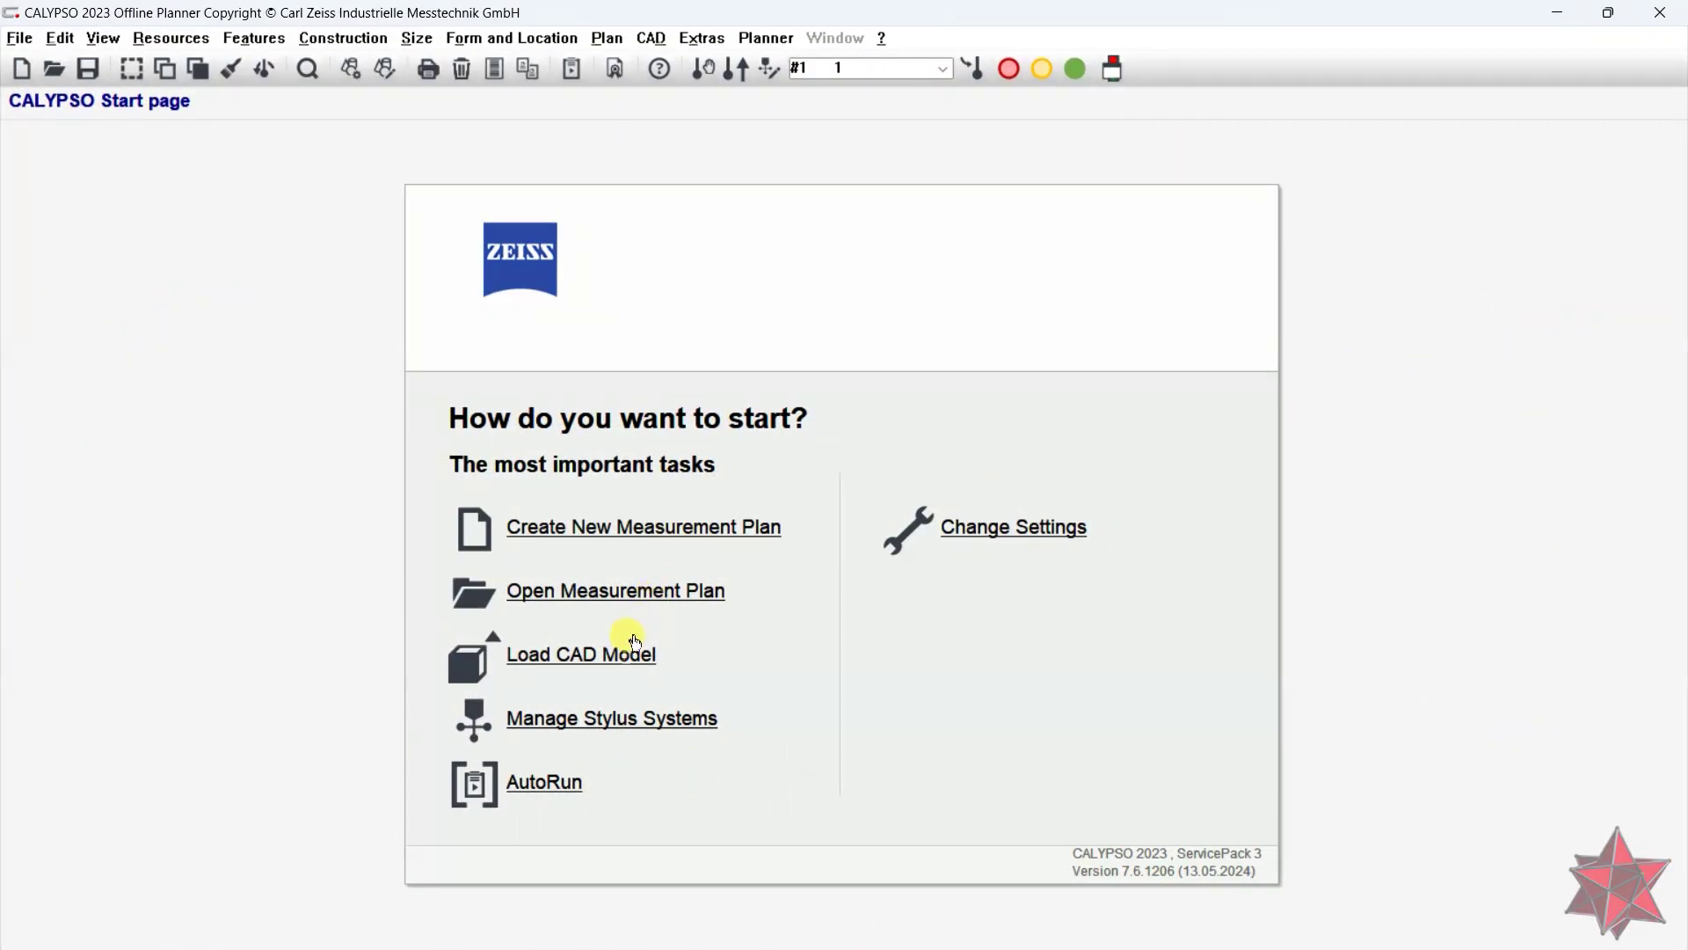
- Load the CAD model 01.MASTER ROD.SAT and switch its display from wireframe to shaded
left_click(629, 652)
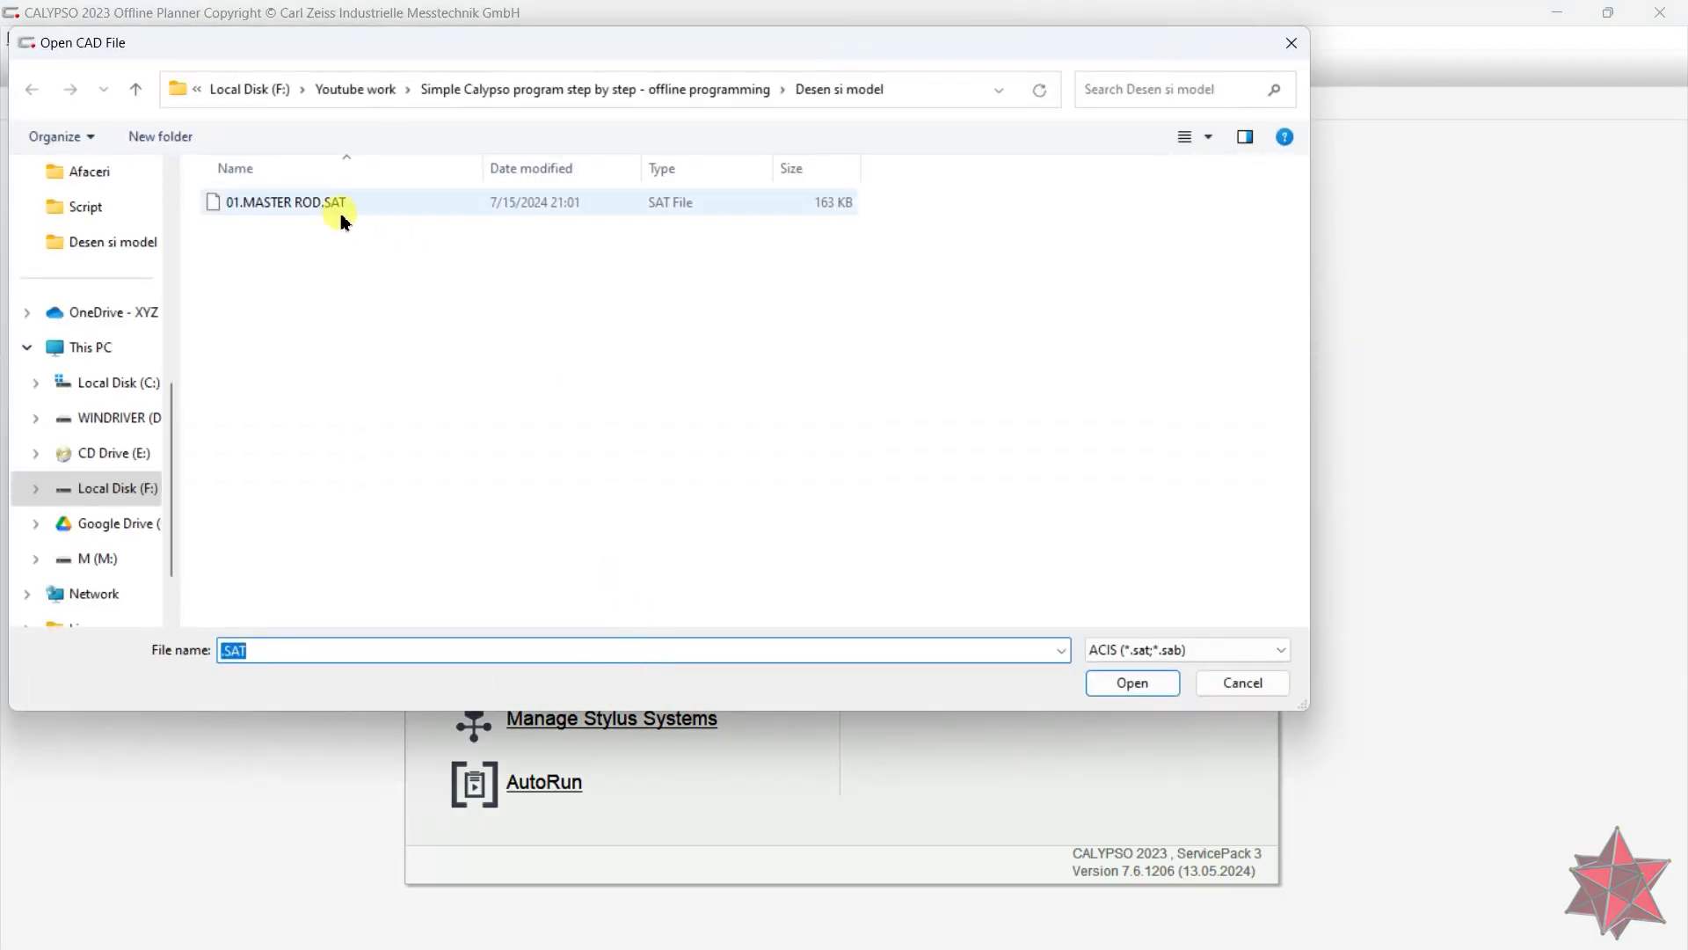
double_click(335, 204)
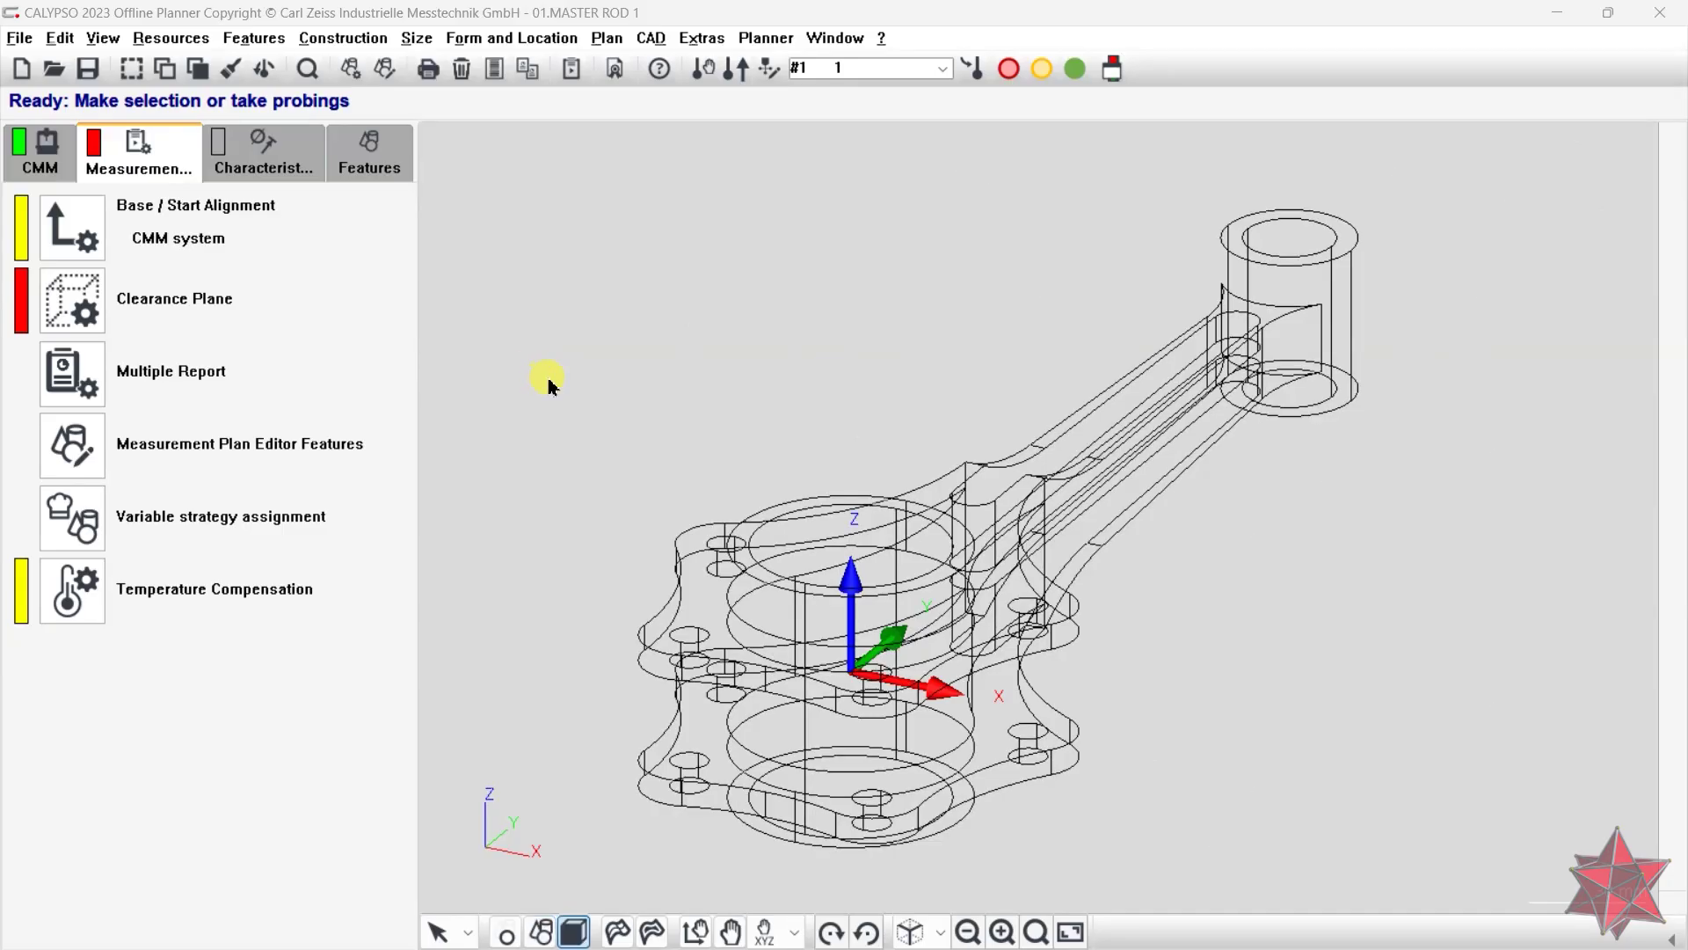
scroll(777, 635, "down", 2)
left_click(652, 930)
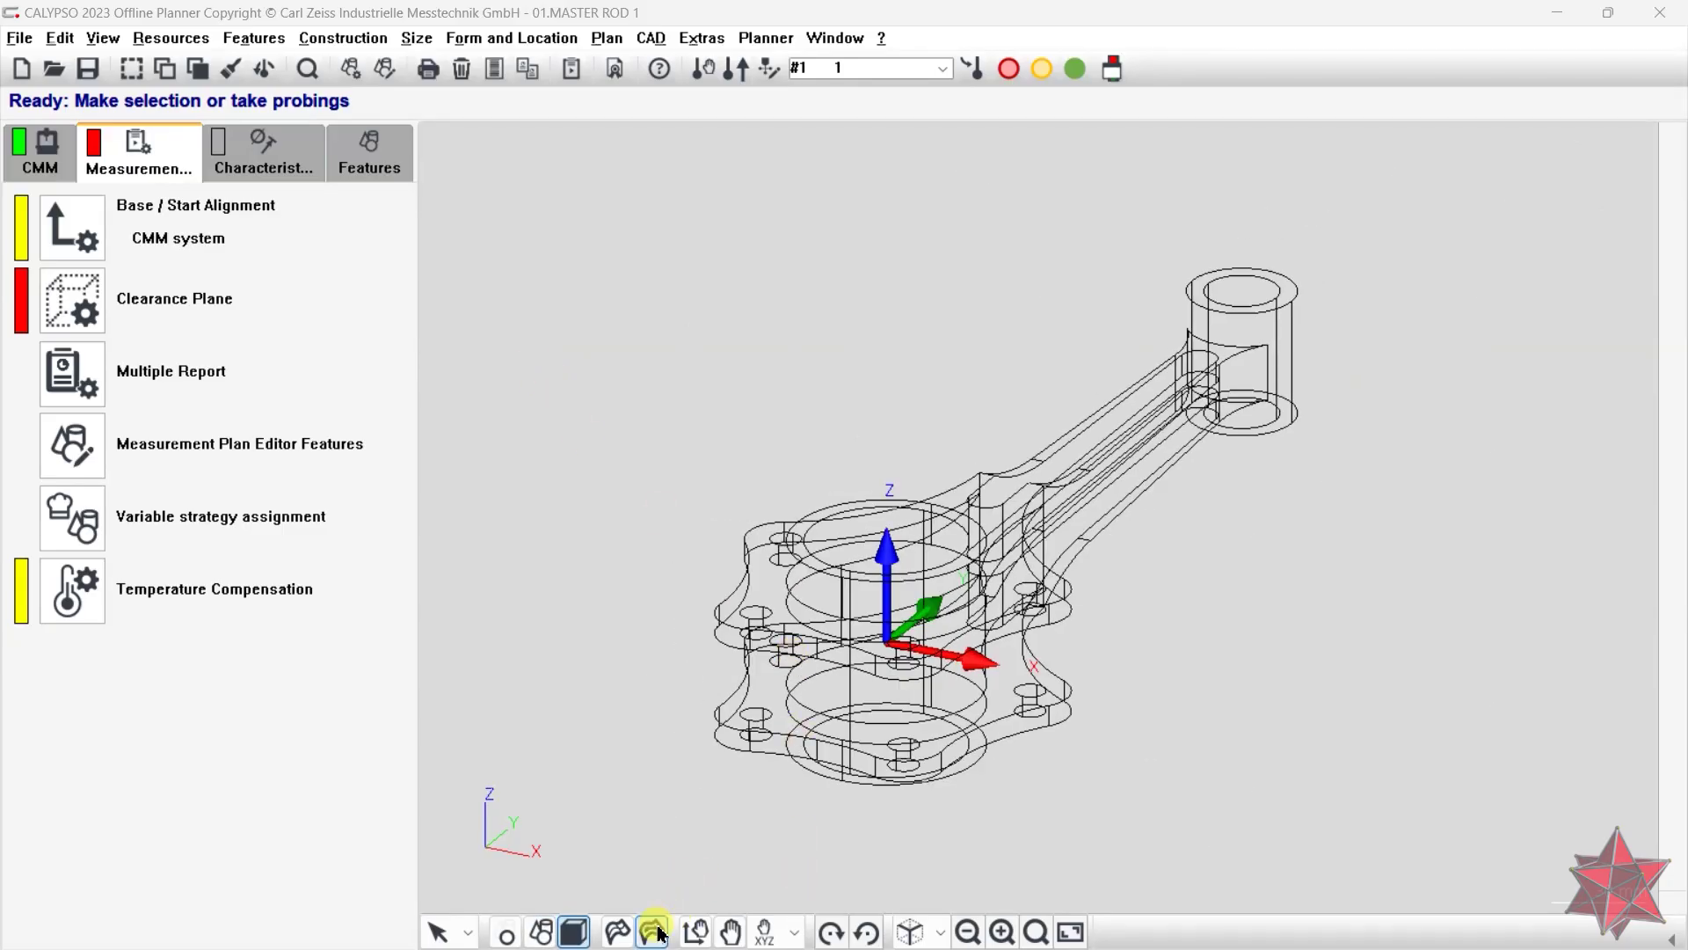
scroll(715, 613, "up", 4)
scroll(807, 735, "down", 5)
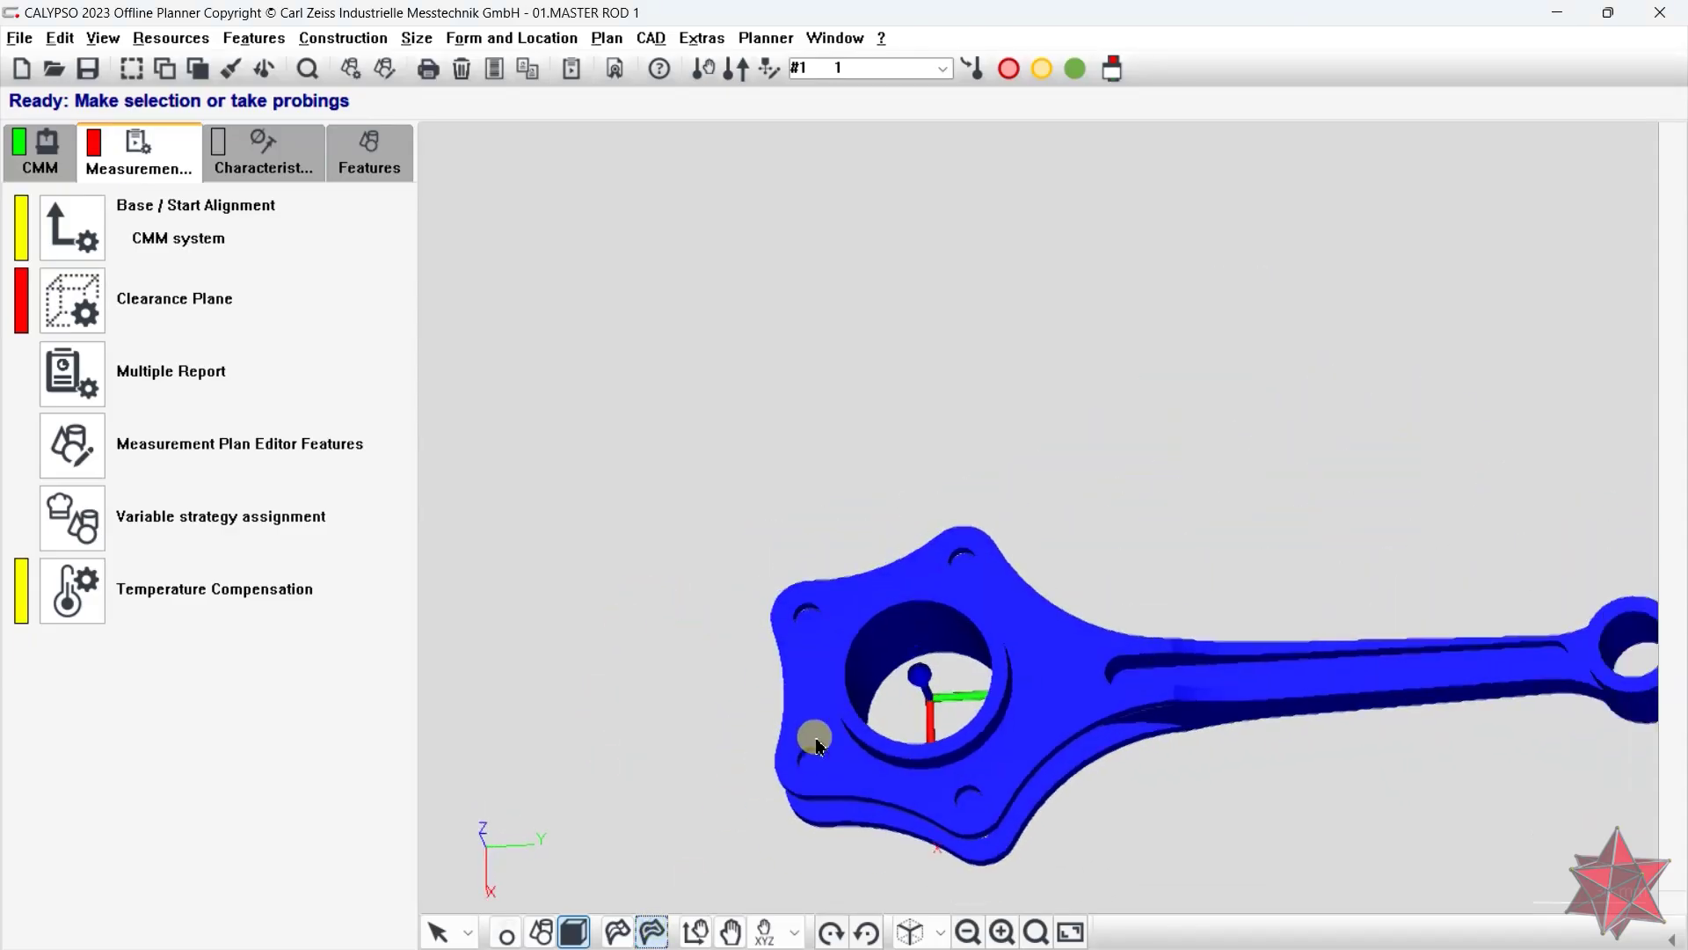
- Revise the CAD model with simplification enabled at a tolerance of 0.00100 and boundary curve correction kept on
left_click(655, 41)
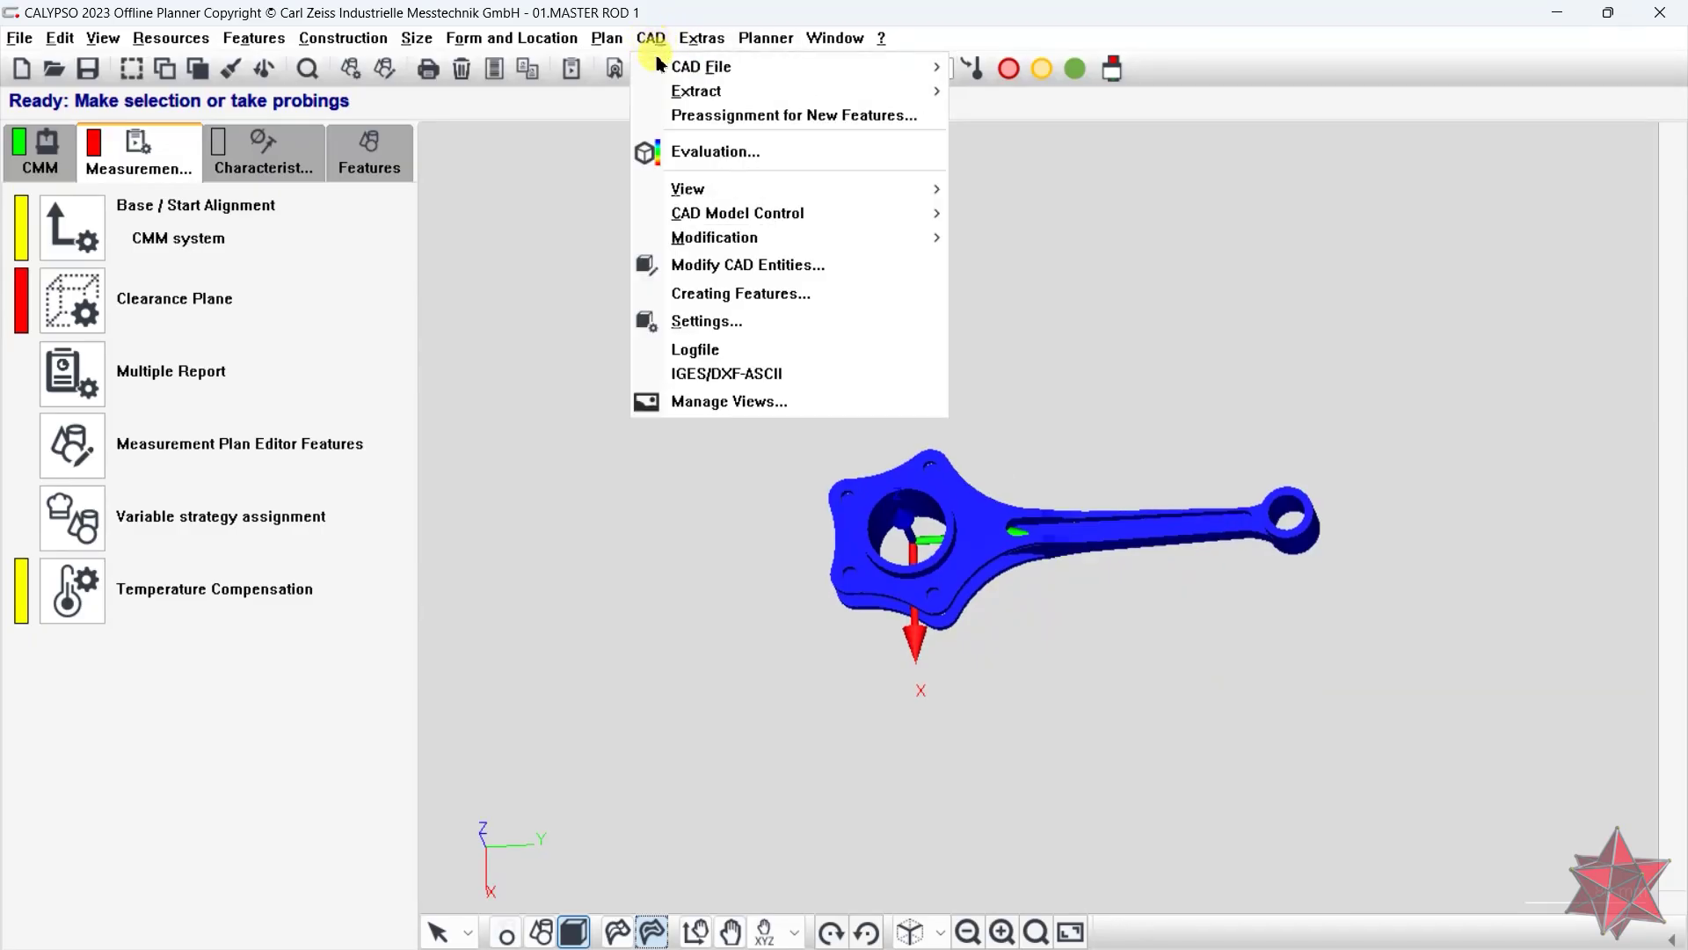
mouse_move(921, 78)
left_click(1010, 135)
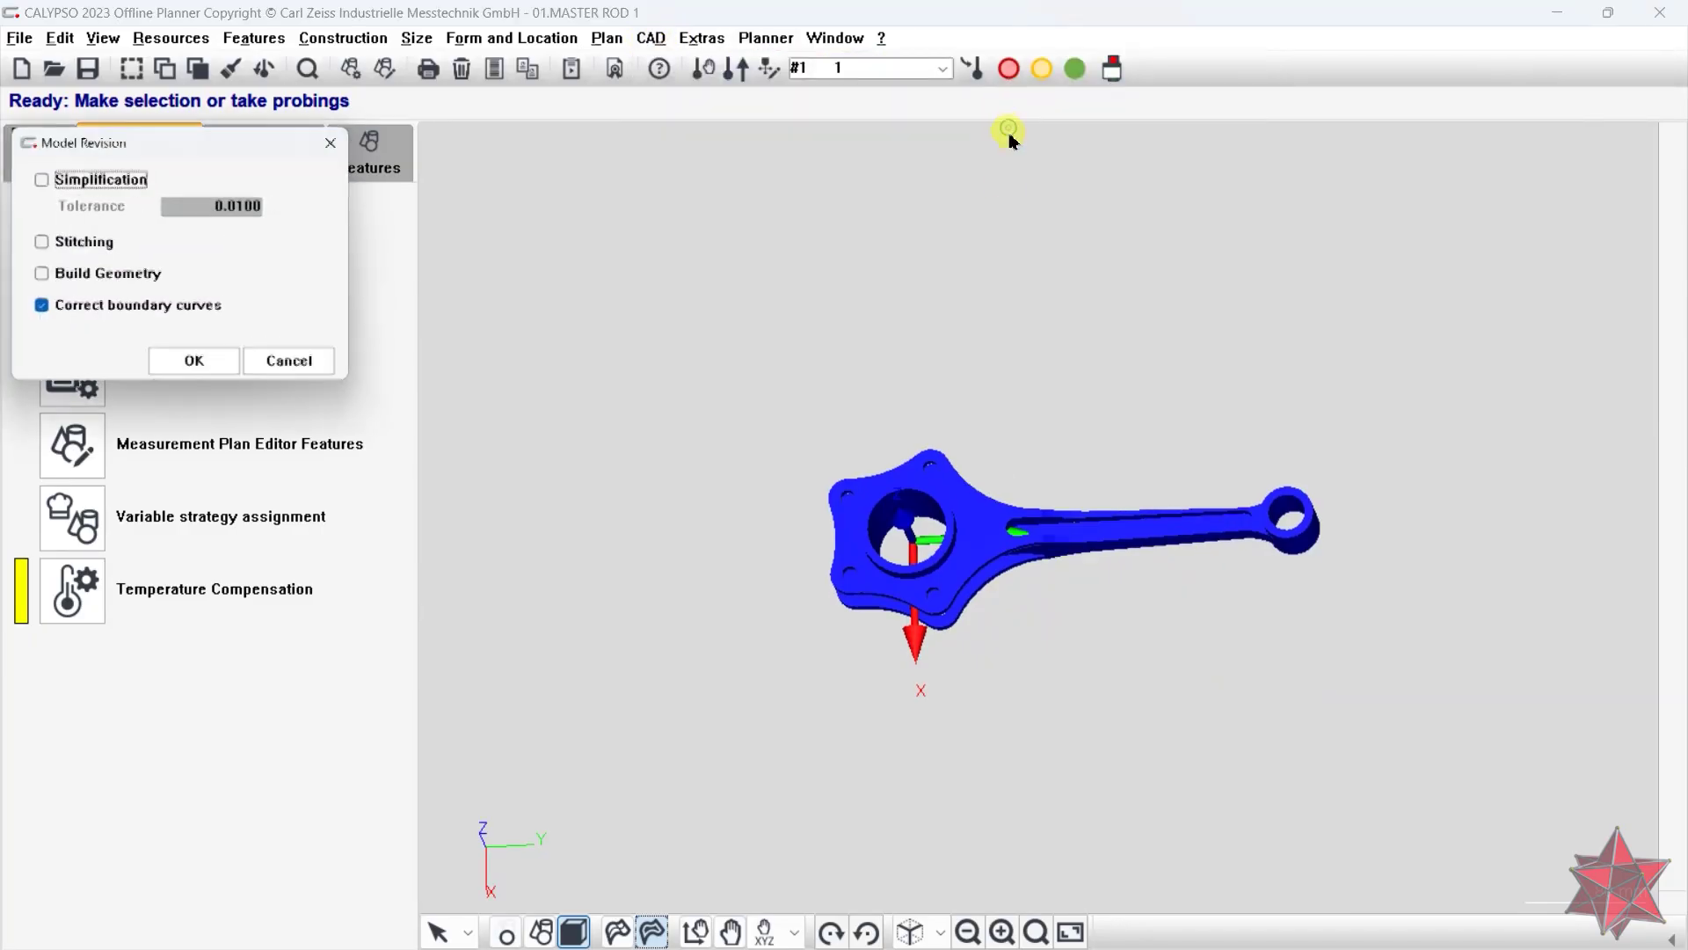
left_click(80, 179)
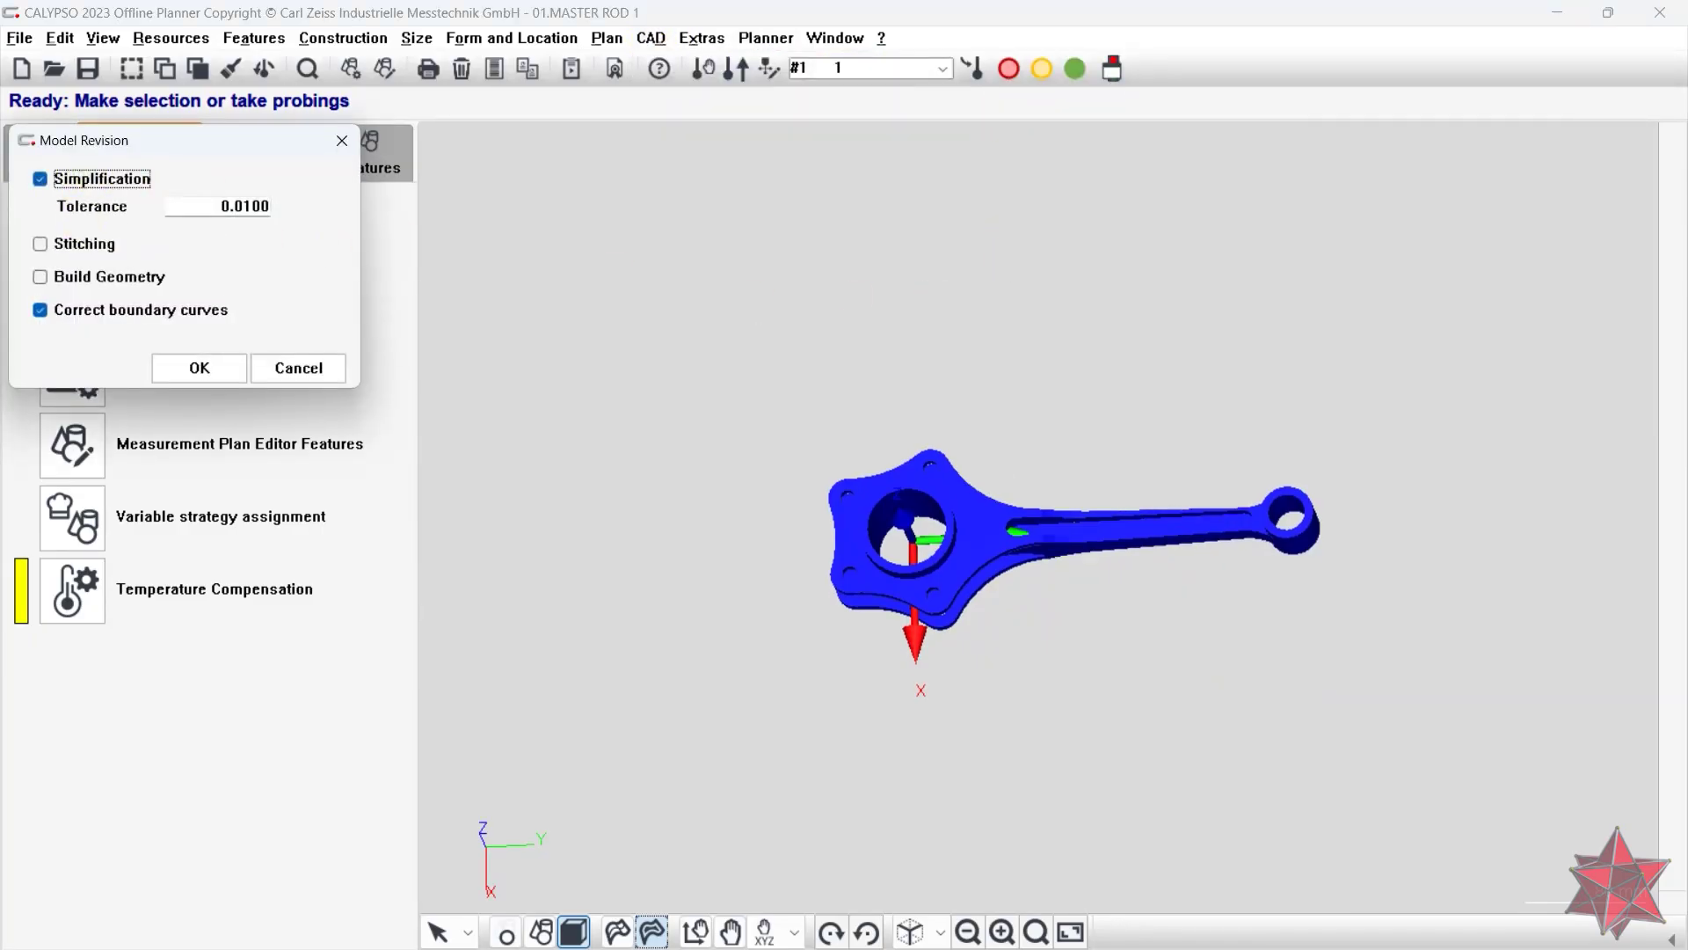
left_click(243, 206)
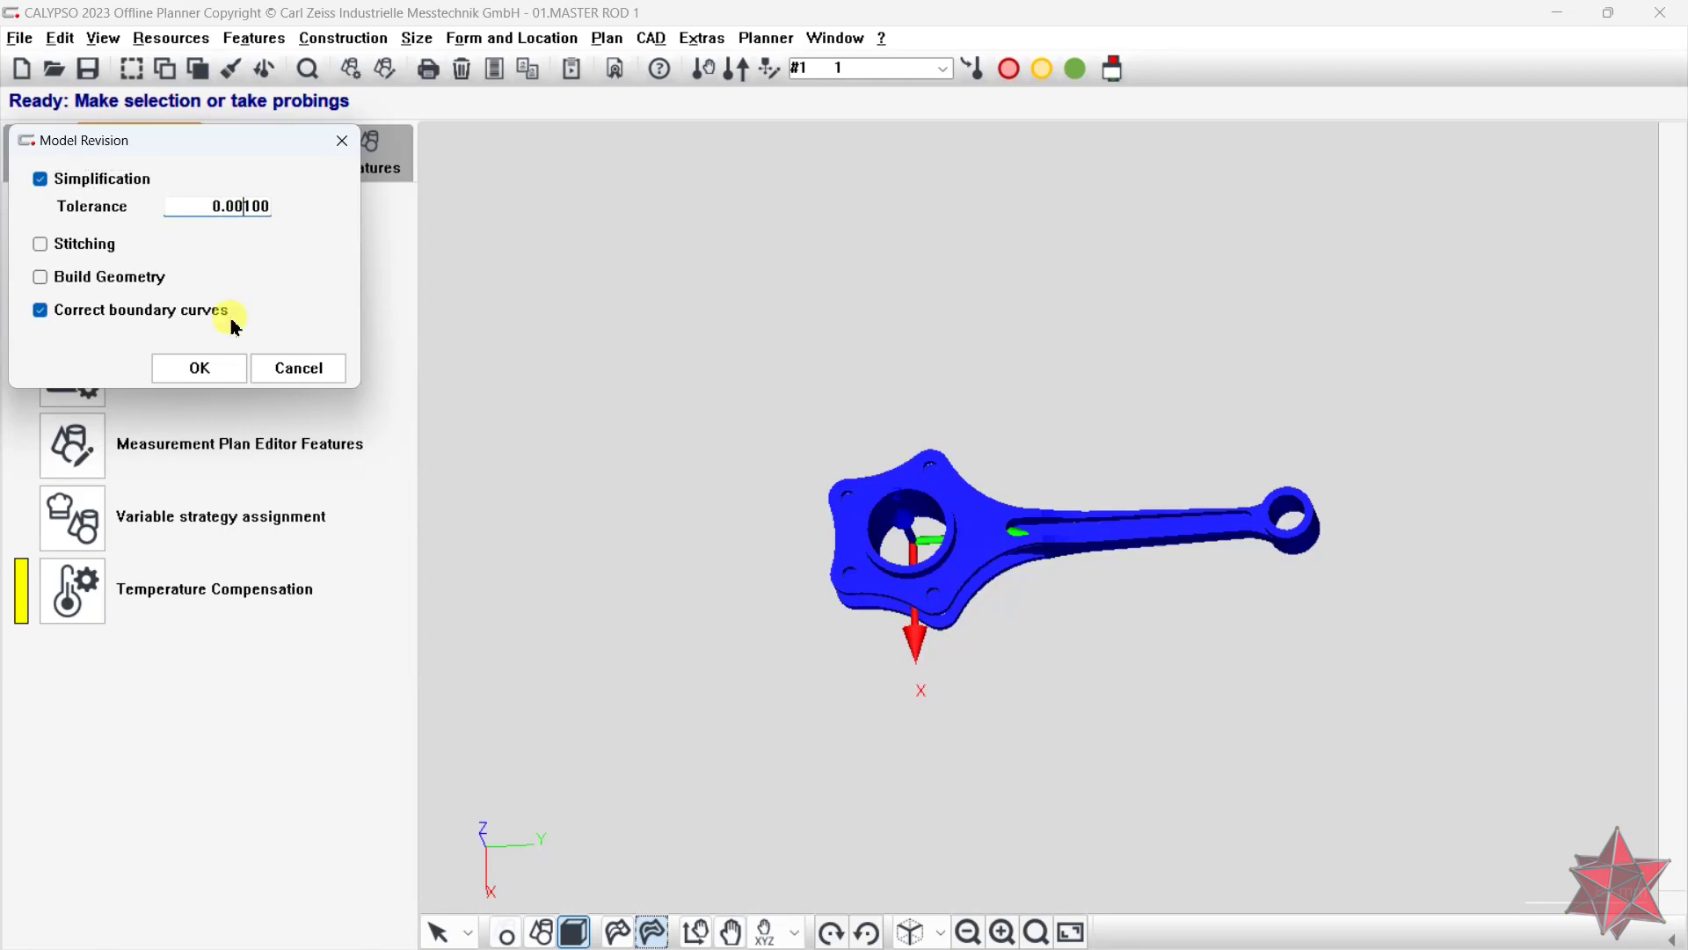
left_click(202, 368)
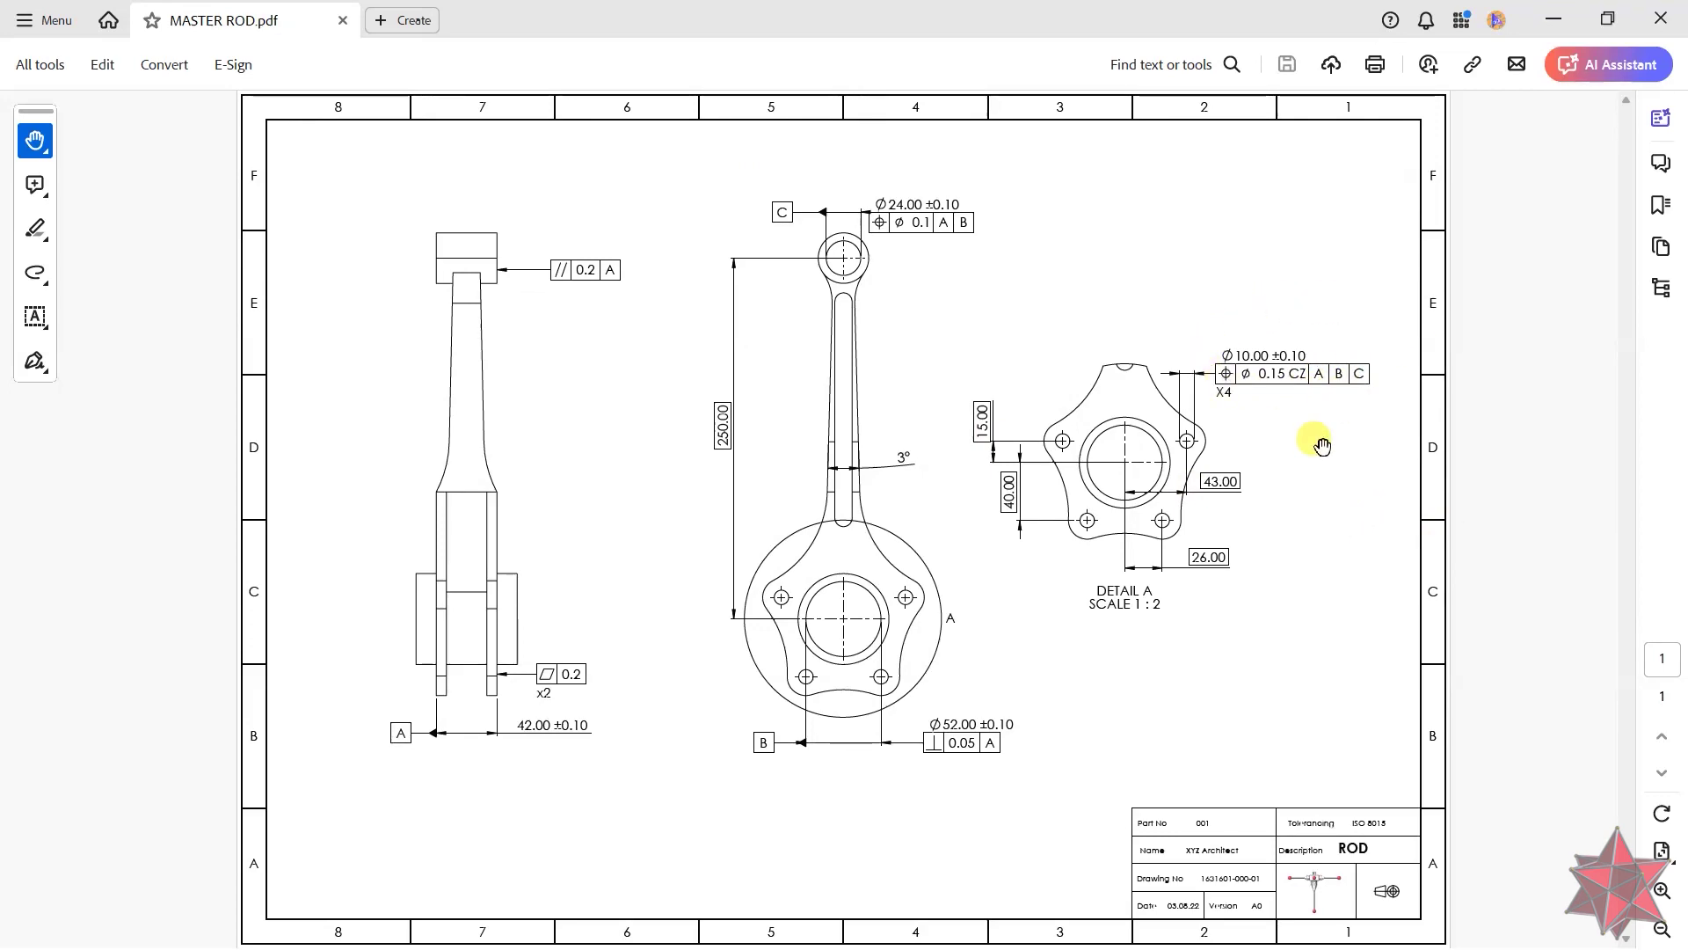
- Switch from the PDF drawing back to CALYPSO and start the measurement plan simulation
key("alt+Tab")
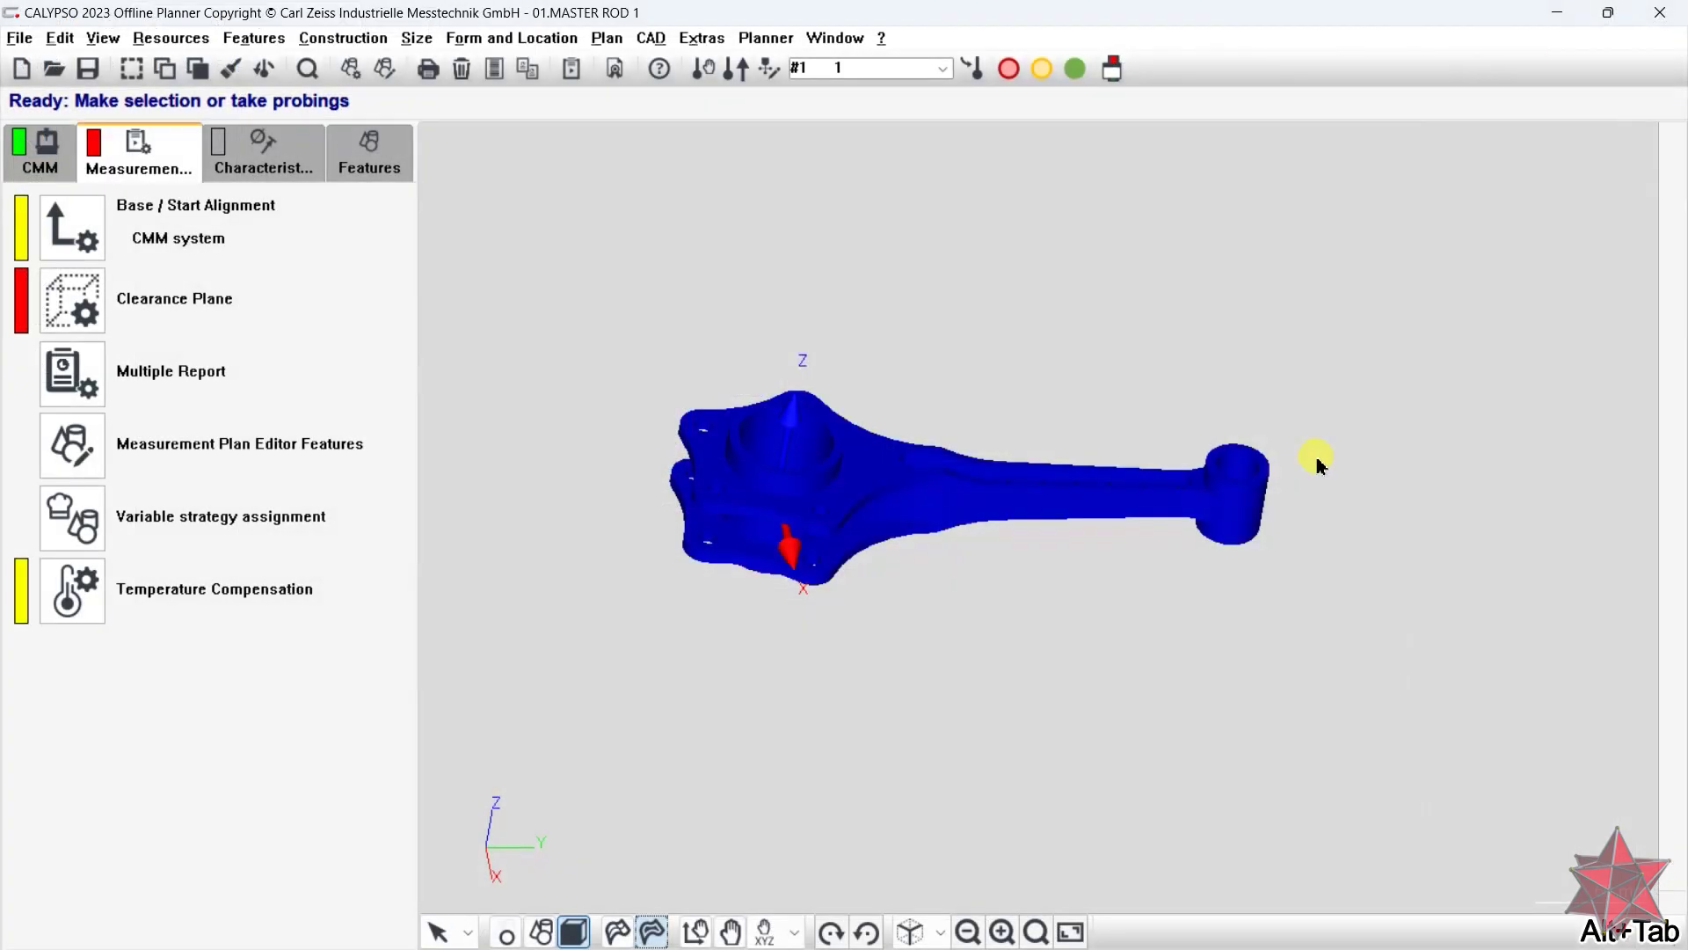
mouse_move(866, 512)
middle_mouse_down()
mouse_move(881, 584)
mouse_move(1110, 605)
middle_mouse_up()
scroll(874, 591, "up", 5)
scroll(932, 603, "down", 1)
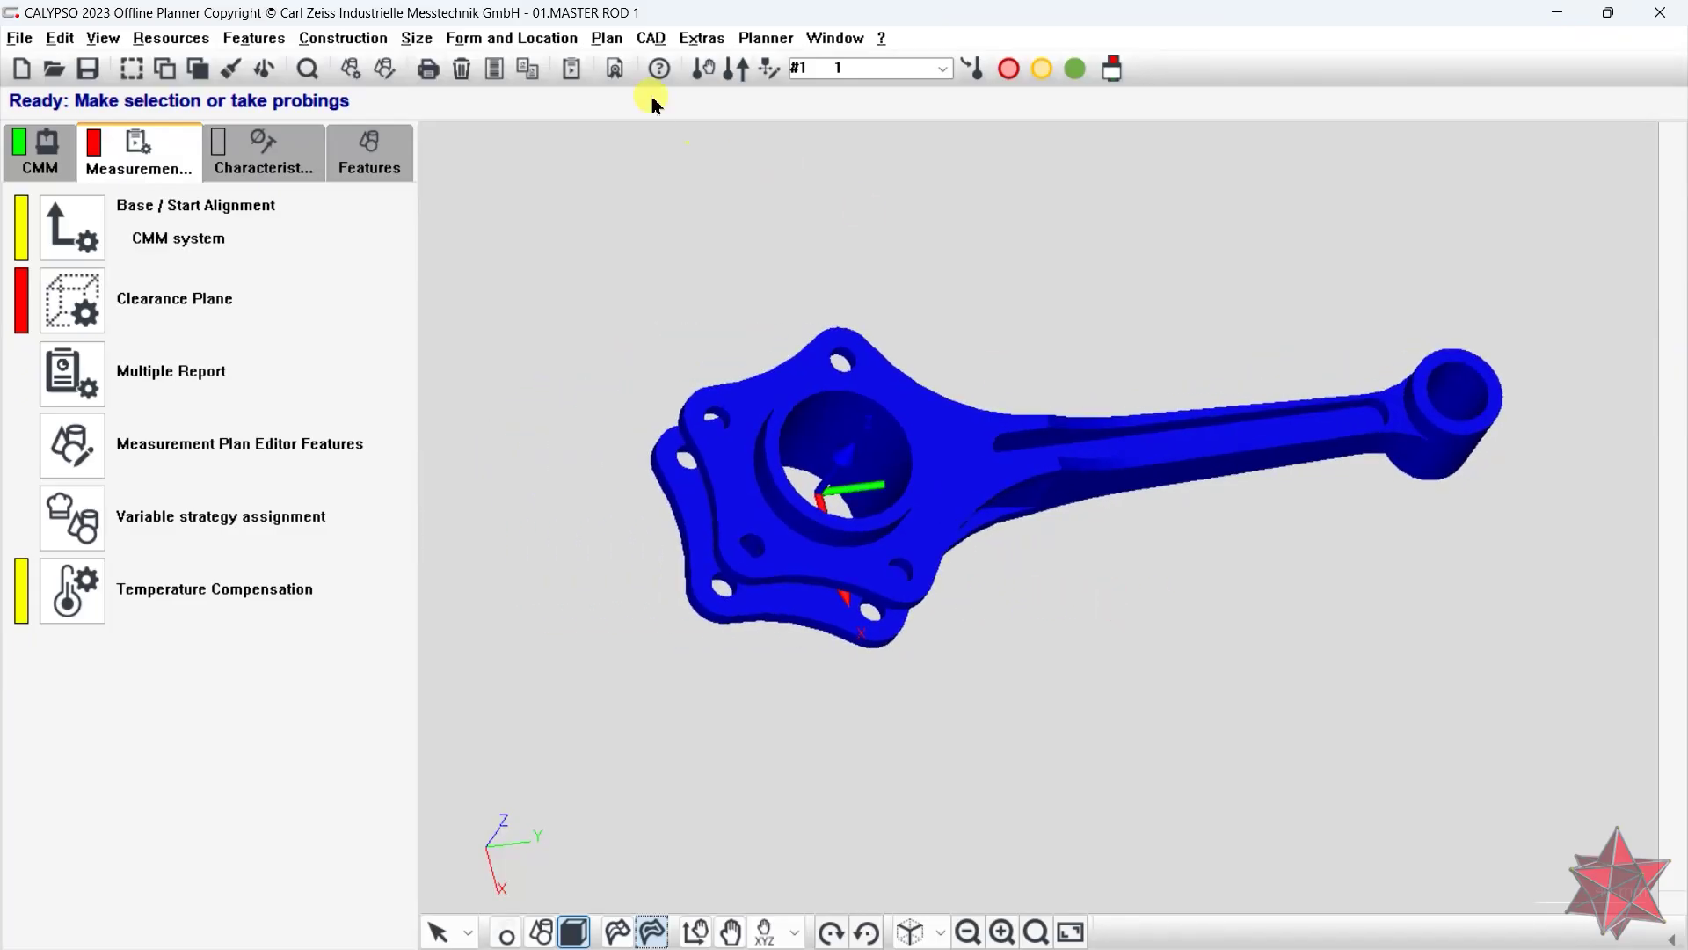
left_click(766, 37)
left_click(785, 99)
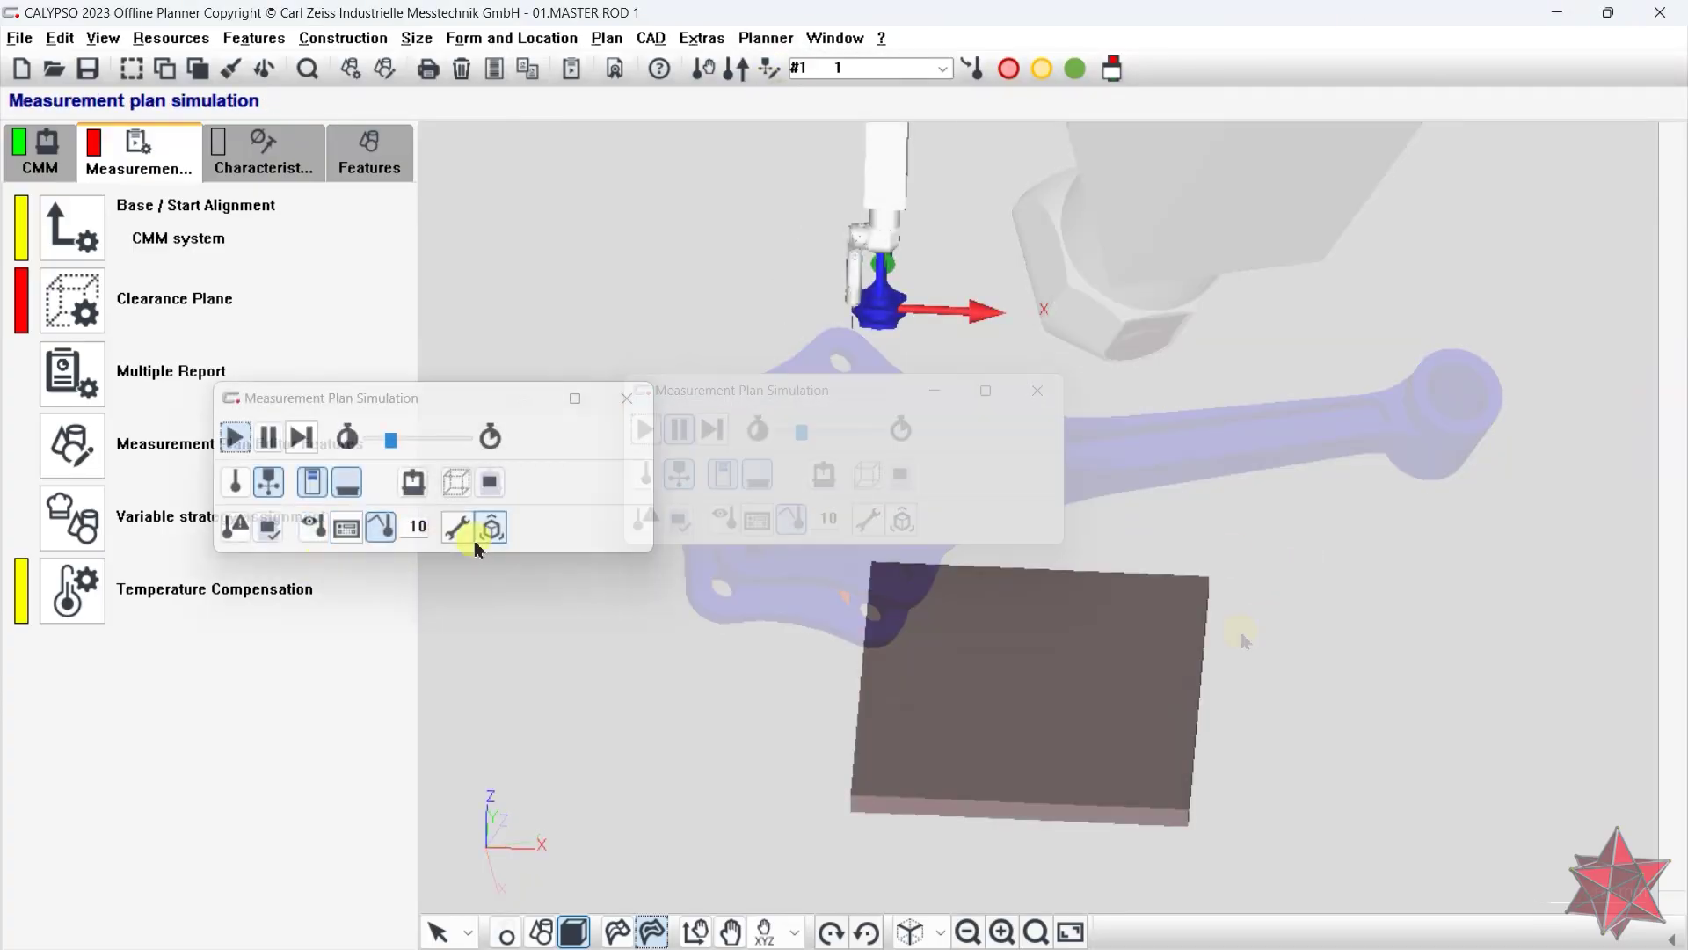
- Select the rod body for repositioning and translate it by 317.9242 along X only, dragging the base alignment along
left_click(491, 527)
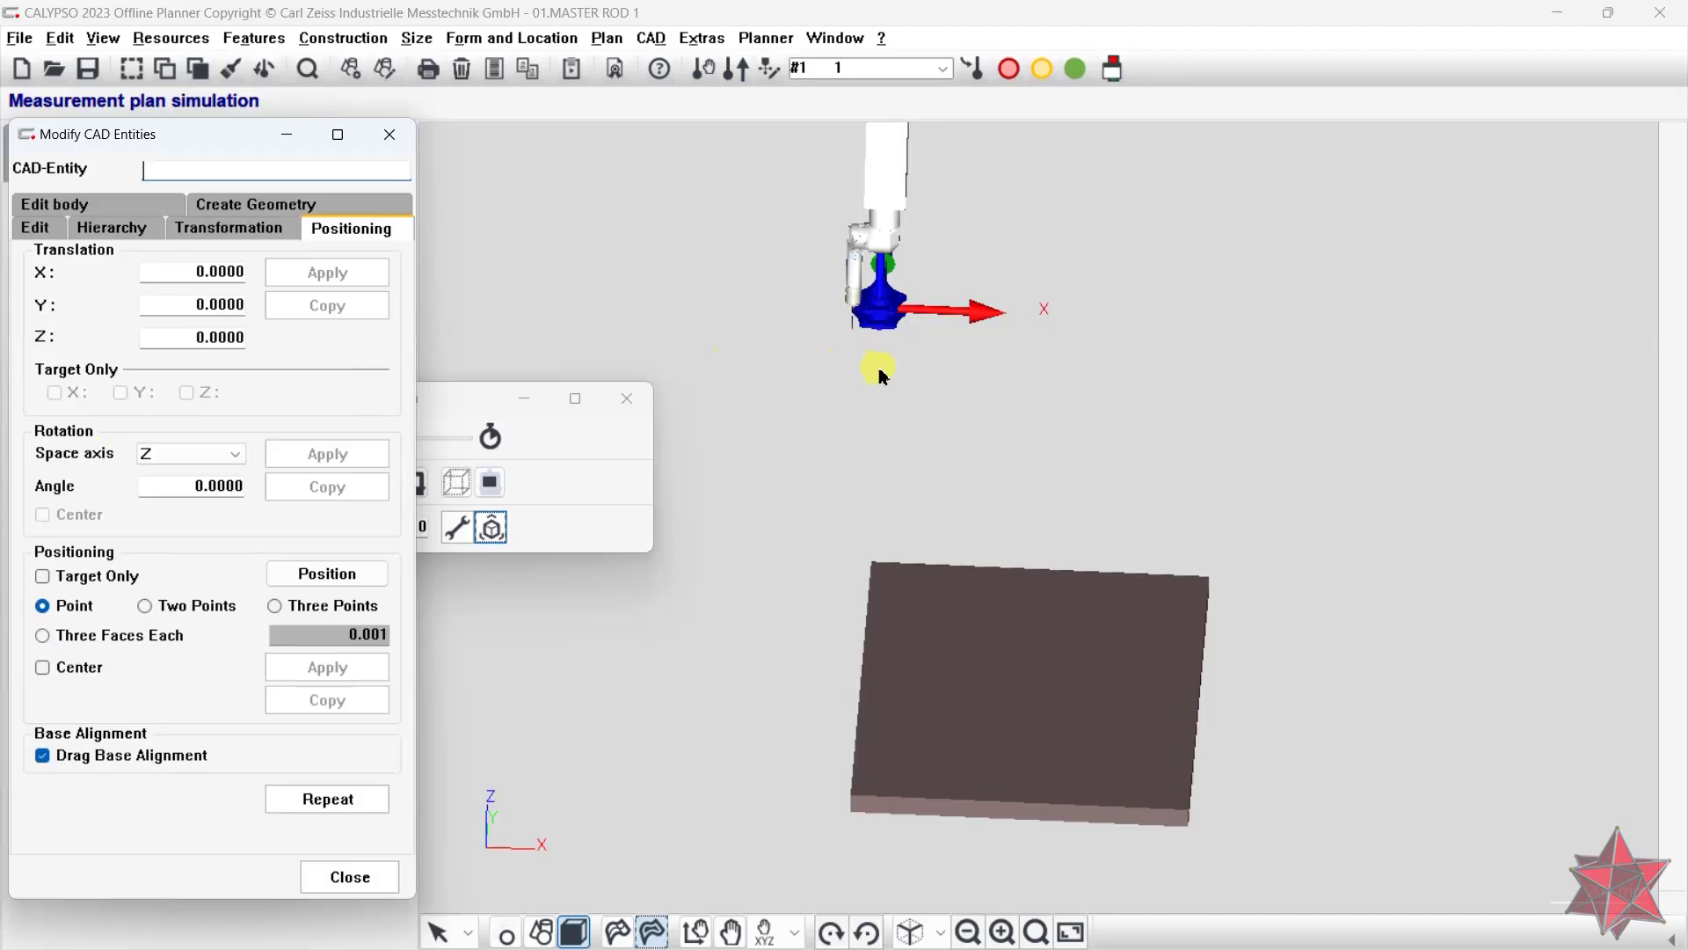
left_click(873, 303)
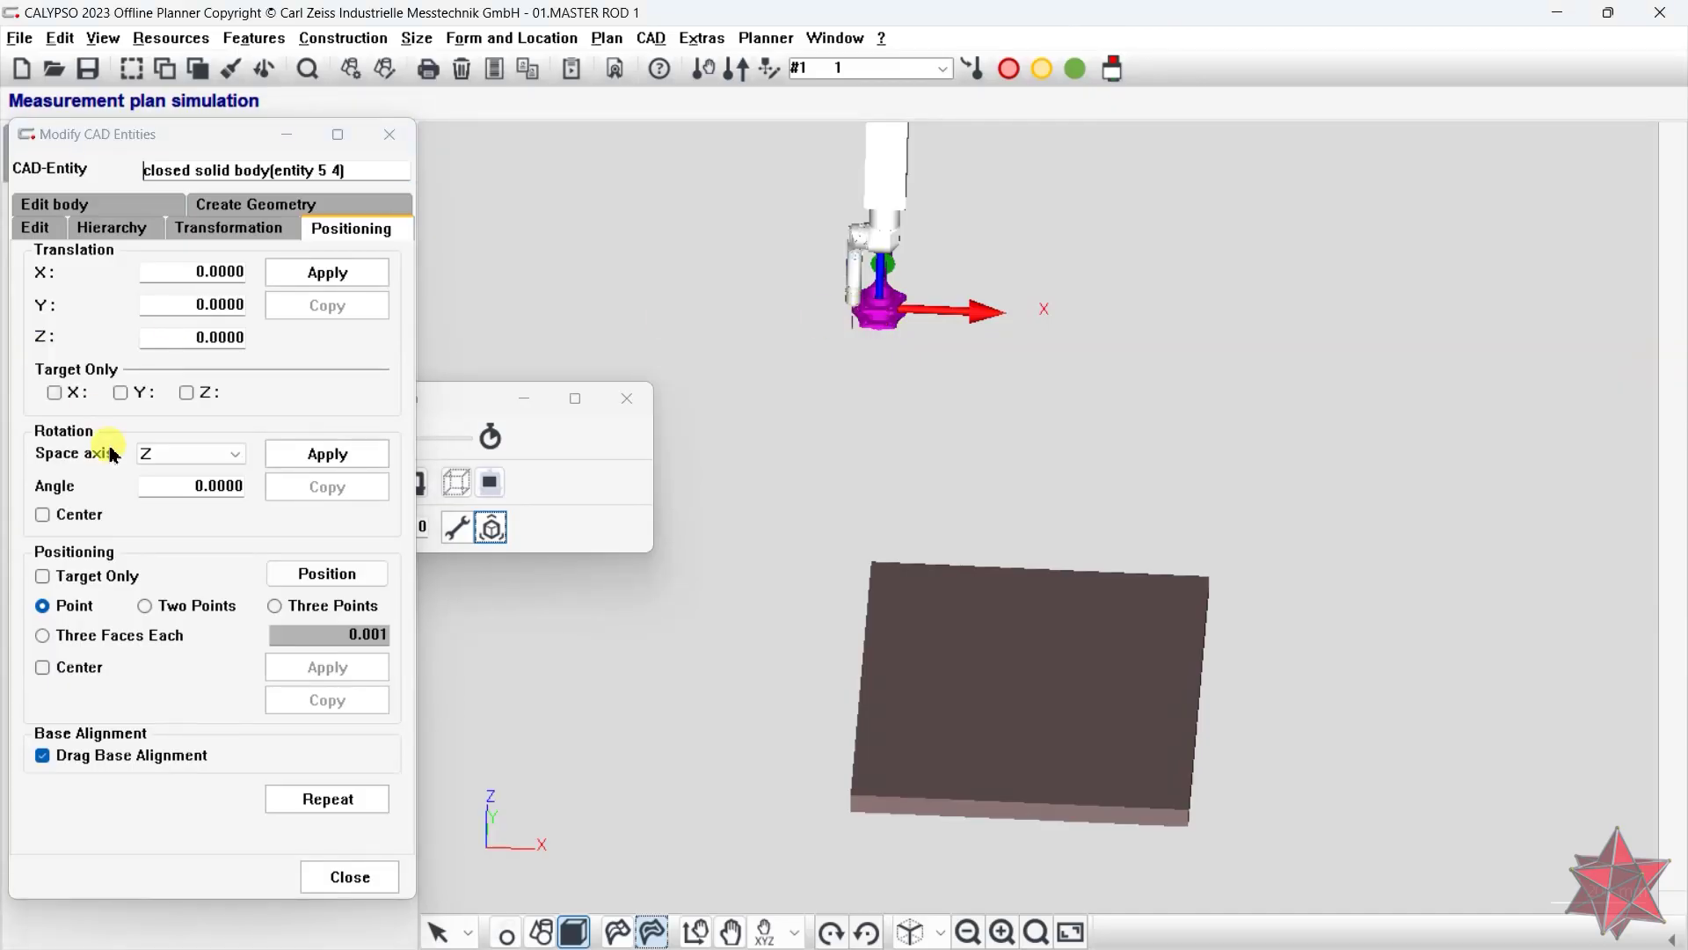
middle_click_drag(779, 361, 801, 392)
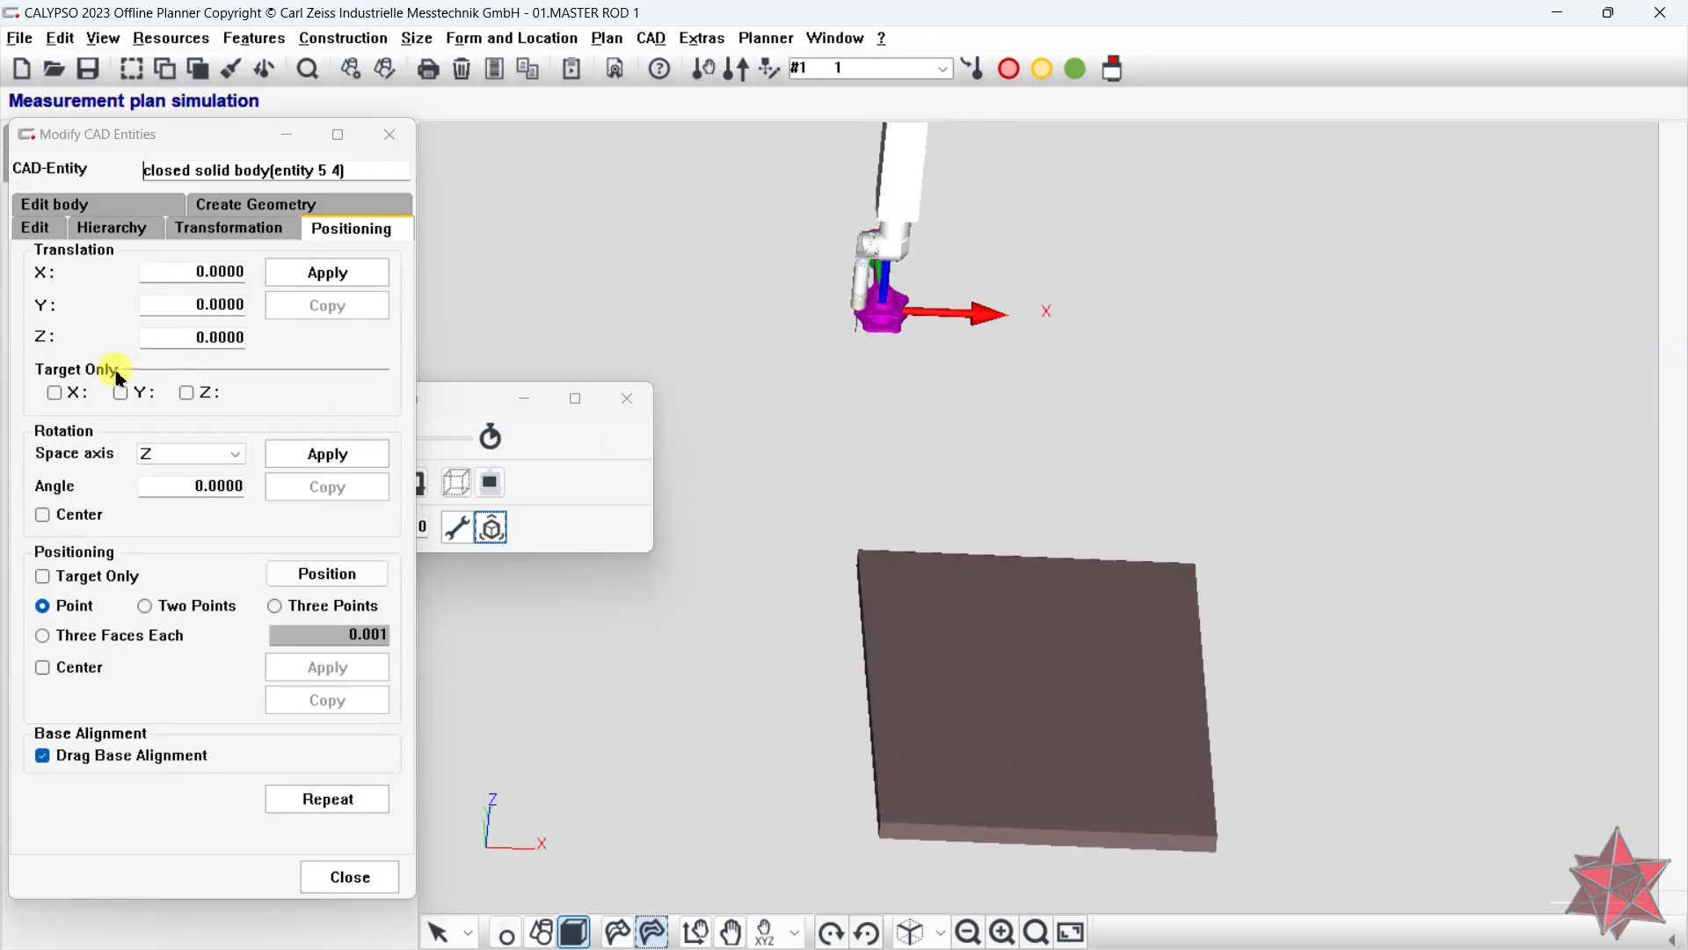
left_click(54, 392)
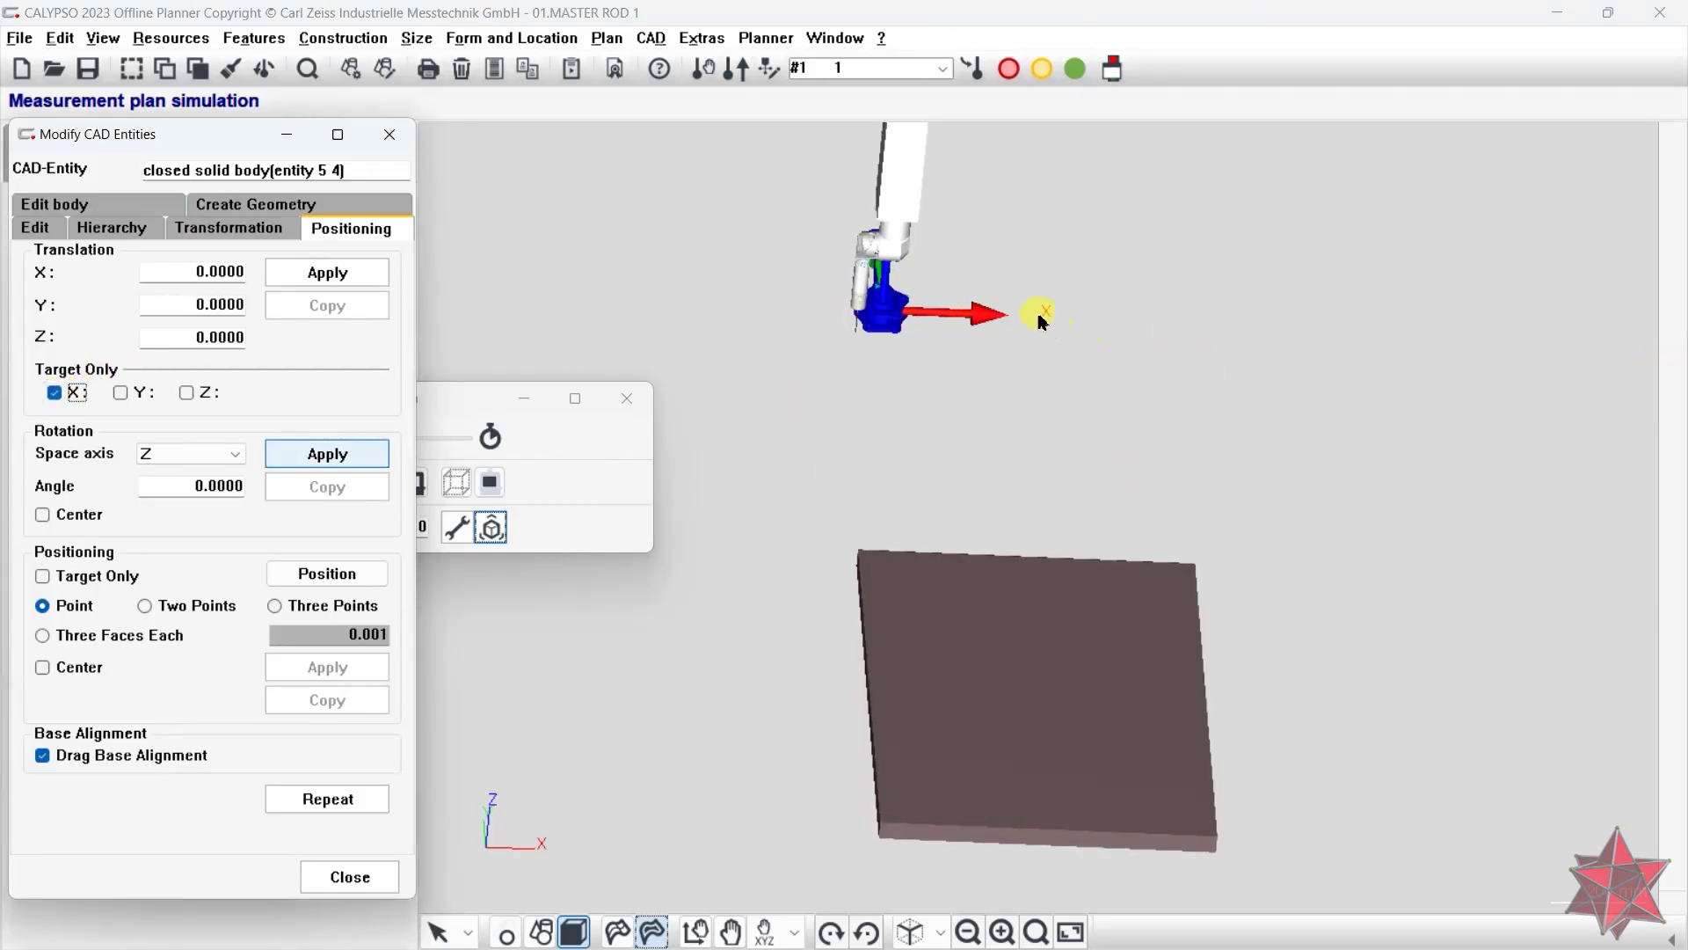
scroll(988, 309, "up", 3)
left_click(824, 222)
left_click_drag(826, 222, 1253, 468)
scroll(1230, 461, "up", 3)
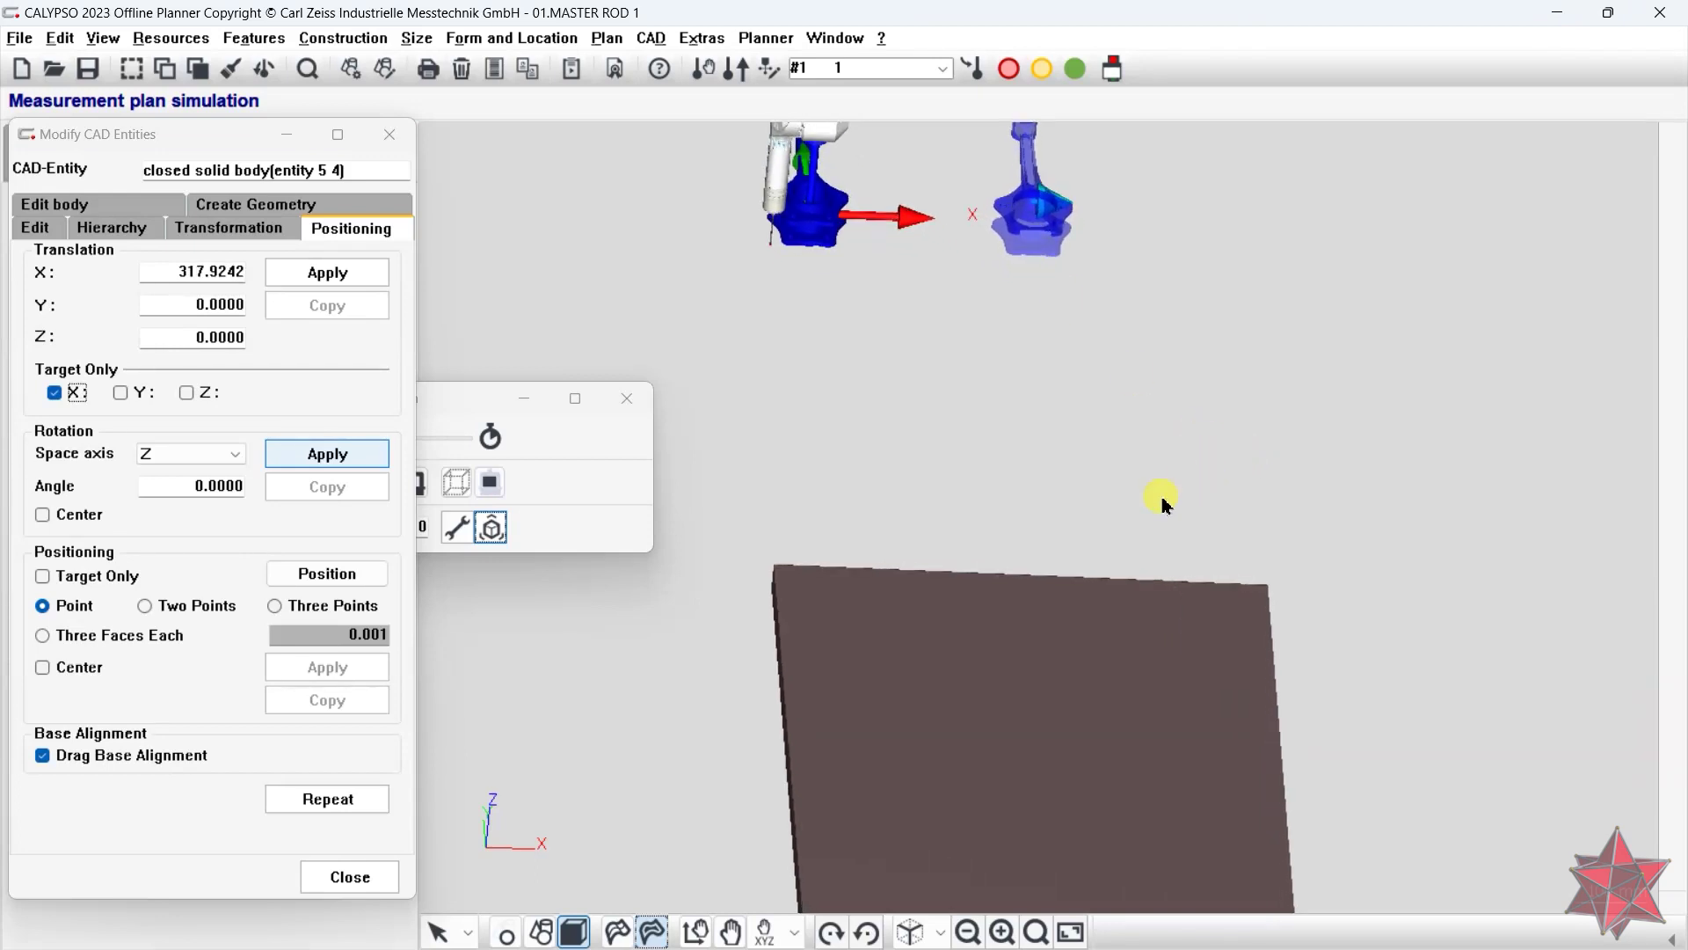
left_click(295, 273)
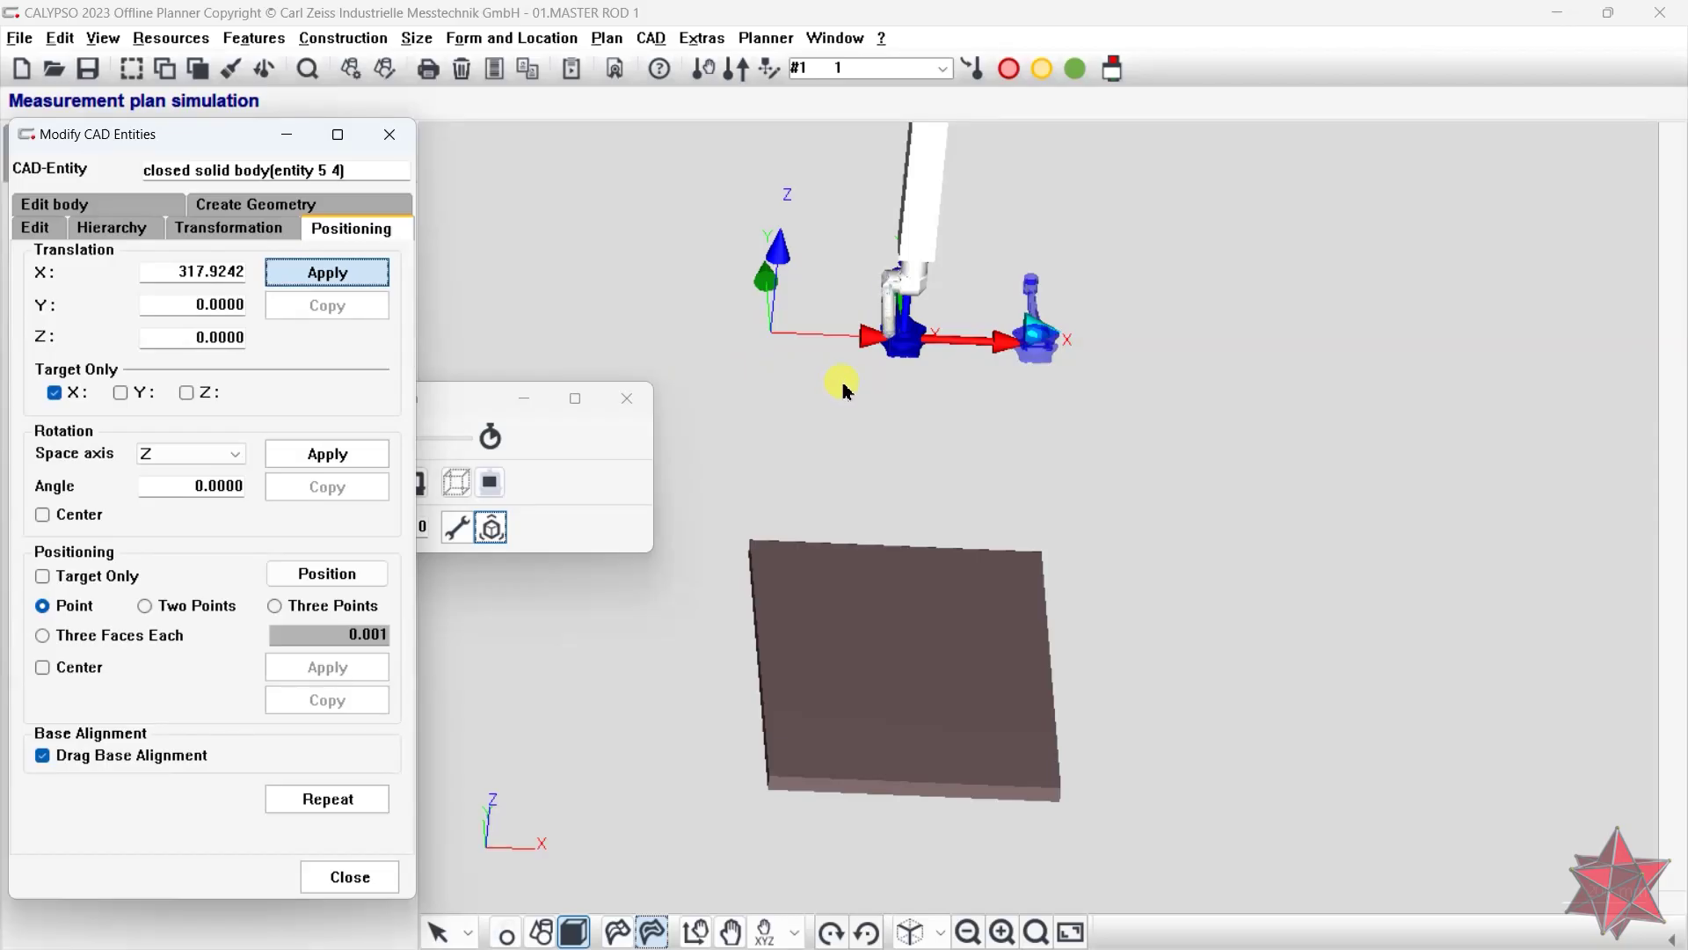
- Translate the rod body along Y only, using a picked target point on the machine table
left_click(121, 393)
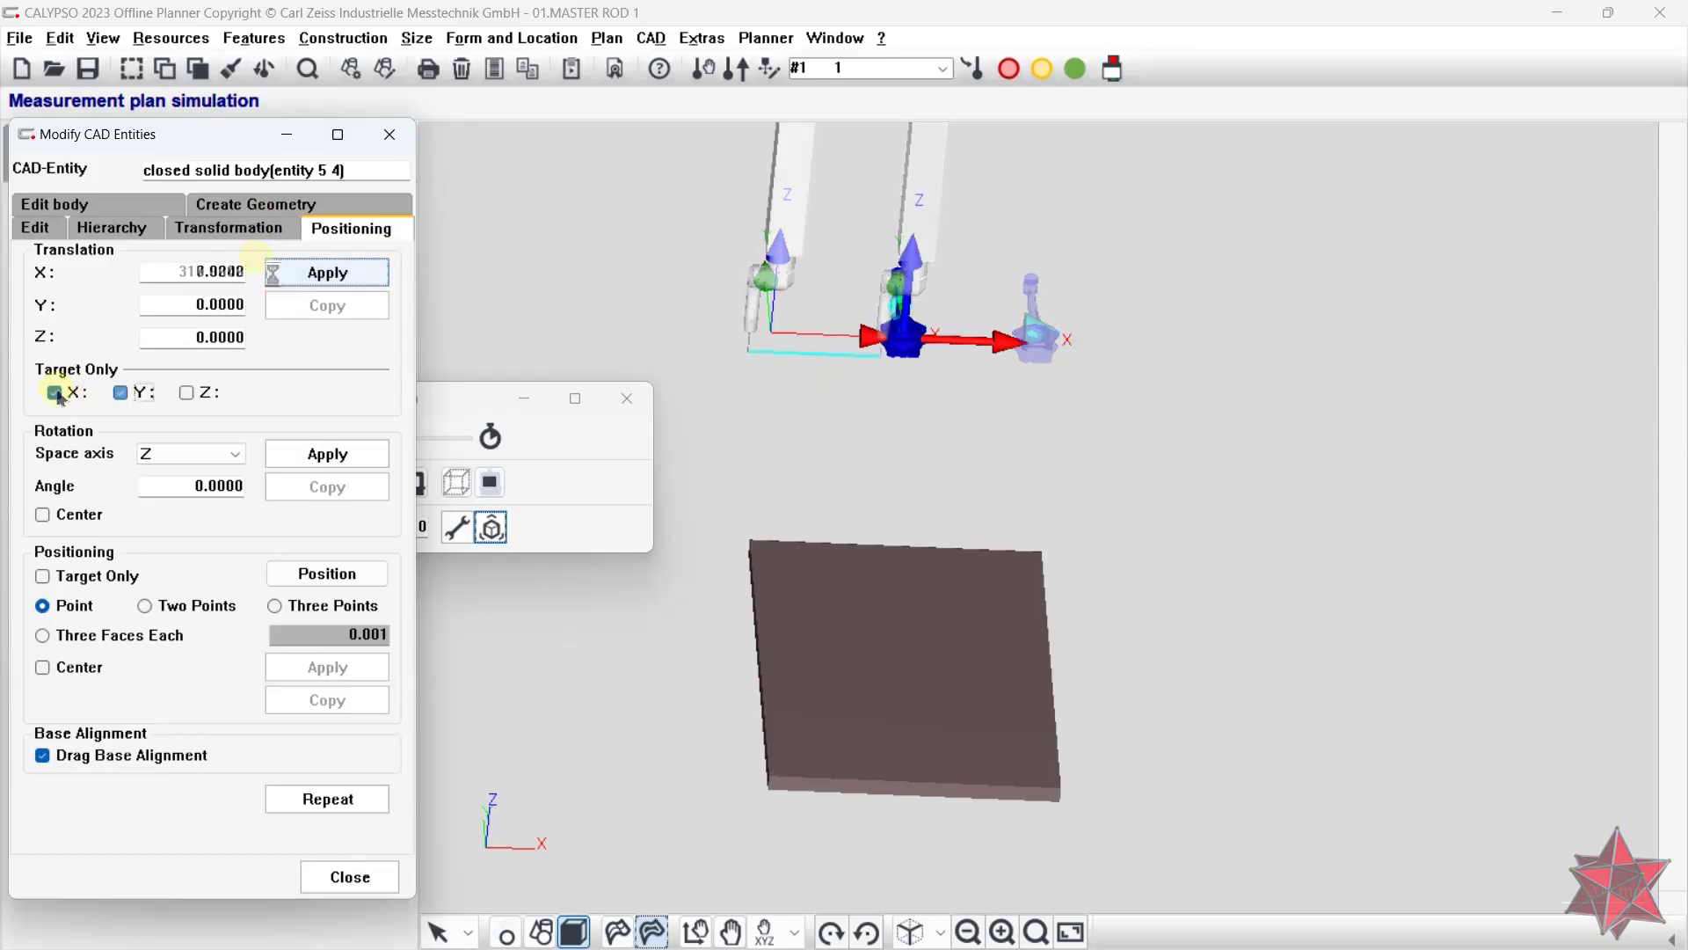
left_click(57, 393)
left_click(1046, 556)
left_click(308, 272)
- Translate the rod body along Z only, using a picked target point on the machine table
left_click(186, 393)
left_click(120, 393)
scroll(892, 431, "up", 3)
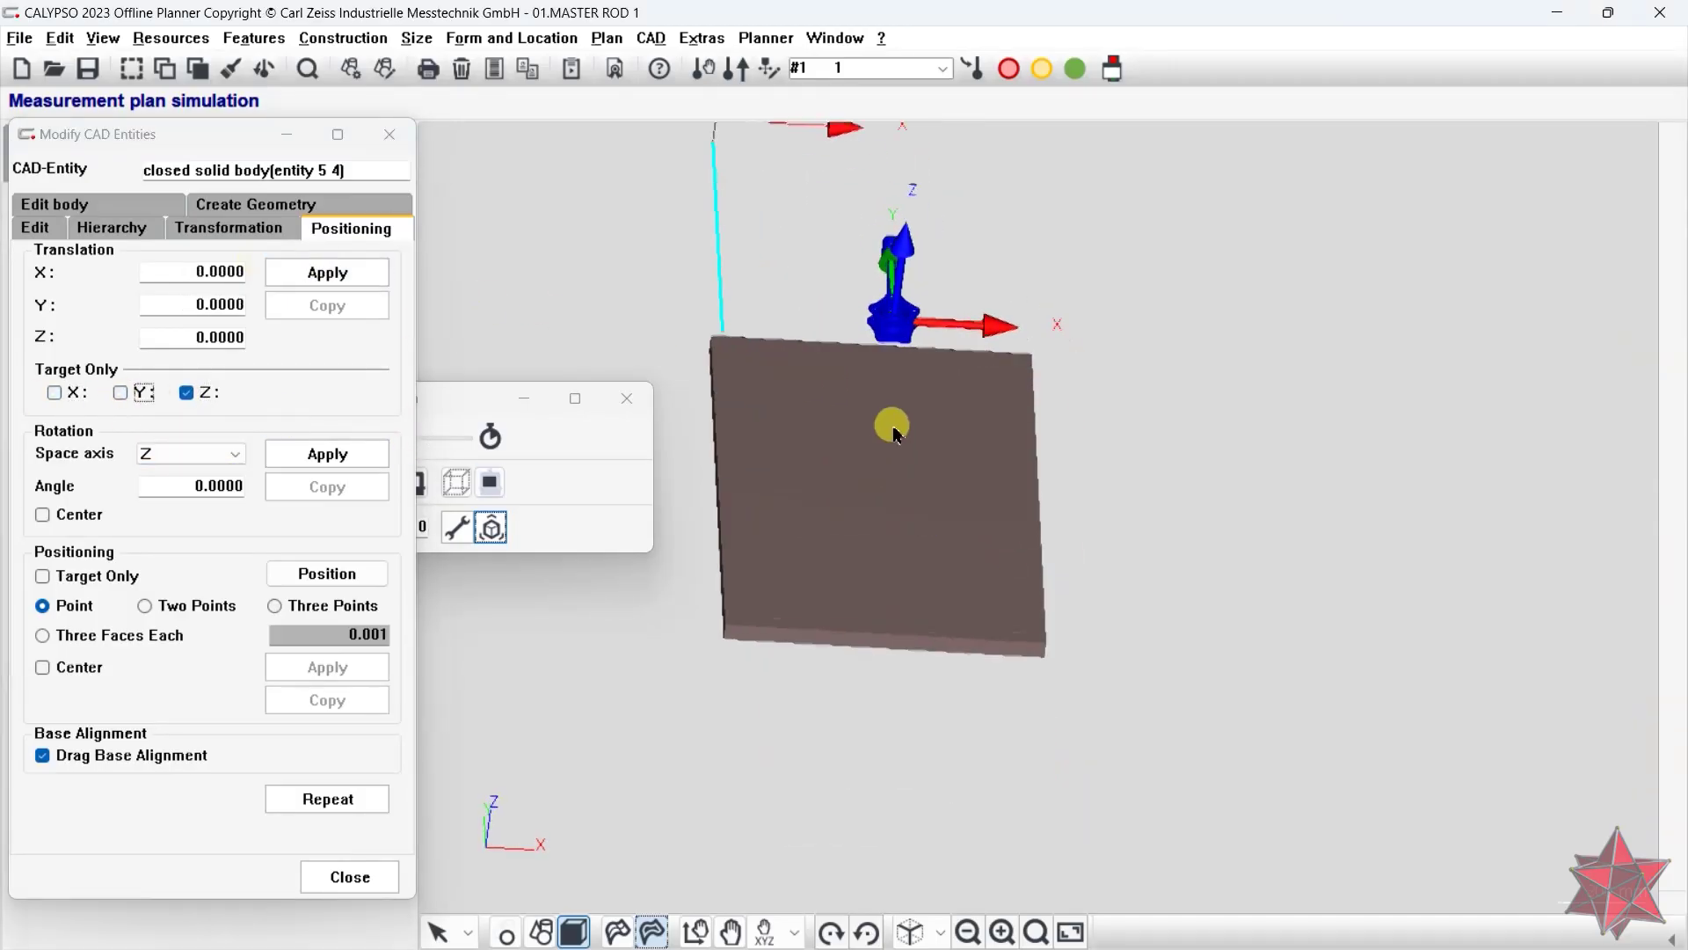
left_click(892, 431)
middle_click_drag(967, 606, 992, 493)
left_click(950, 593)
left_click(327, 272)
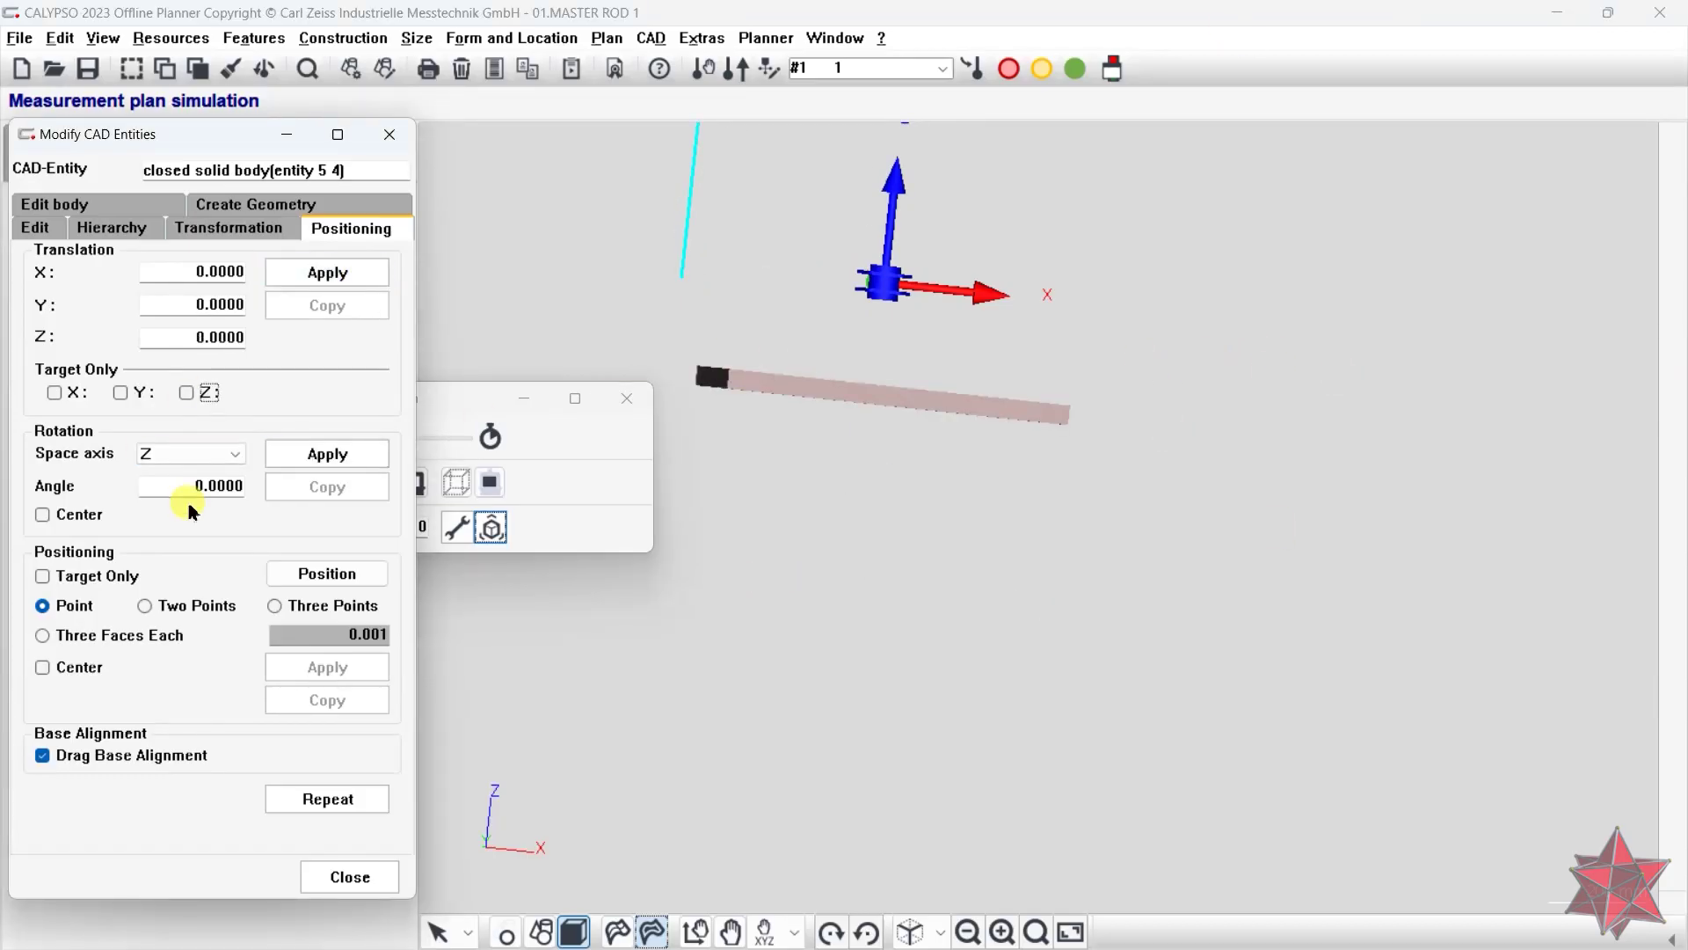
- Rotate the rod body 90° about the X axis and finish the CAD entity positioning
left_click(221, 453)
left_click(183, 481)
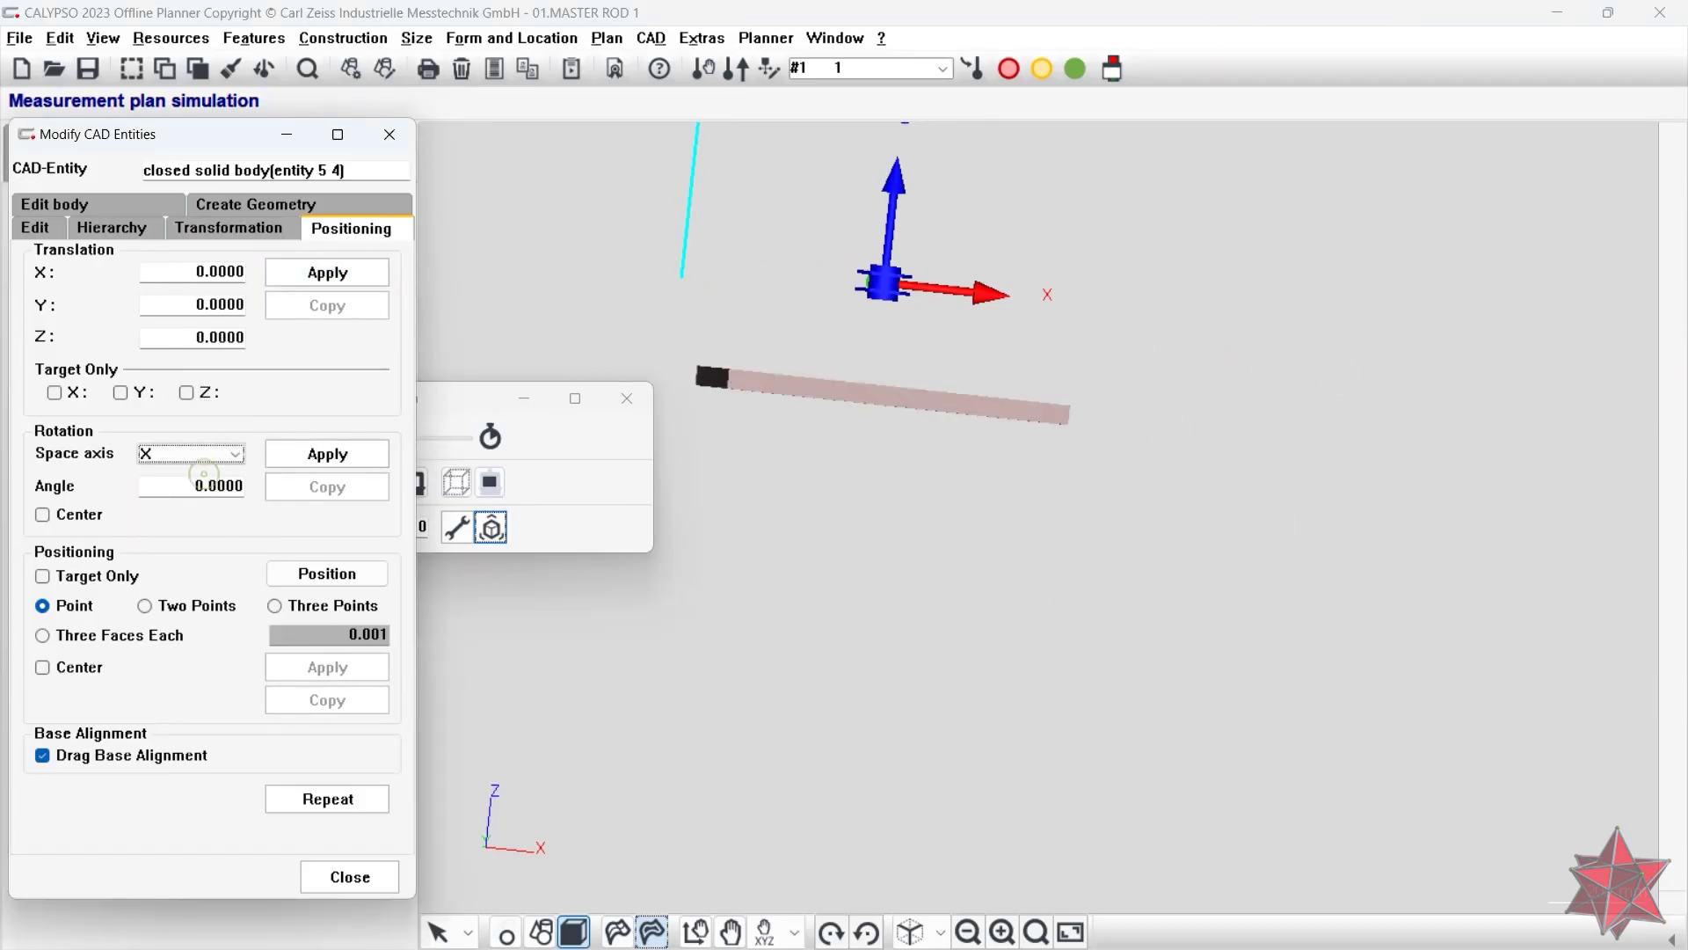
double_click(198, 486)
type("9")
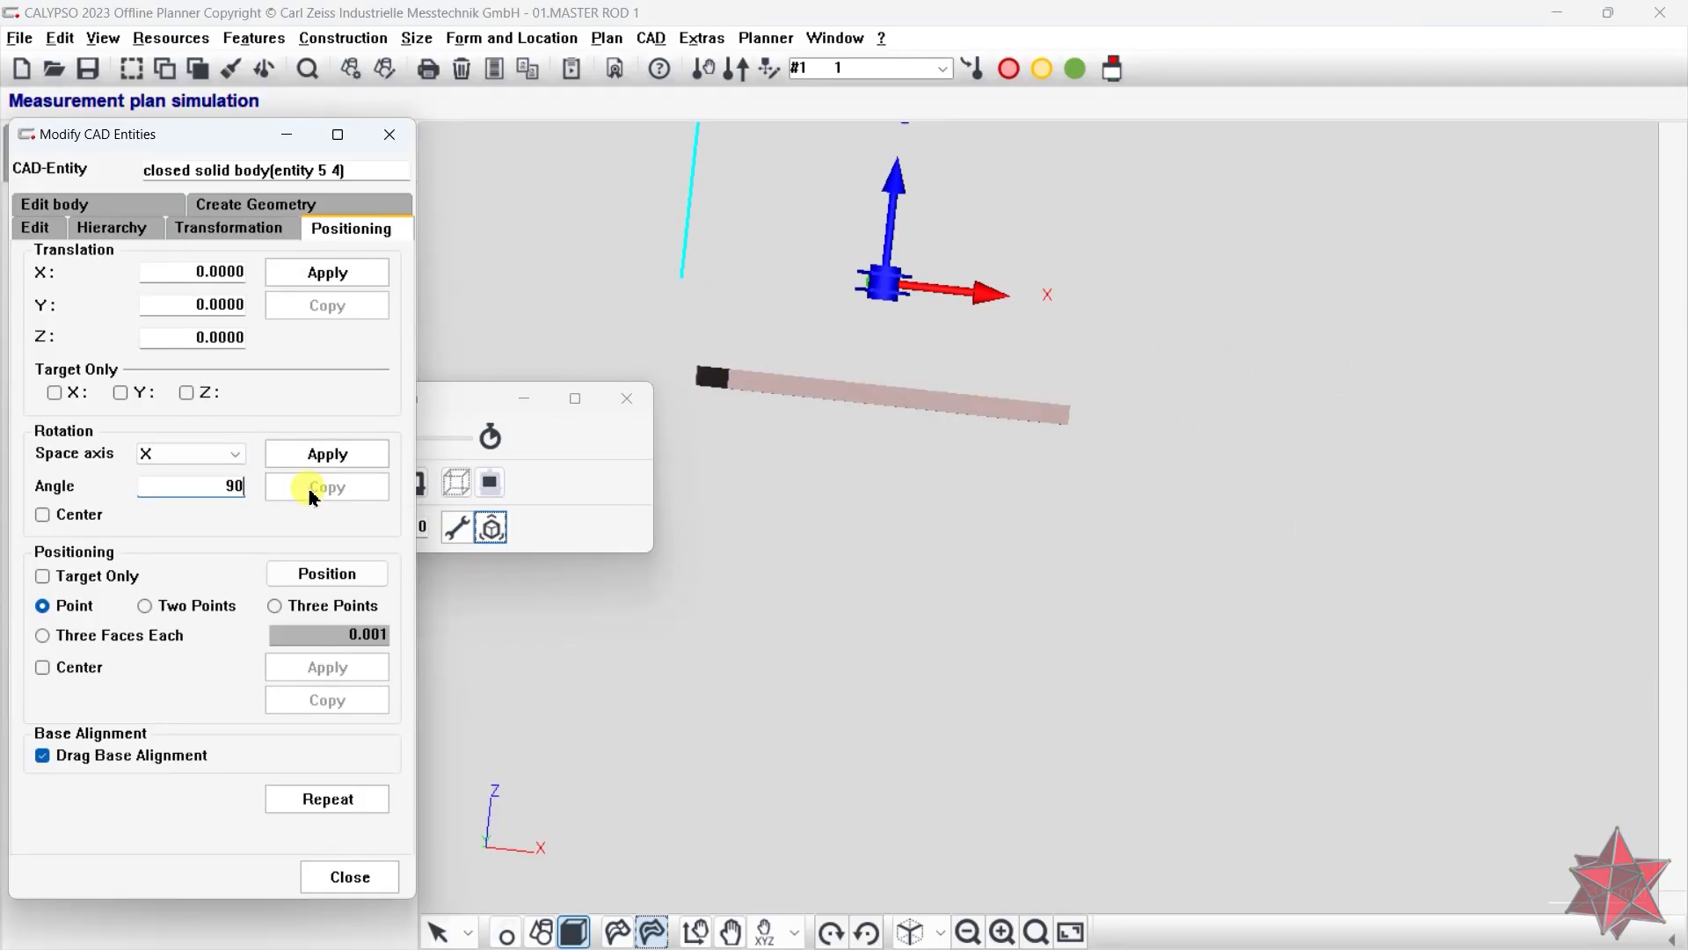
type("0")
left_click(299, 453)
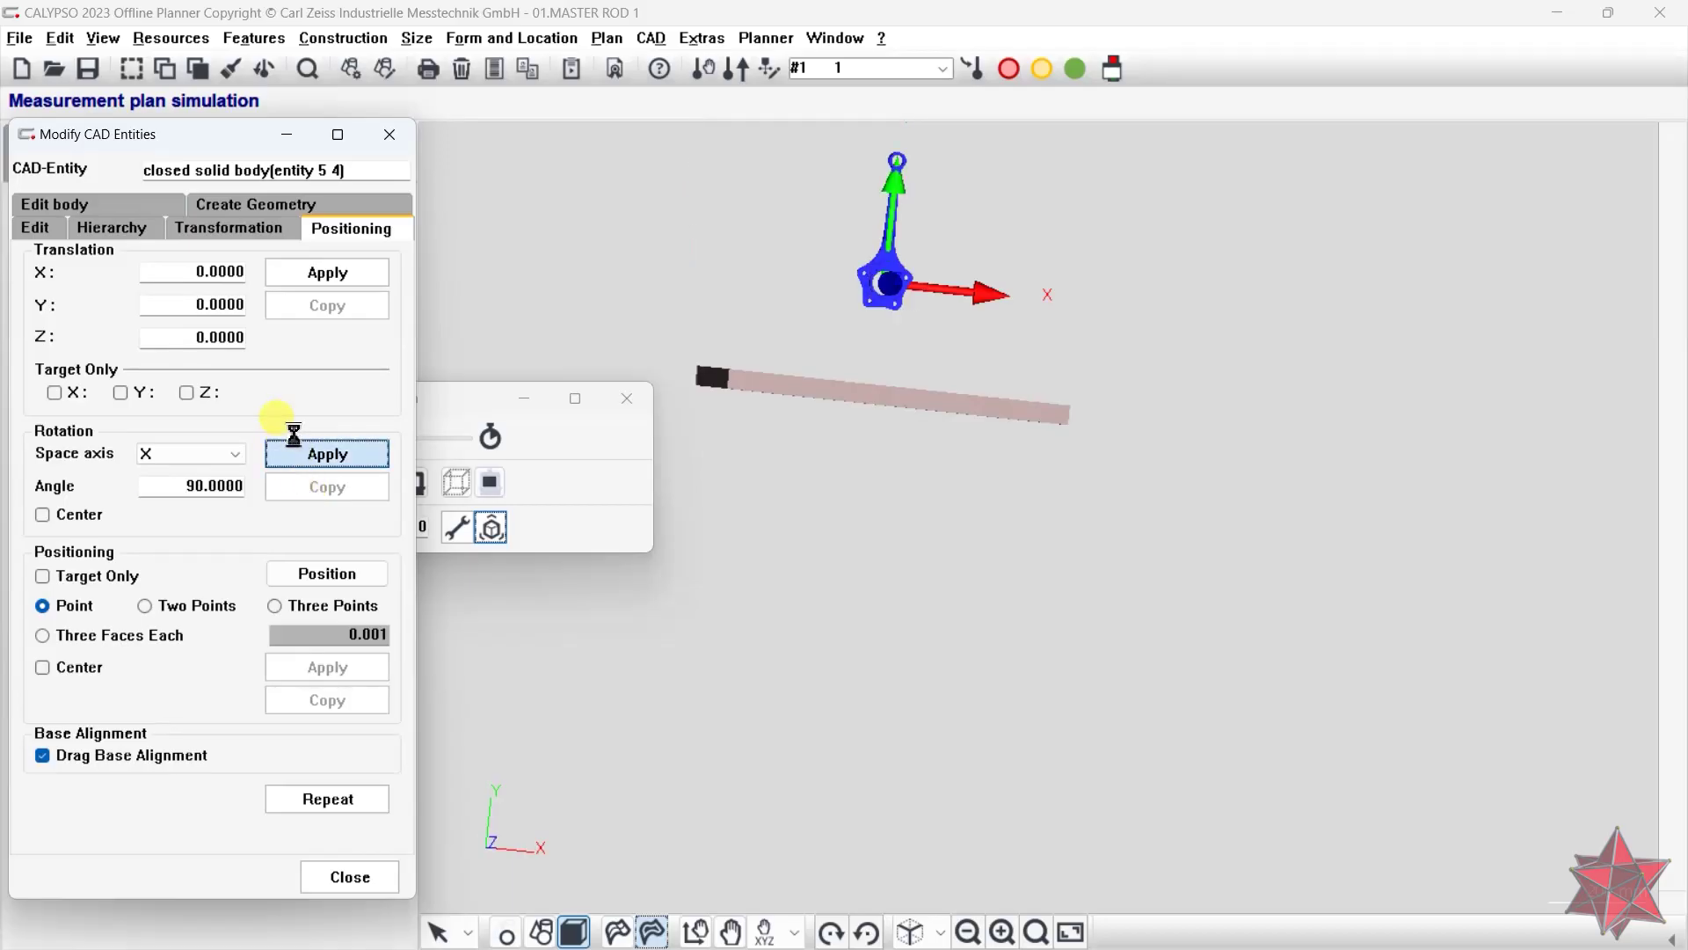
left_click(342, 875)
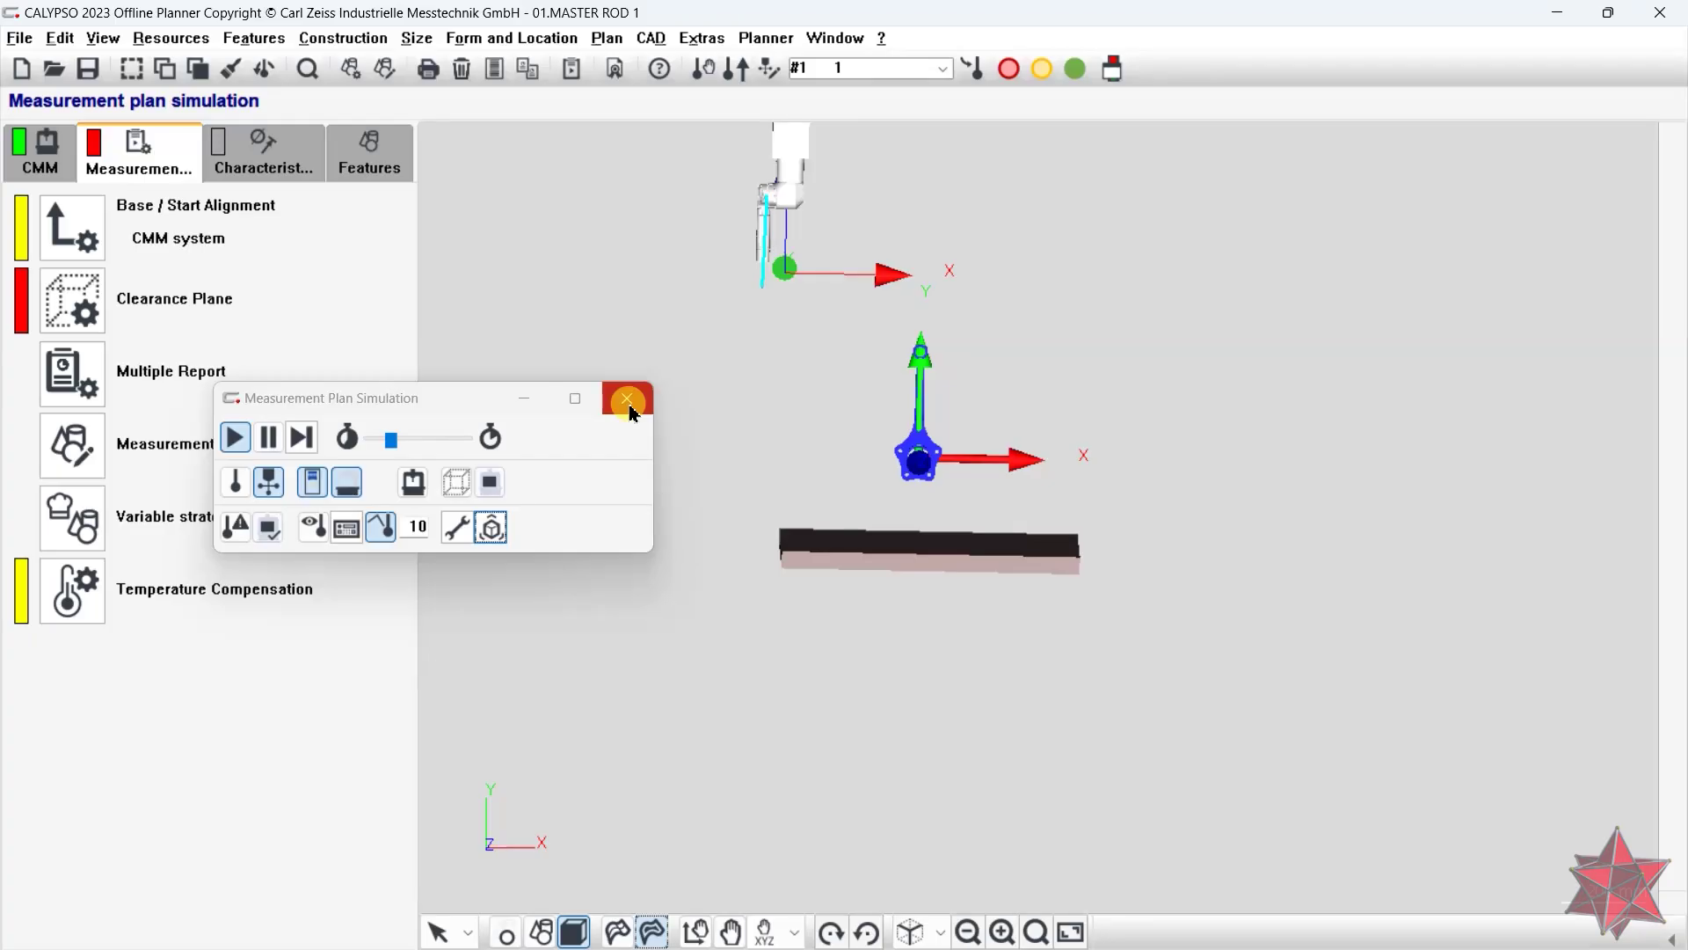
- Transform the CAD model with a 90° rotation about the X space axis, and inspect the rod's orientation relative to the machine table
left_click(650, 38)
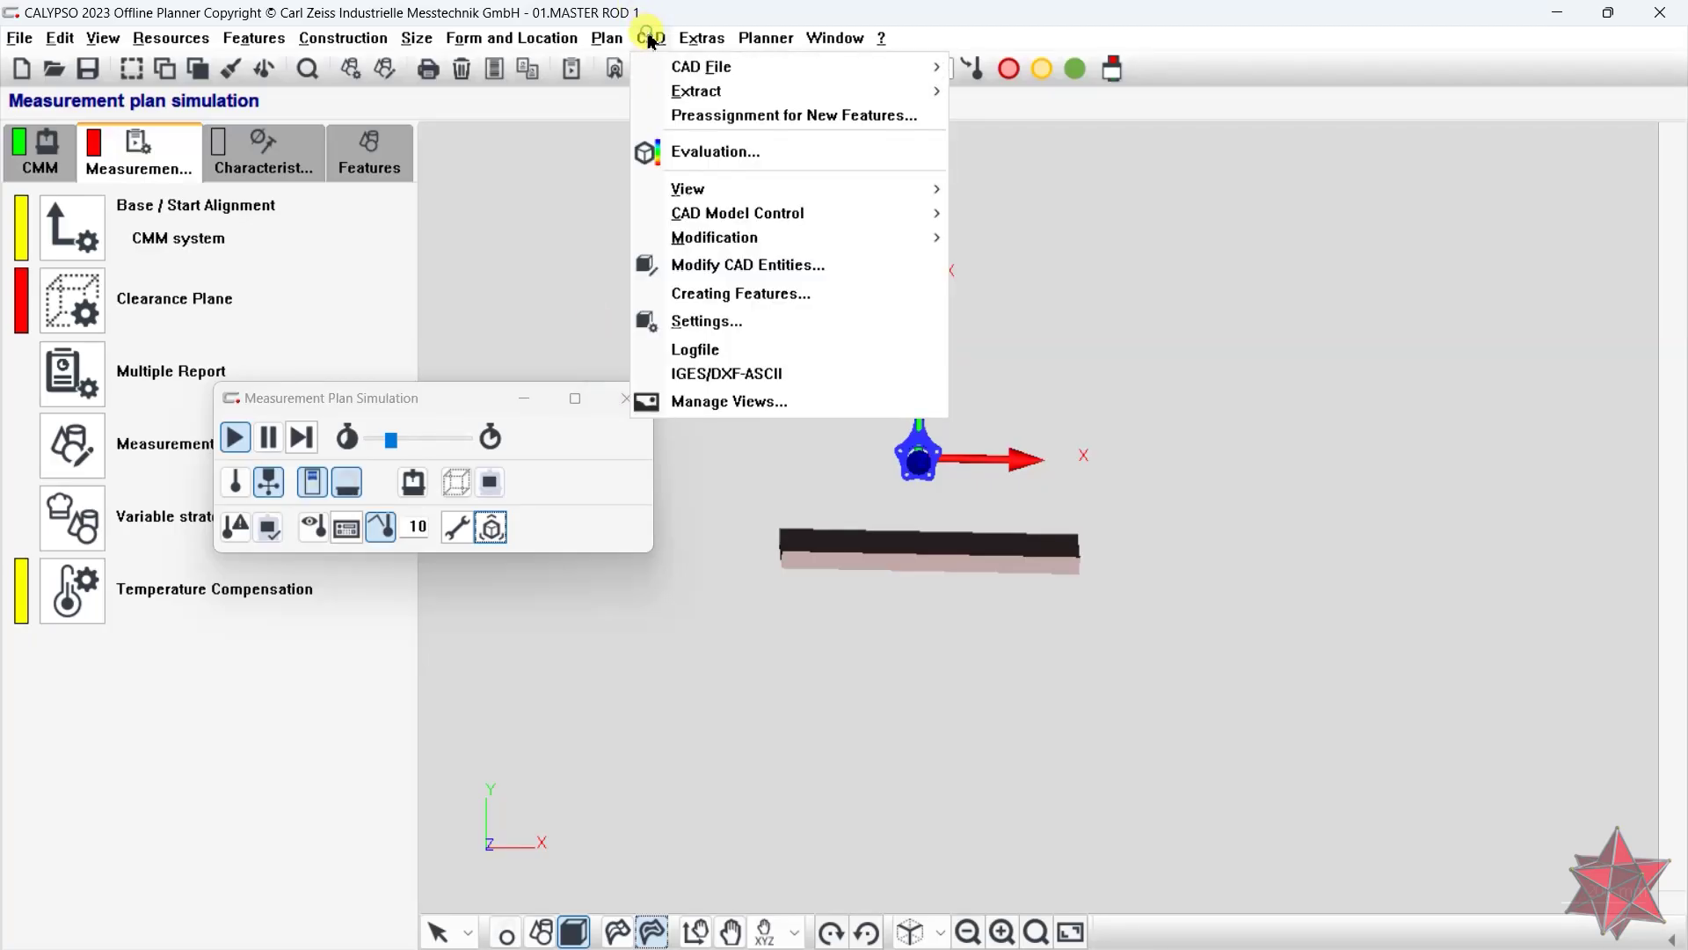
mouse_move(754, 215)
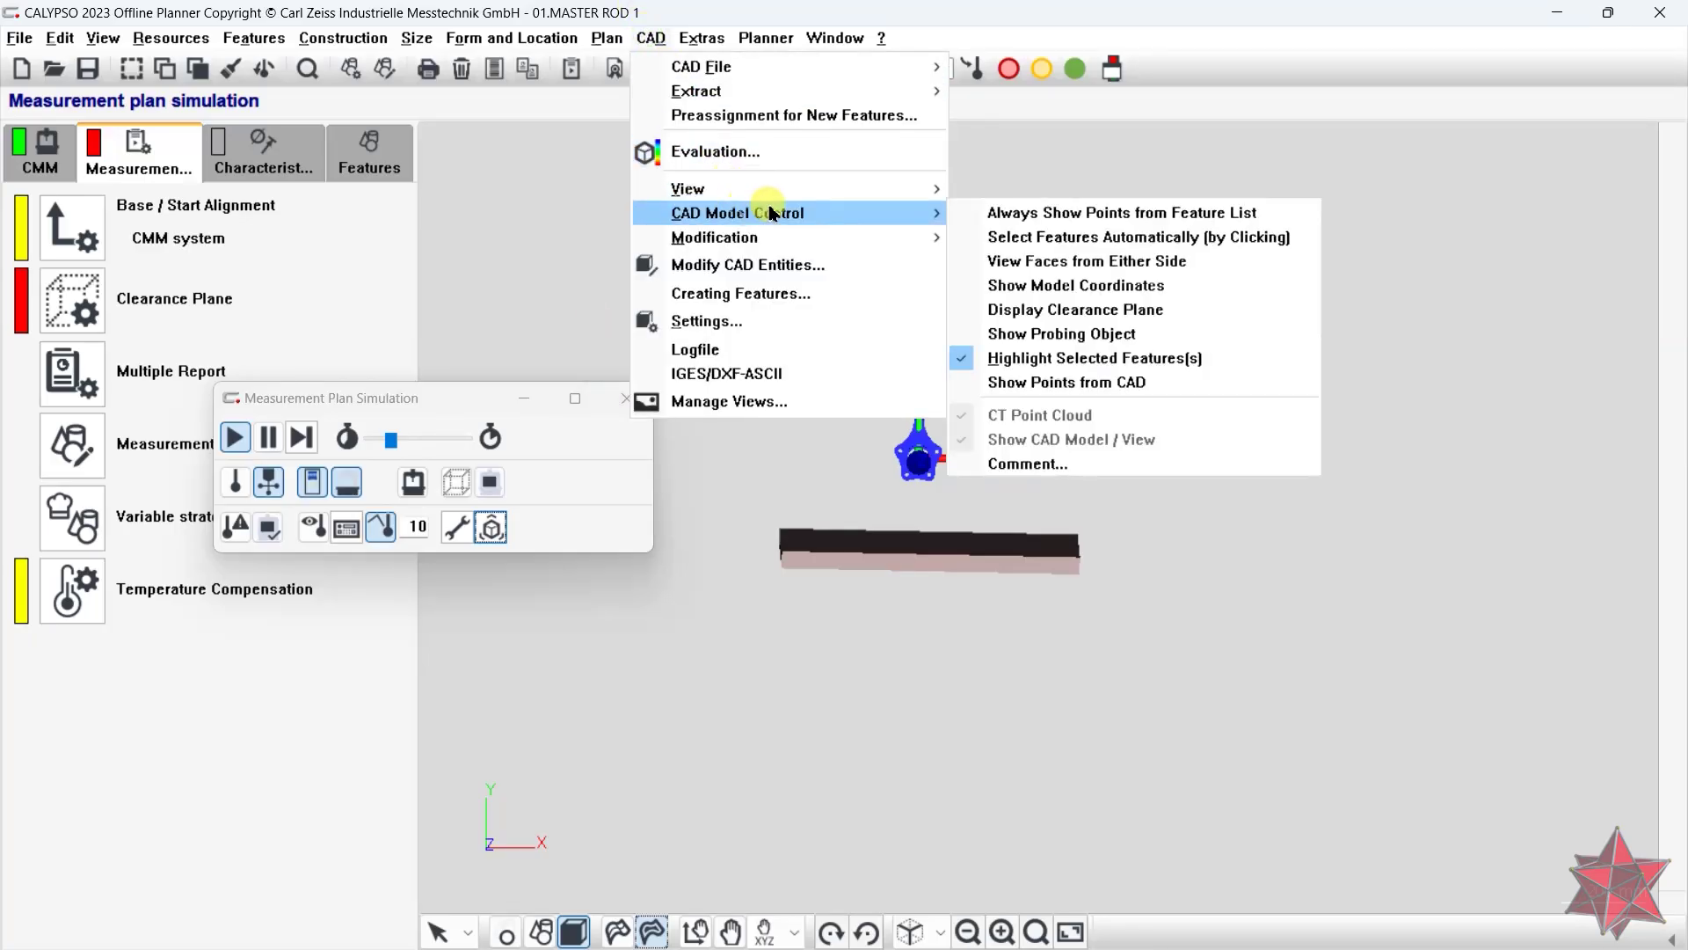
mouse_move(935, 237)
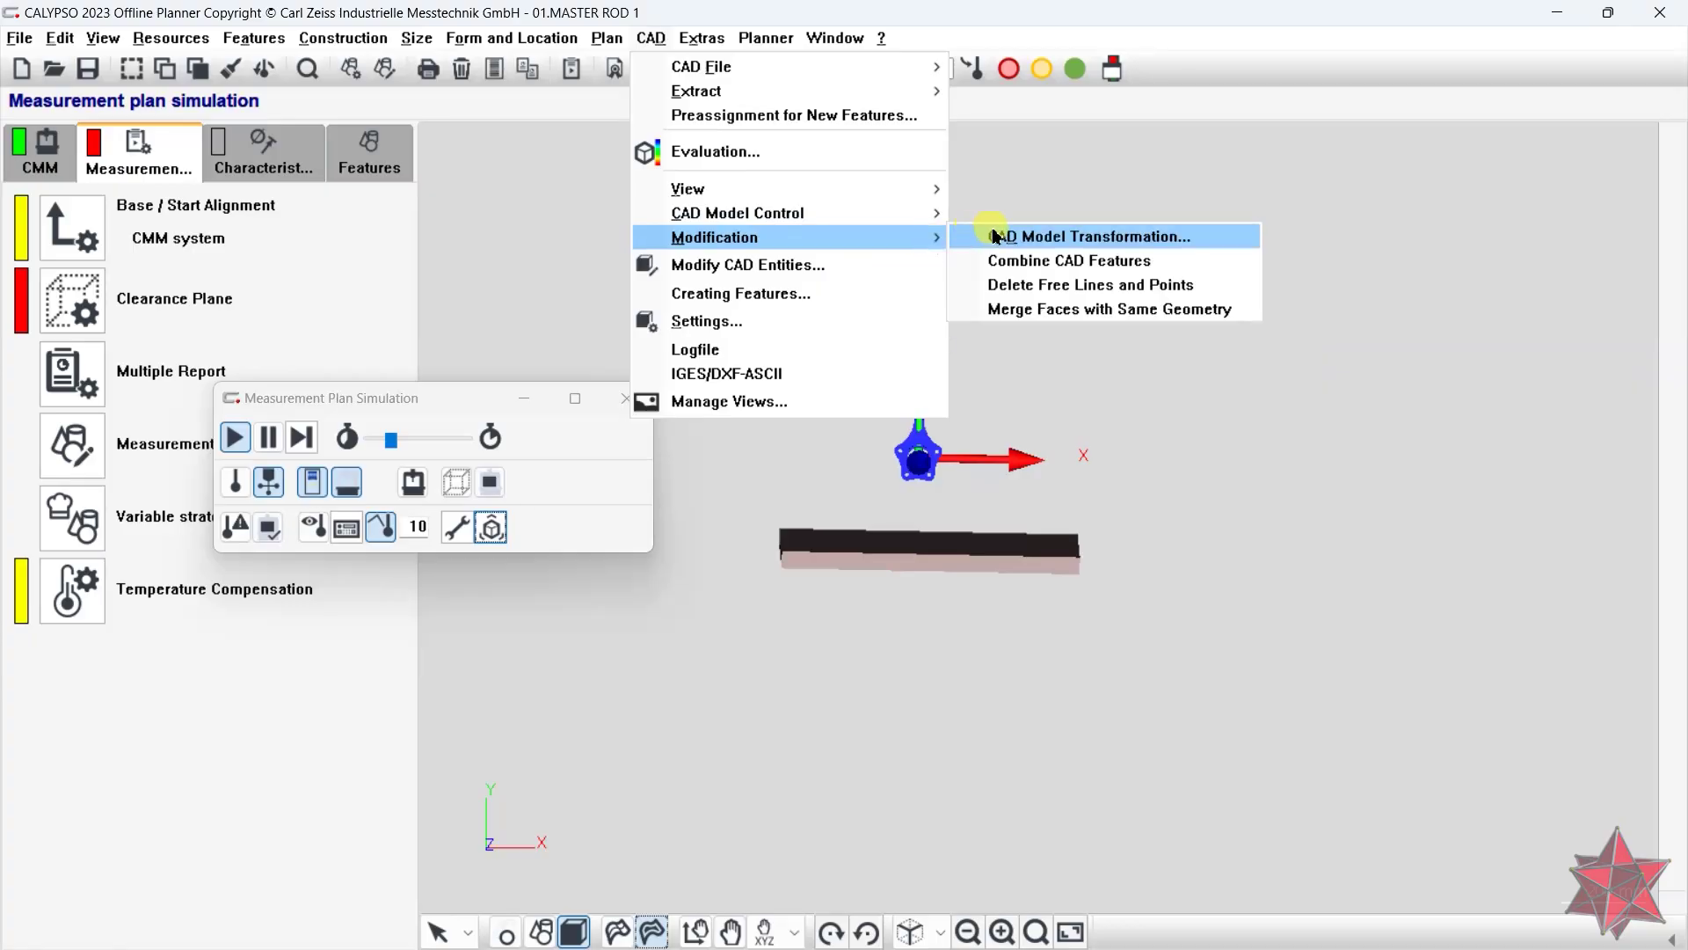
left_click(987, 231)
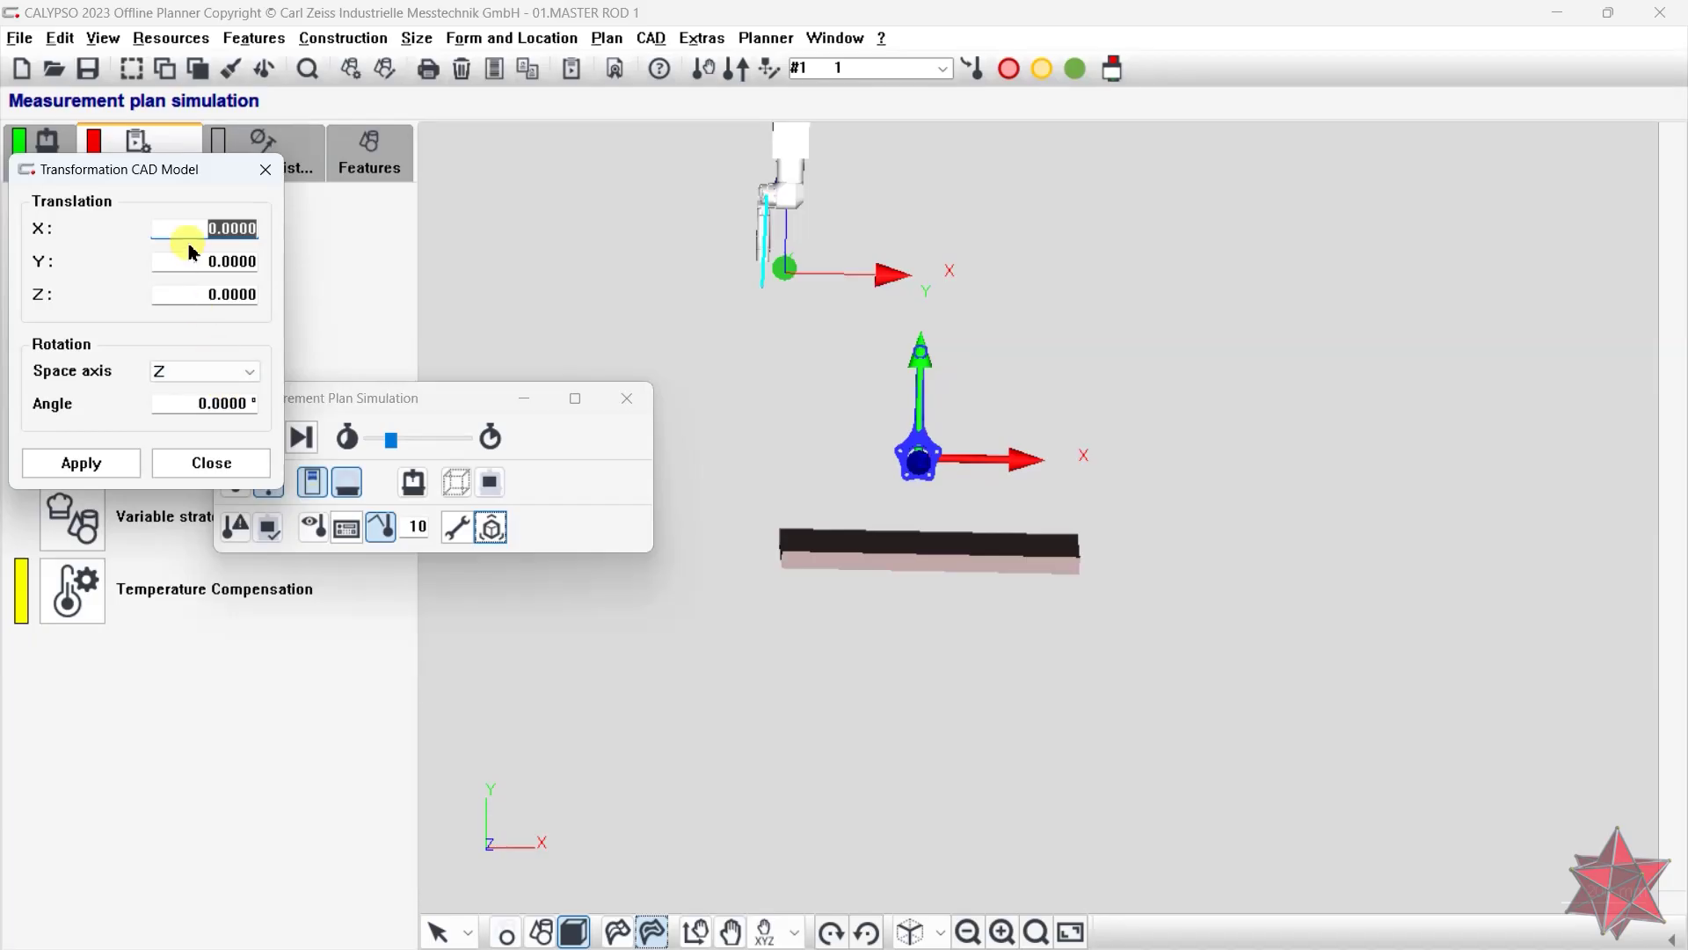
left_click(196, 374)
left_click(196, 398)
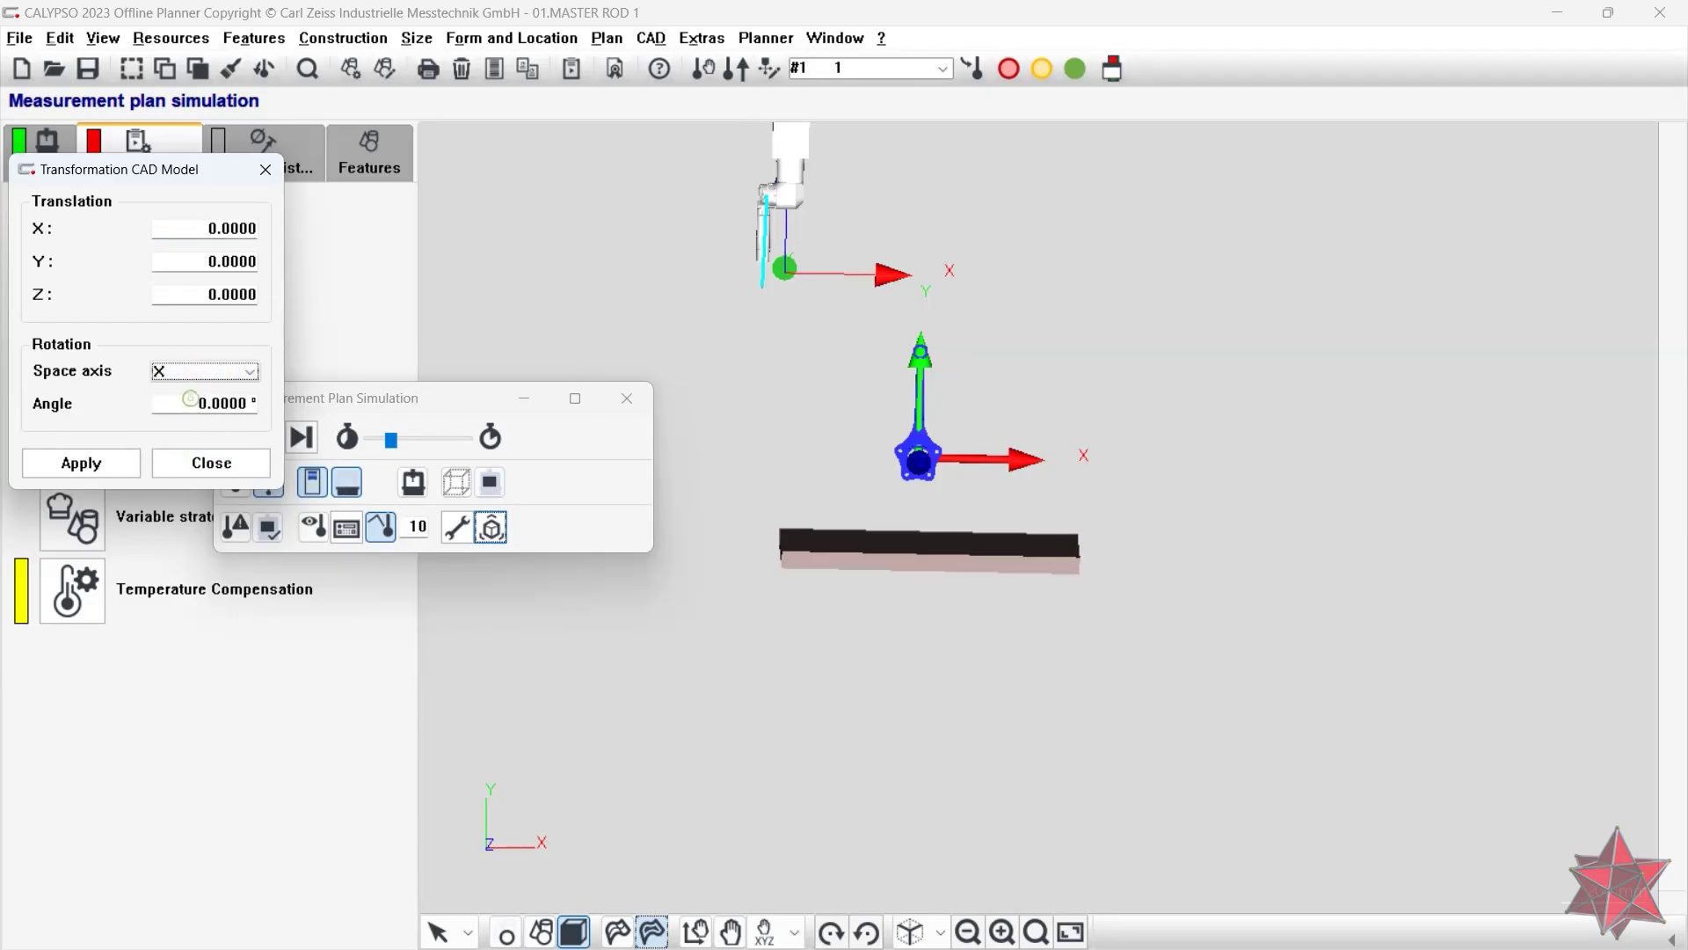
left_click(198, 403)
key("shift+End")
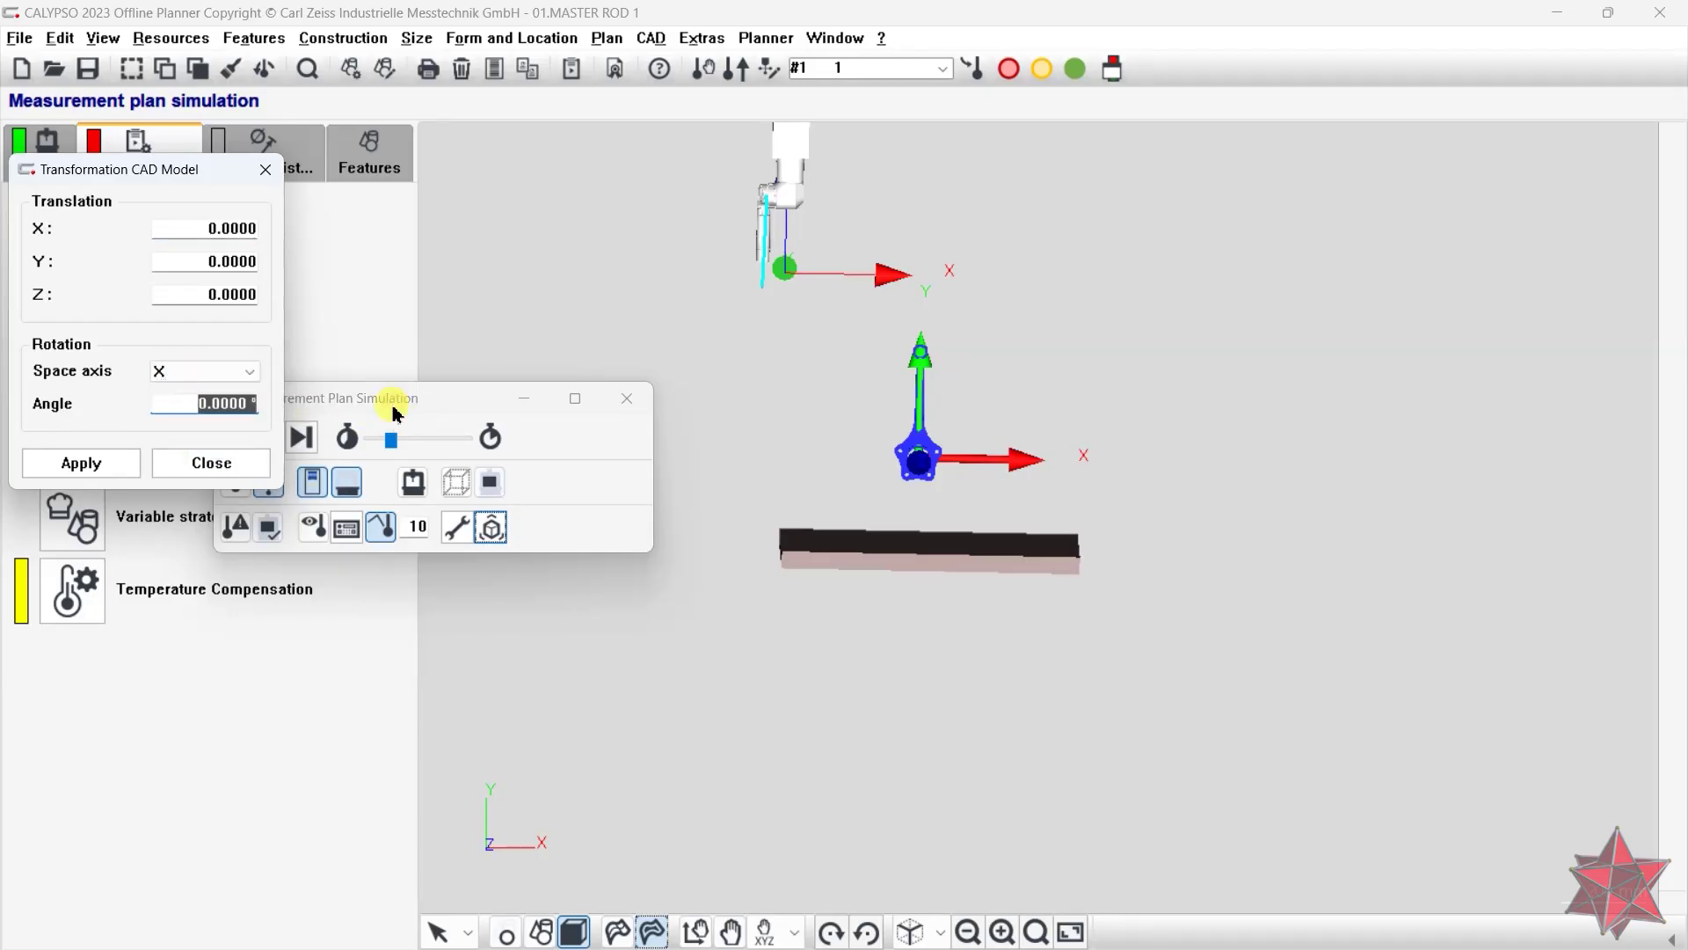
type("90")
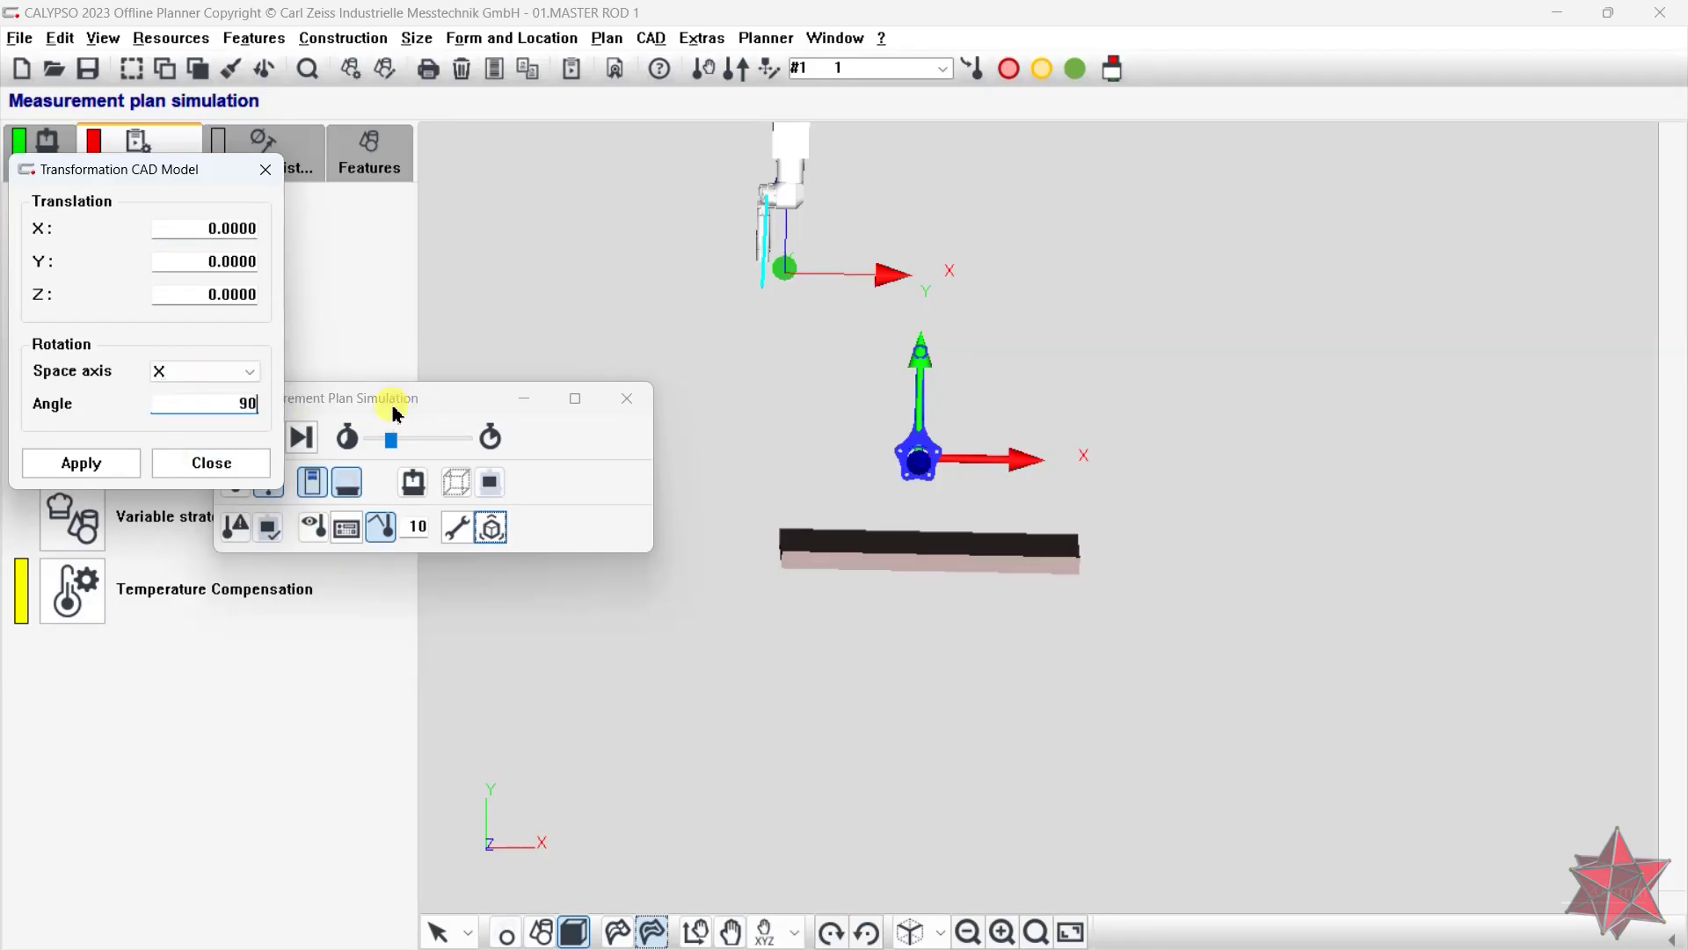
left_click(92, 465)
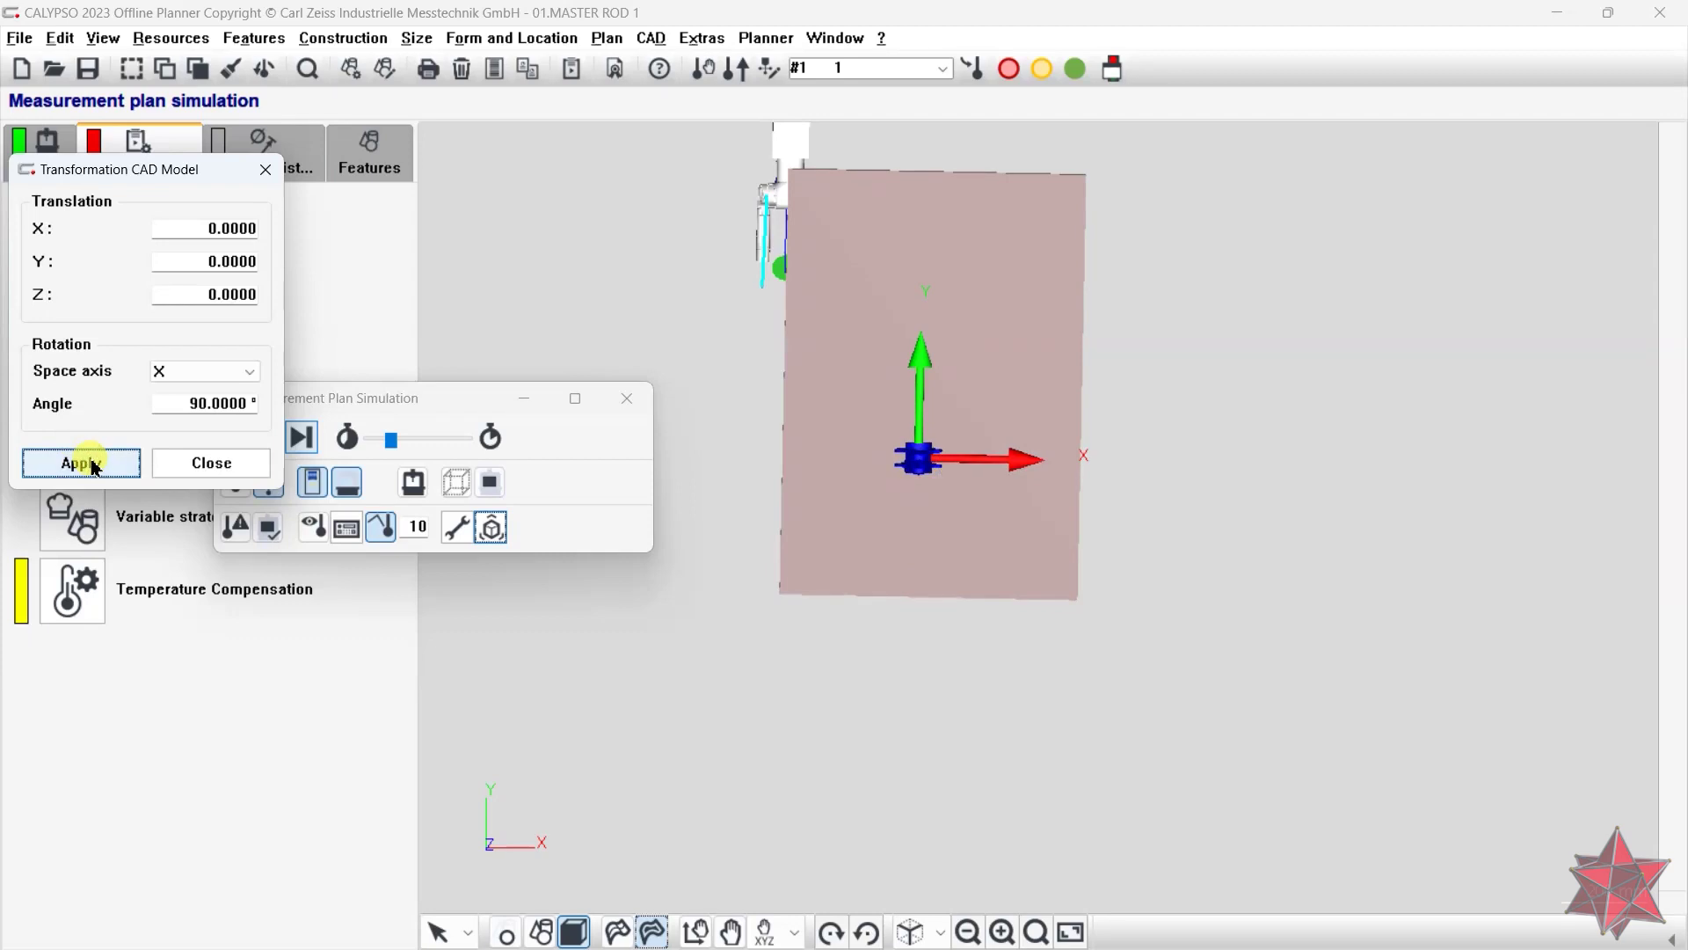
left_click(1127, 707)
scroll(1118, 673, "up", 2)
left_click_drag(1116, 661, 1117, 489)
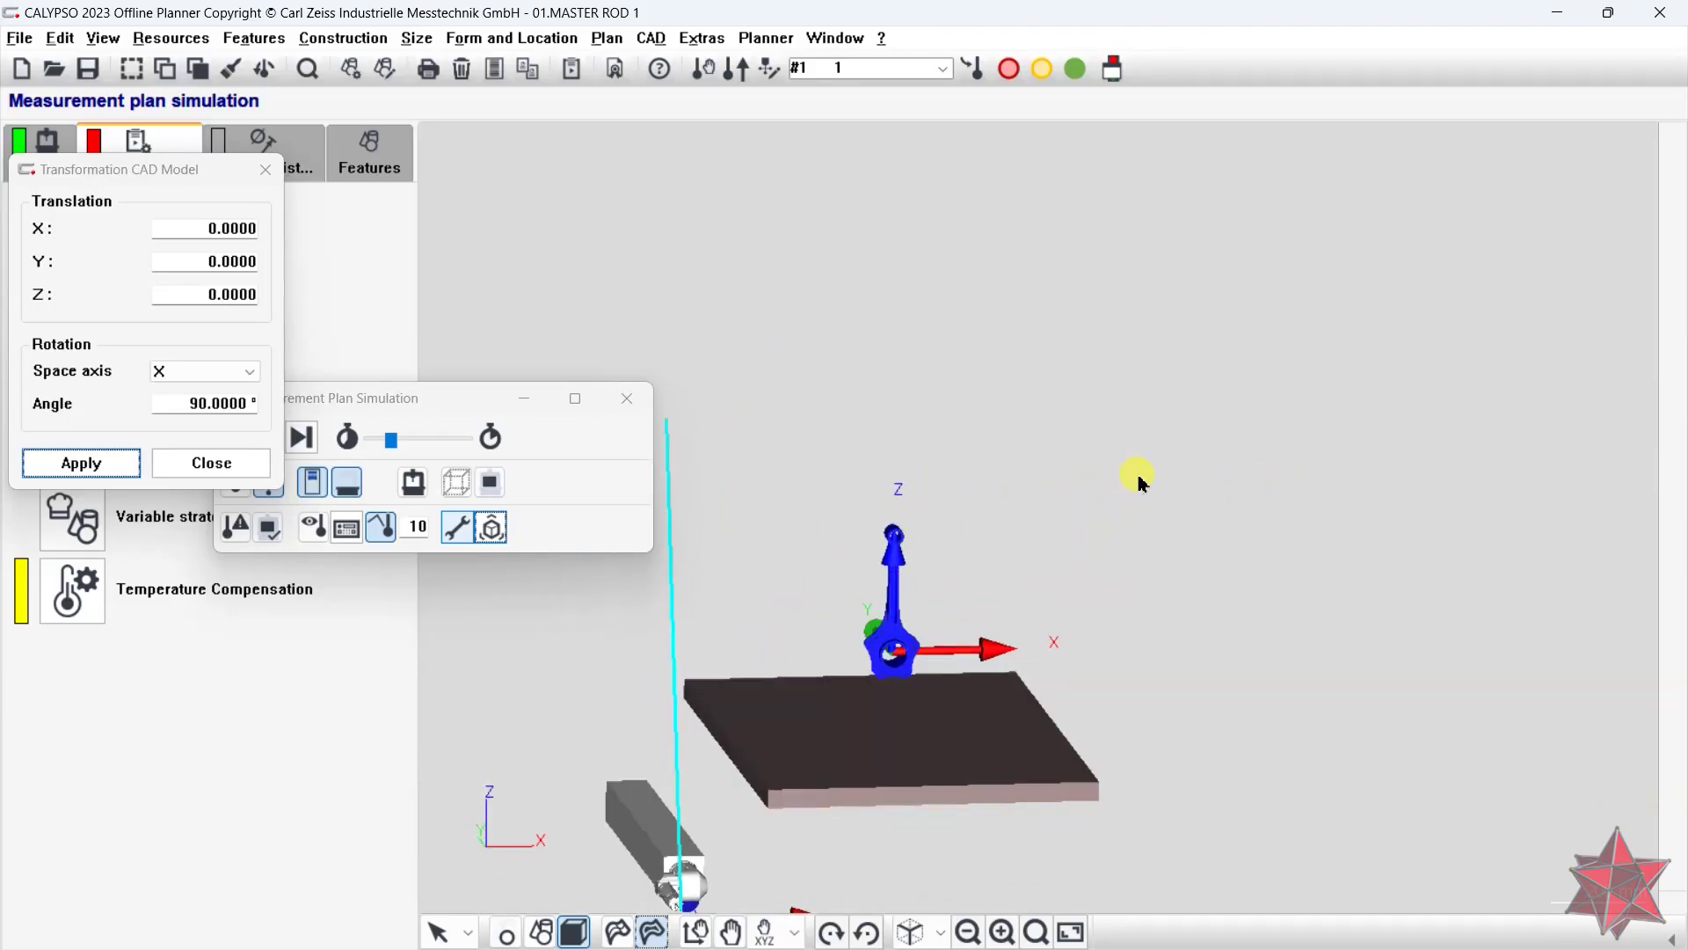
middle_click_drag(1138, 475, 1060, 675)
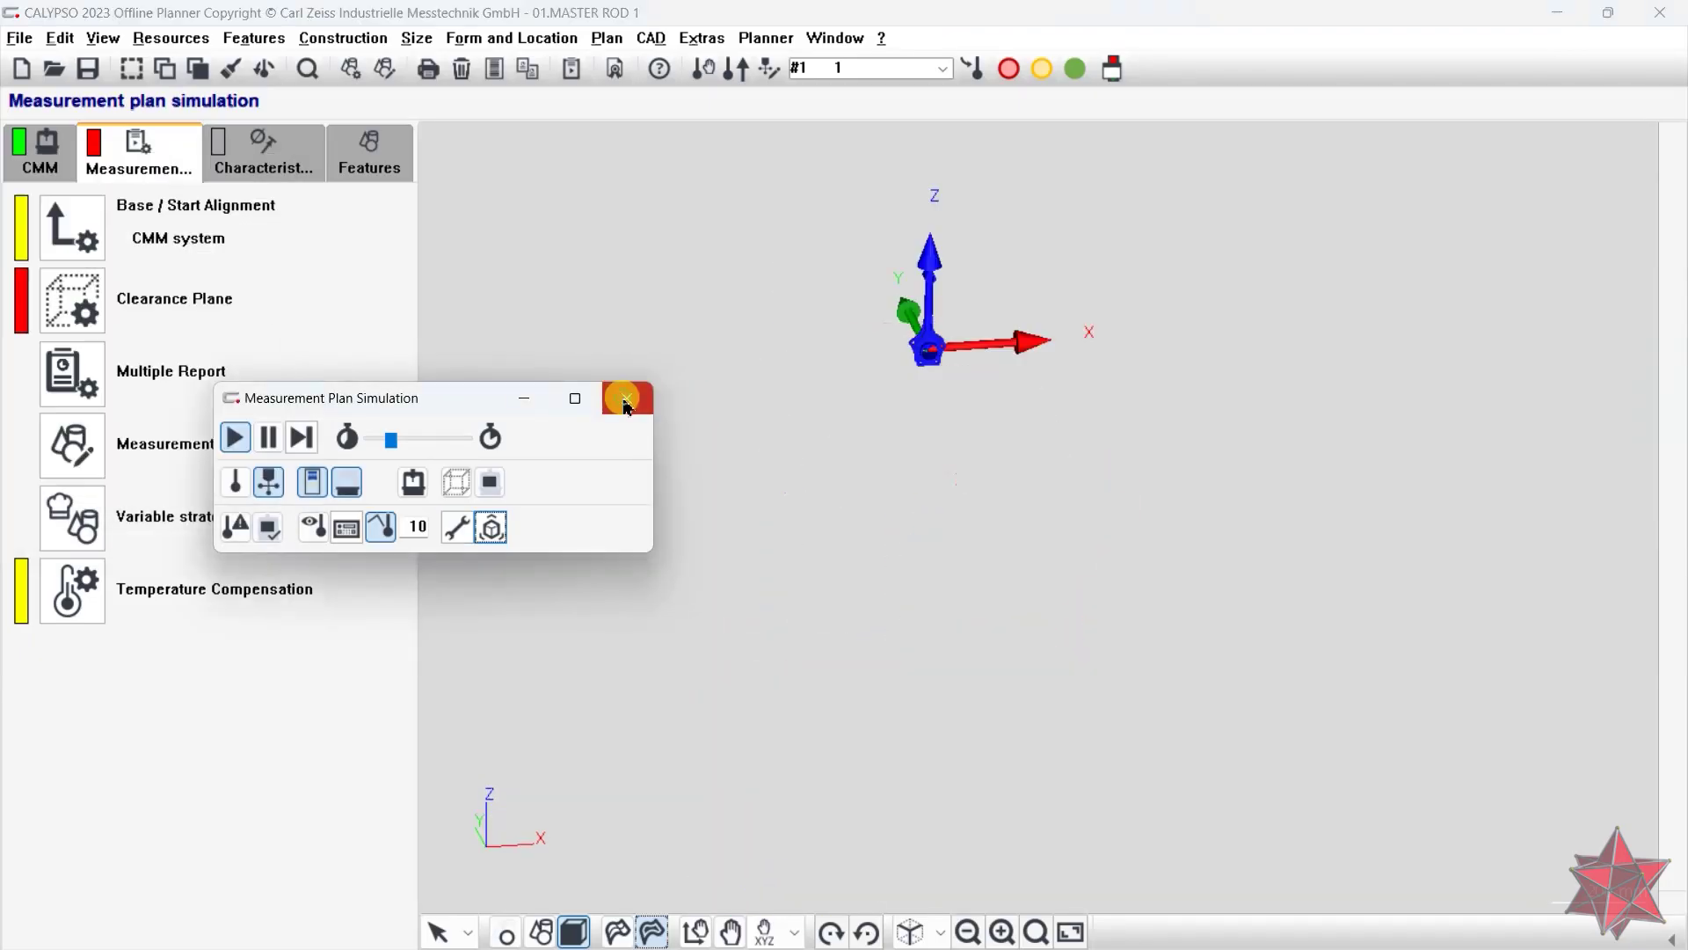
- Close the measurement plan simulation and restart it to display the rod body with the machine table
left_click(627, 397)
left_click(652, 38)
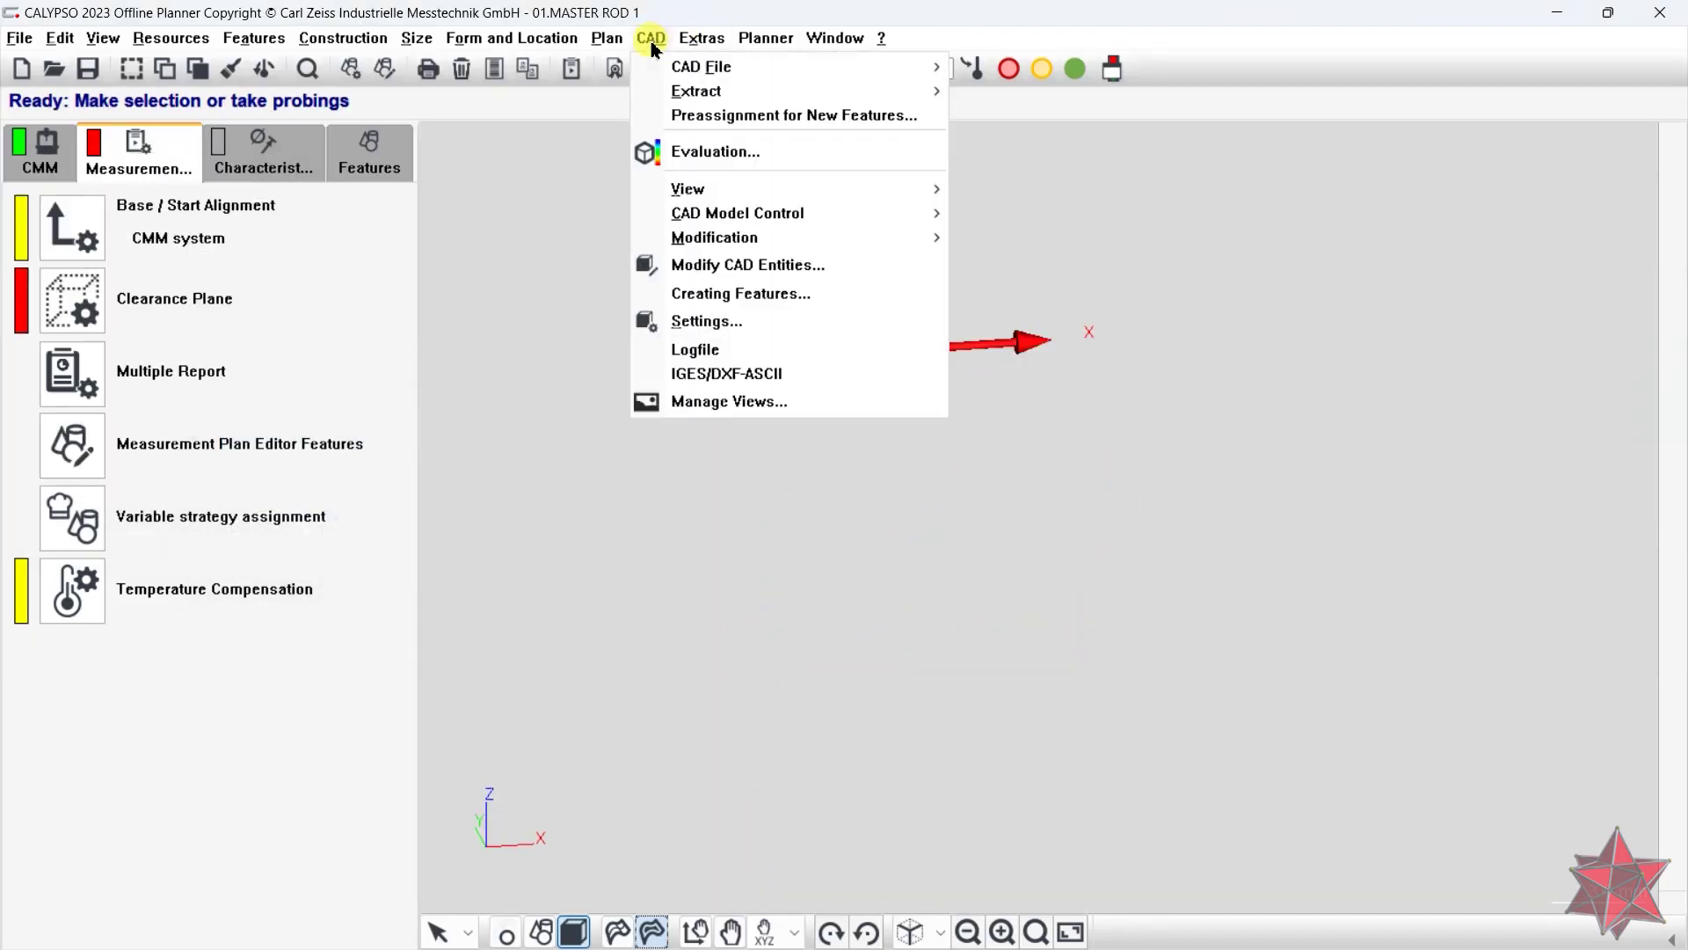
mouse_move(748, 38)
left_click(794, 93)
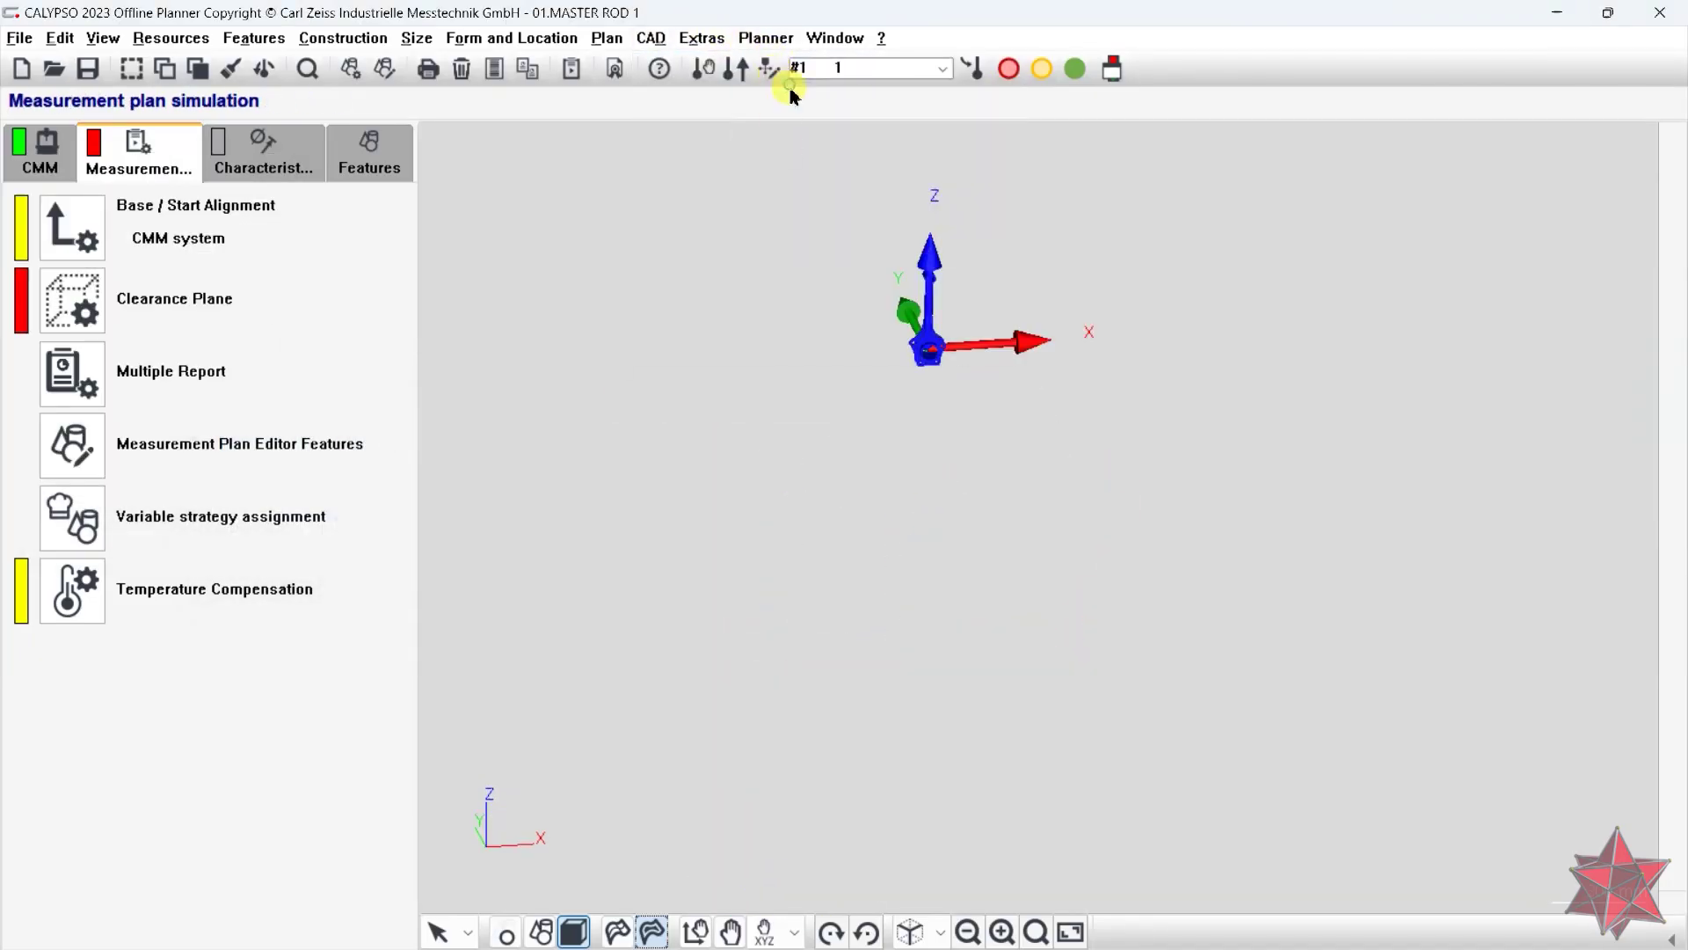
left_click_drag(817, 391, 357, 391)
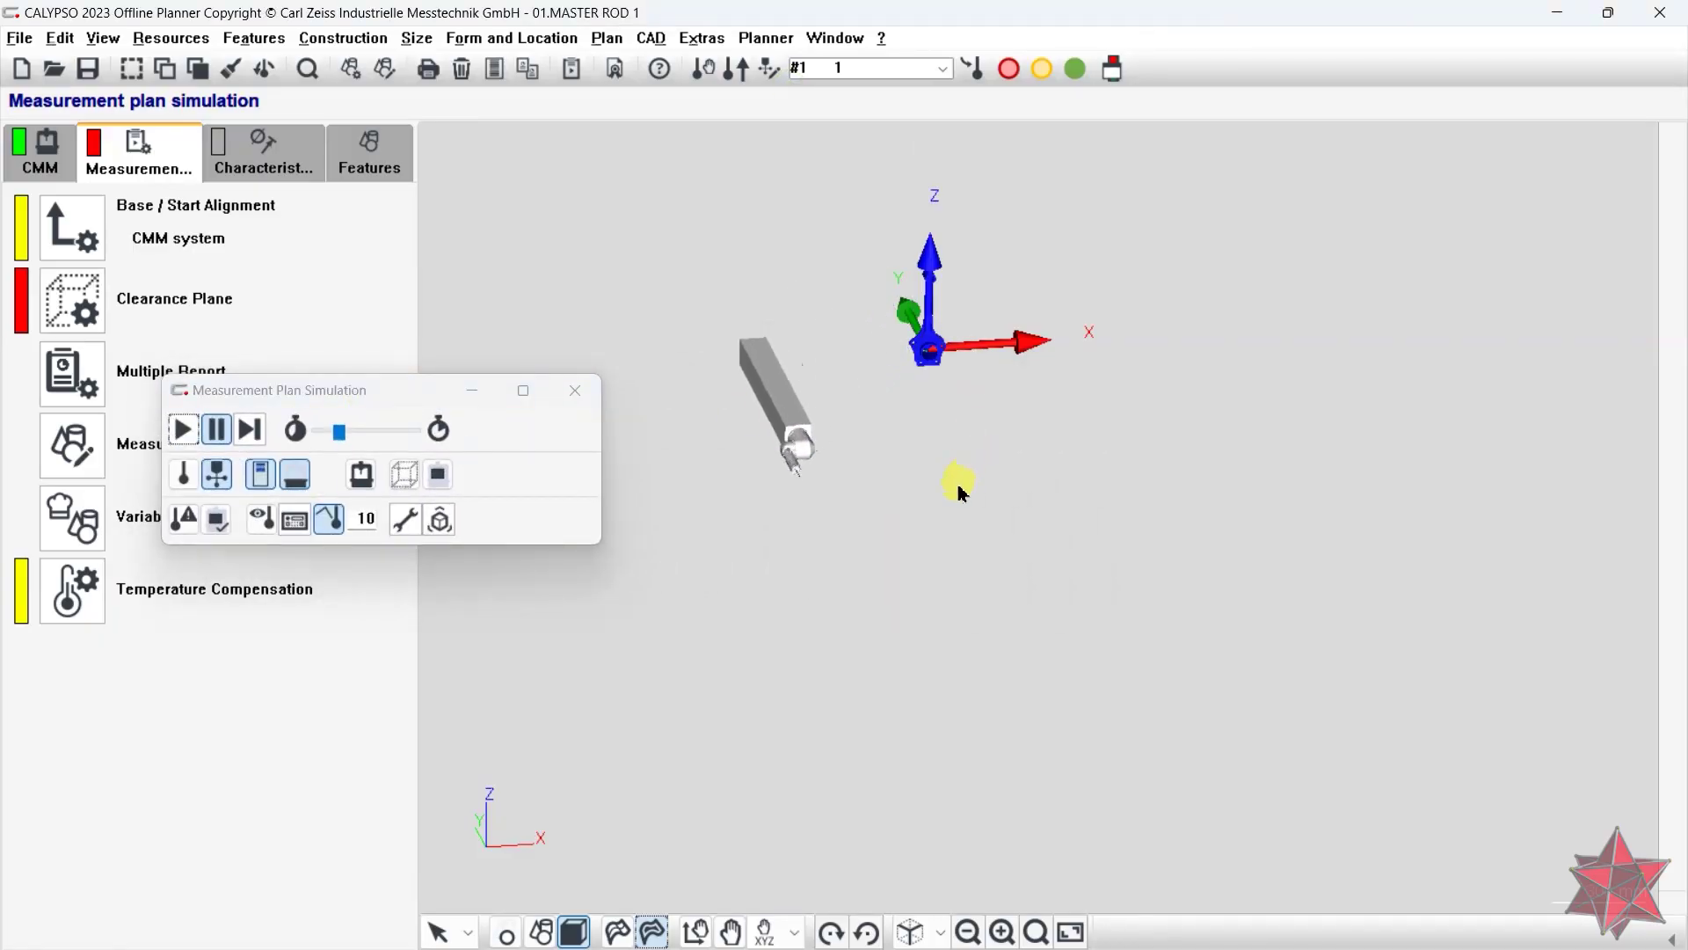
right_click(957, 525)
middle_click_drag(1020, 557, 1146, 743)
right_click_drag(1147, 743, 976, 652)
scroll(974, 650, "up", 3)
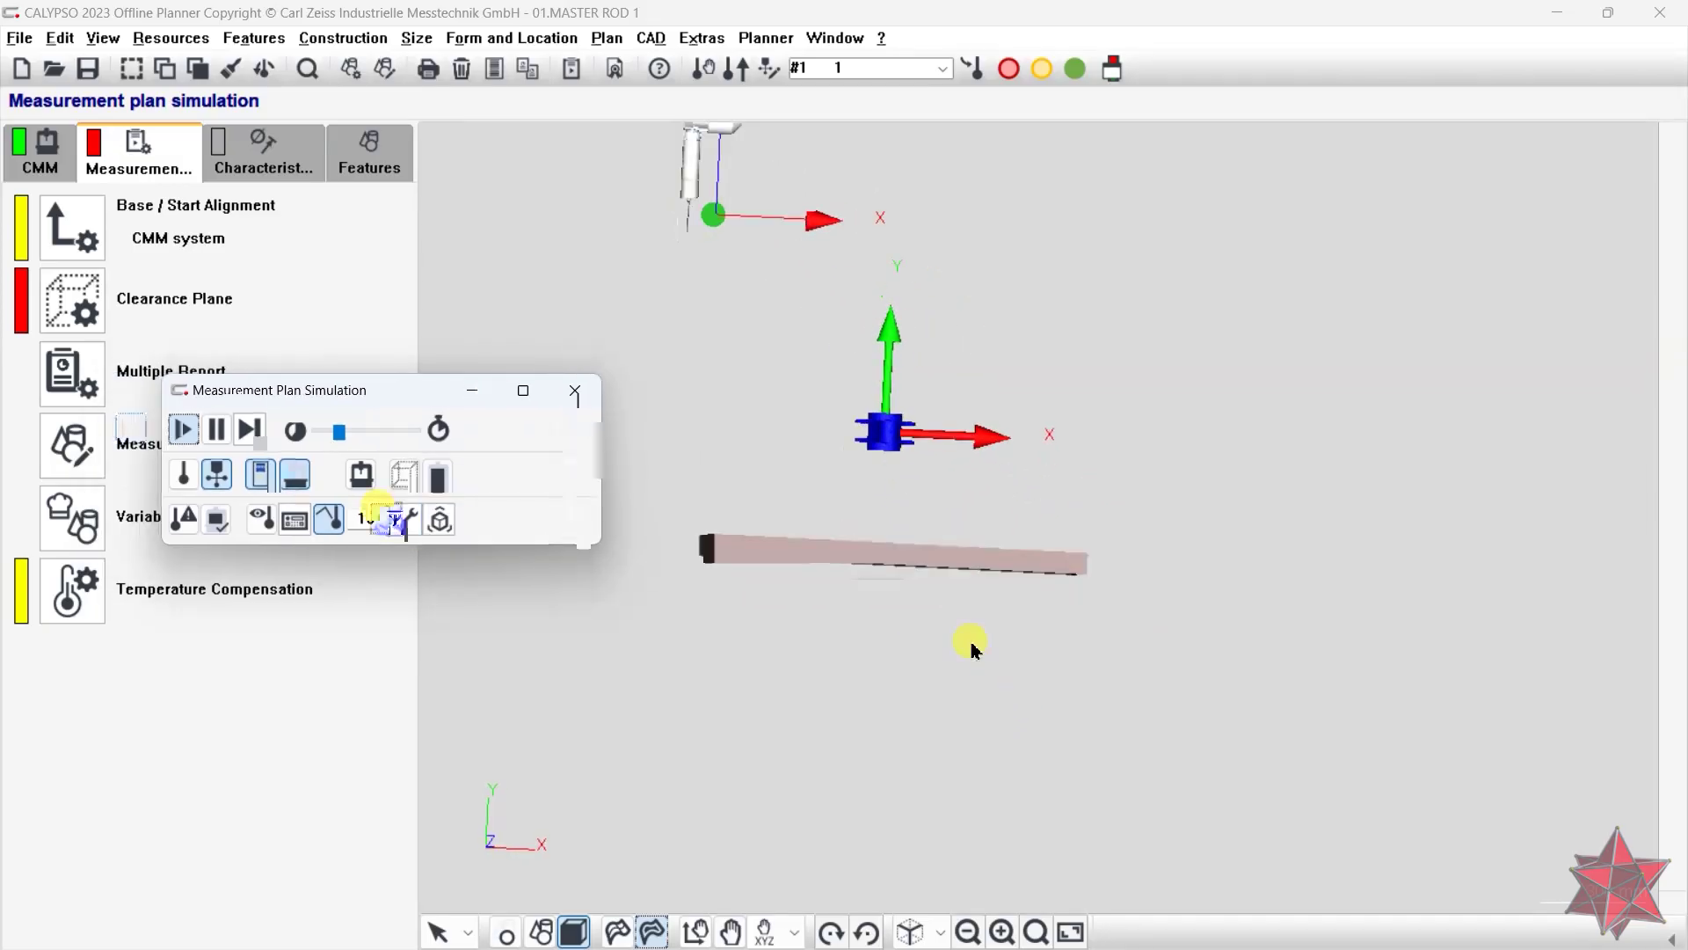
- Rotate the rod's sheet body by -90° about the X space axis and finish modifying the CAD entity
left_click(387, 521)
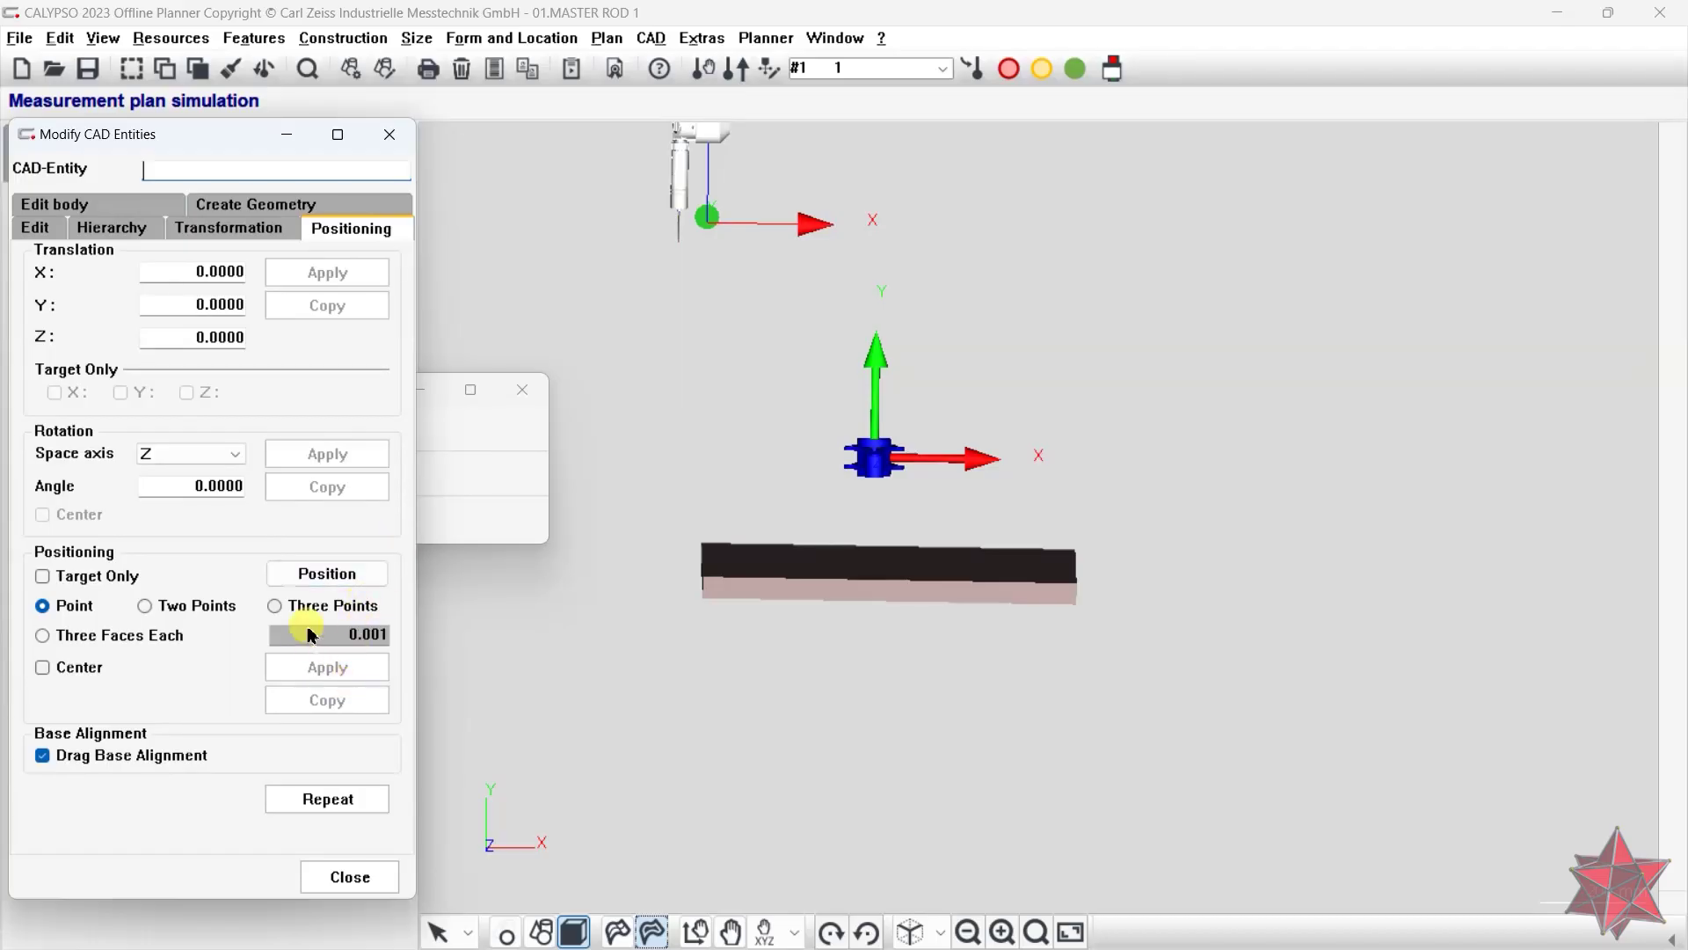
left_click(170, 466)
left_click(179, 477)
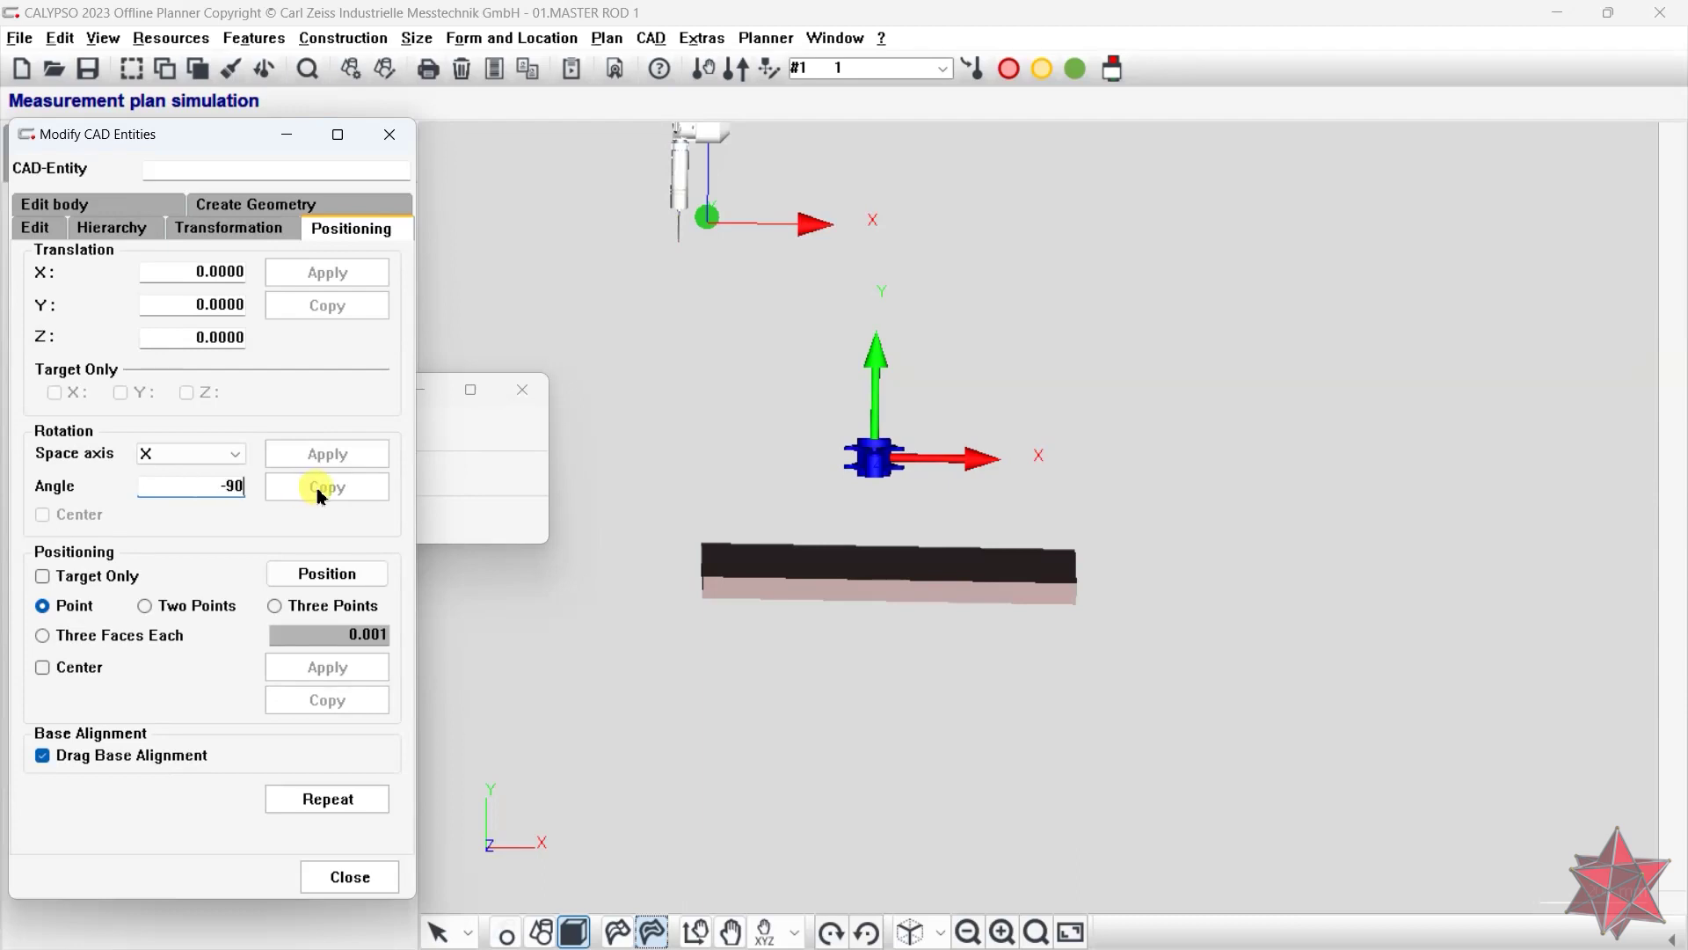
left_click(846, 475)
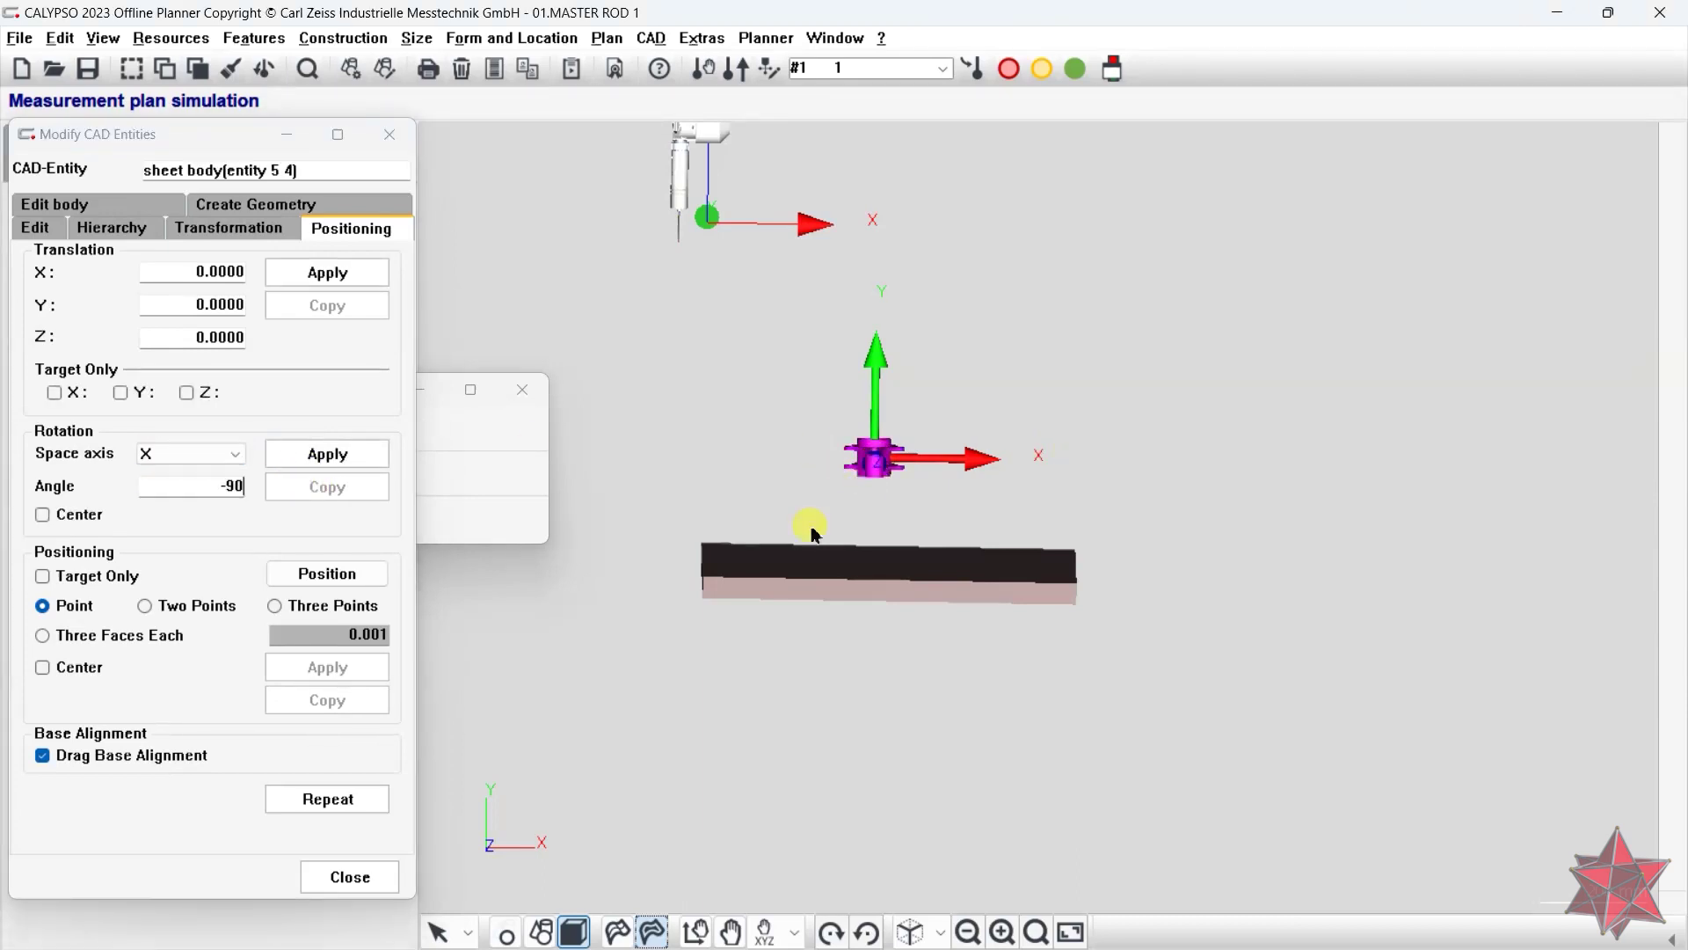
left_click(299, 457)
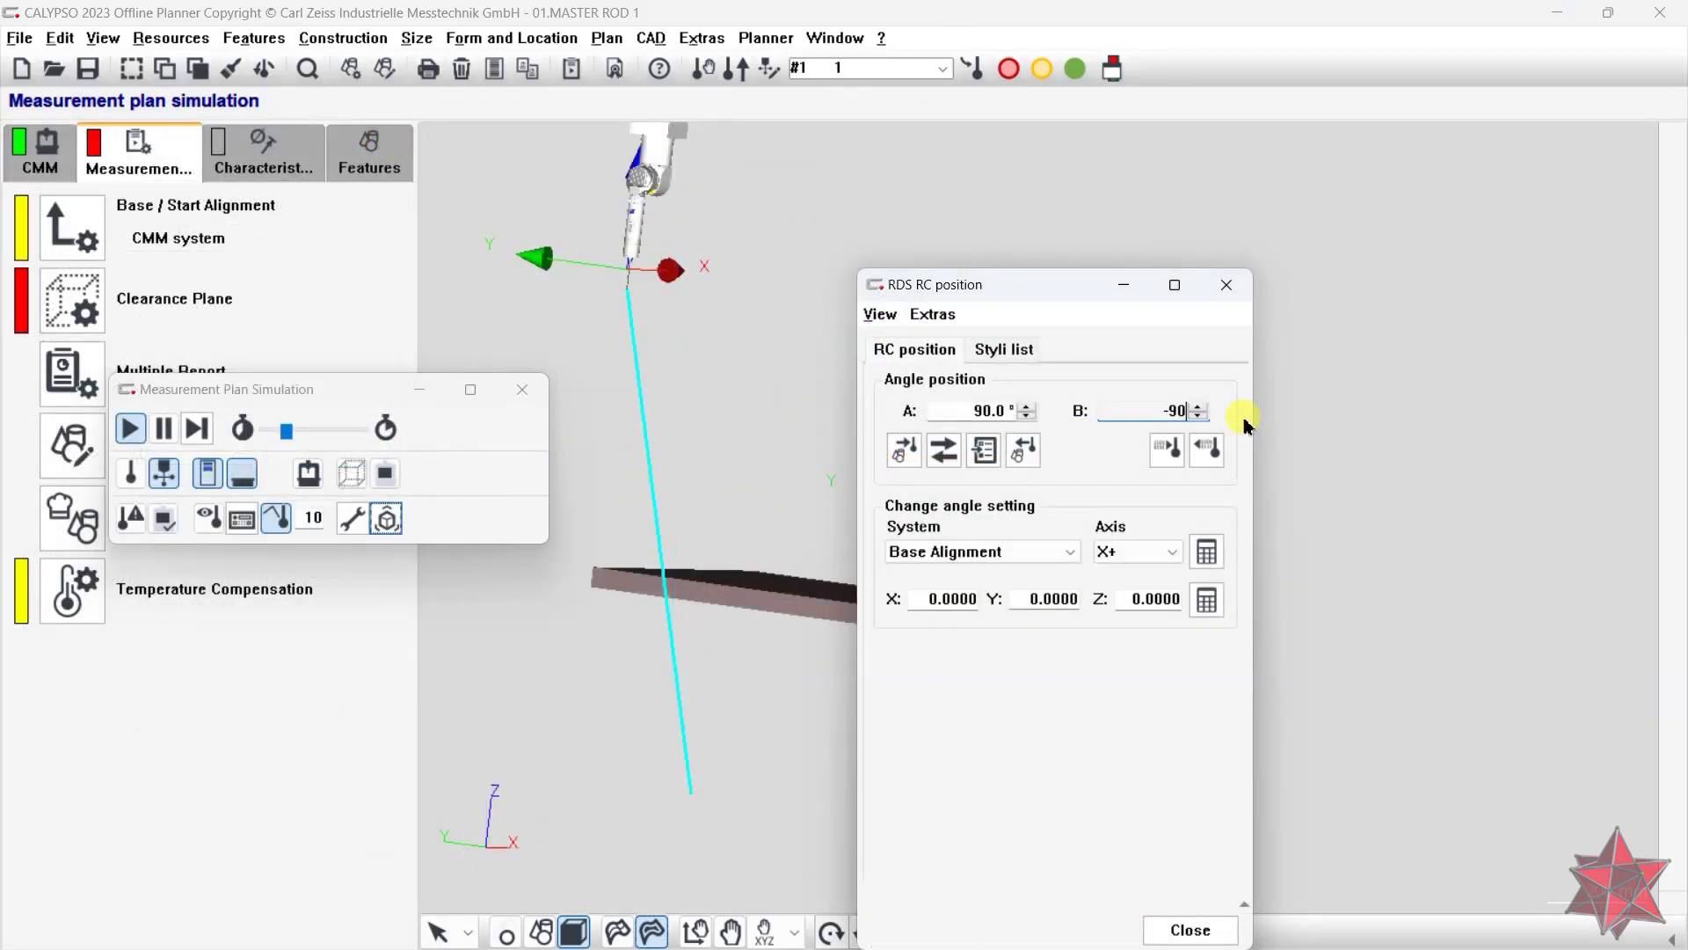
left_click(1182, 437)
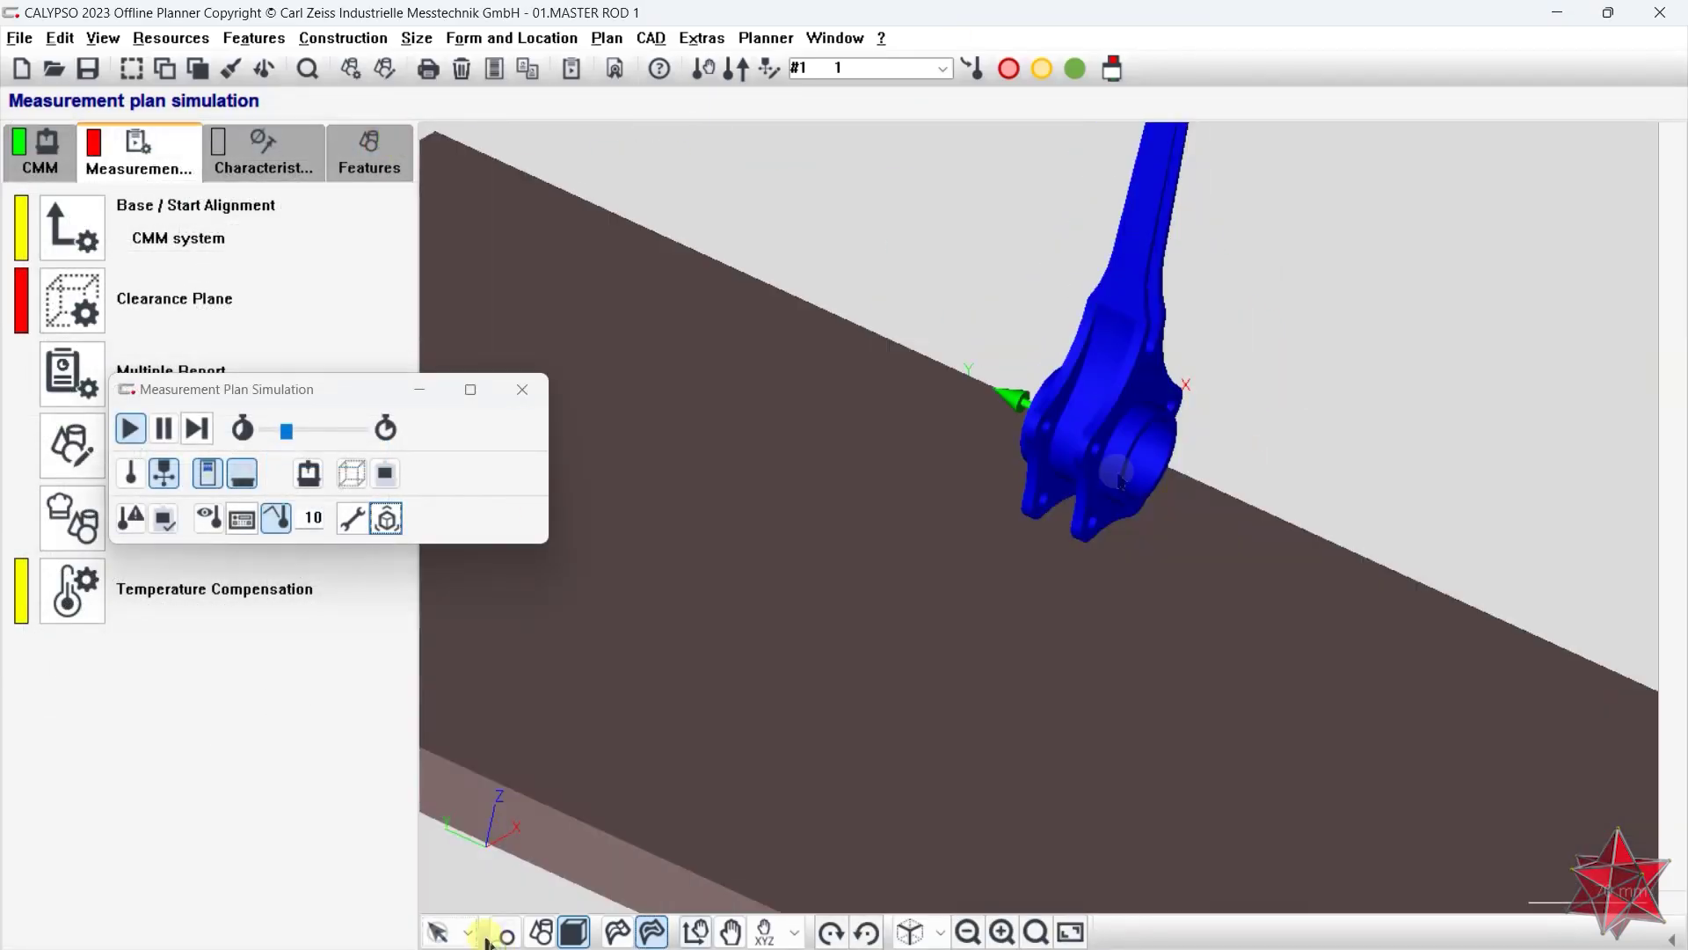
- Define a circle on the cylindrical surface of the rod's large bore
left_click(467, 932)
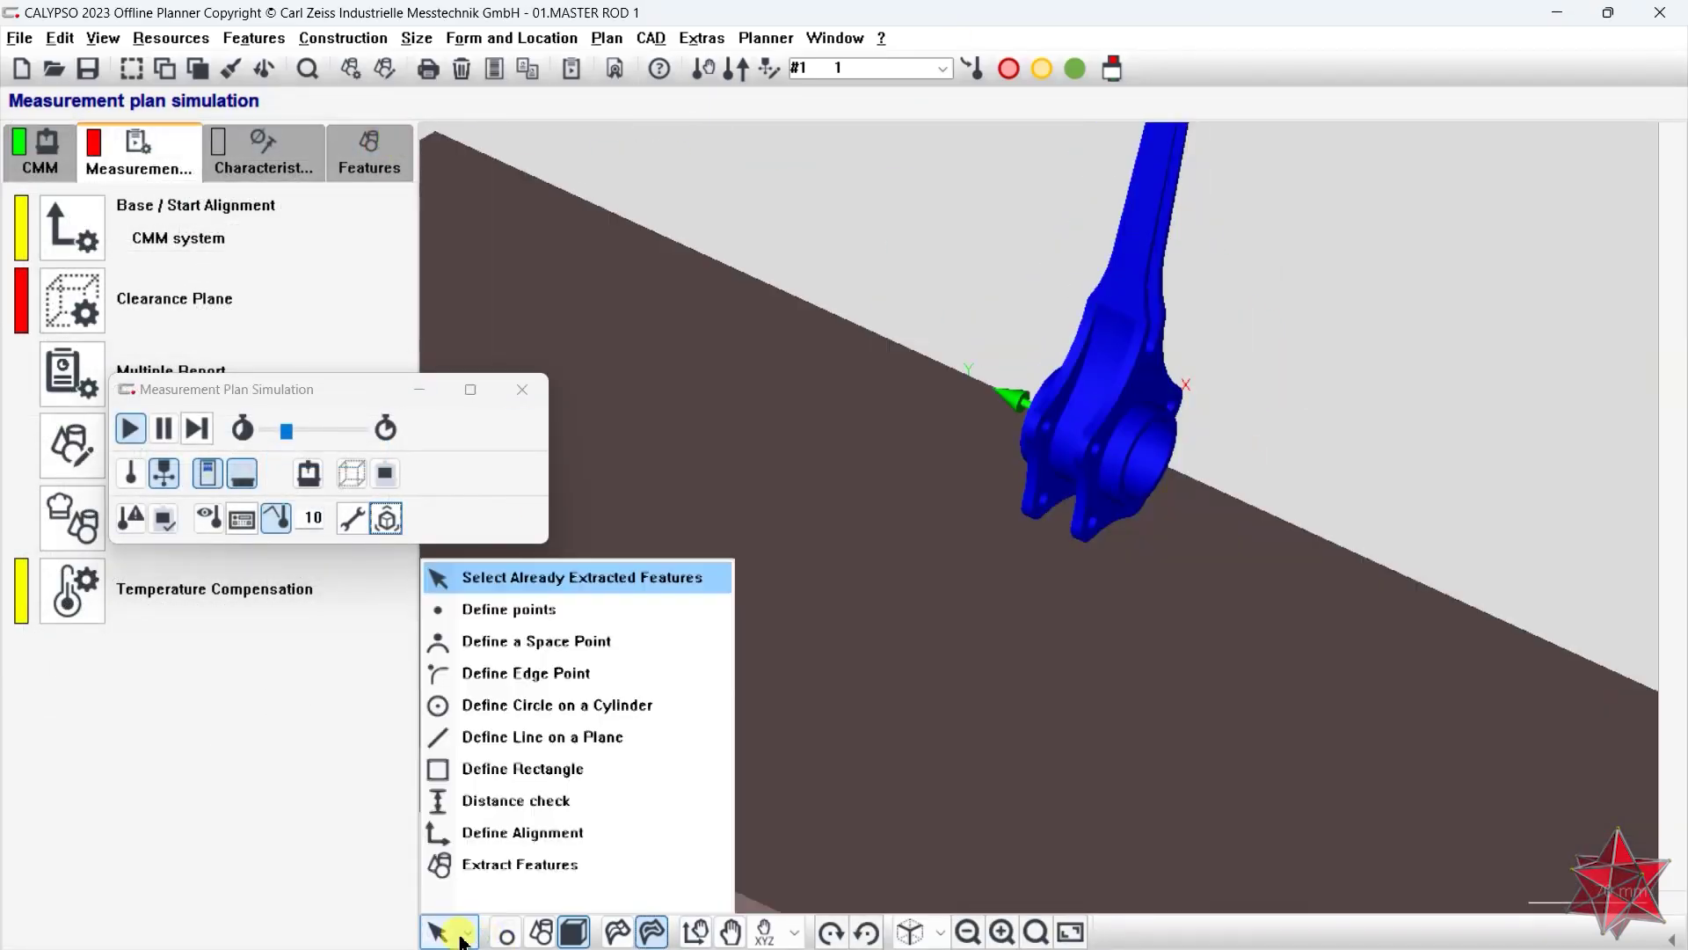
left_click(531, 704)
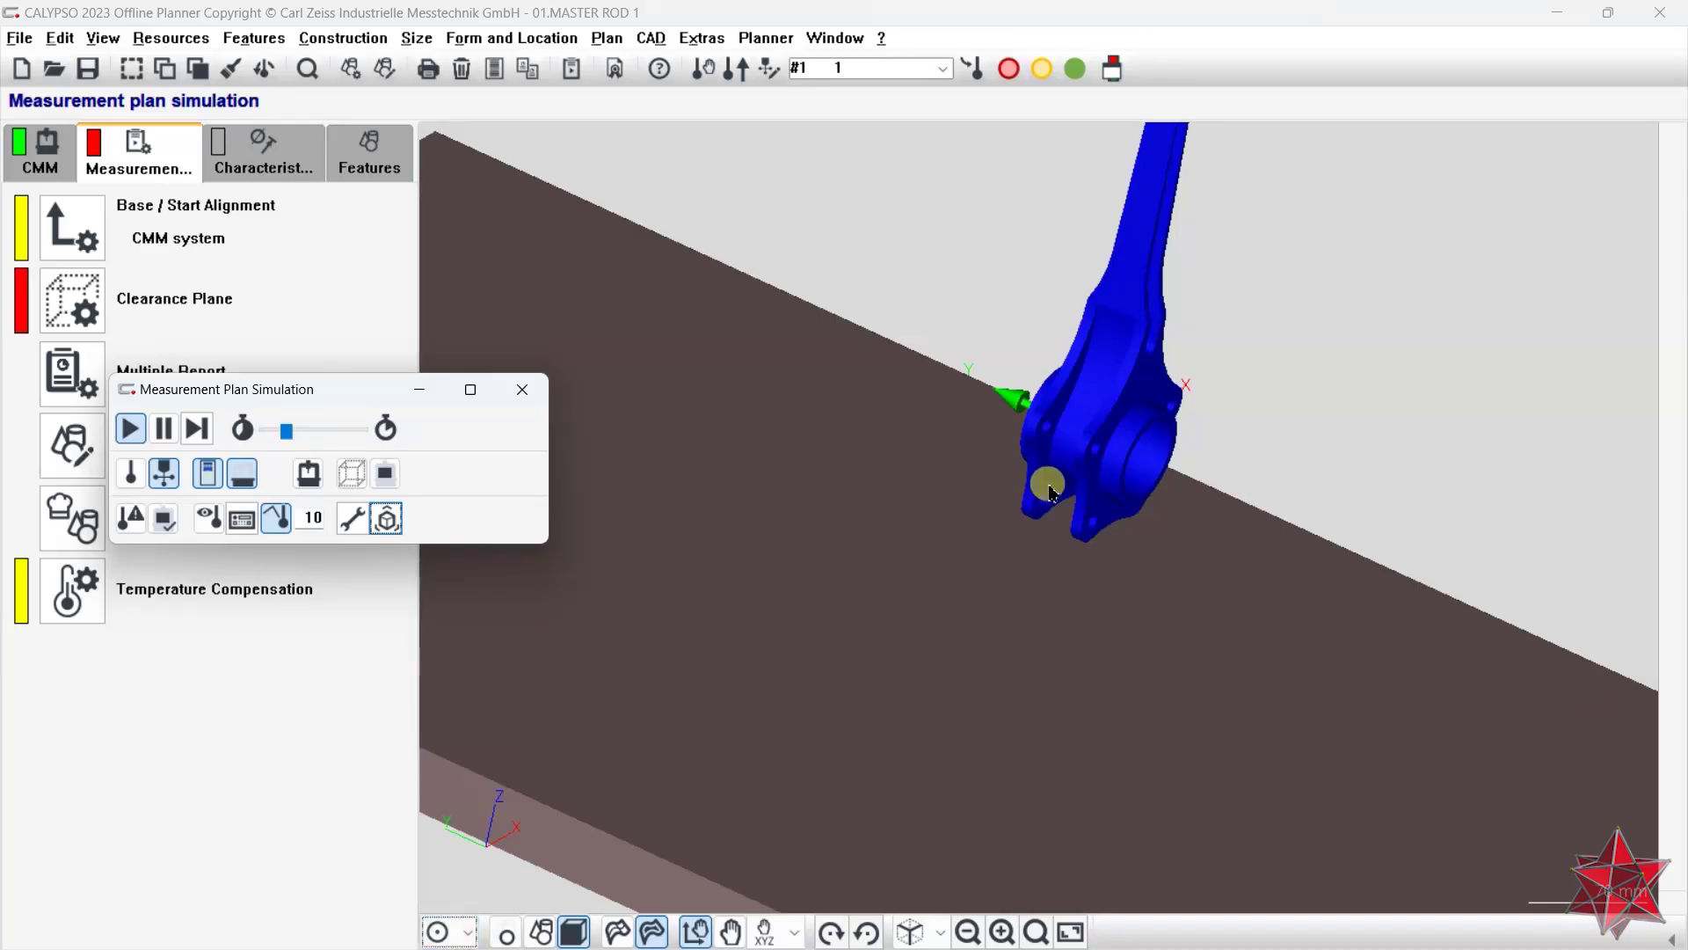
left_click(1116, 475)
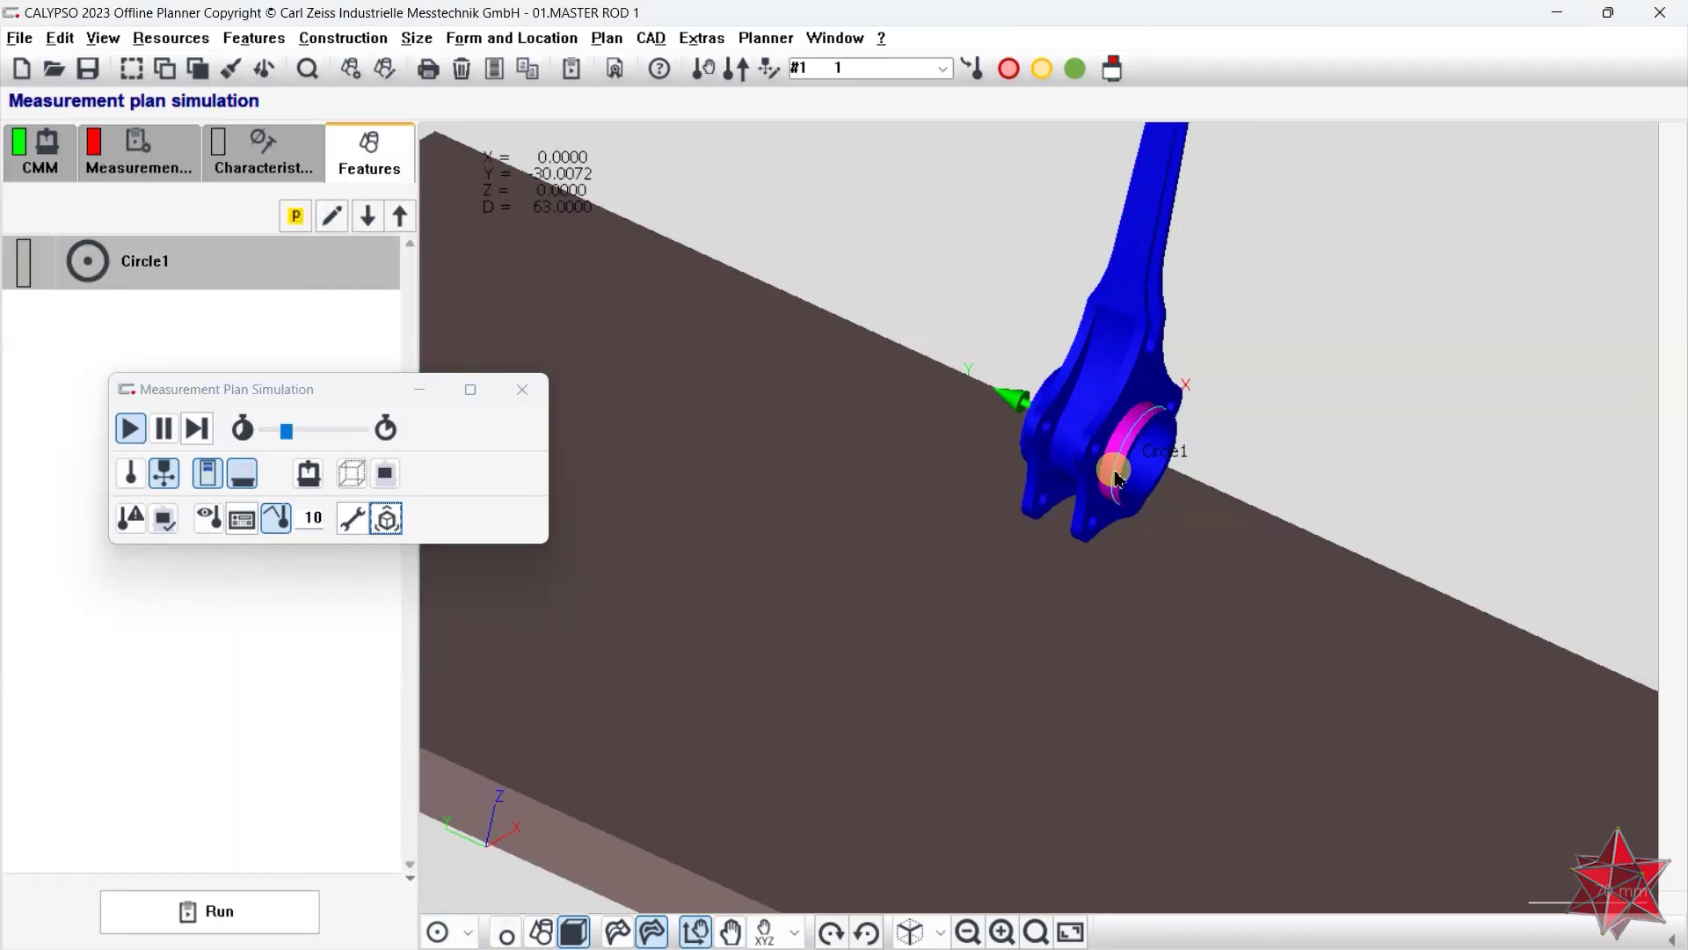
- Extract a plane feature from the front flange face around the large bore
middle_click_drag(1184, 528, 1126, 546)
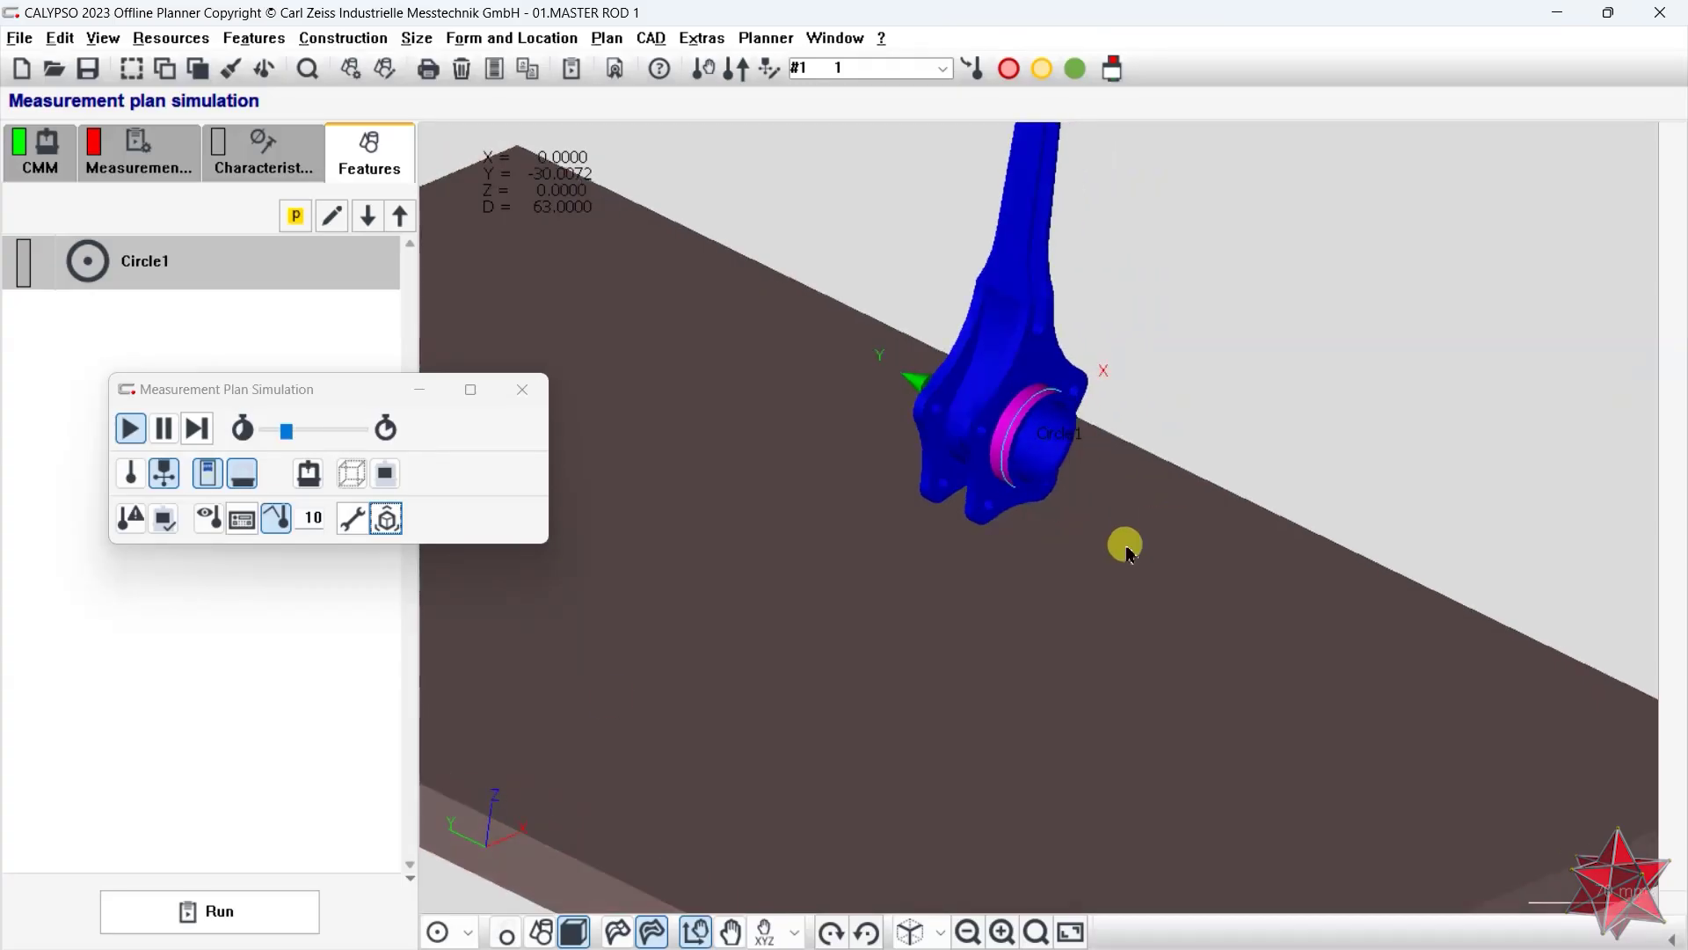
left_click(434, 932)
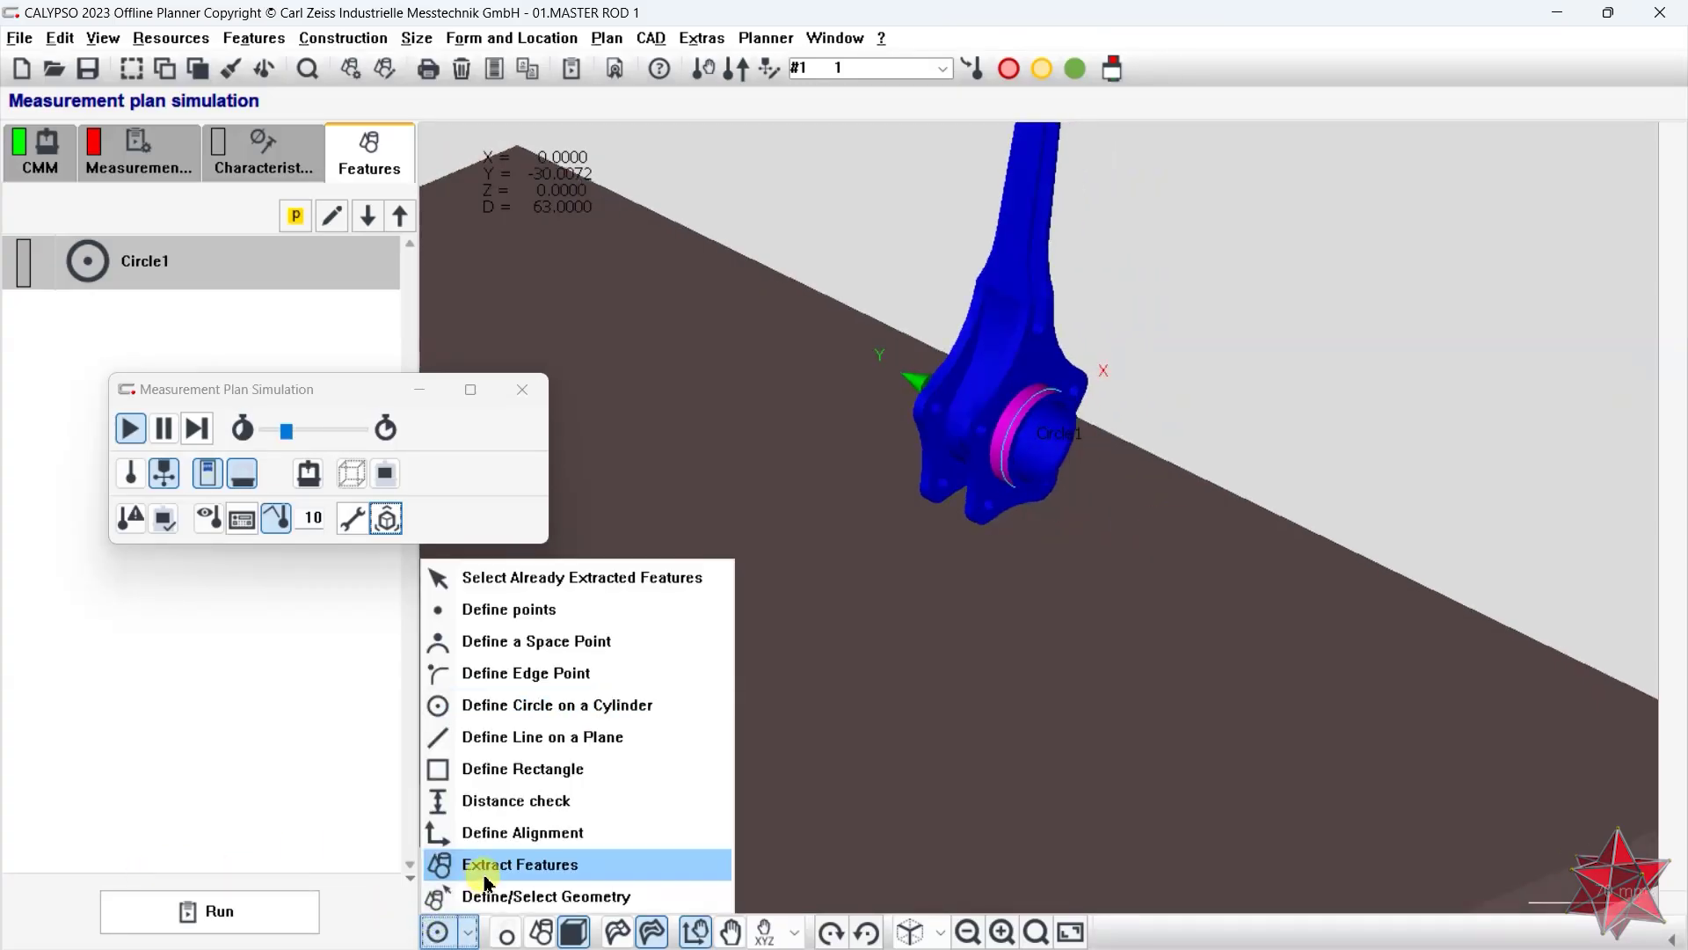
left_click(486, 865)
left_click(988, 500)
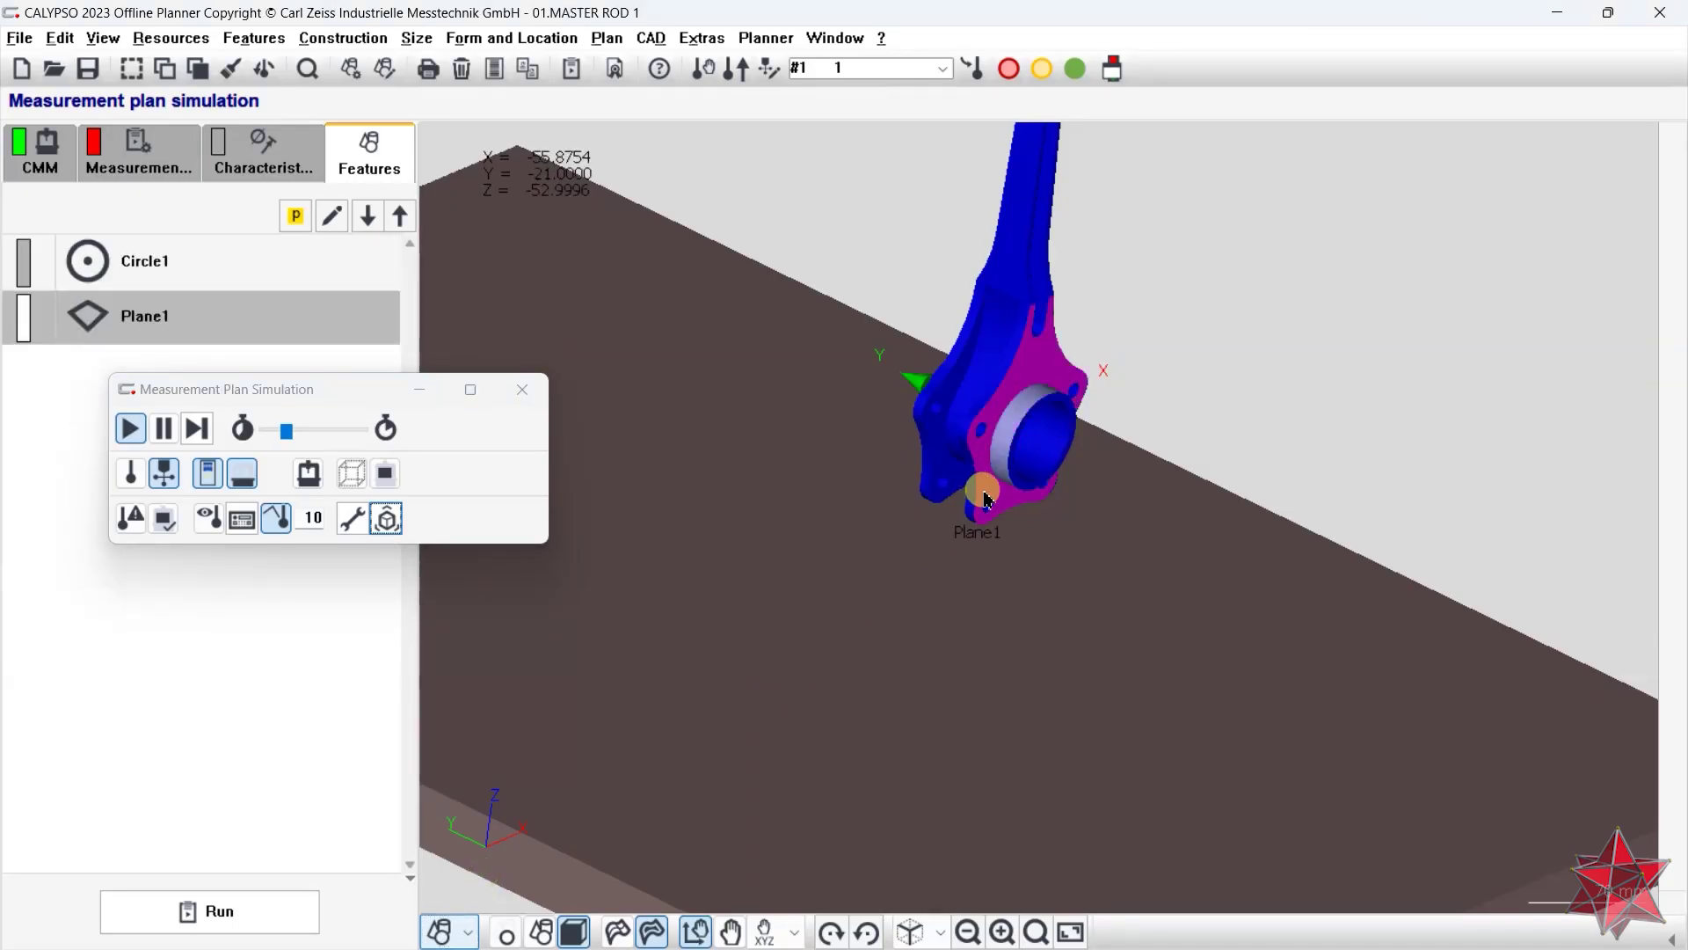
- Set Circle1's circle path strategy to 7 single points over a 360° angle range, and accept the feature
double_click(316, 262)
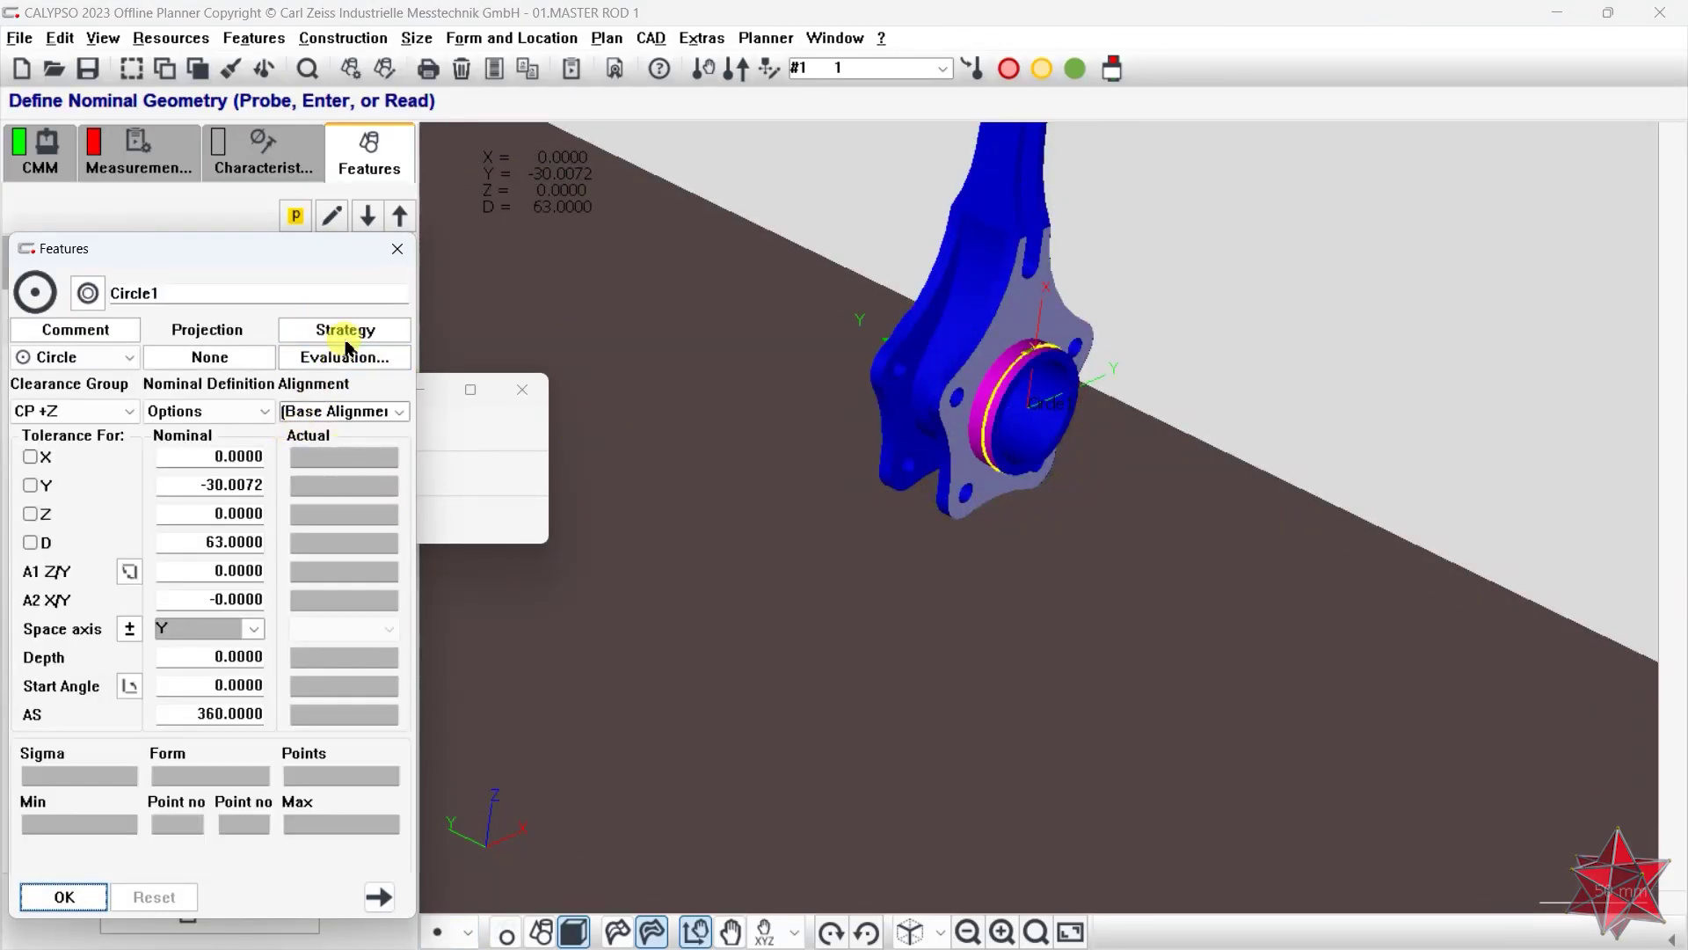
left_click(345, 332)
double_click(208, 539)
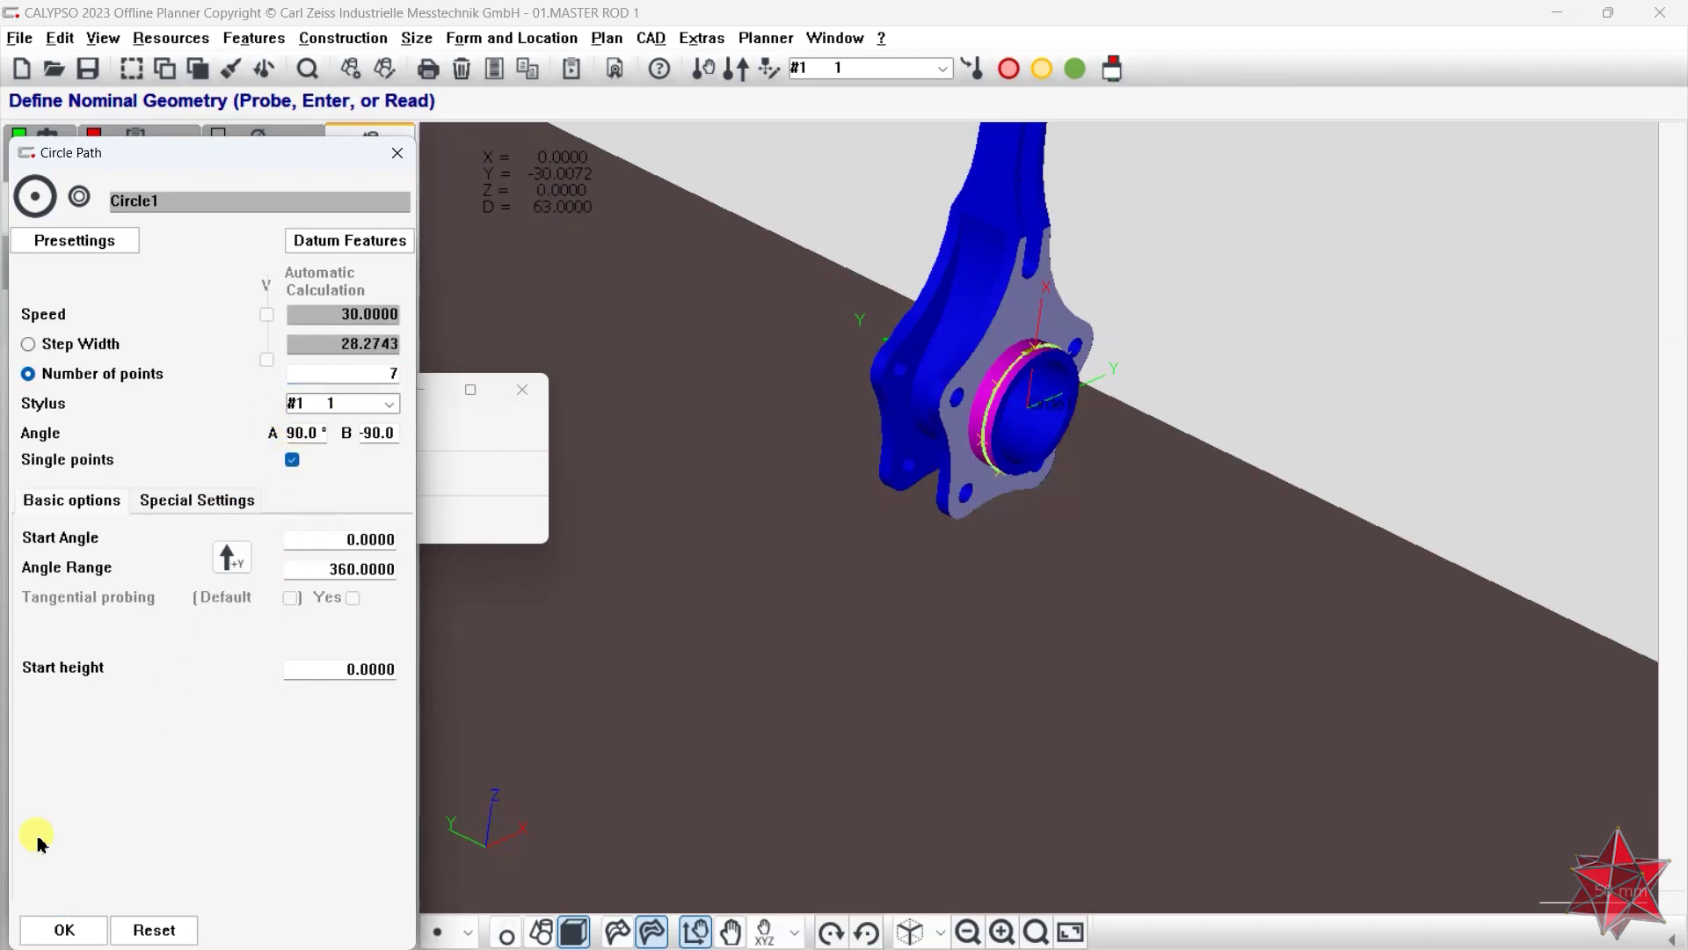
left_click(63, 930)
left_click(37, 921)
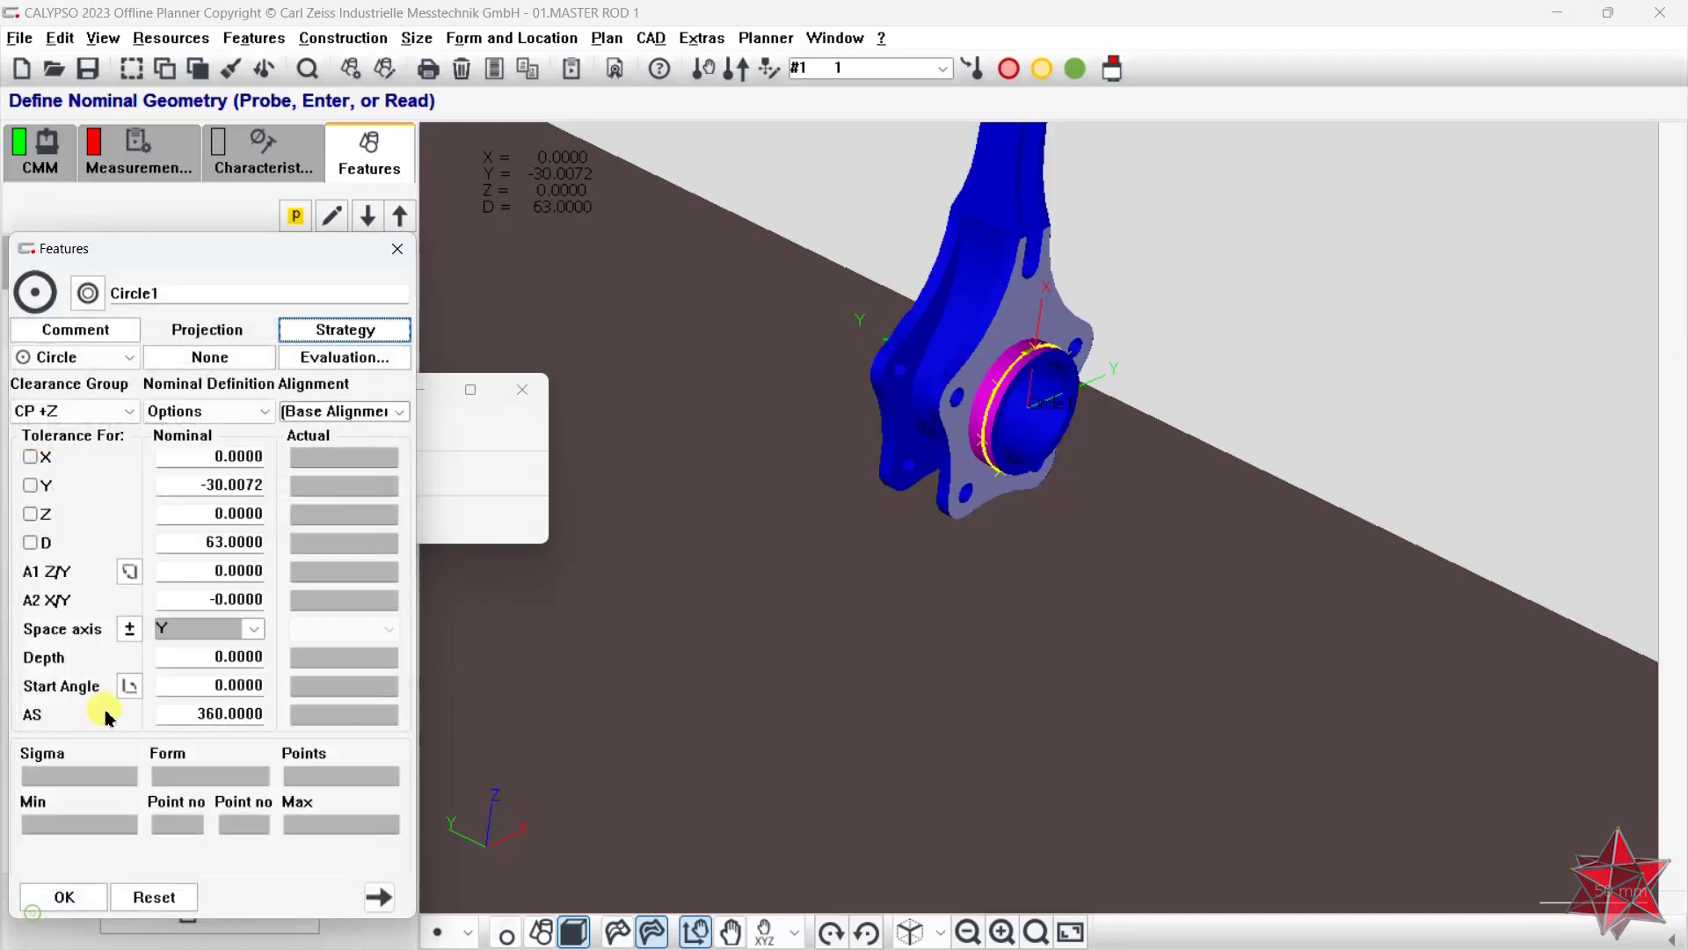
left_click(75, 890)
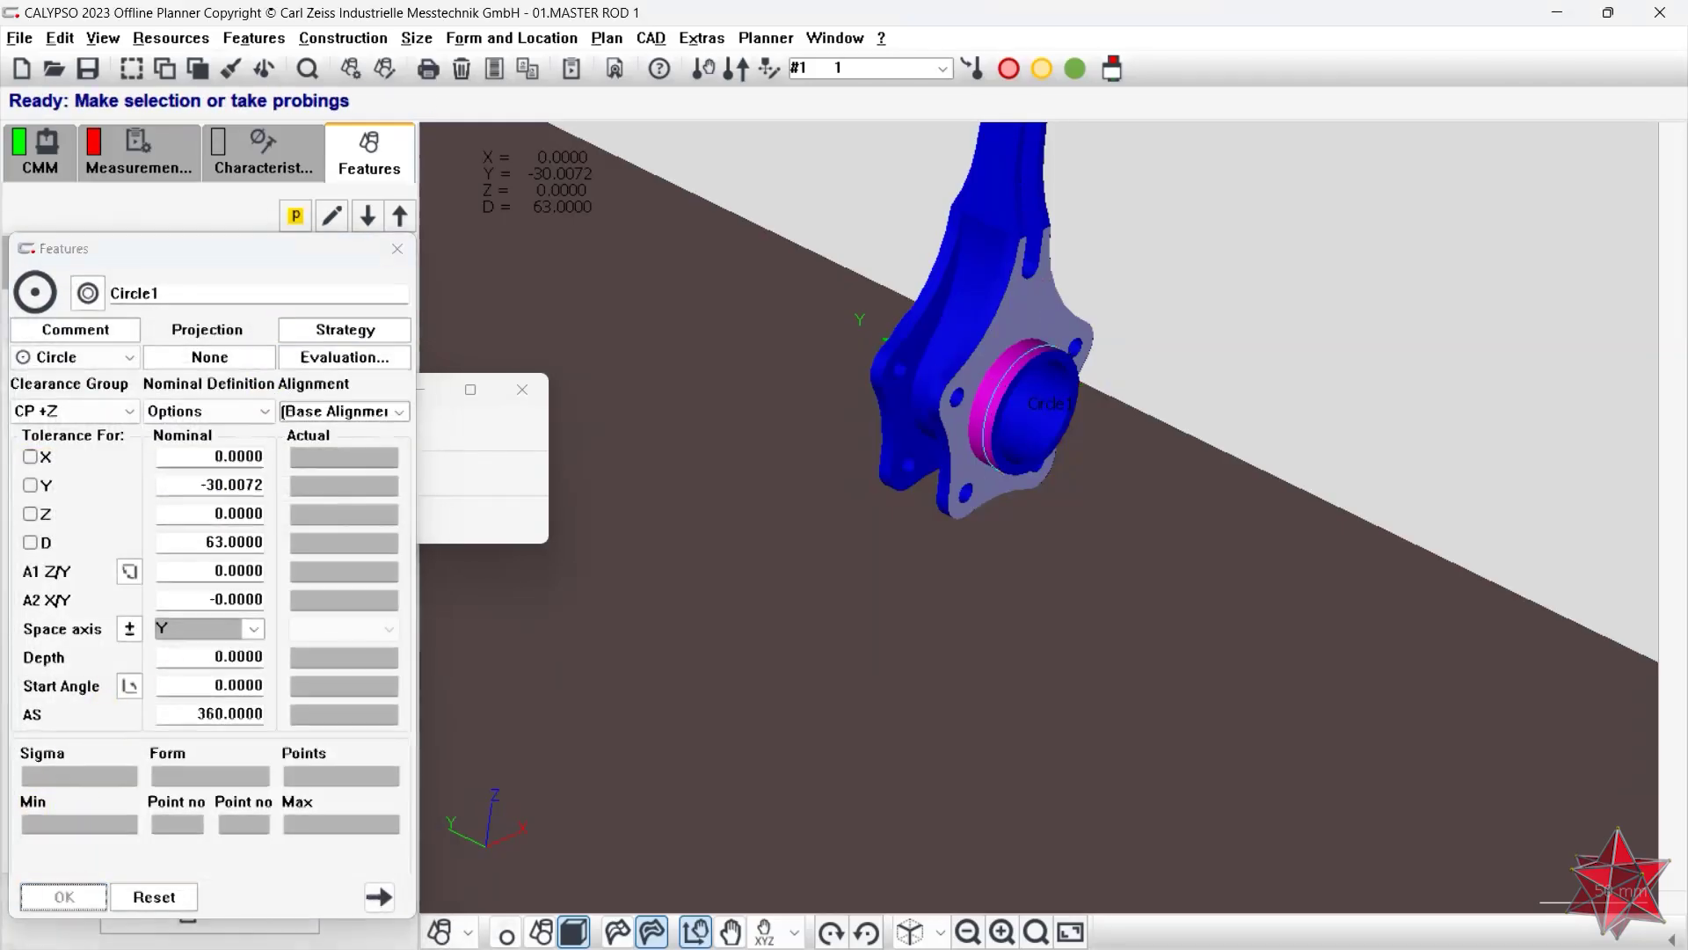
- Add a circle path to Plane1's measurement strategy and open its settings
left_click(167, 317)
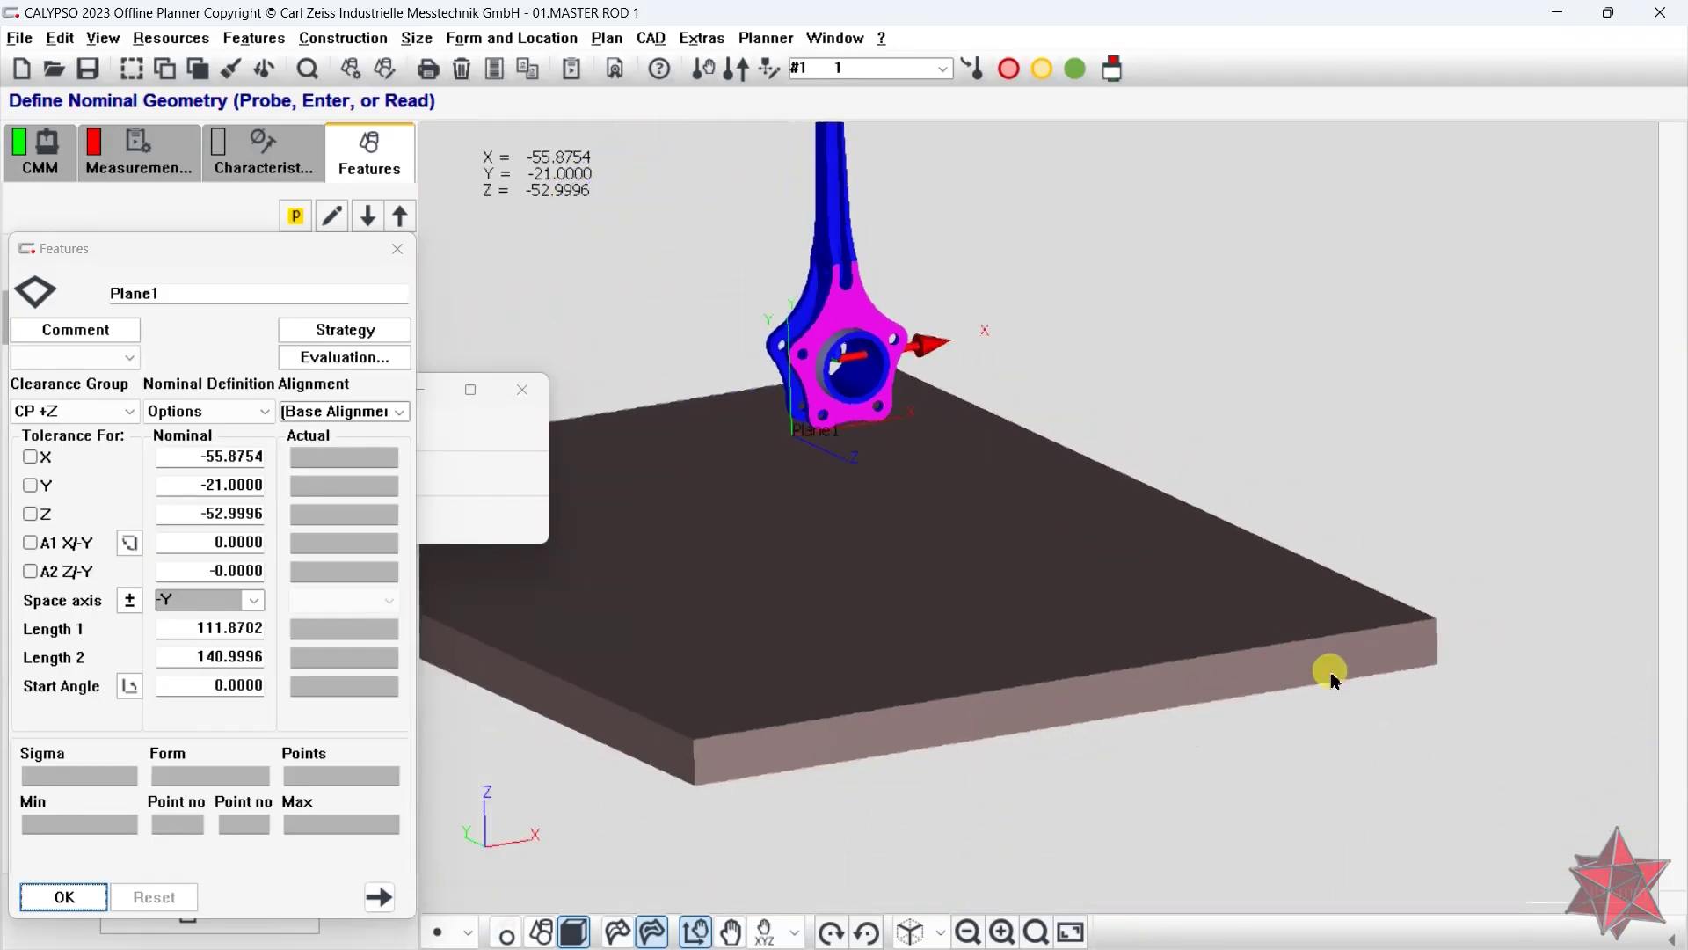
left_click(344, 329)
left_click(156, 367)
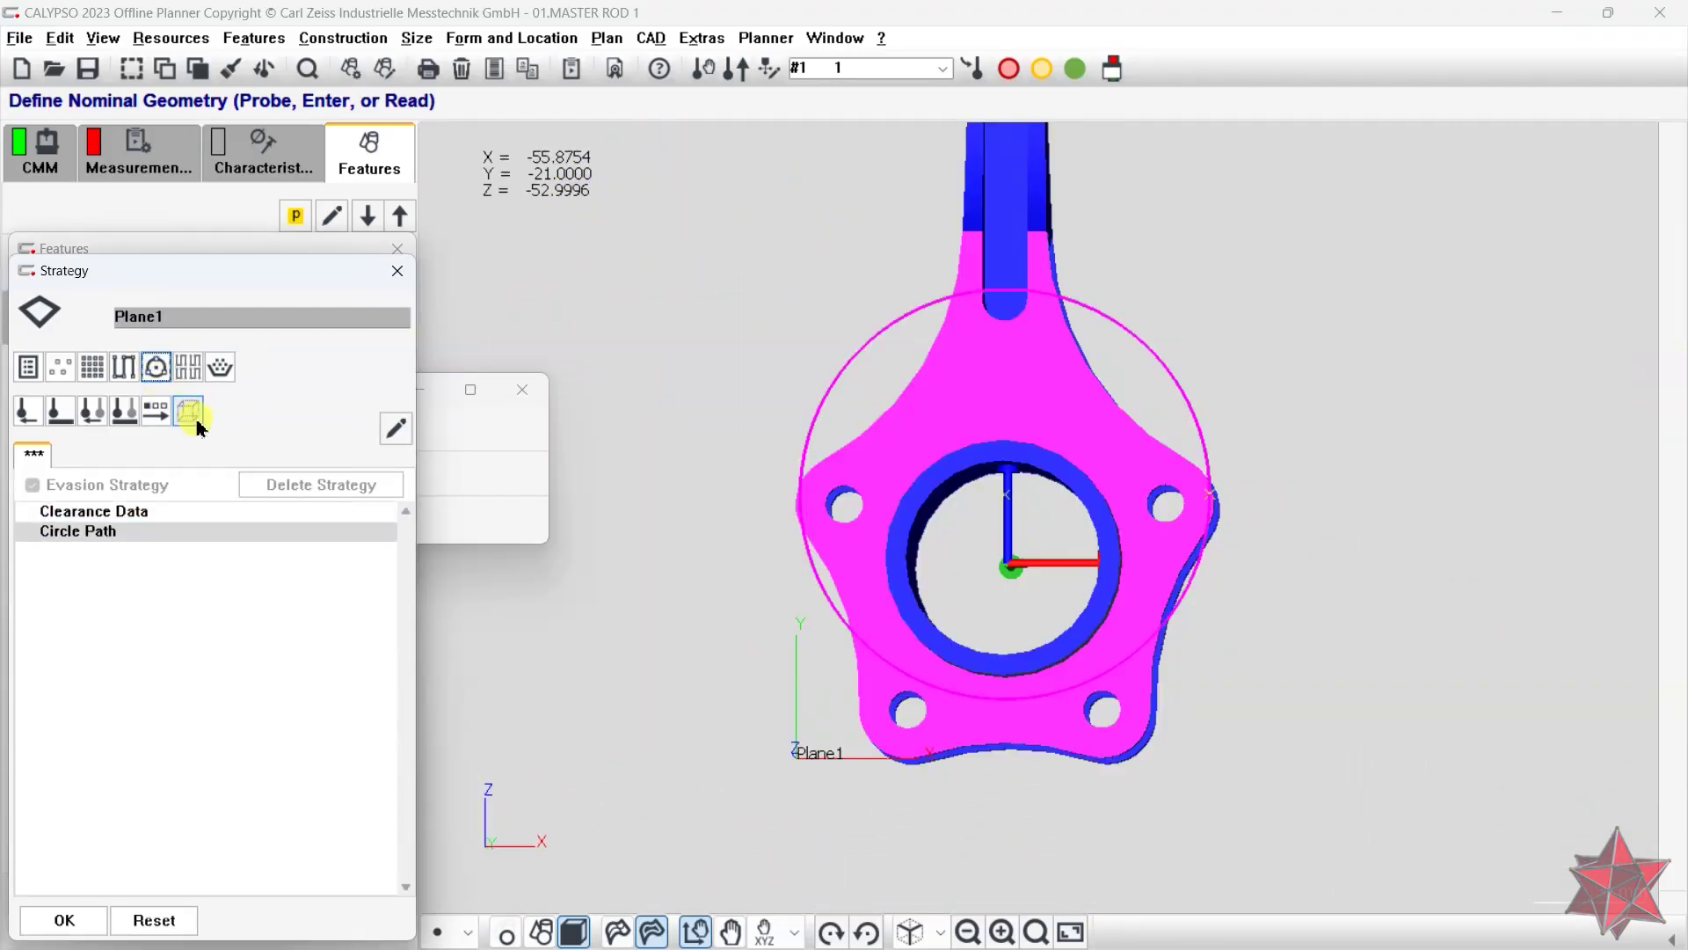
double_click(142, 533)
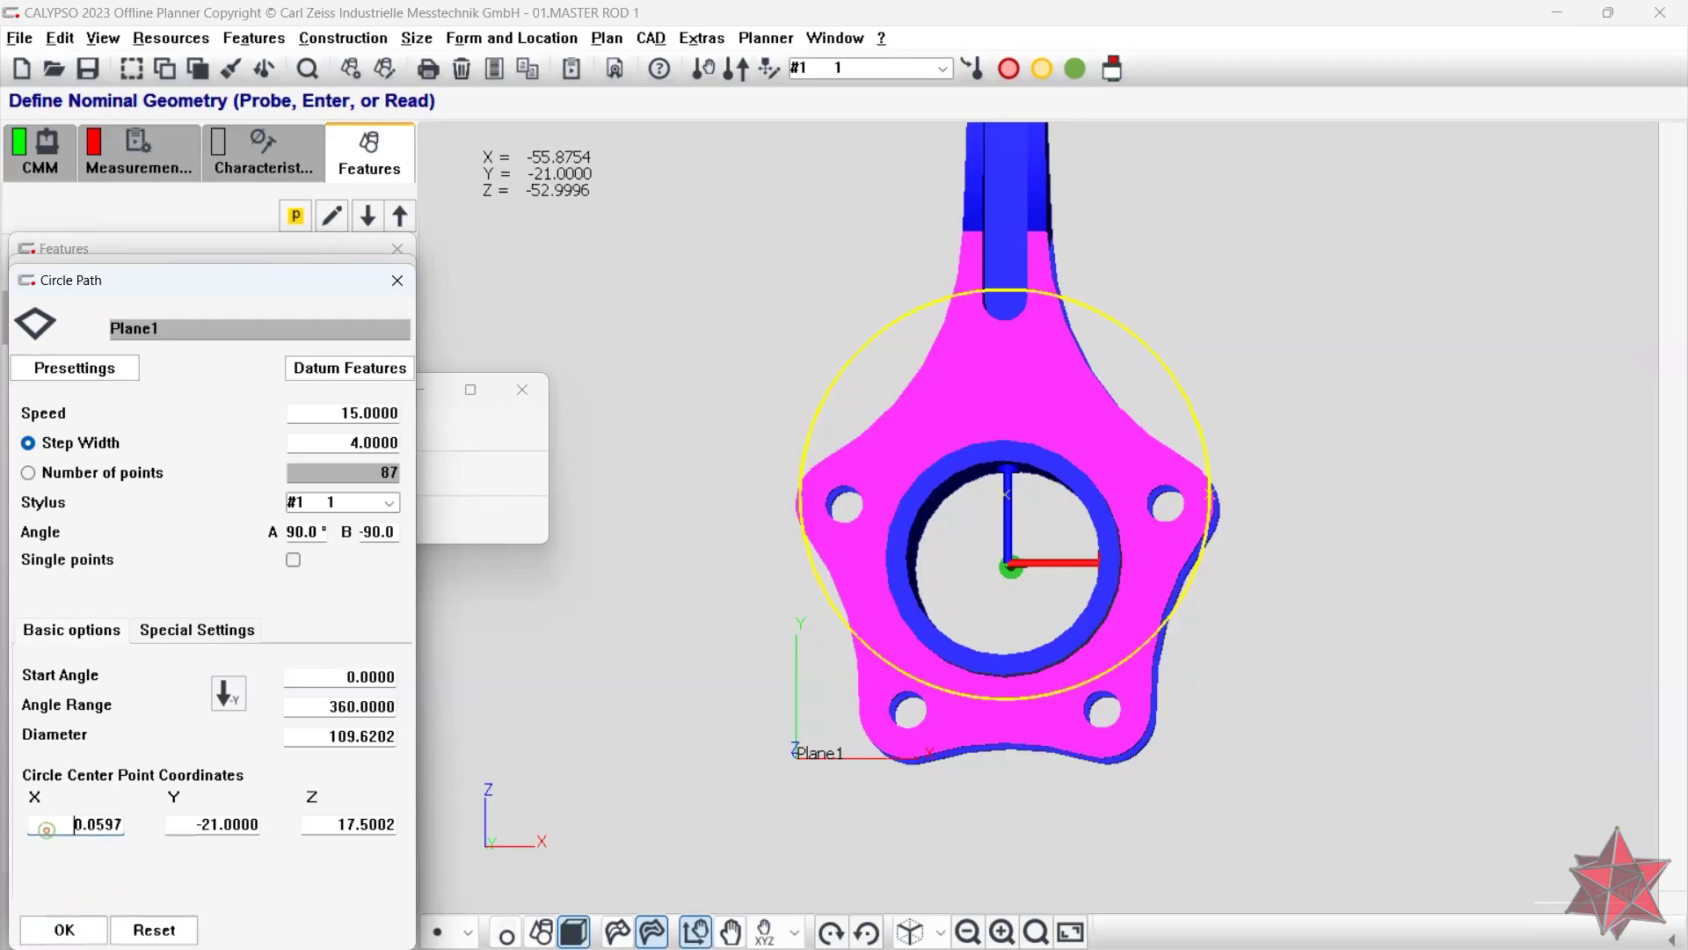
- Link the X center coordinate of Plane1's circle path to the actual x value of Circle1 with a formula
right_click(47, 828)
left_click(84, 830)
left_click(336, 589)
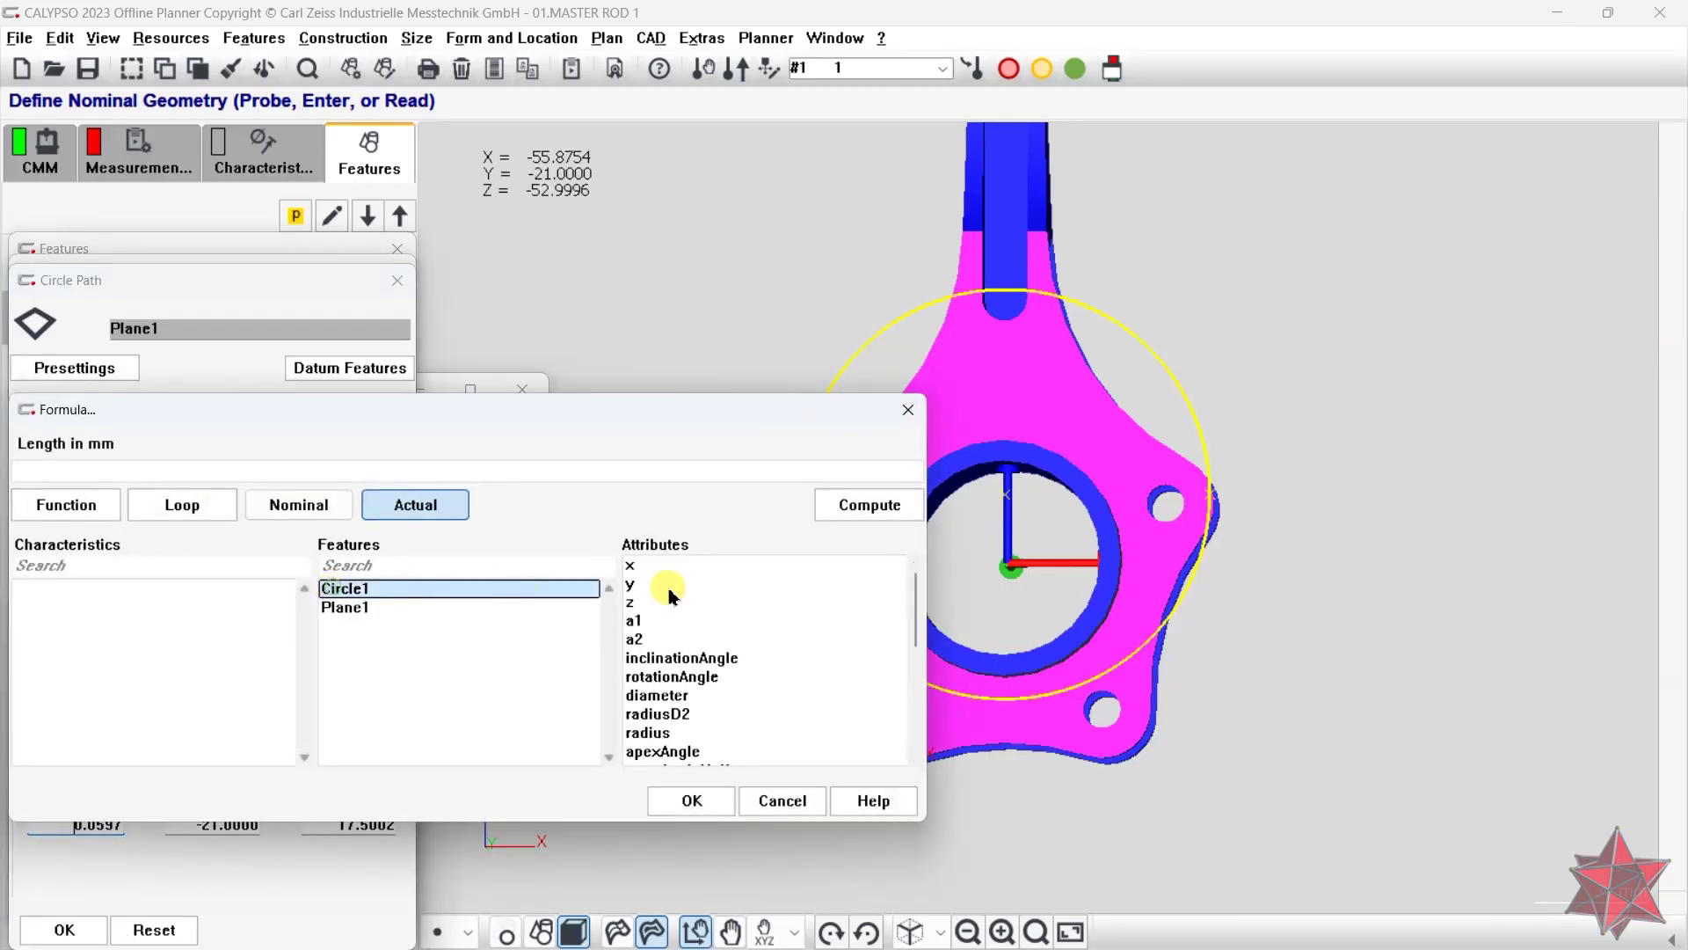
double_click(666, 567)
left_click(691, 800)
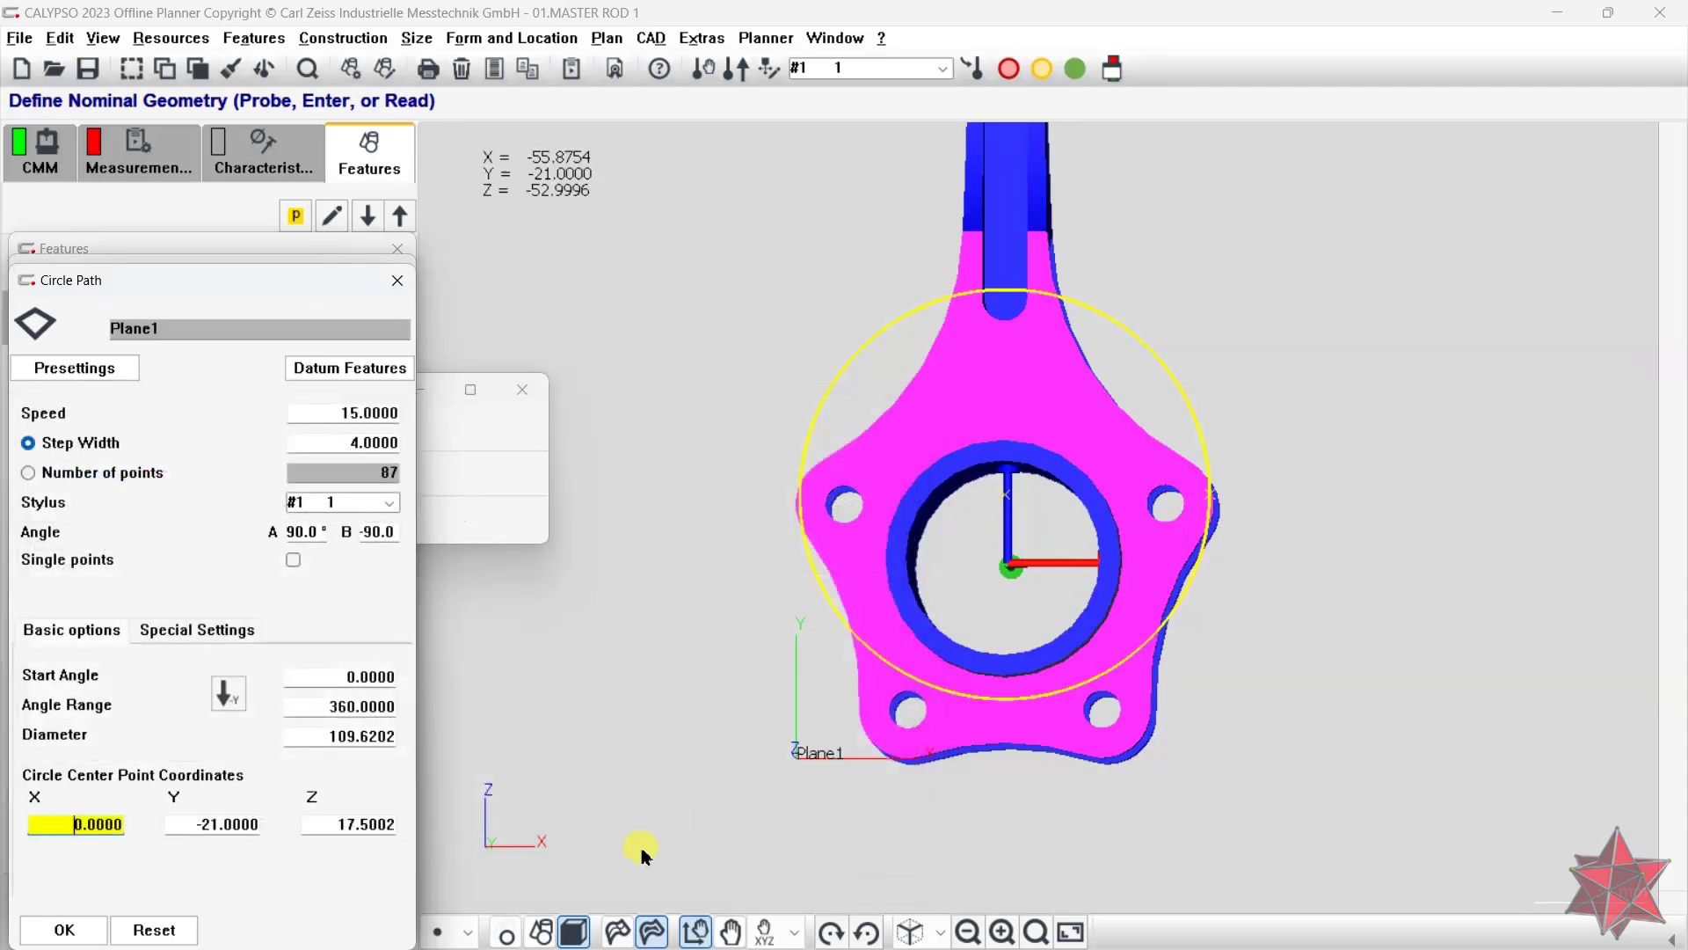
- Link the Z center coordinate of Plane1's circle path to the actual z value of Circle1 with a formula
right_click(186, 824)
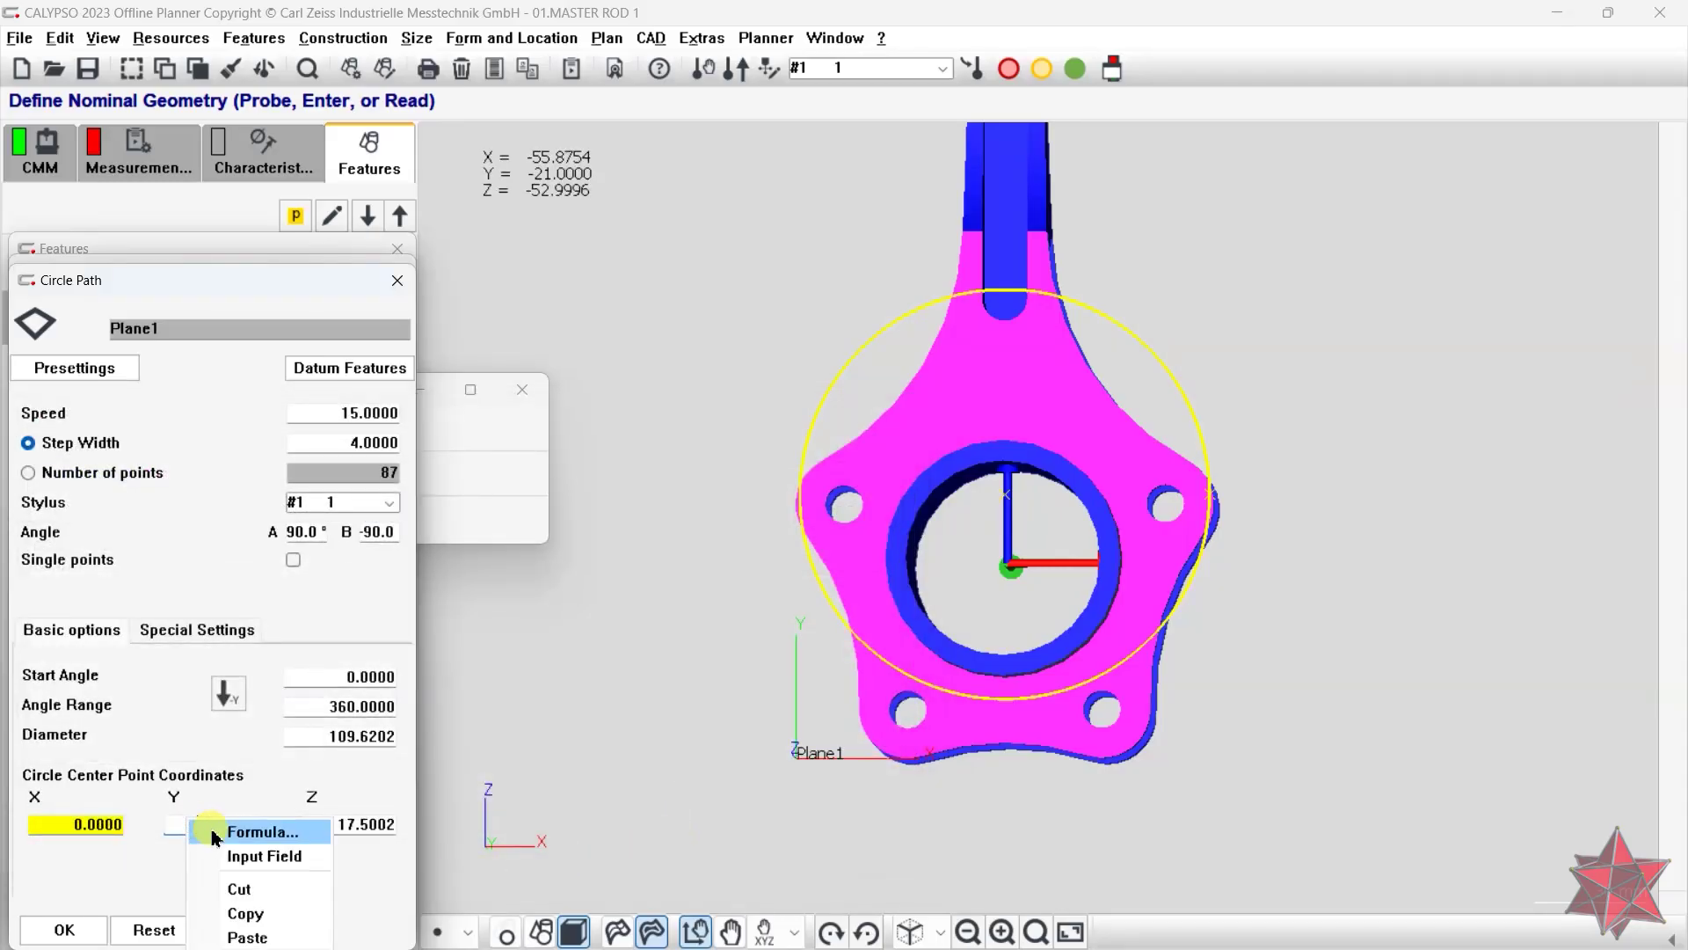
left_click(223, 782)
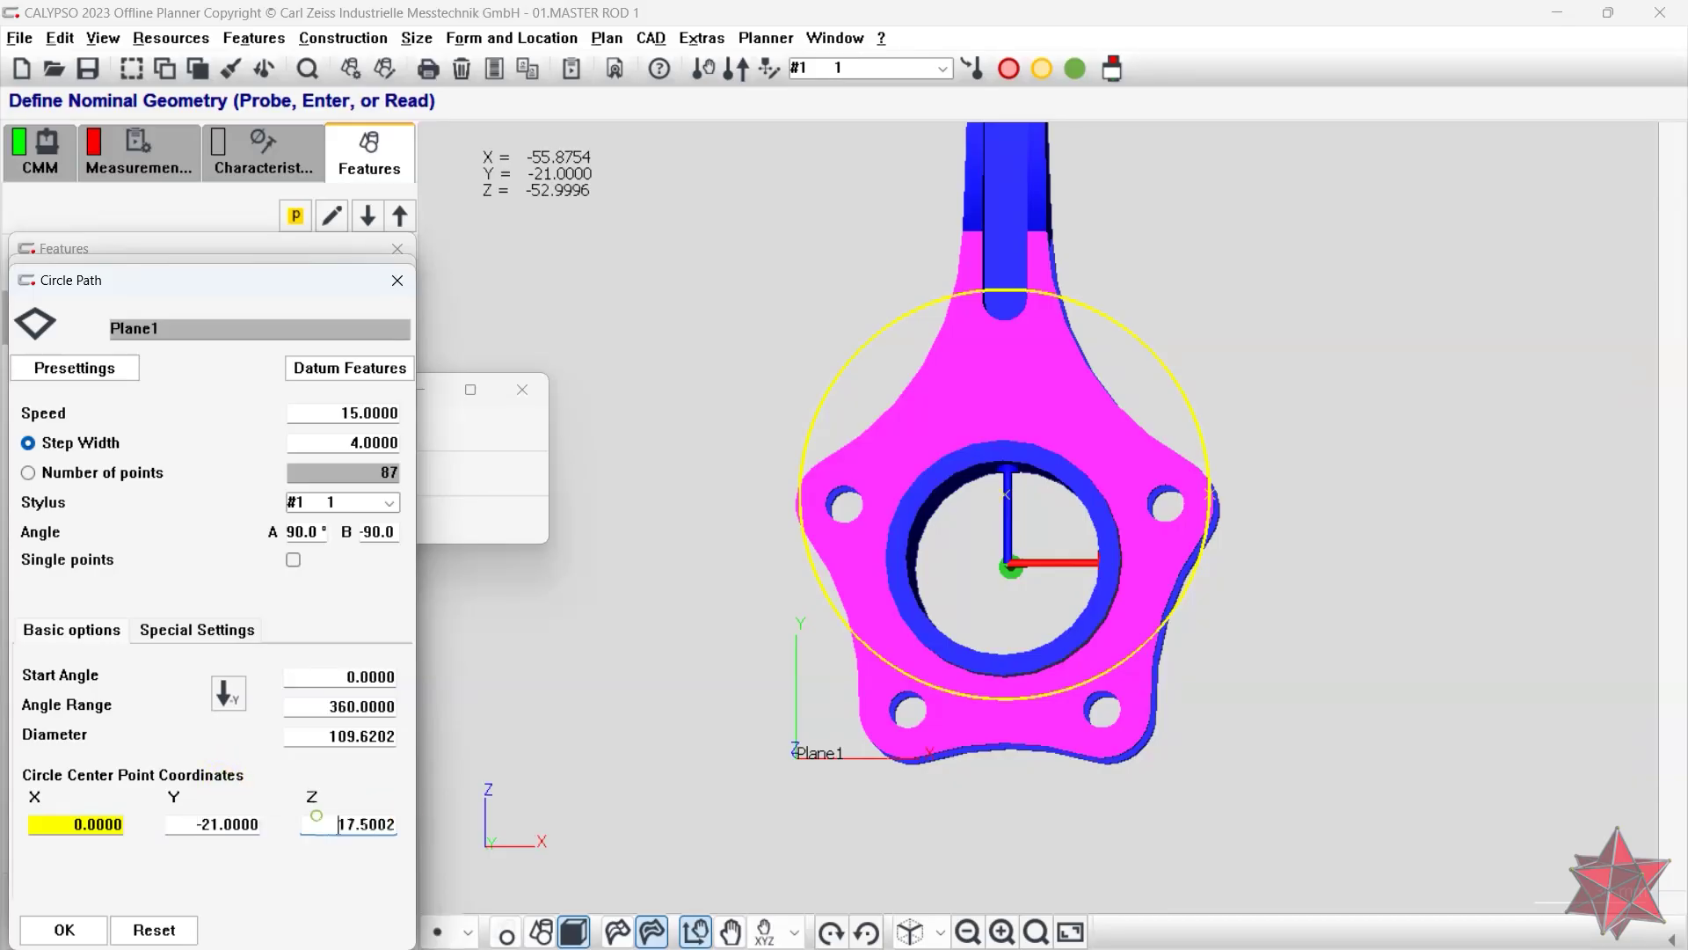
right_click(317, 816)
left_click(344, 830)
left_click(368, 590)
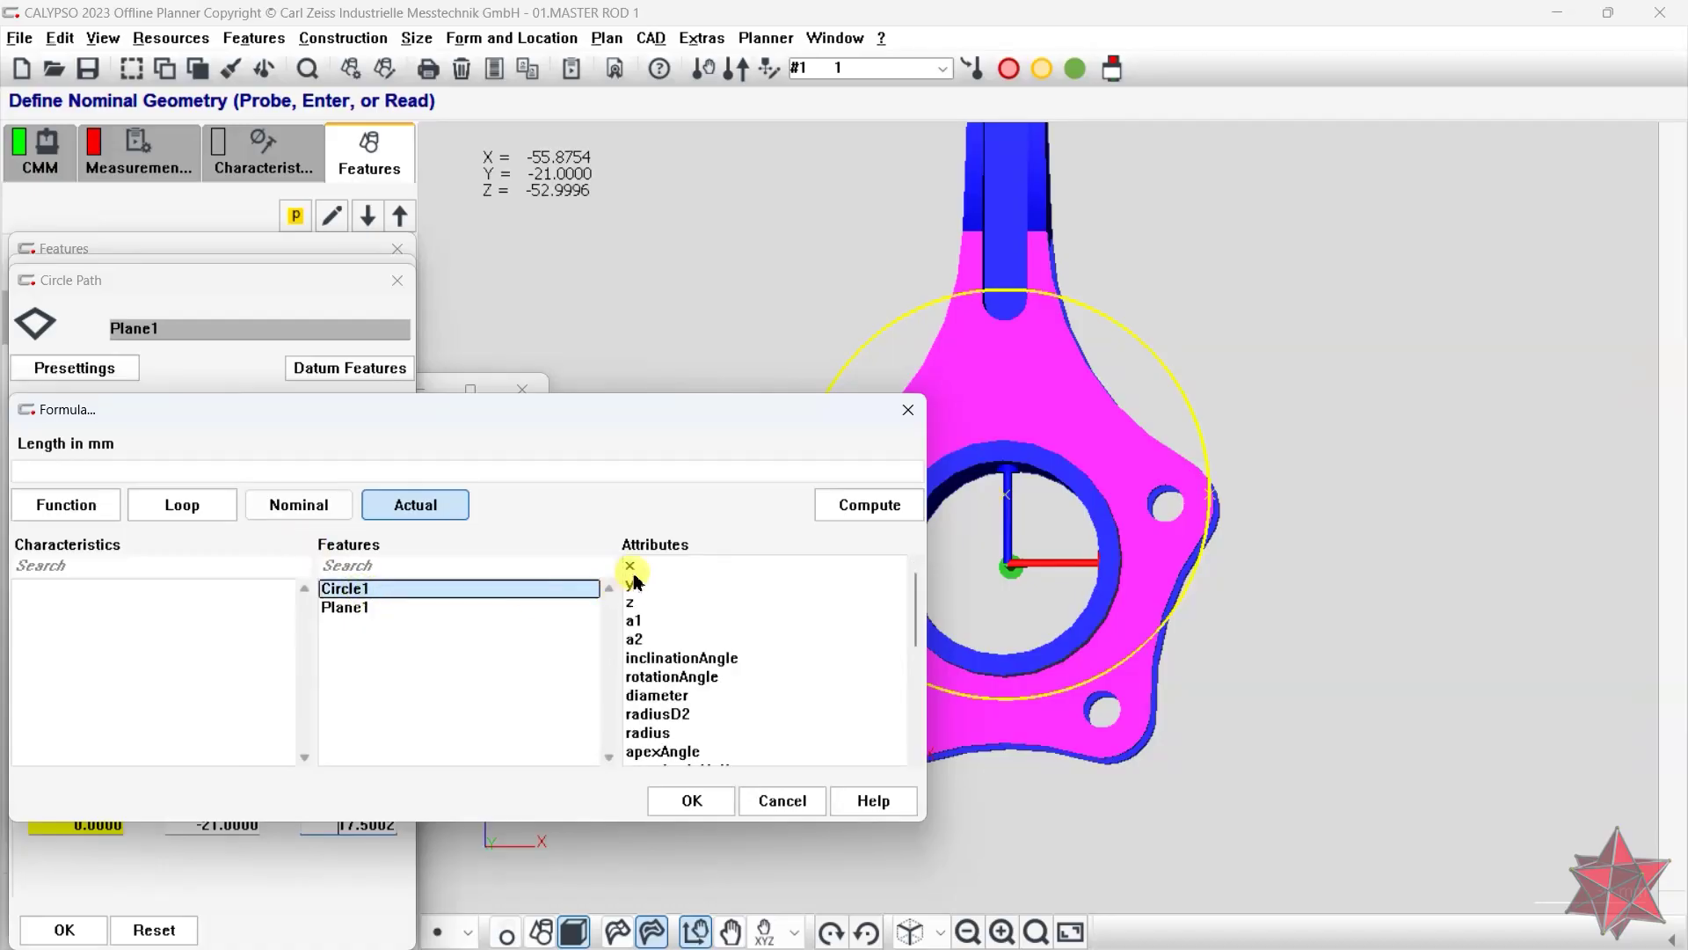
double_click(631, 602)
left_click(672, 807)
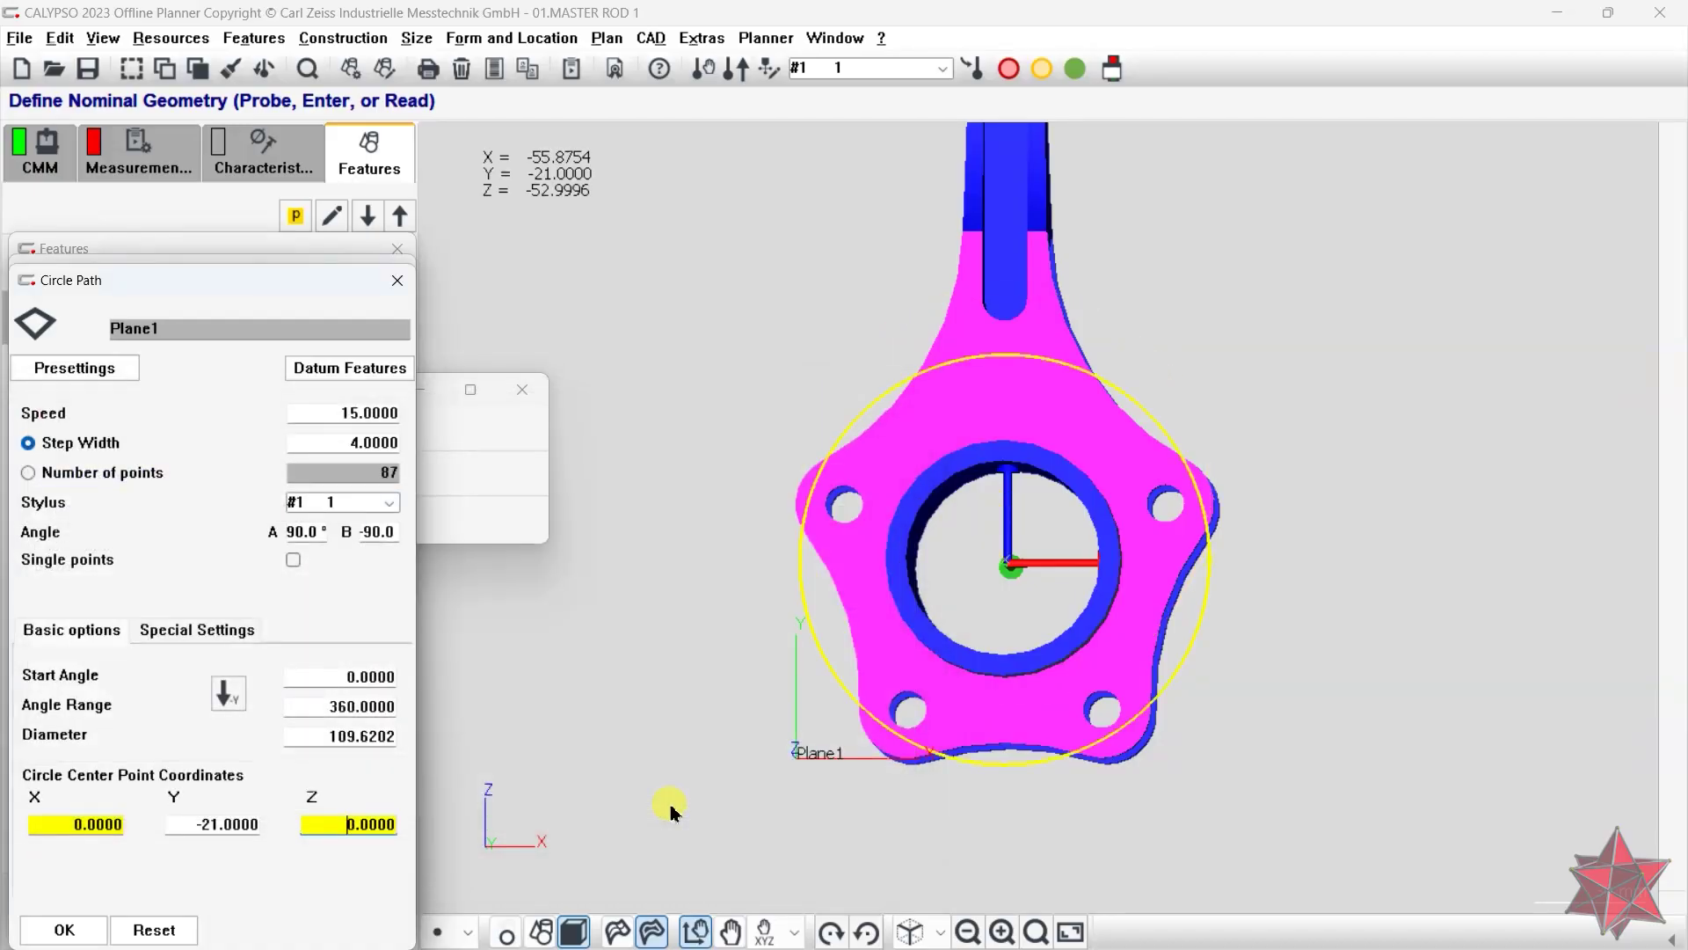
- Set the diameter of Plane1's circle path with the formula getActual("Circle1").diameter+10
right_click(339, 736)
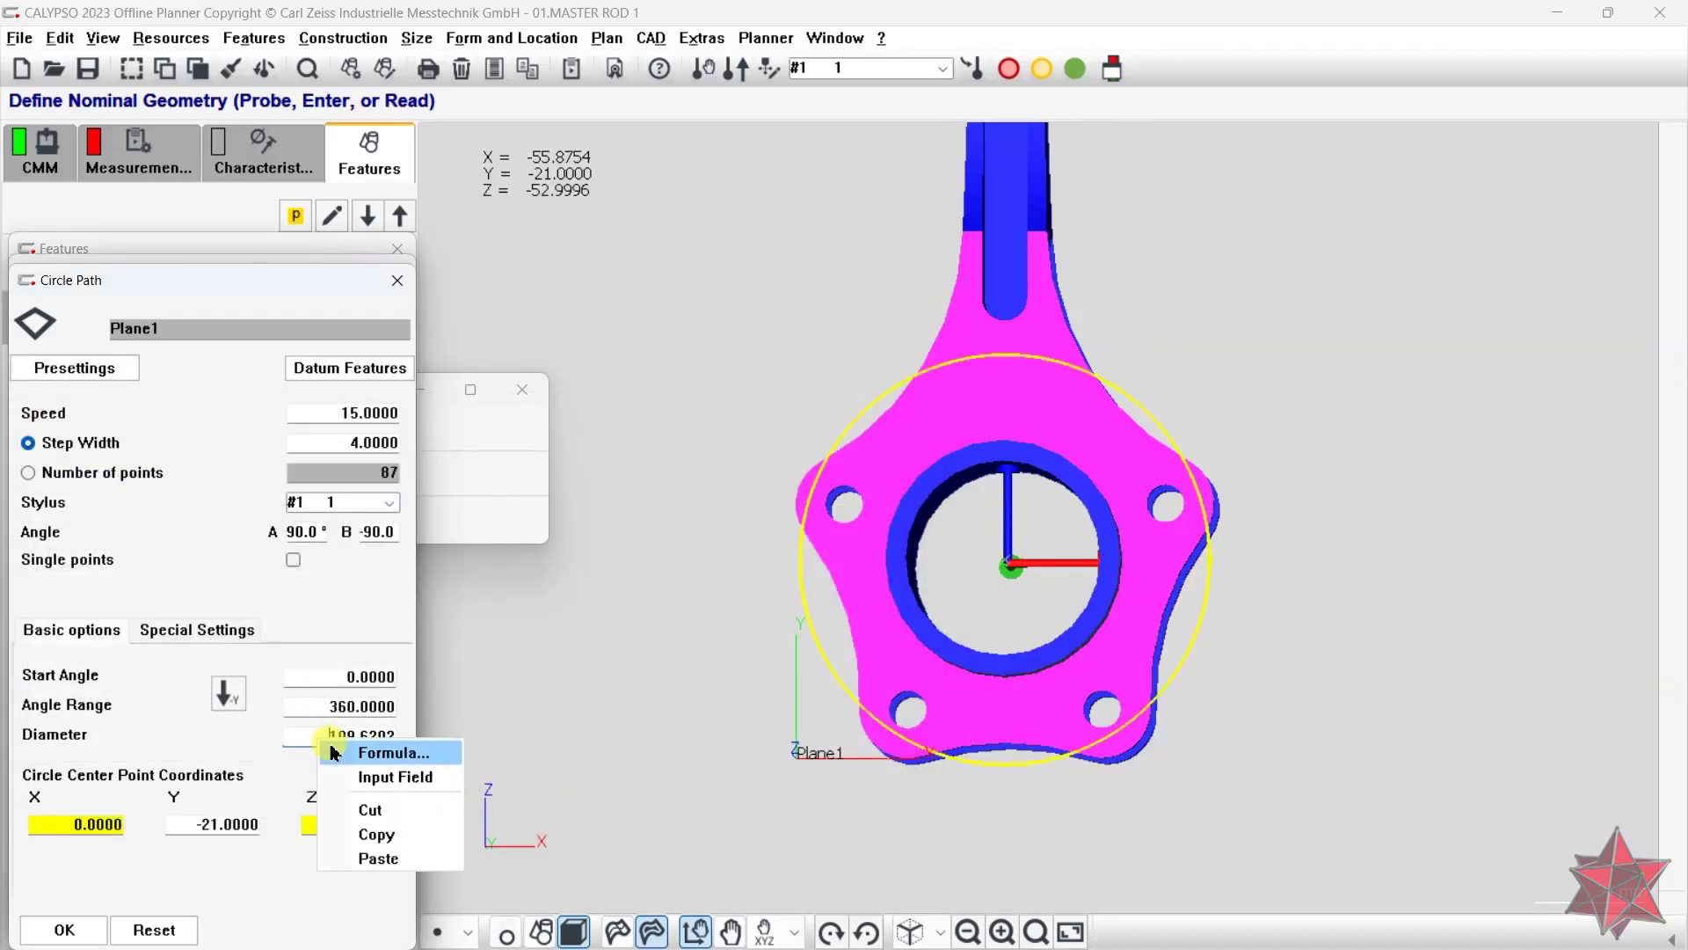
left_click(348, 750)
left_click(396, 589)
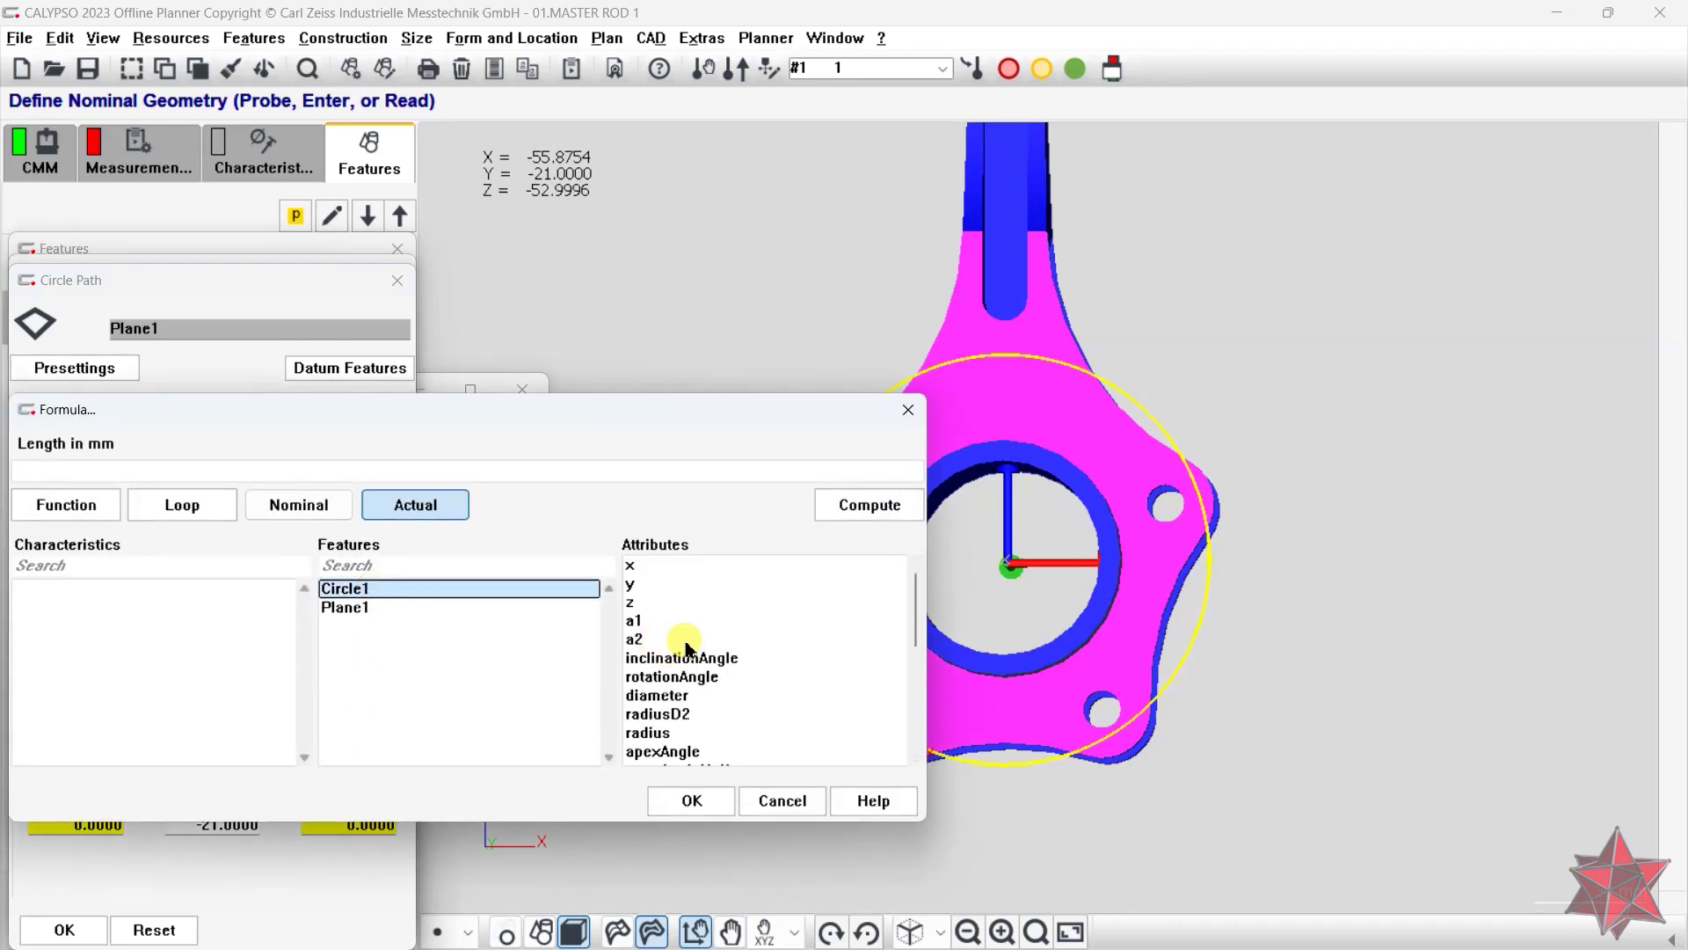
left_click(676, 694)
type("+10")
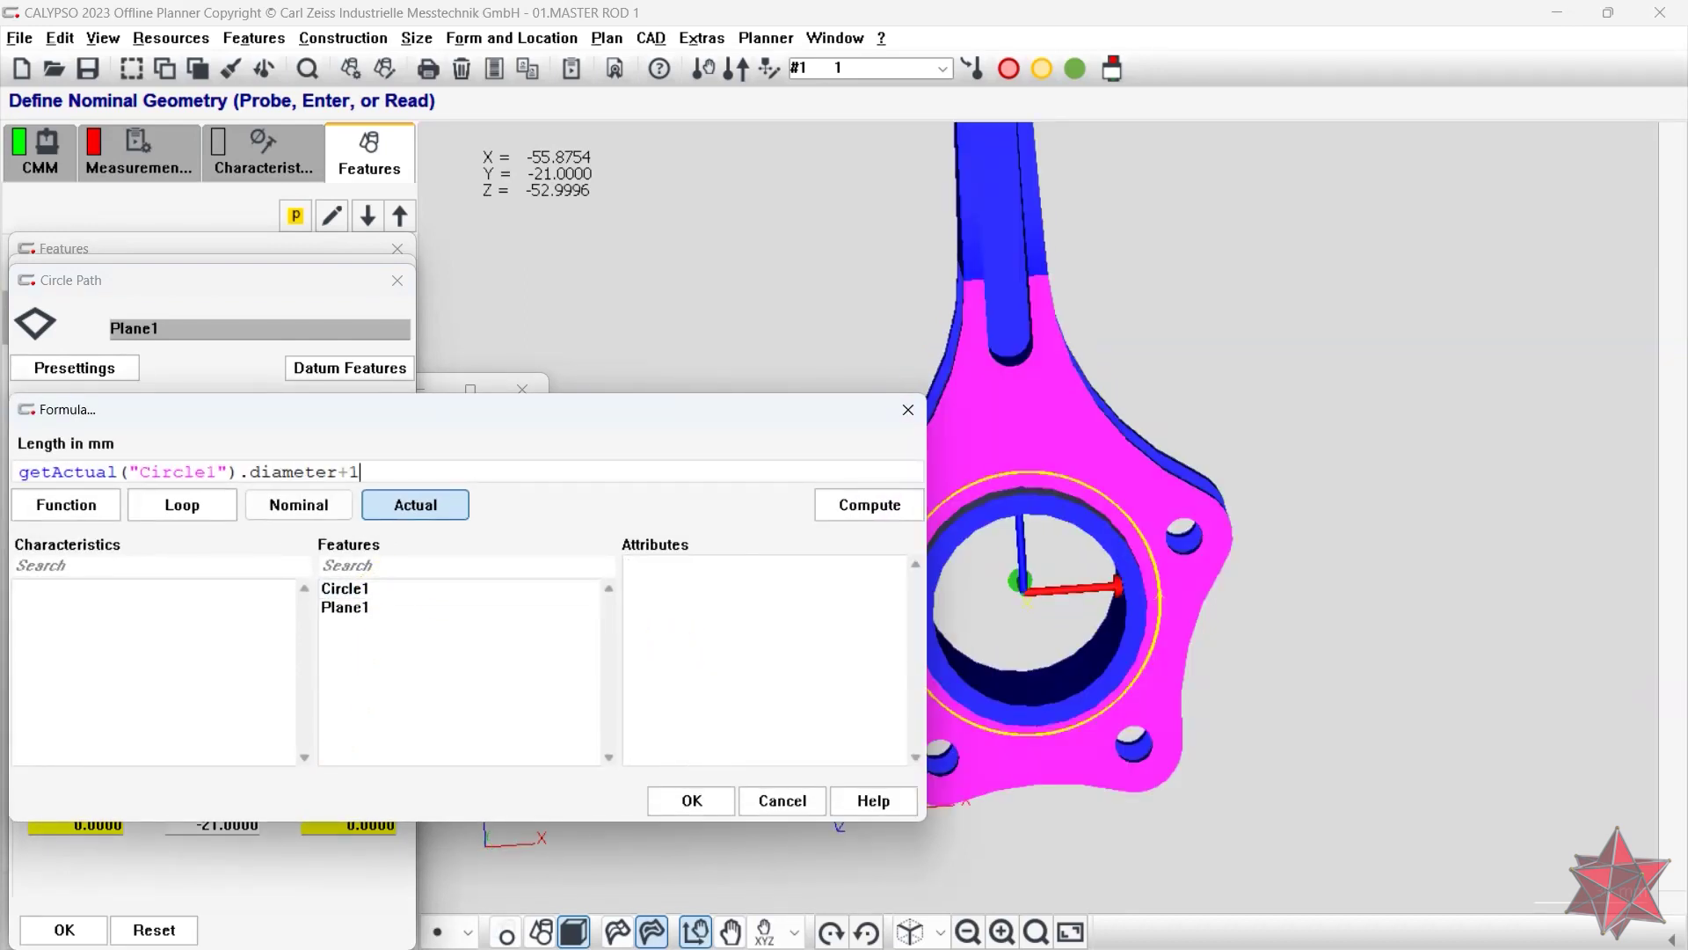
key("Return")
- Check the circle path around the bore on the flange face, and accept the path settings and Plane1's strategy
mouse_move(1086, 529)
left_mouse_down()
mouse_move(1050, 504)
mouse_move(1101, 518)
mouse_move(1078, 516)
left_mouse_up()
mouse_move(1080, 523)
middle_mouse_down()
mouse_move(1183, 531)
mouse_move(1106, 542)
mouse_move(1017, 484)
mouse_move(1073, 546)
mouse_move(1070, 489)
mouse_move(1068, 519)
middle_mouse_up()
left_click_drag(188, 291, 209, 197)
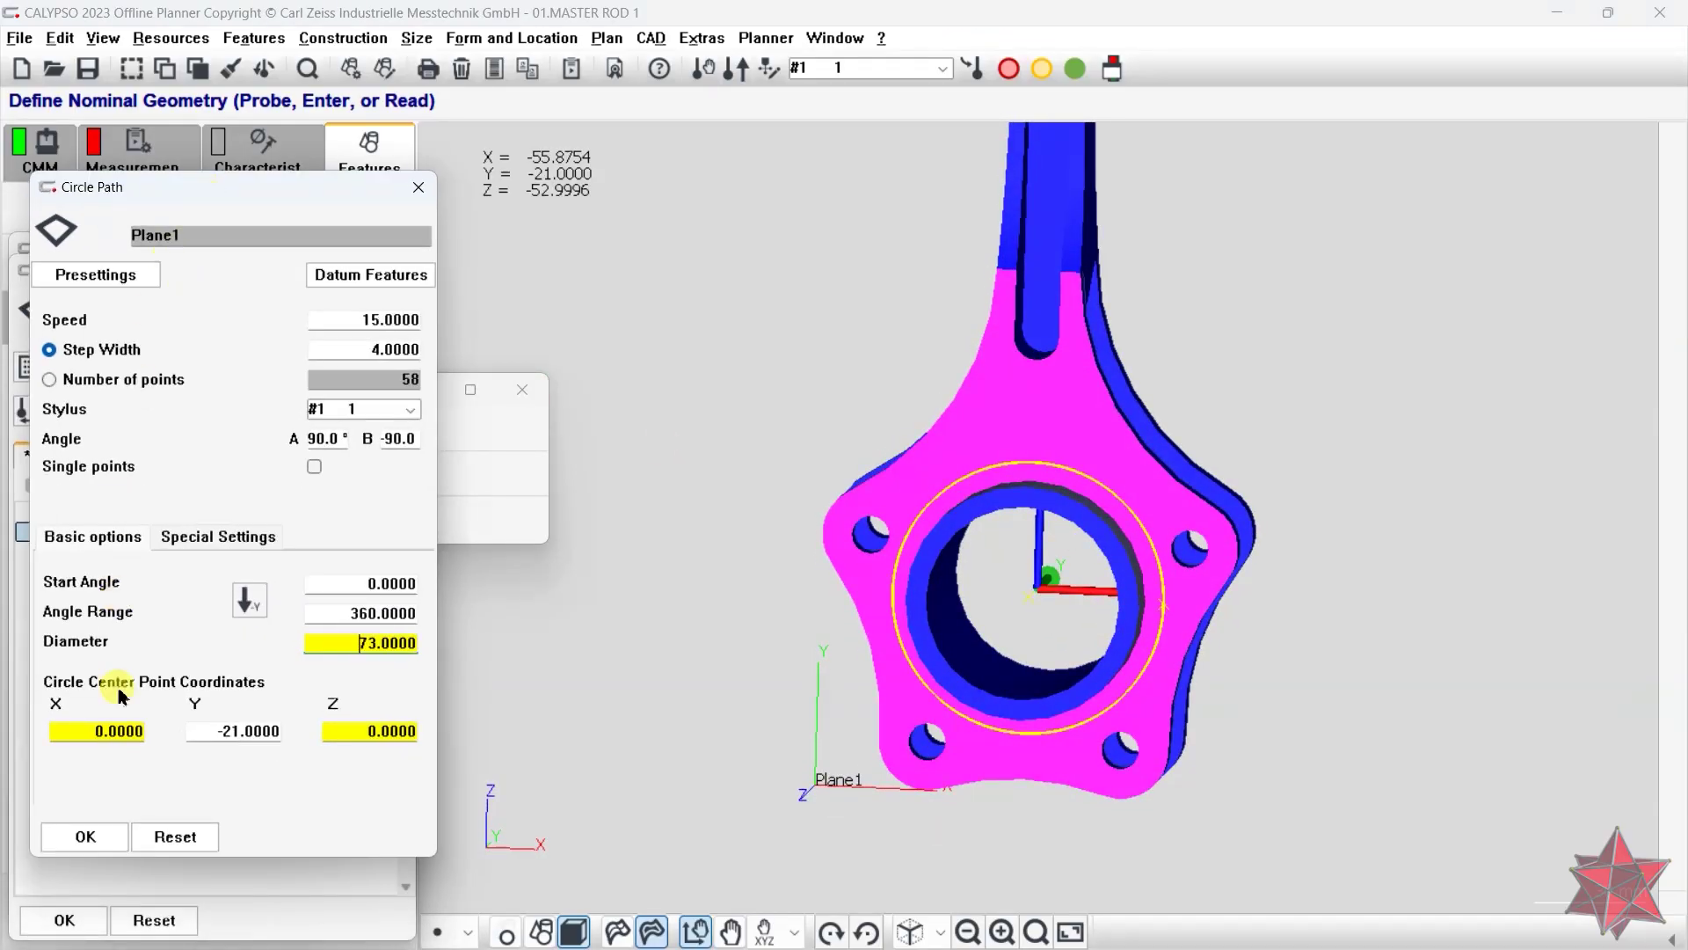
left_click(85, 836)
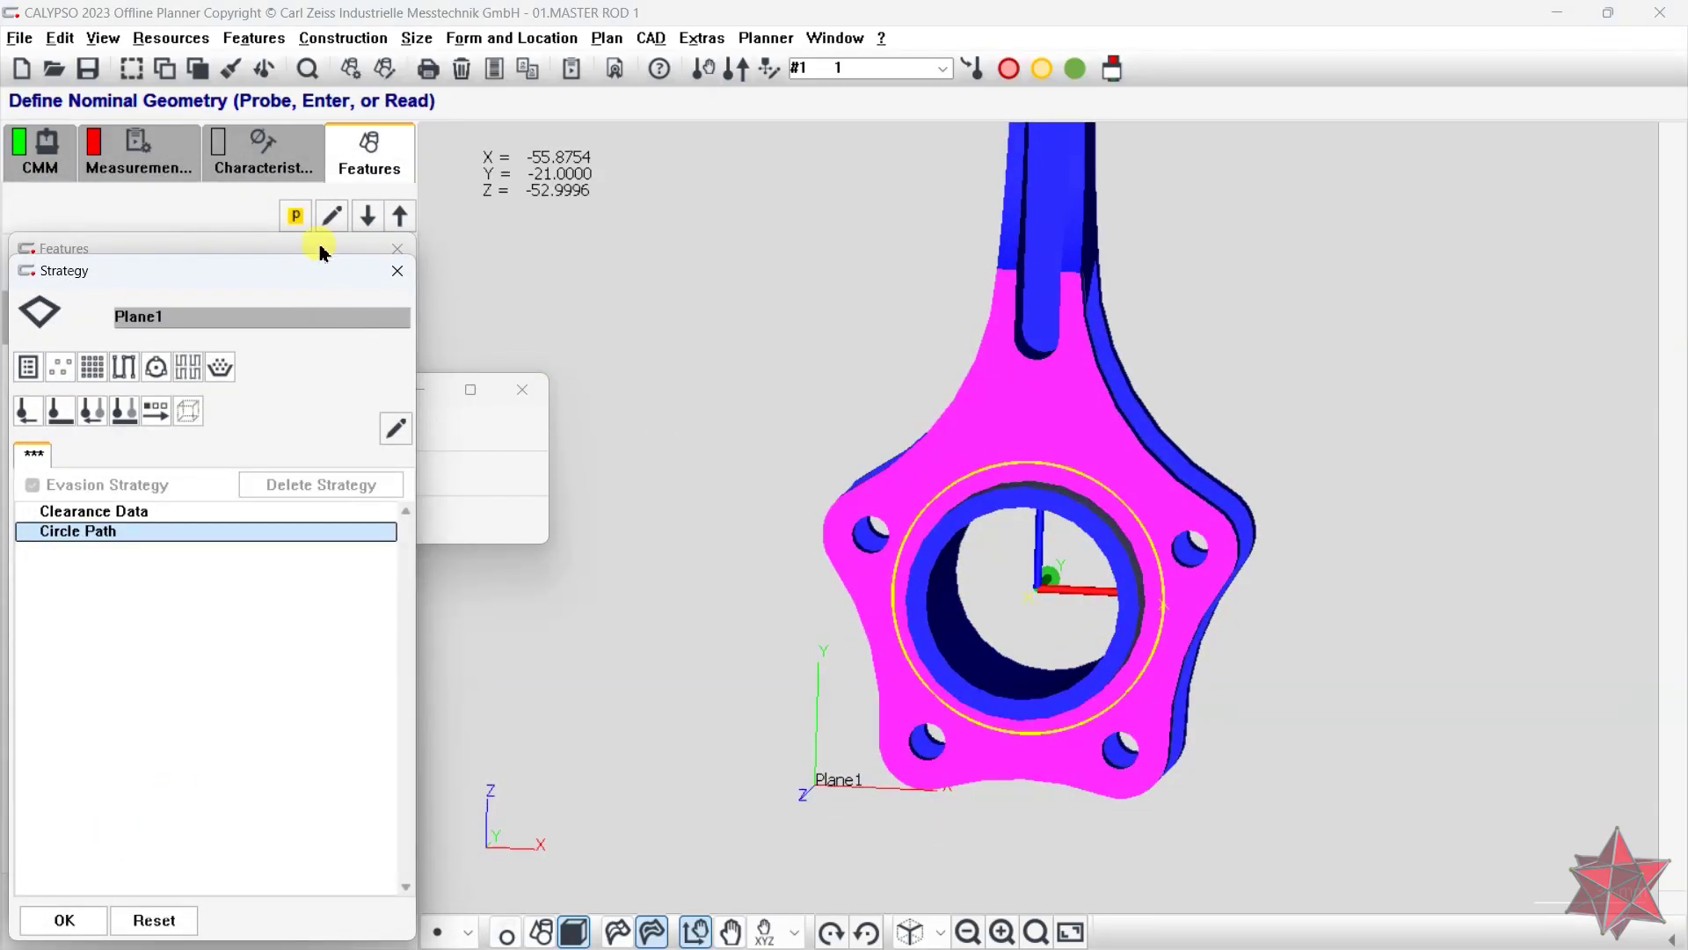
left_click_drag(295, 272, 315, 138)
middle_click_drag(1230, 492, 1159, 691)
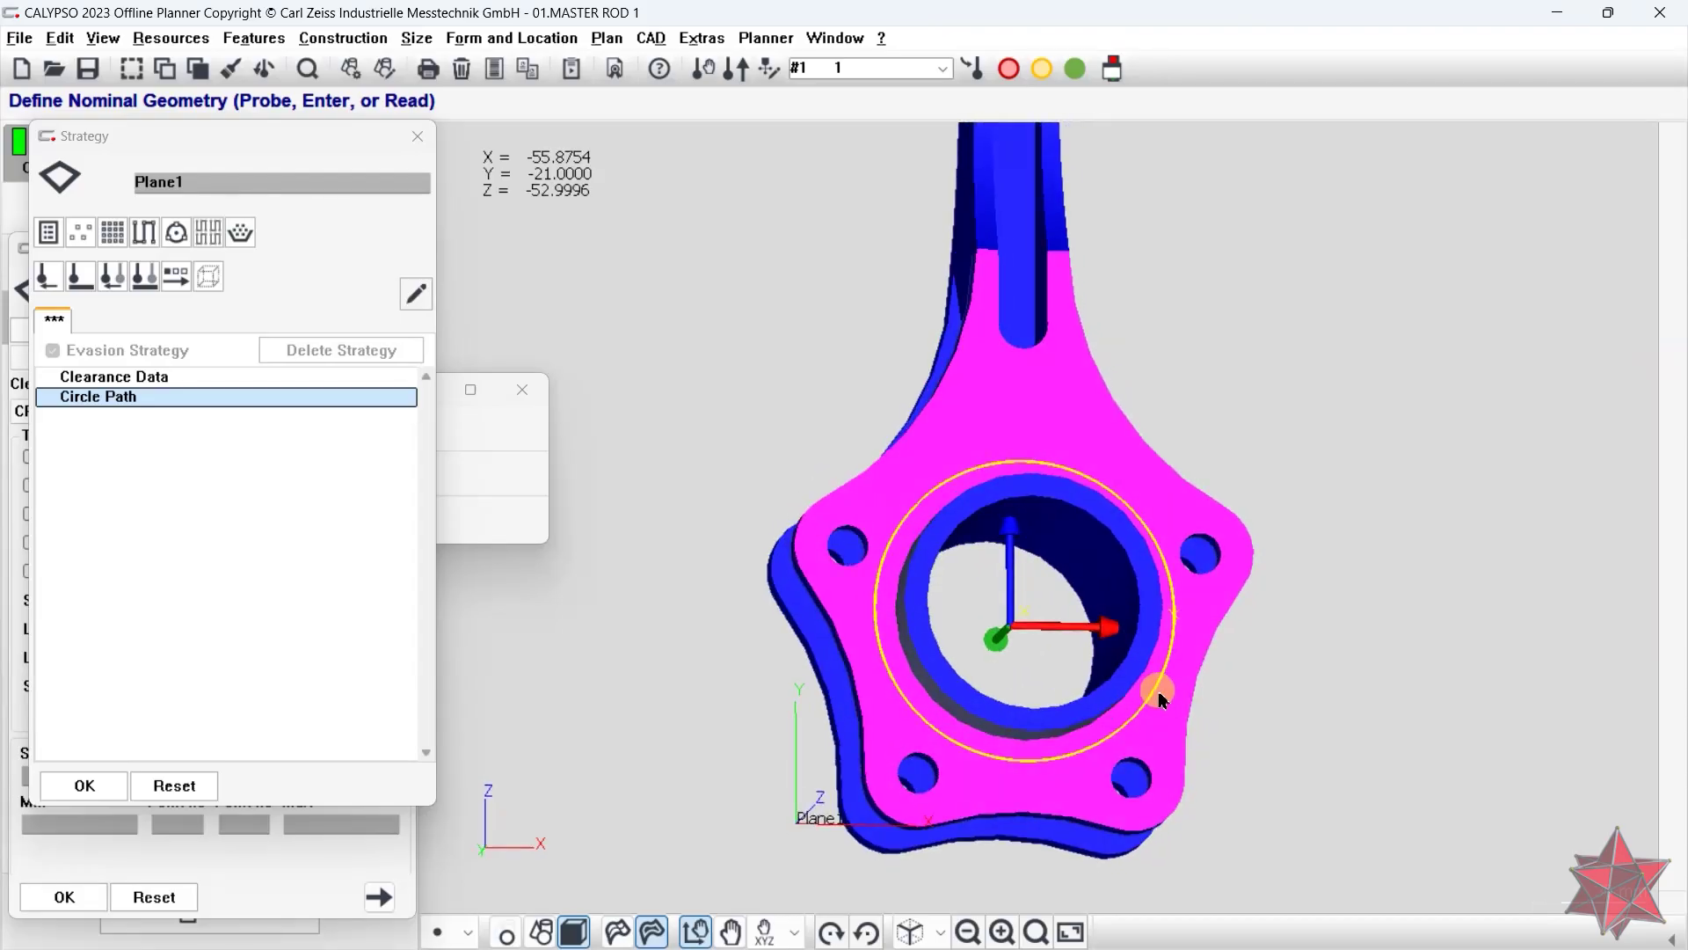
left_click(117, 775)
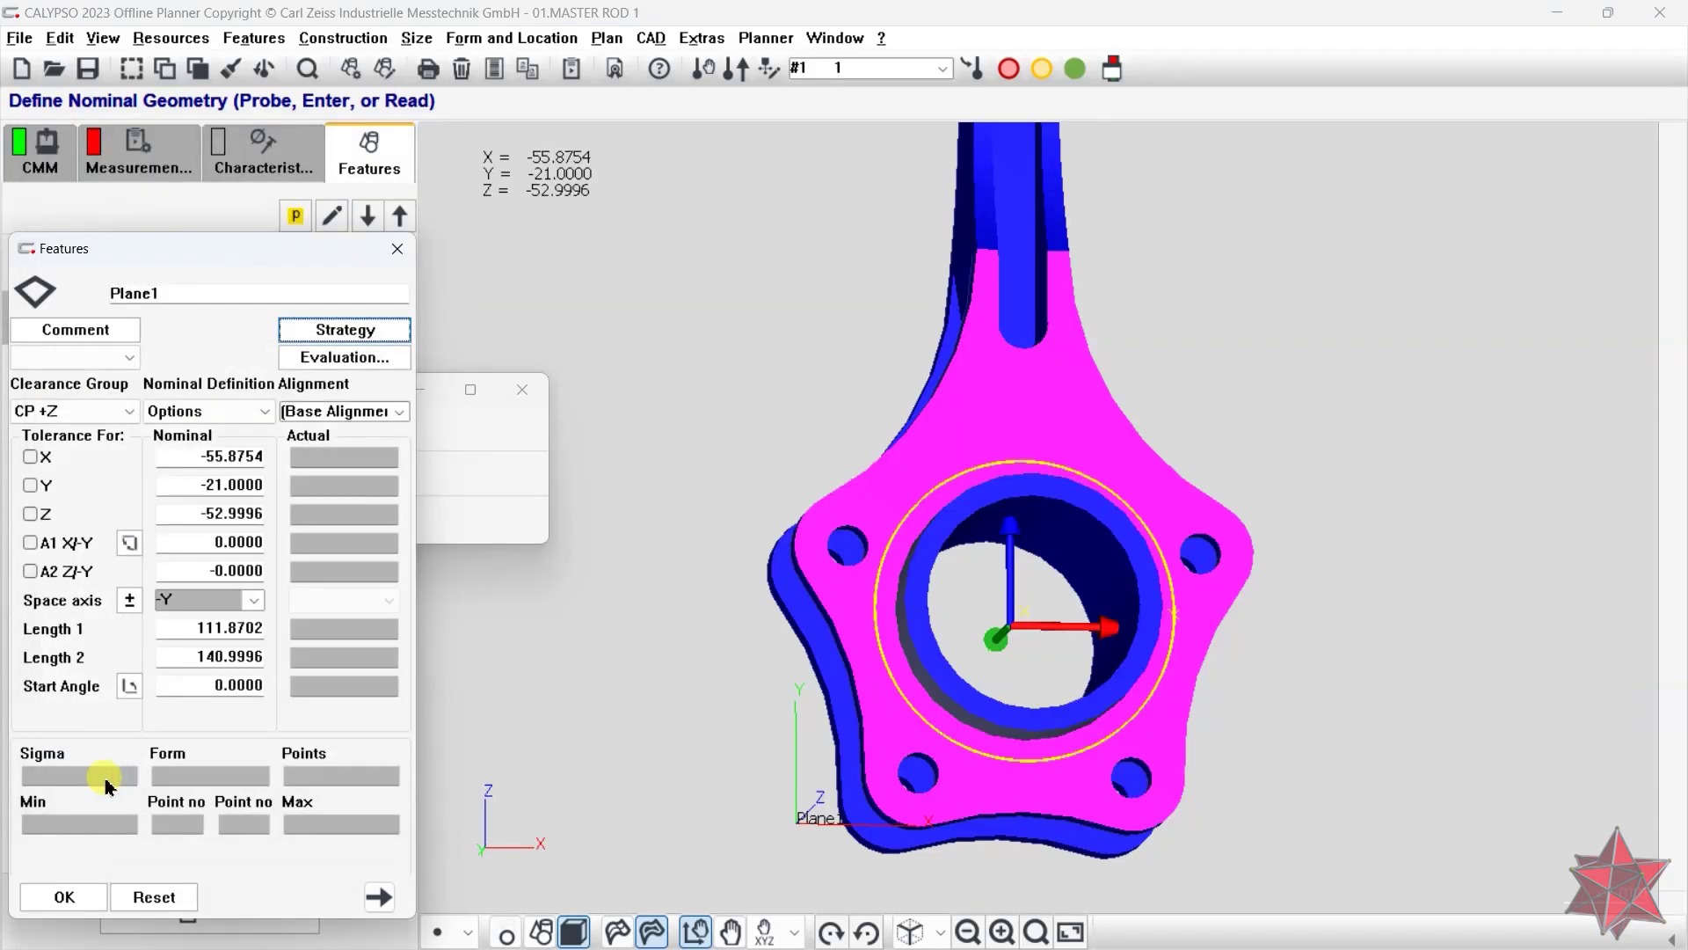
- Accept Plane1, and define a matching circle and plane on the opposite flange, with the plane's circle path around the bore
left_click(64, 897)
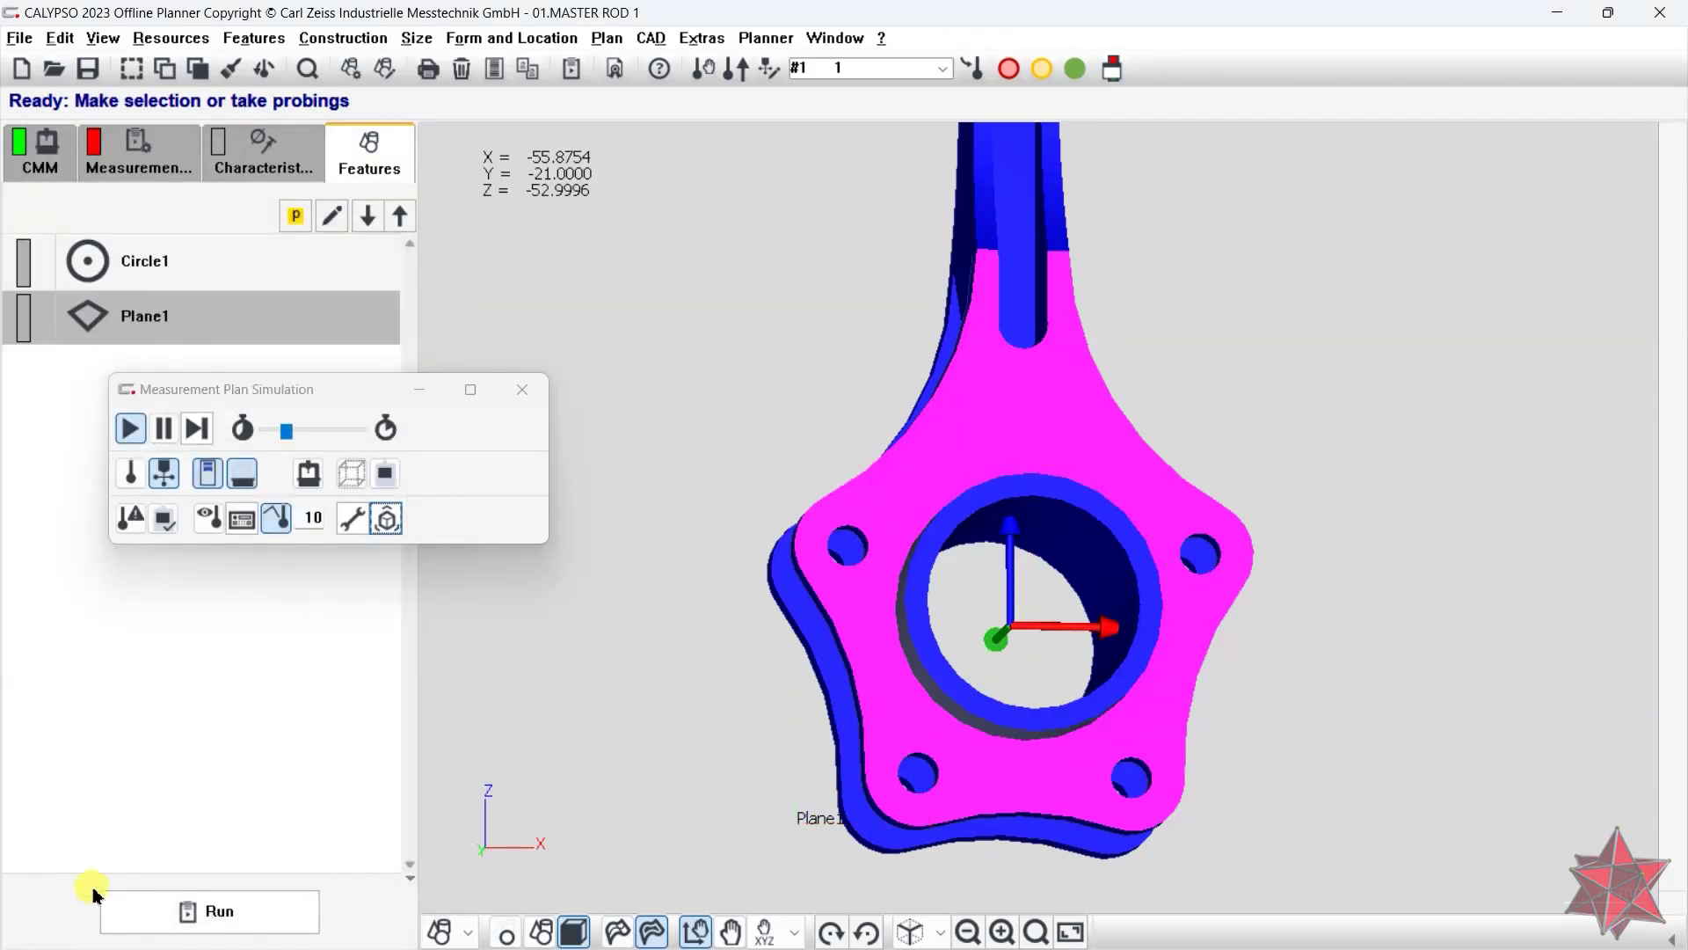
middle_click_drag(1197, 534, 1247, 587)
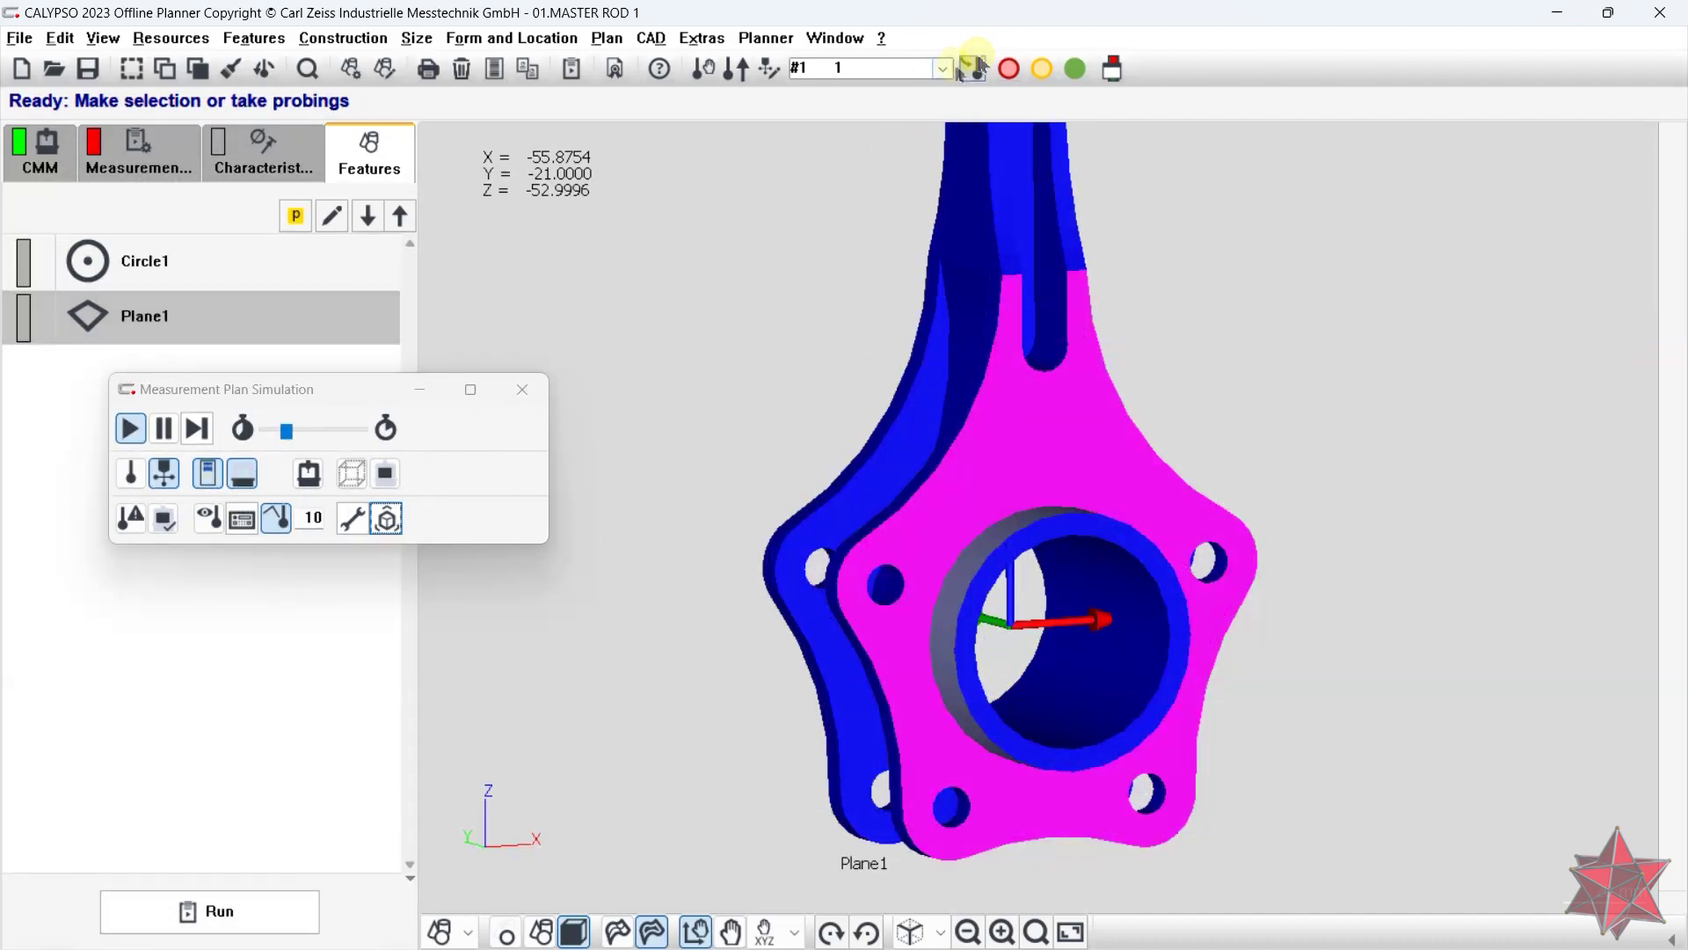
left_click(971, 68)
left_click(1069, 824)
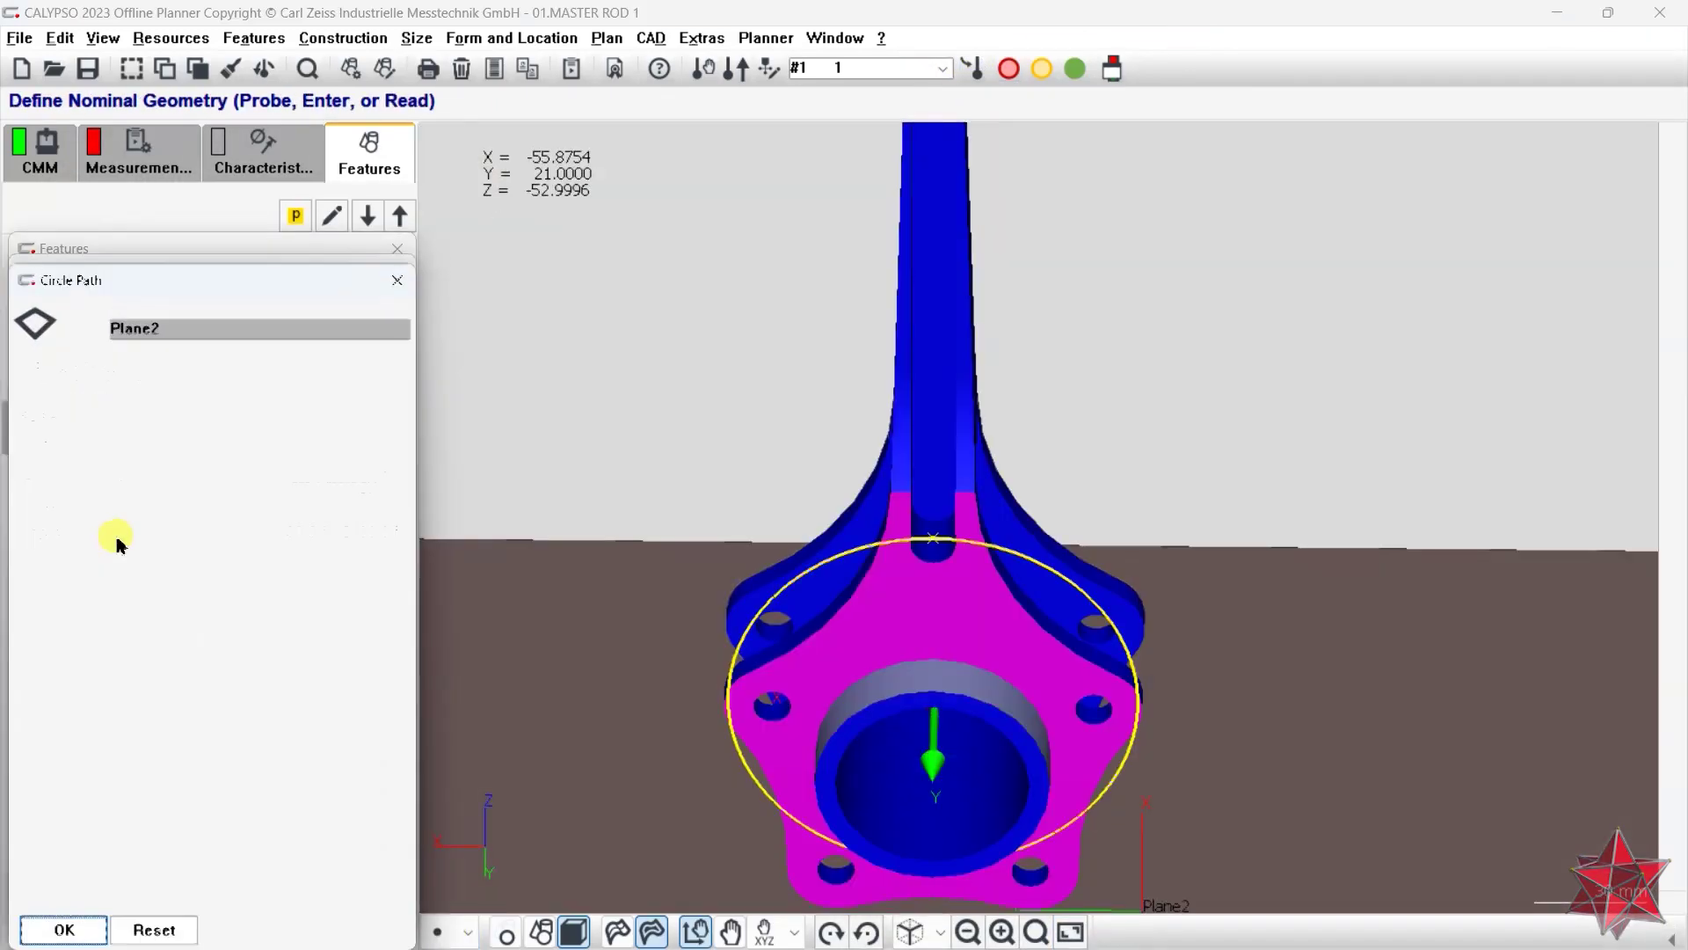
type("0")
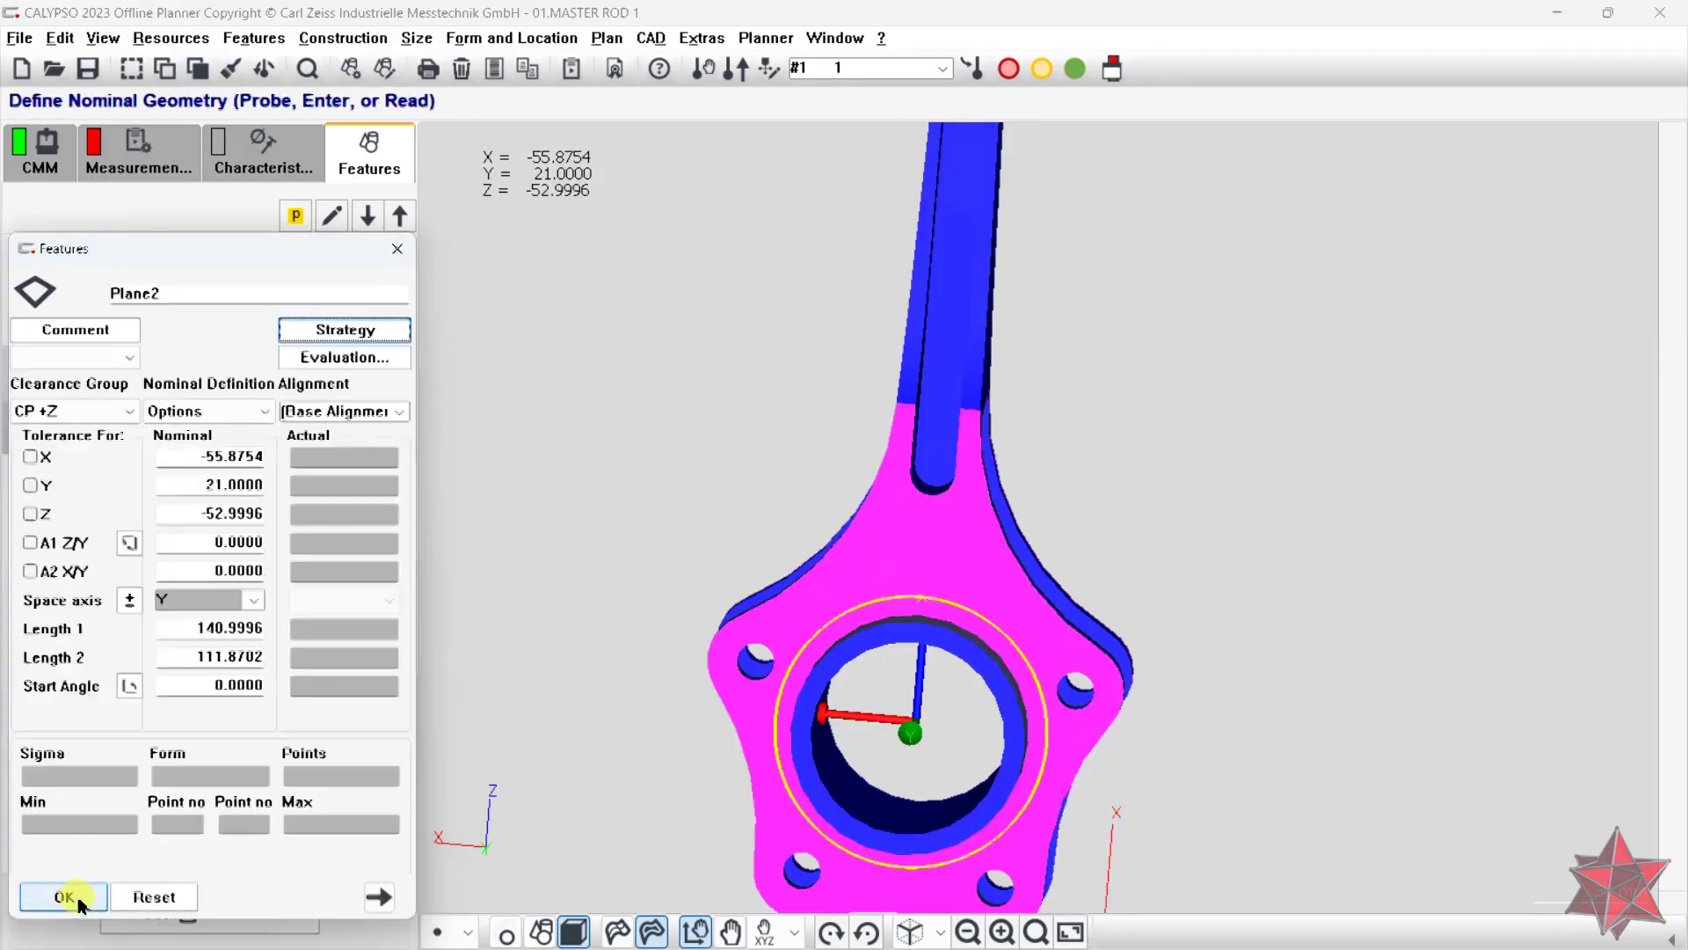
left_click(64, 923)
middle_click_drag(1274, 520, 1161, 554)
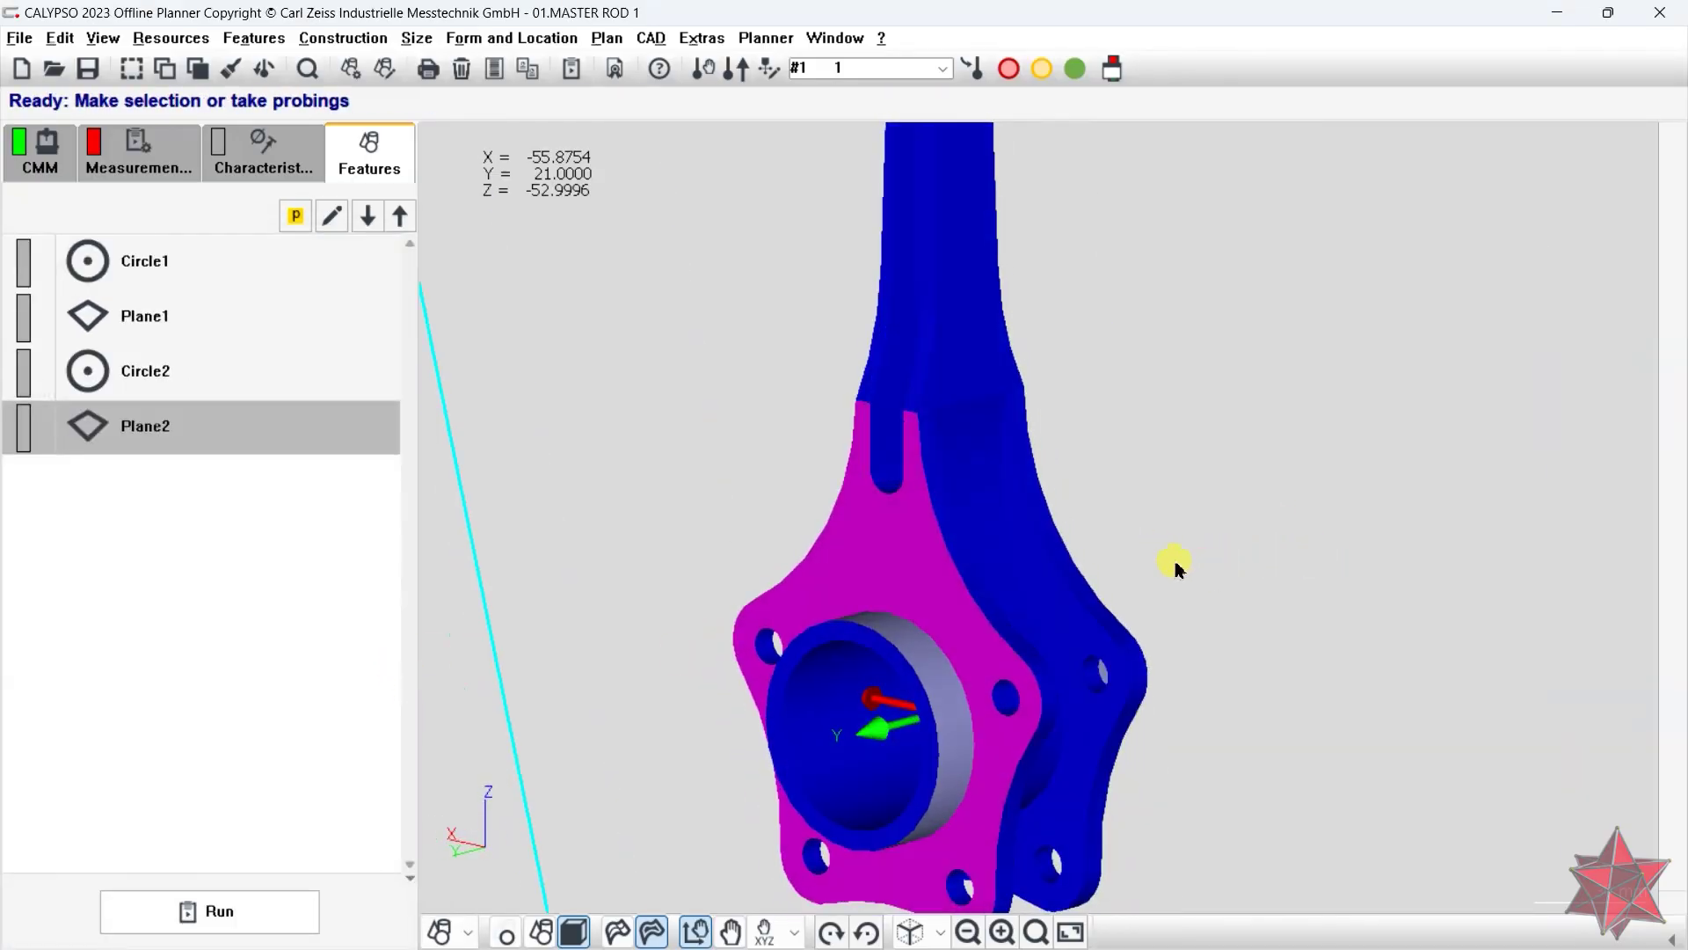
- Rename Circle1 as H_Cir_A1 and Plane1 as -A1- in the feature list
left_click(257, 272)
left_click(258, 274)
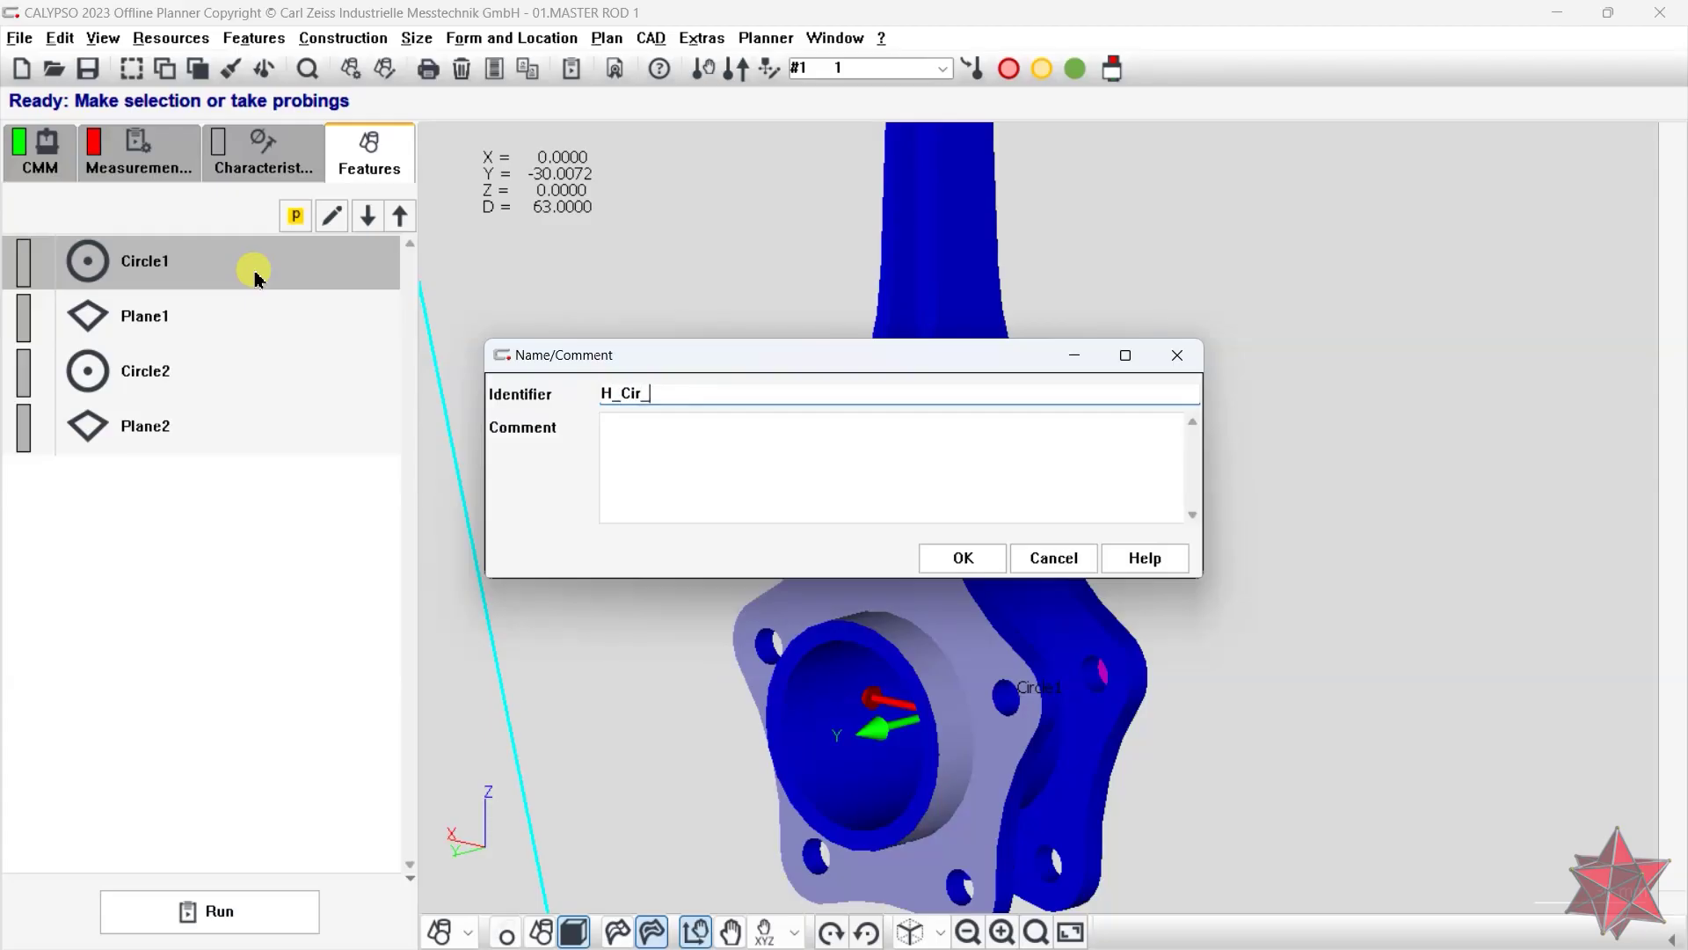
type("H_Cir_A1")
key("Return")
left_click(262, 321)
type("-A1-")
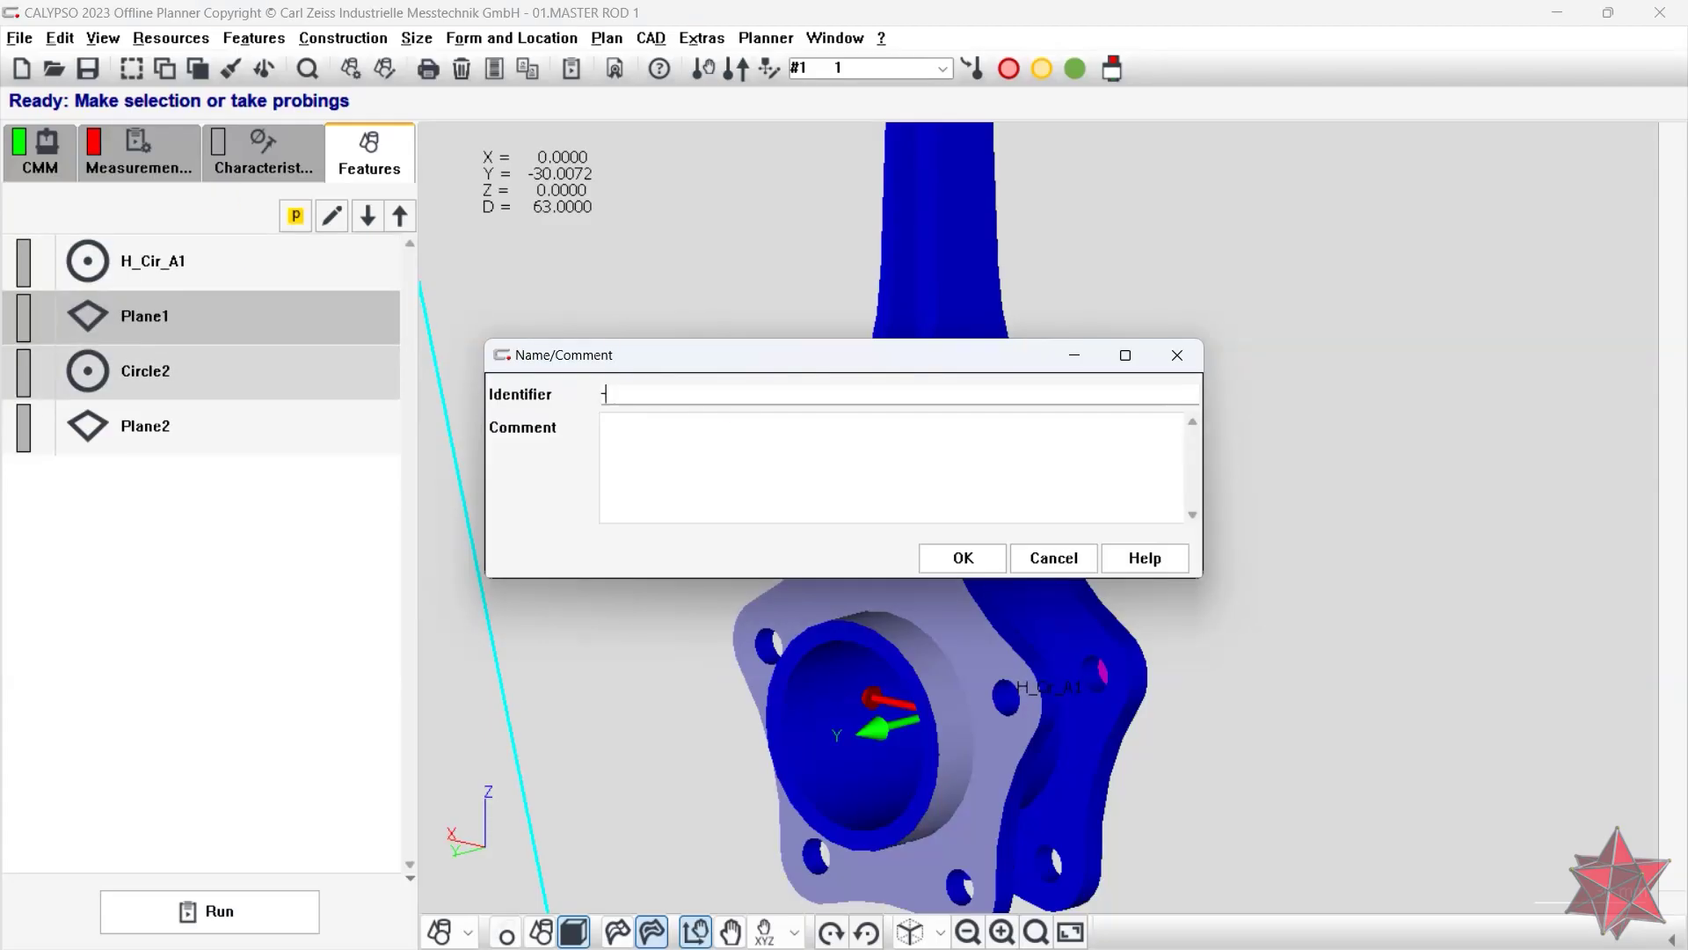
key("Return")
- Rename Circle2 as H_Cir_A2 and Plane2 as -A2- in the feature list
left_click(273, 373)
type("H_Cir_A2")
key("Return")
type("-A2-")
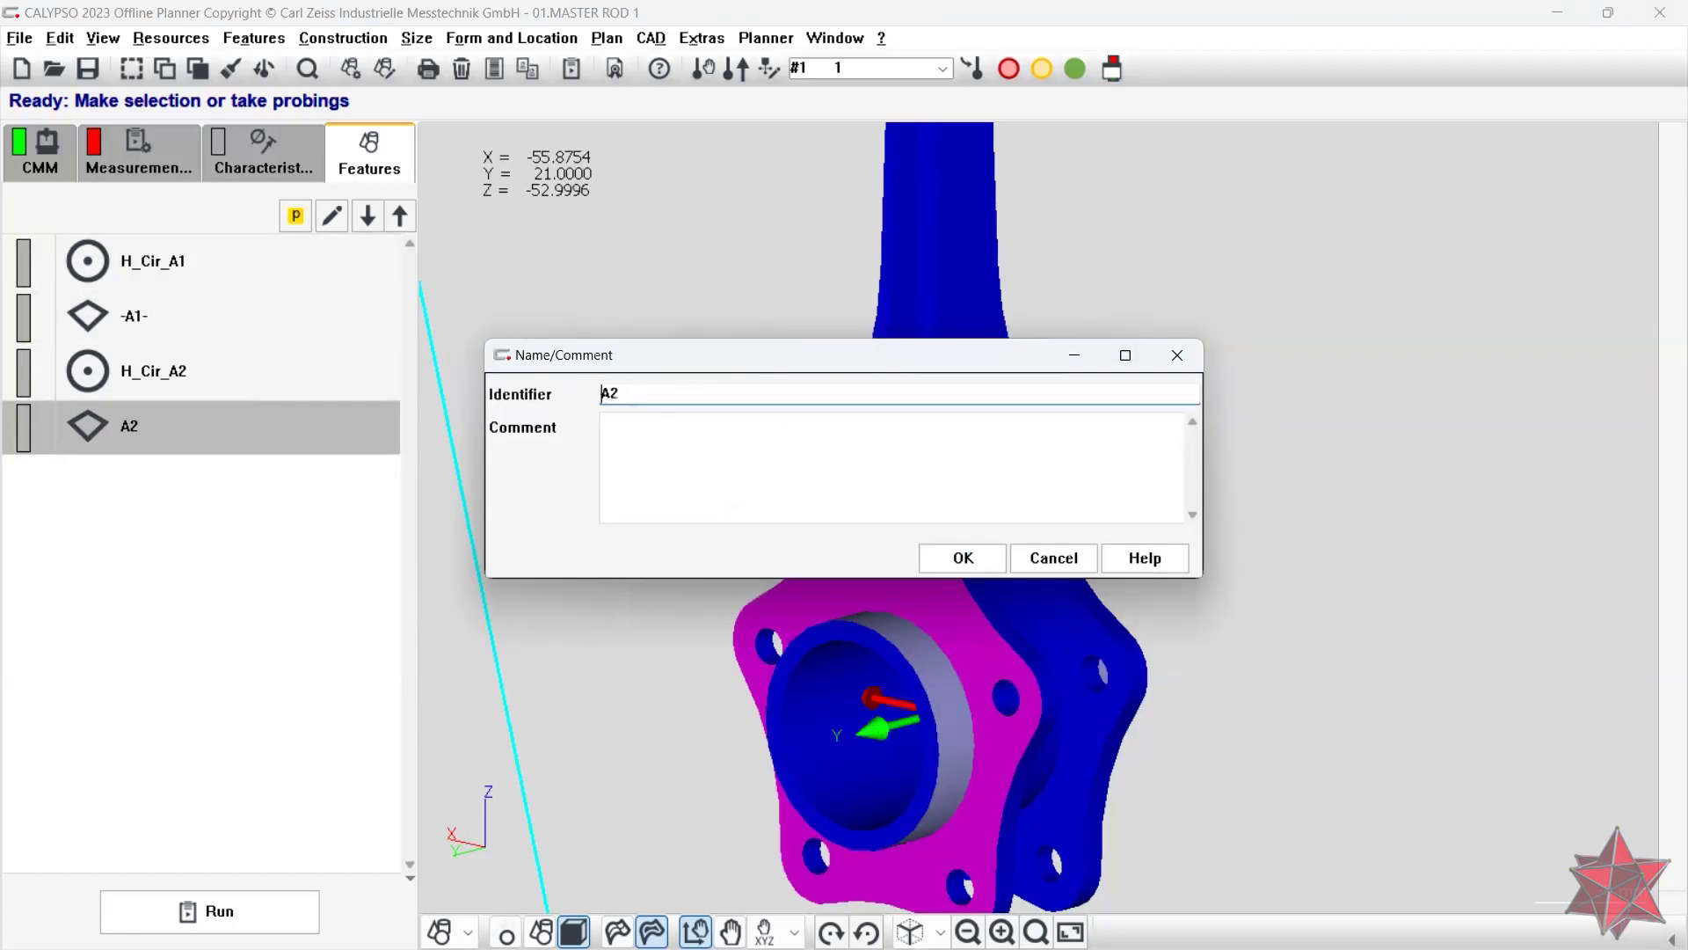
key("Return")
- Extract the large bore's inner surface as a cylinder feature and name it -B-
left_click(998, 793)
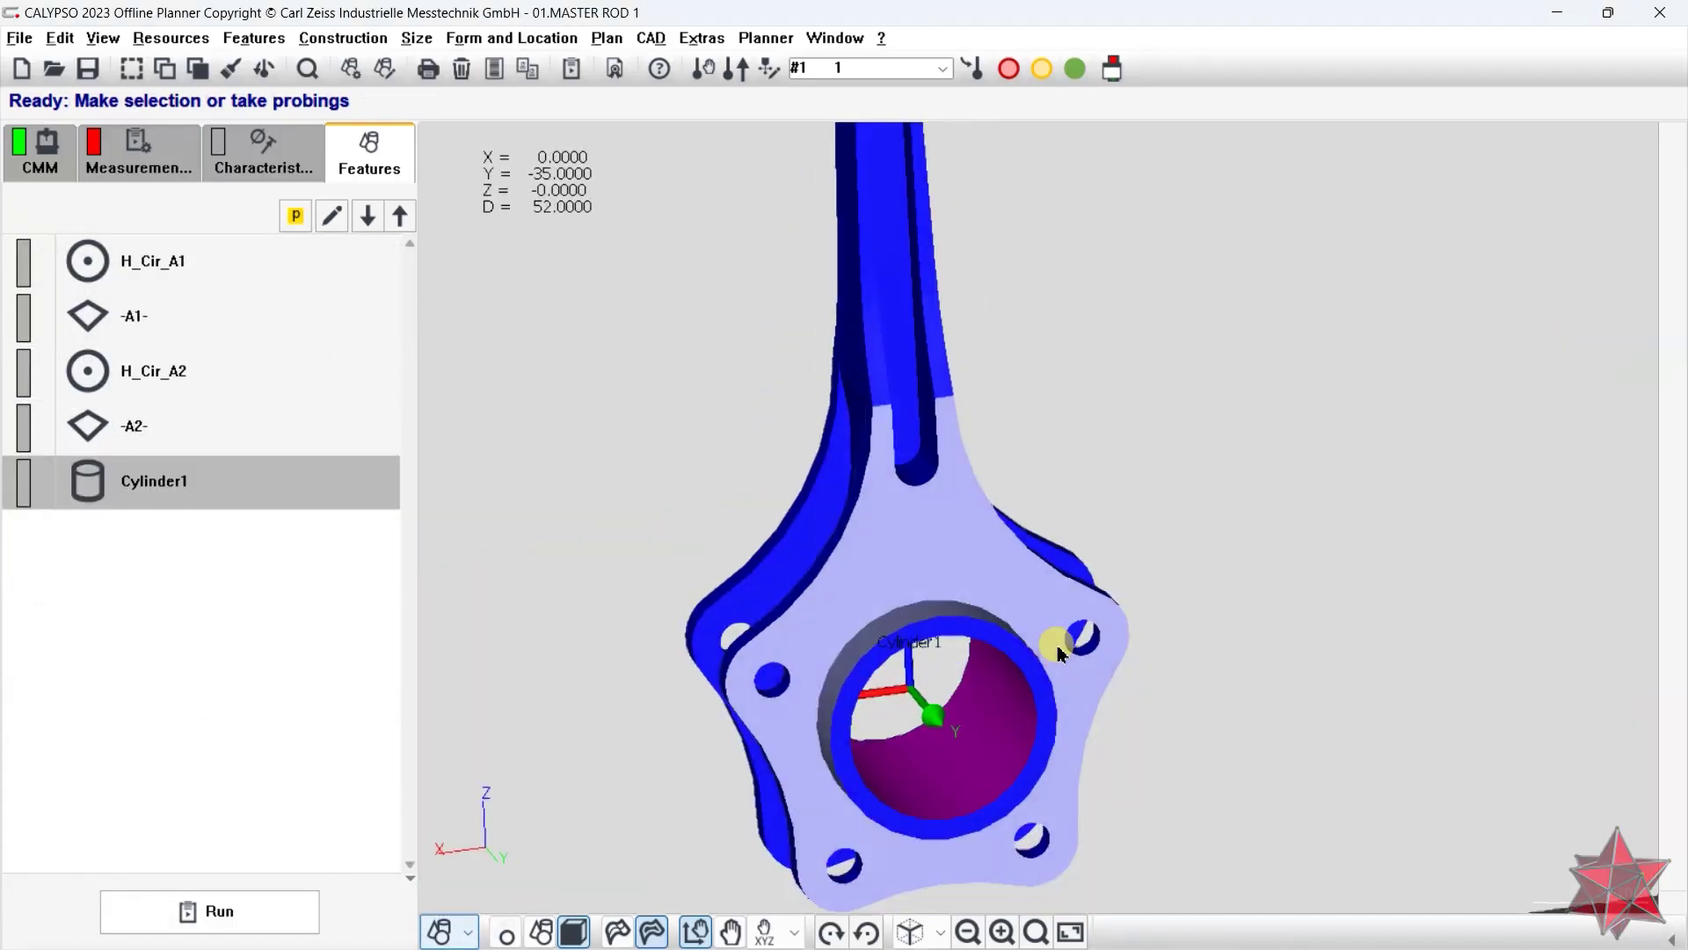
double_click(259, 483)
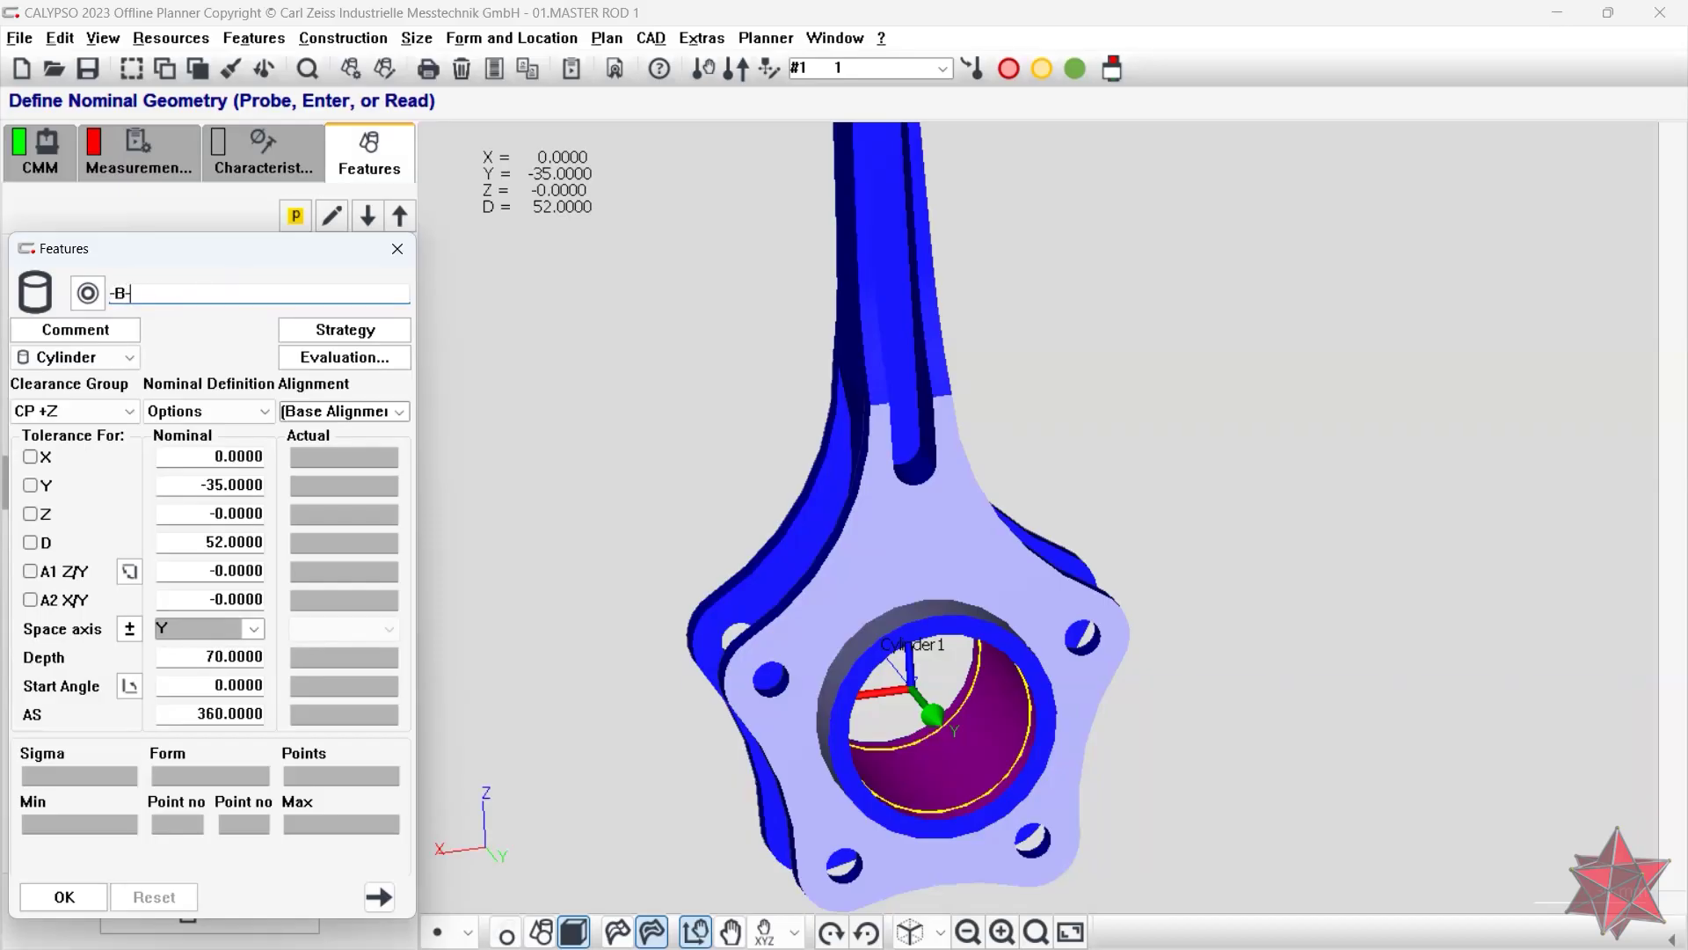
scroll(704, 620, "down", 5)
- Set the circle path of cylinder -B- to 3 sections with 8 points each, start height 65 and target height 35
left_click_drag(791, 408, 661, 439)
left_click_drag(789, 534, 1059, 592)
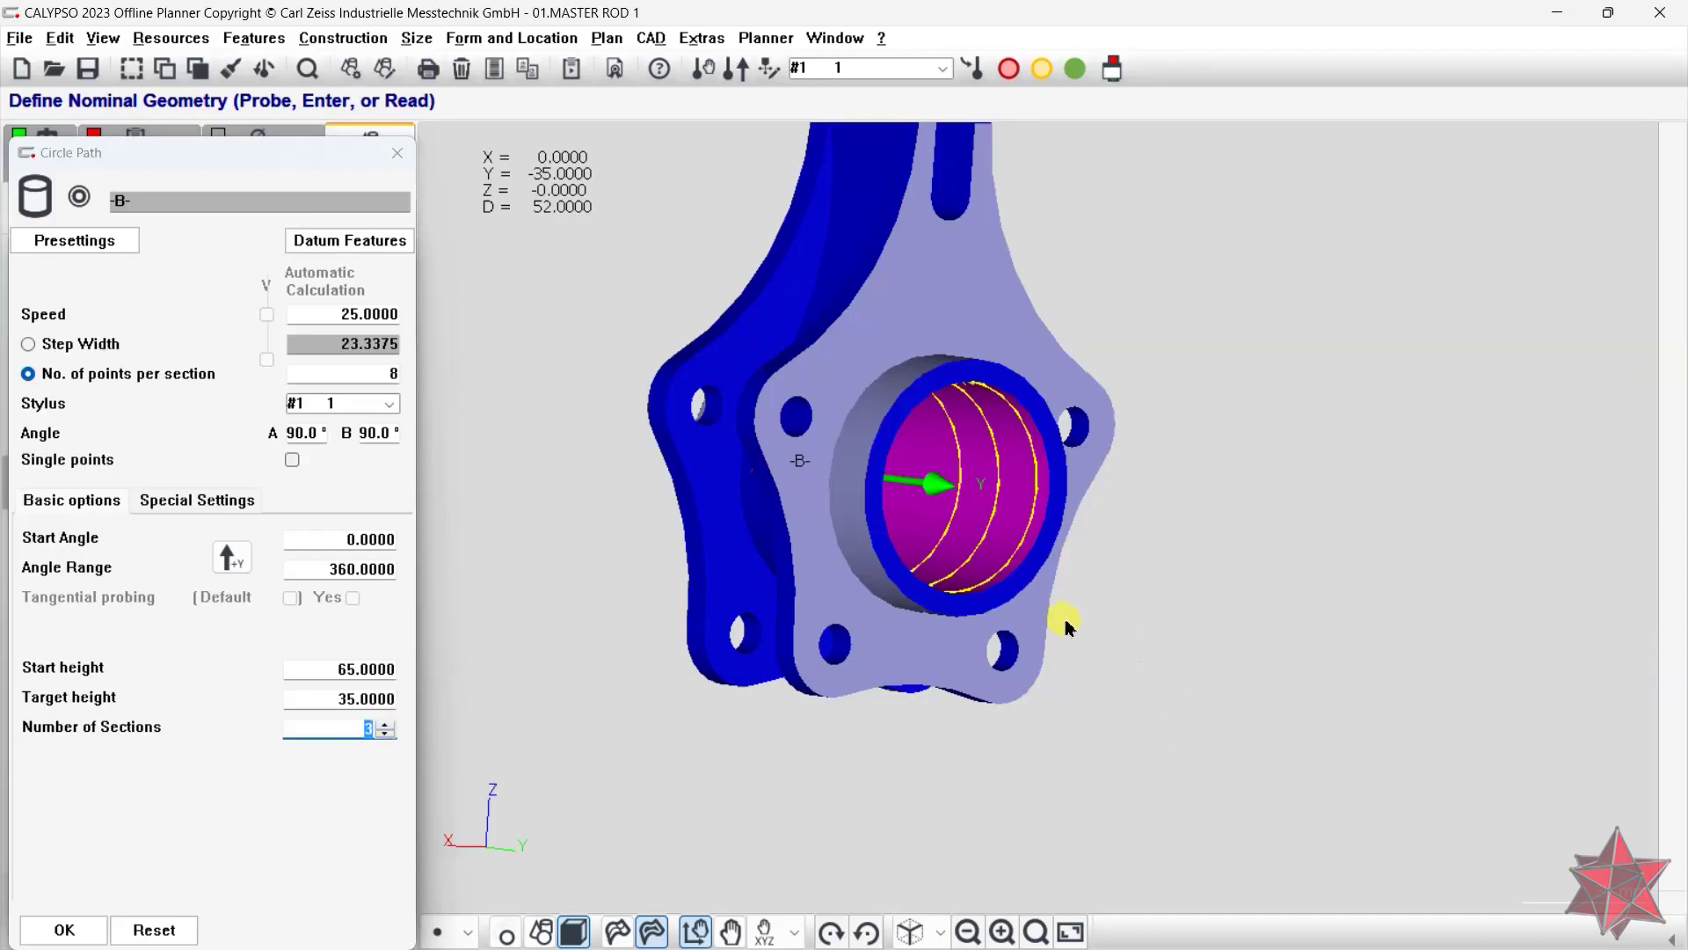
left_click_drag(1067, 621, 915, 665)
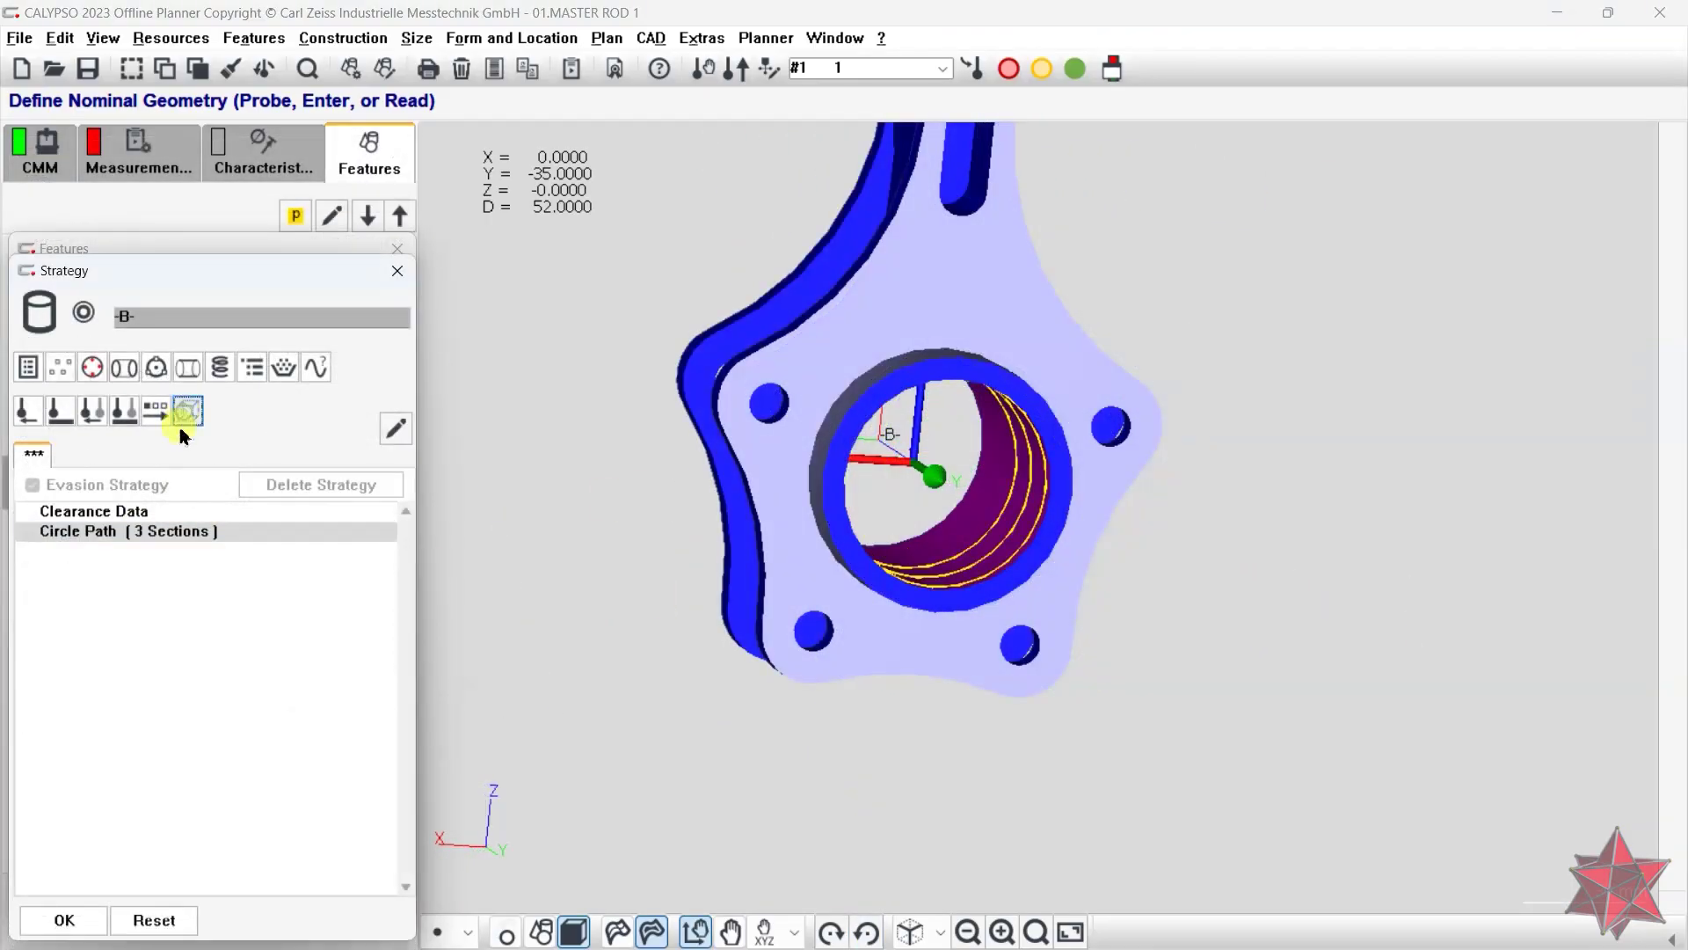
- Add a second circle path with 2 sections to the strategy of cylinder -B-, without the trailing clearance data
left_click(185, 417)
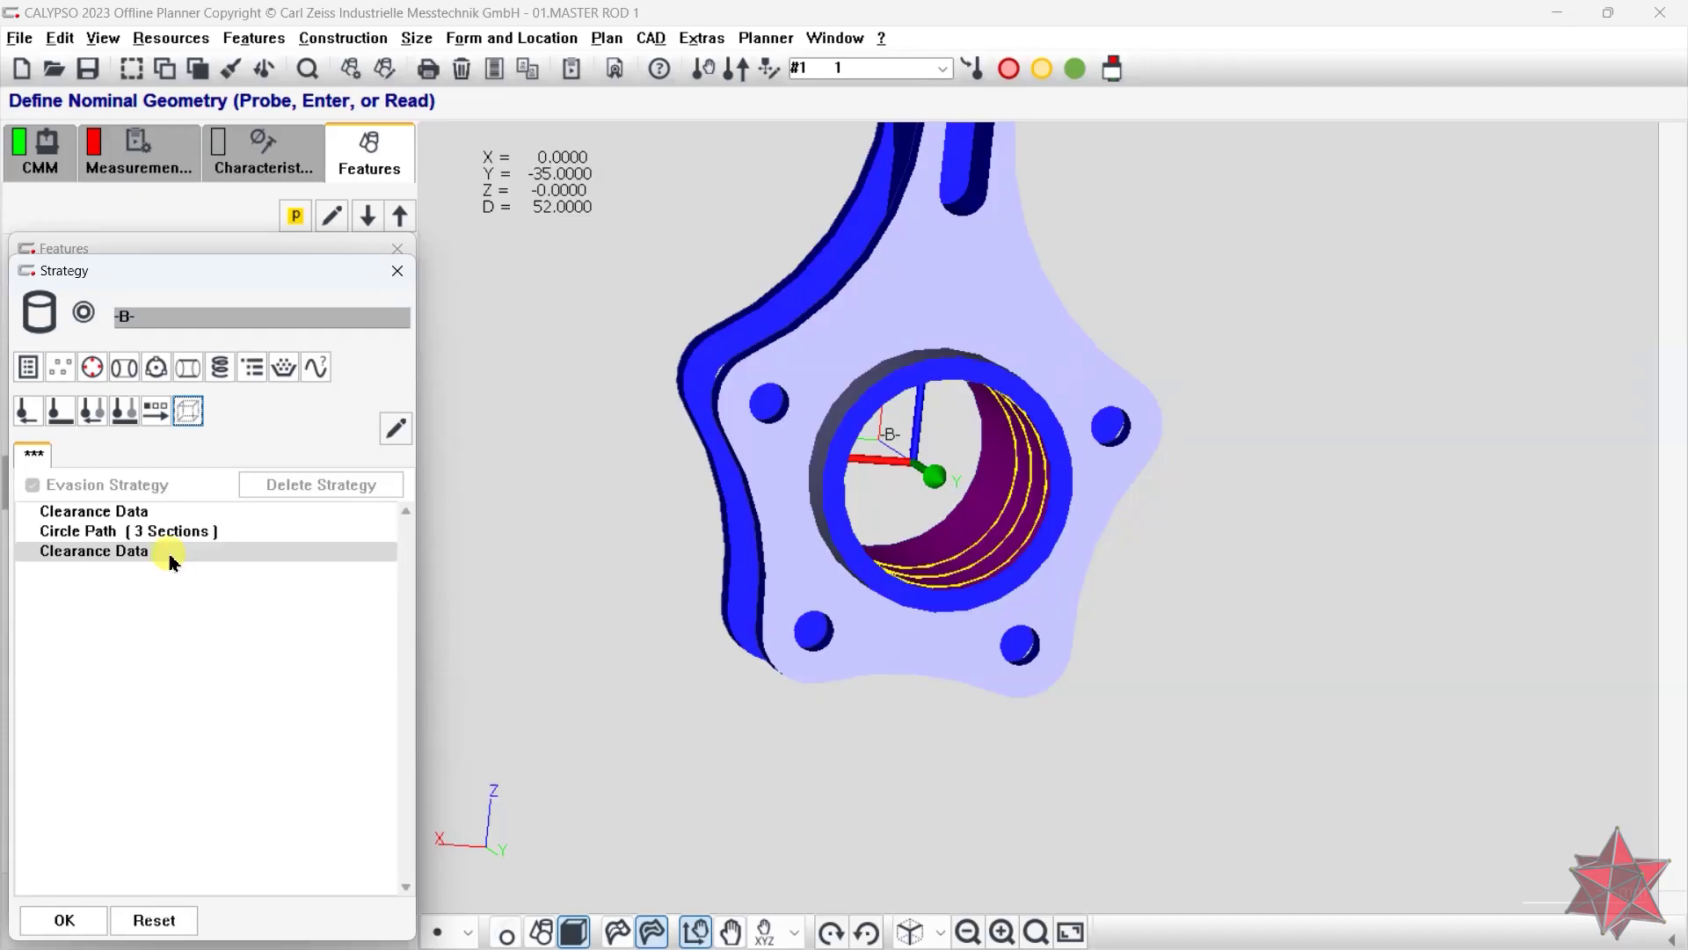
key("Delete")
left_click(155, 367)
double_click(132, 550)
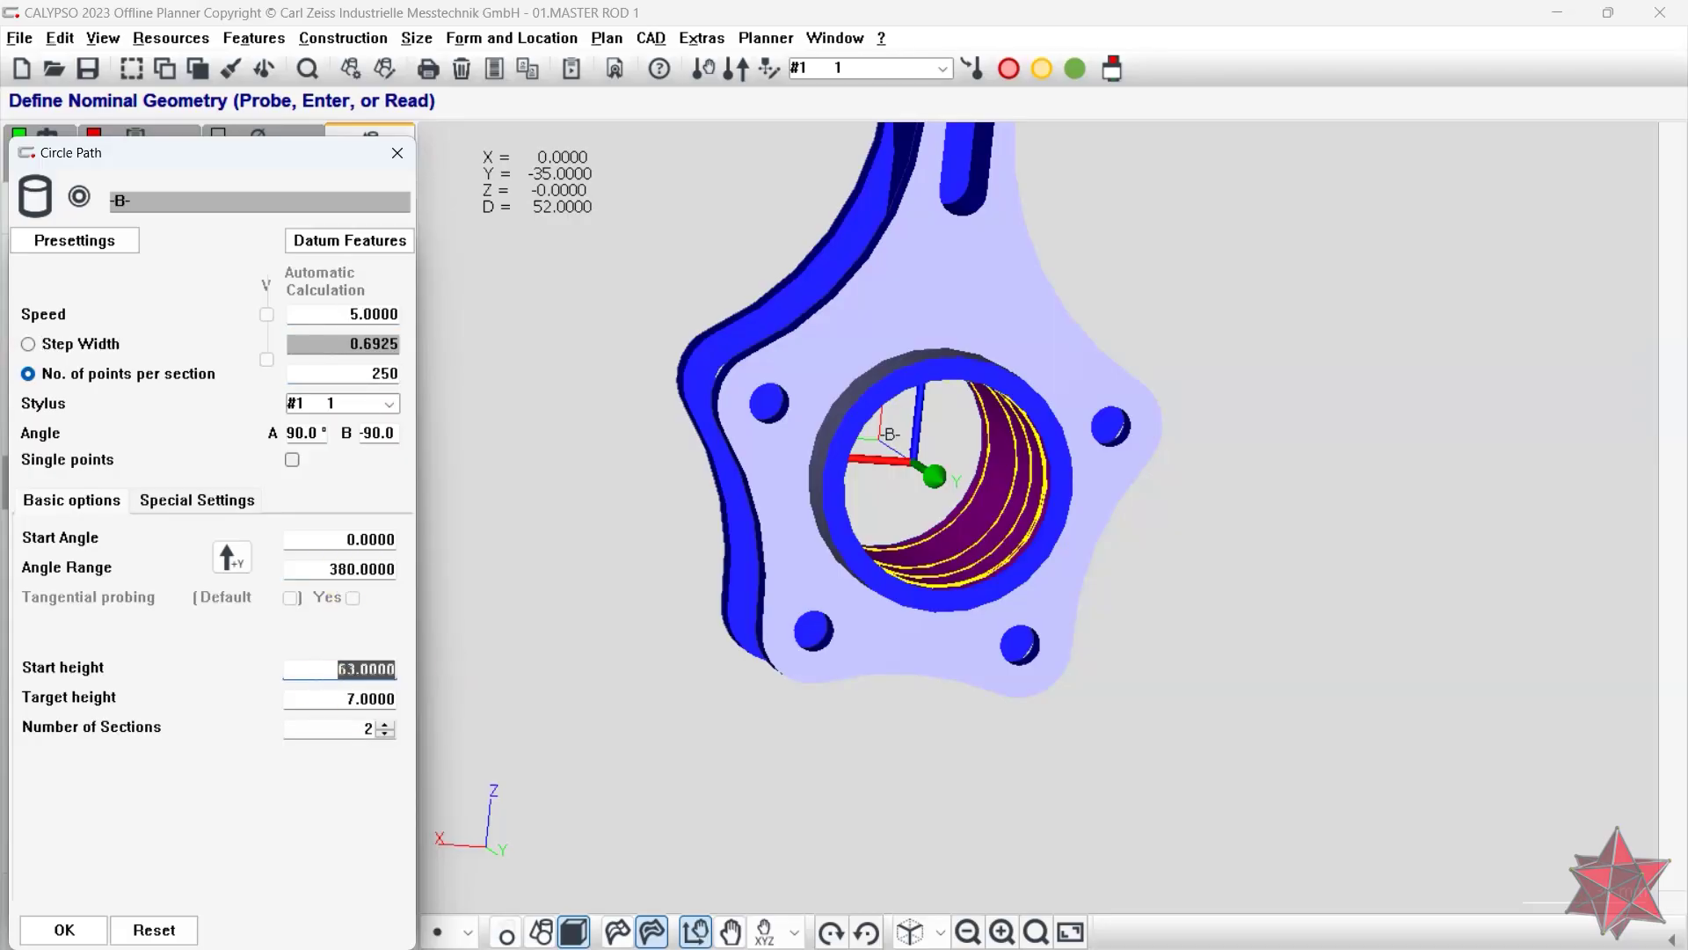
- Try start heights of 25 and 15 for the 2-section circle path of cylinder -B-
type("25")
key("Tab")
middle_click_drag(1009, 614, 778, 615)
double_click(369, 669)
type("15")
key("Tab")
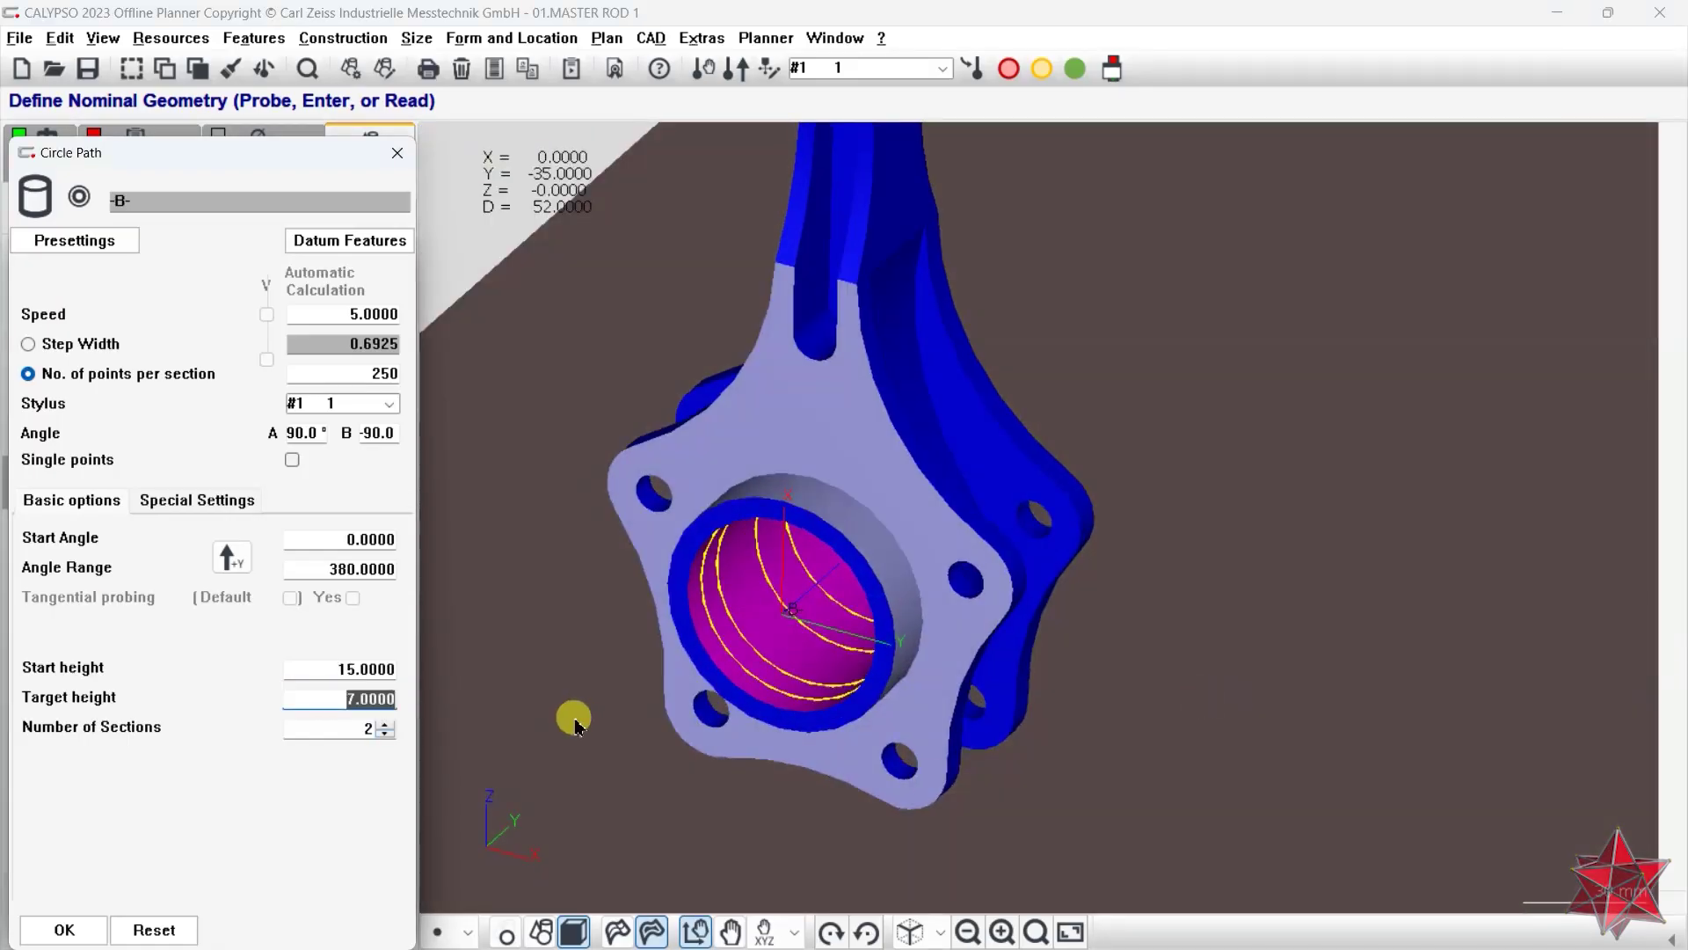
- Set the 2-section circle path of cylinder -B- to start height 20 and target height 5, and accept it
double_click(369, 670)
type("20")
key("Tab")
middle_click_drag(656, 709, 835, 694)
double_click(369, 699)
type("5")
key("Tab")
left_click(64, 930)
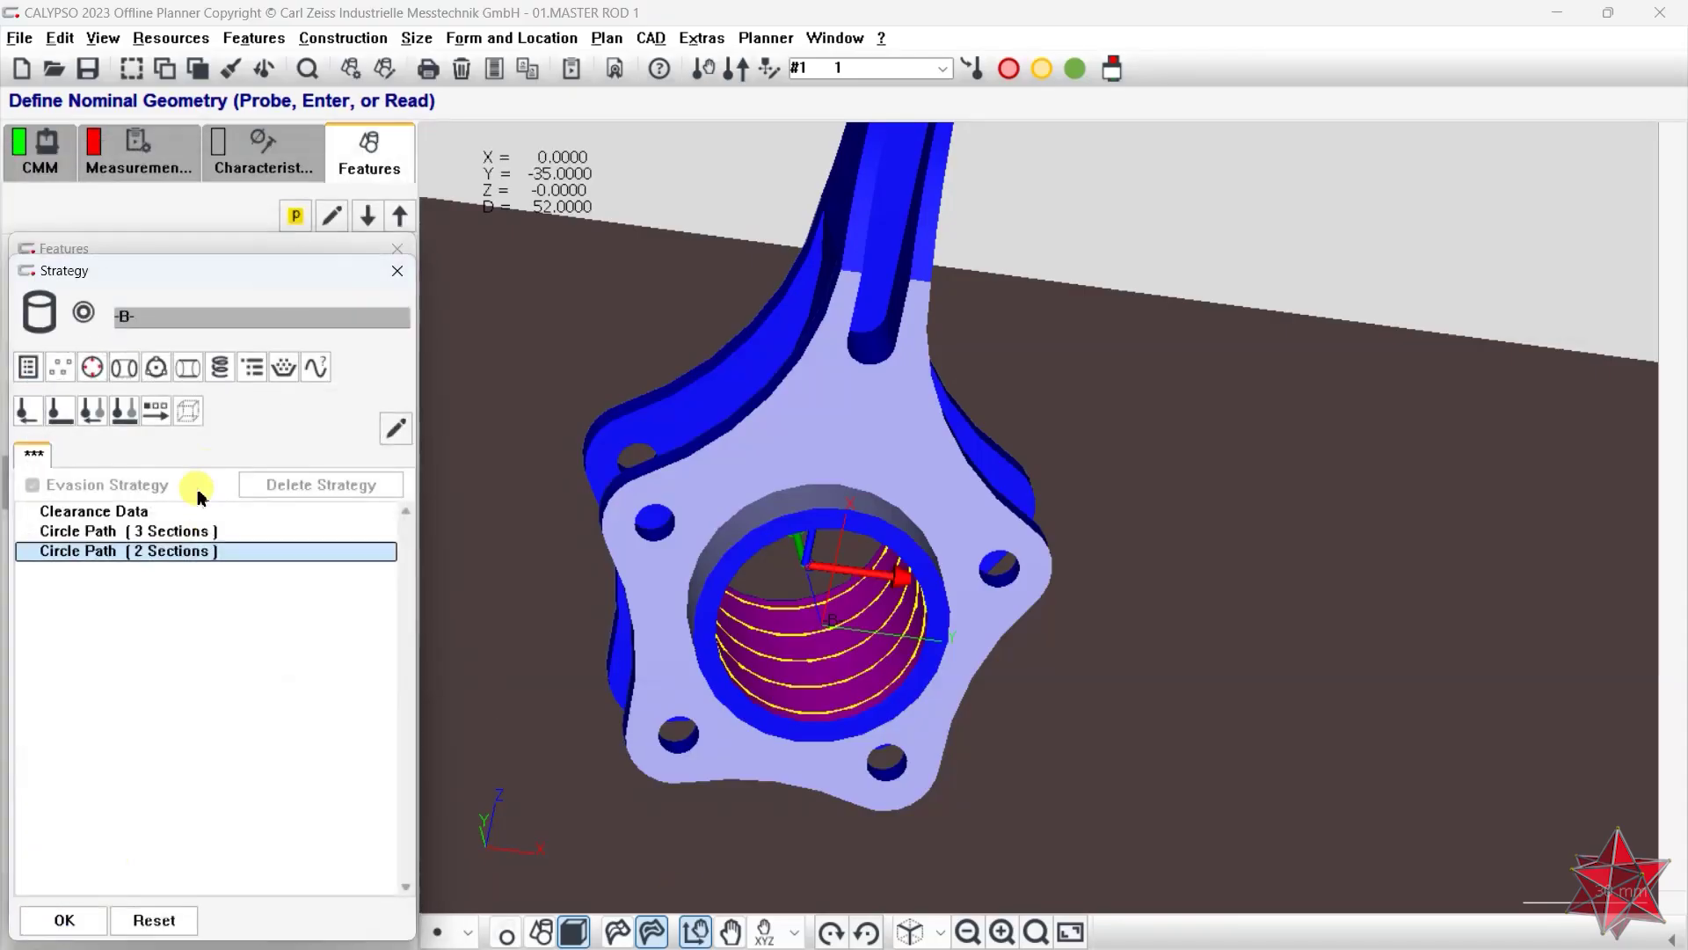
- Insert and edit clearance data between the 3-section and 2-section circle paths of cylinder -B-, and accept the strategy
left_click(176, 531)
left_click(187, 411)
double_click(176, 550)
left_click(396, 444)
left_click(416, 520)
scroll(991, 351, "down", 5)
middle_click_drag(1081, 264, 990, 252)
left_click(65, 929)
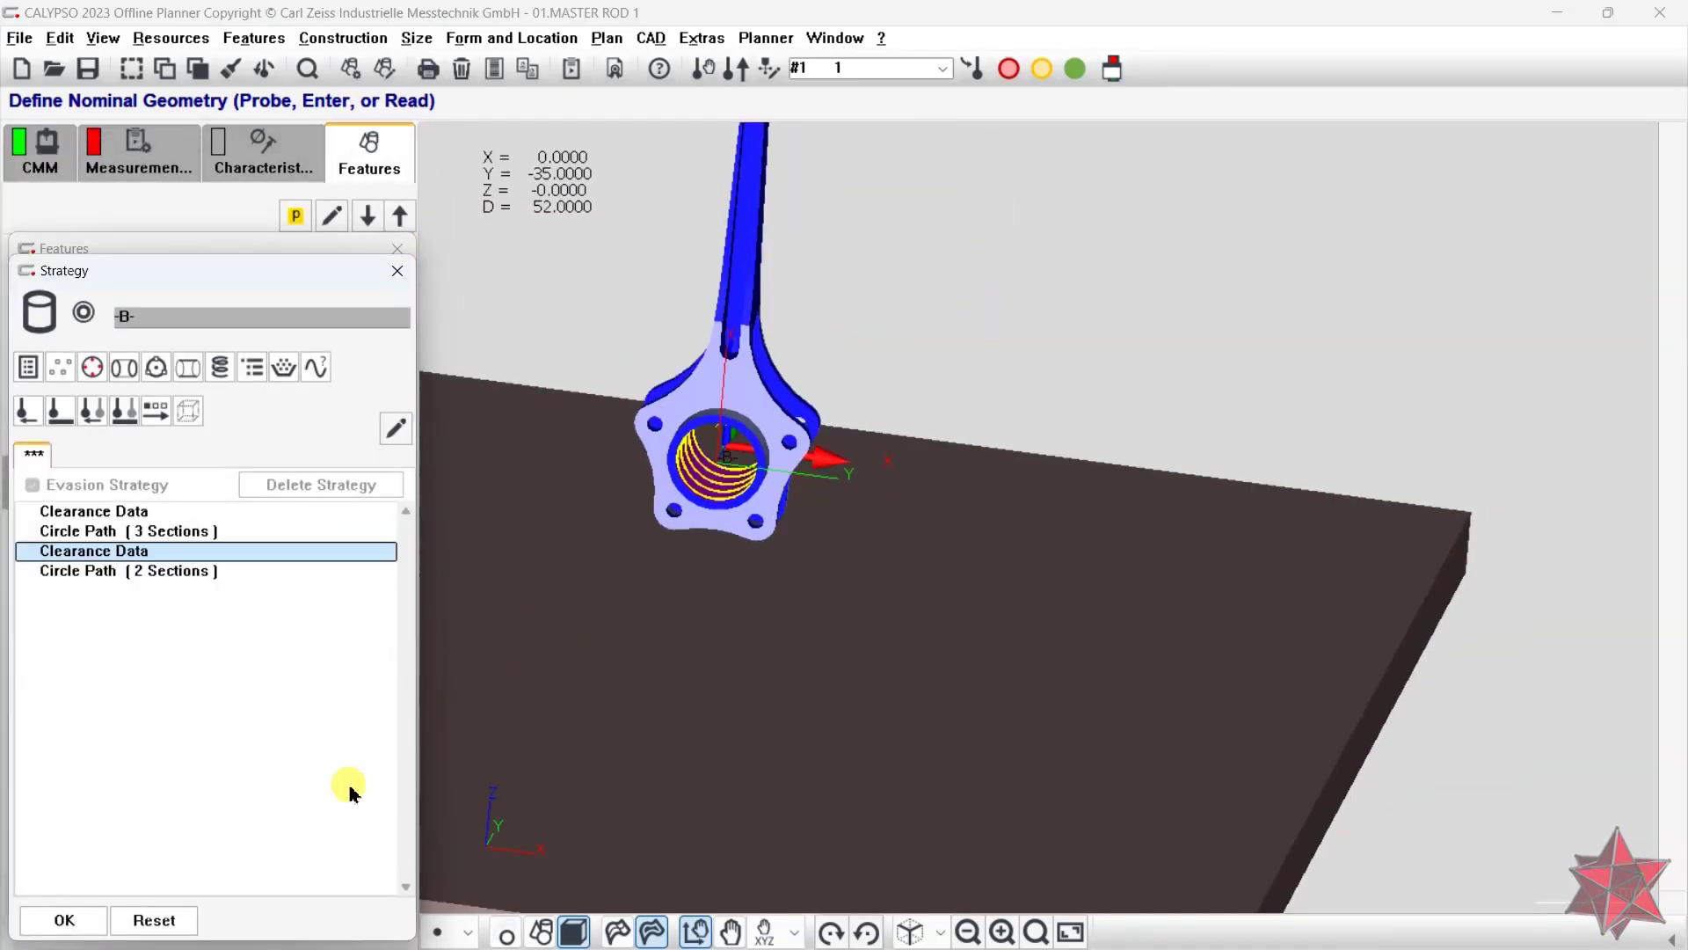
left_click(65, 920)
- Define a circle on the cylindrical inner surface of the rod's small-end bore
left_click(467, 932)
left_click(509, 882)
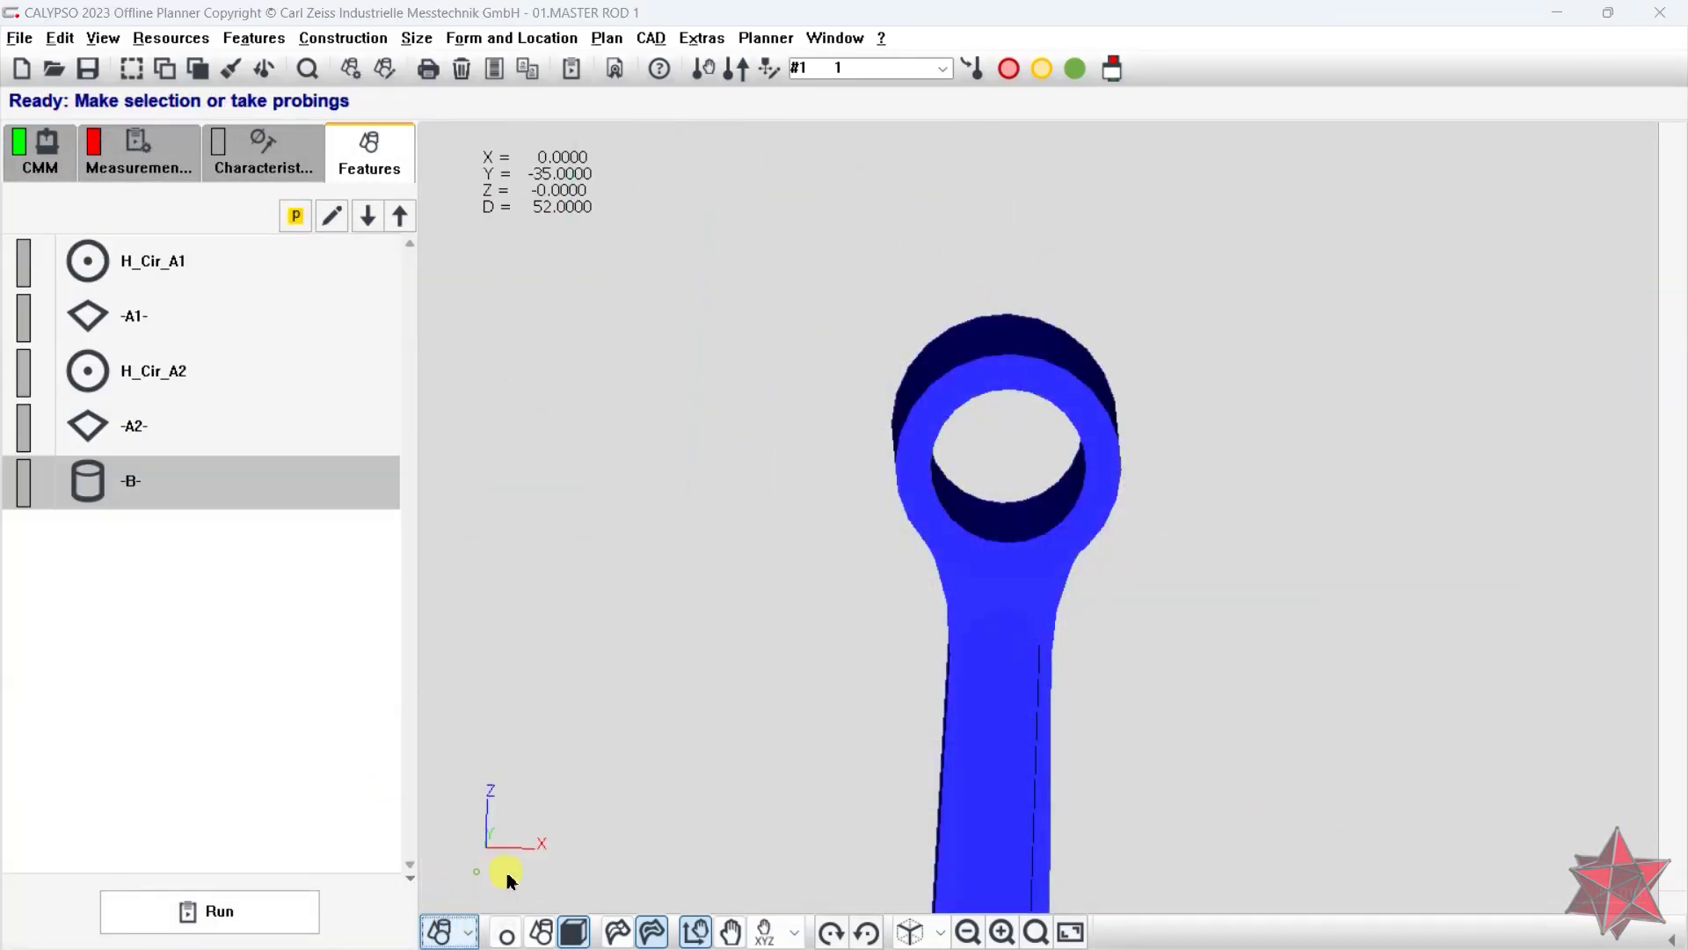
right_click(1159, 459)
left_click(442, 923)
left_click(470, 933)
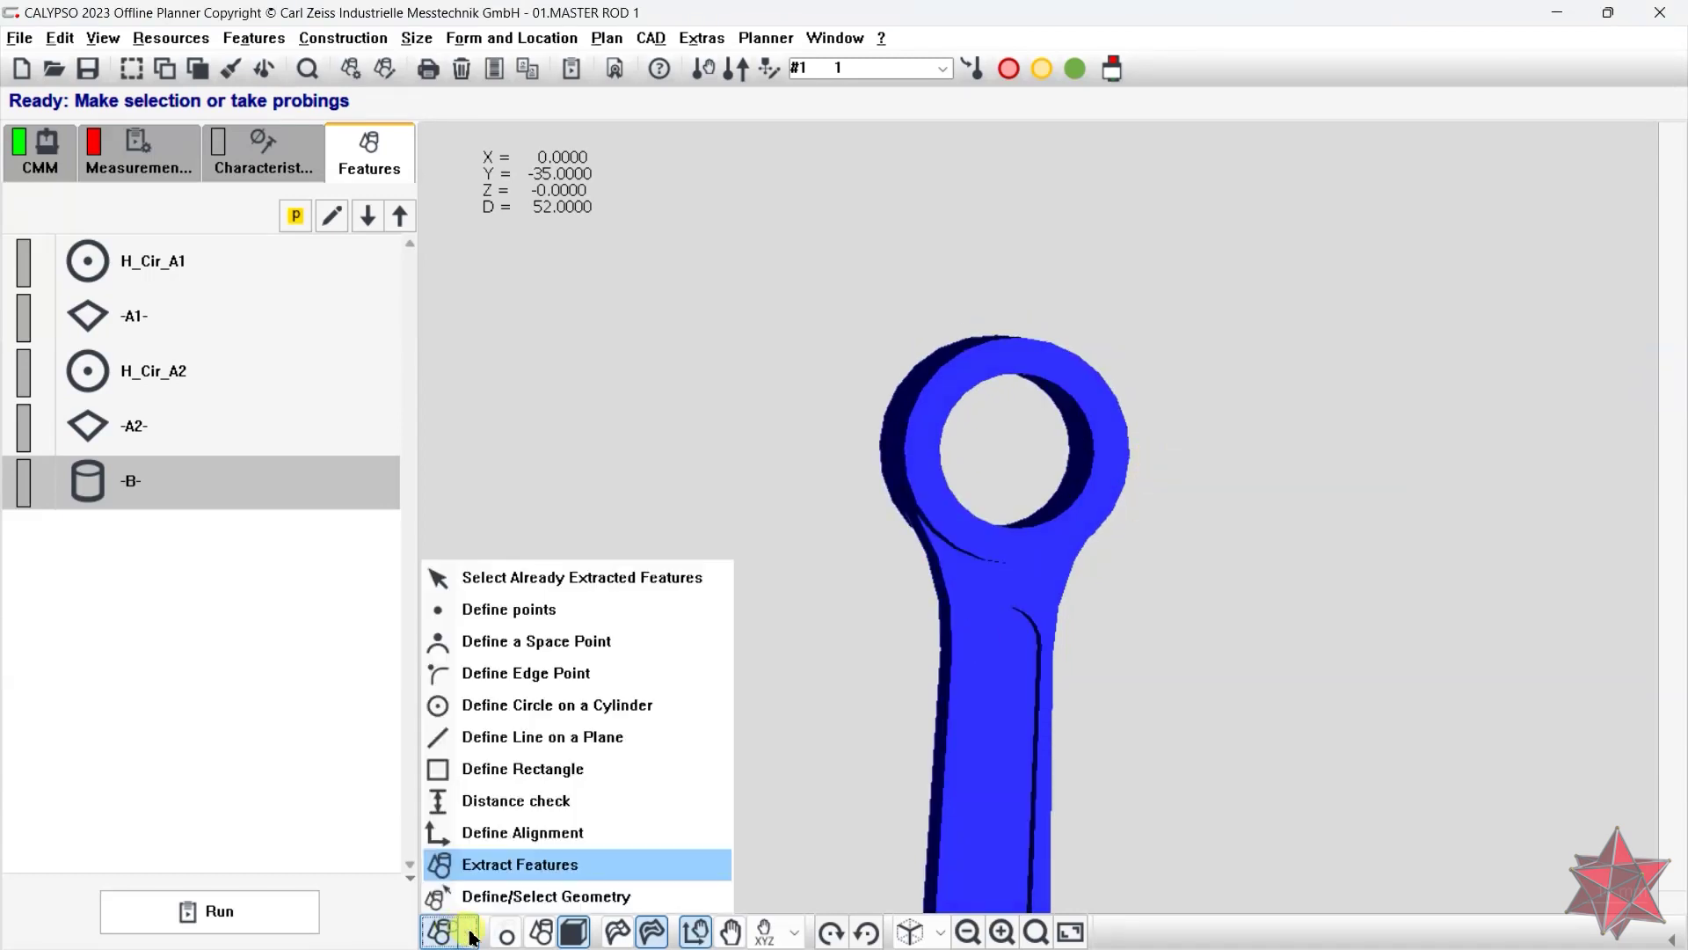
left_click(517, 716)
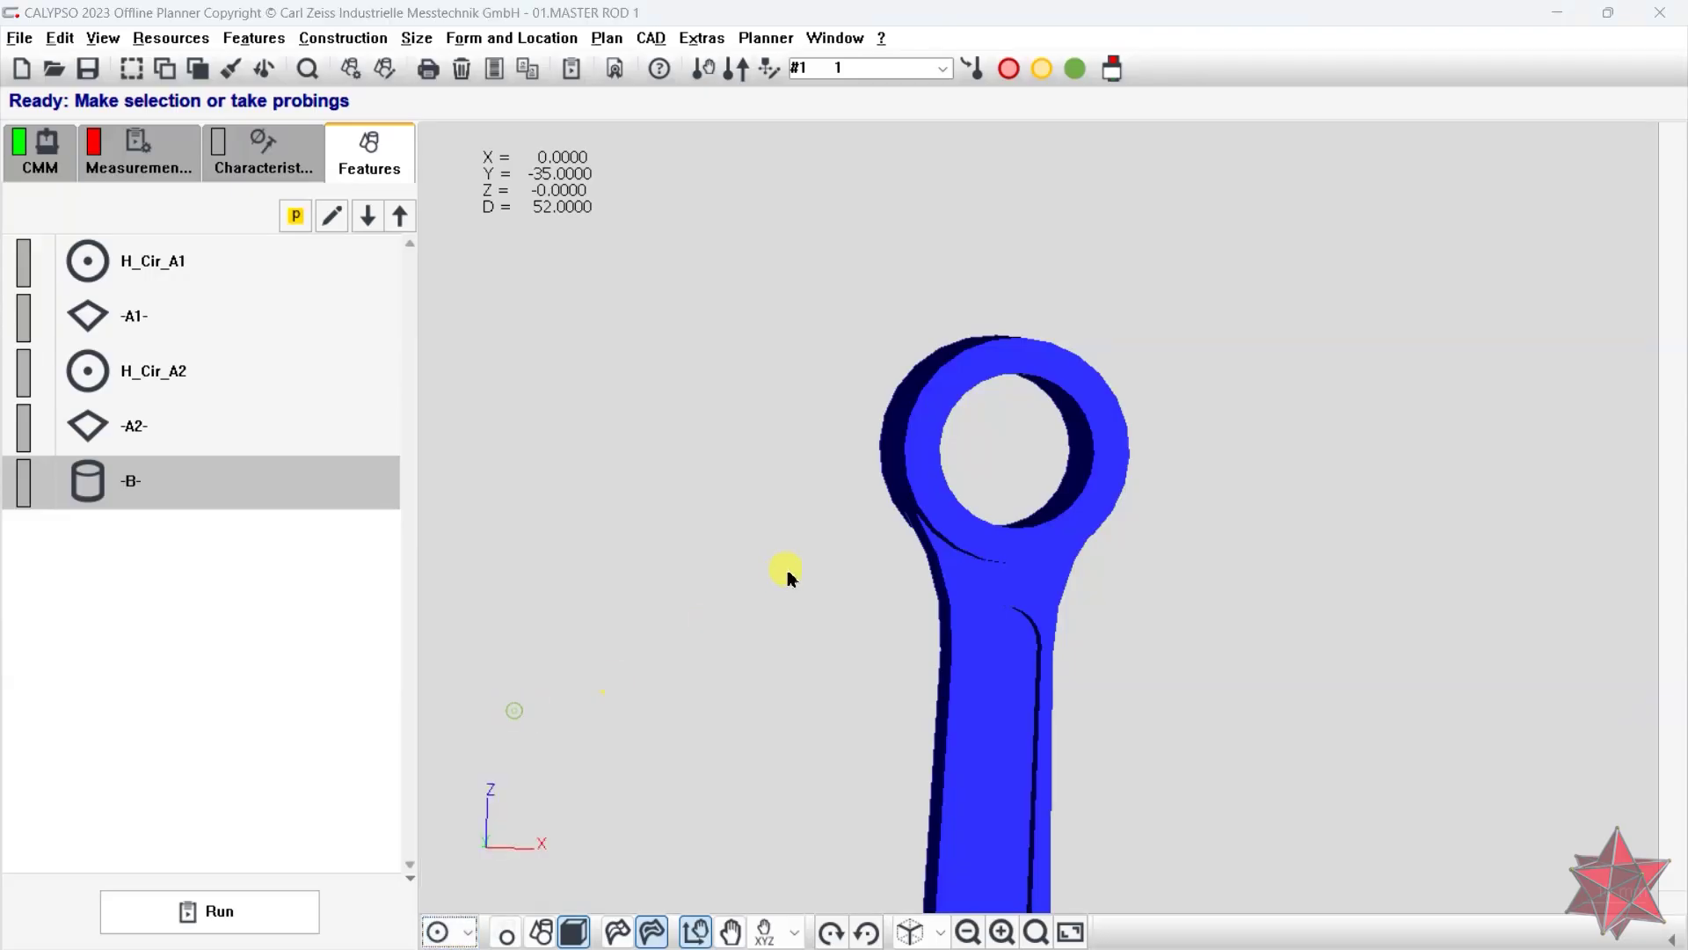
left_click_drag(797, 569, 859, 609)
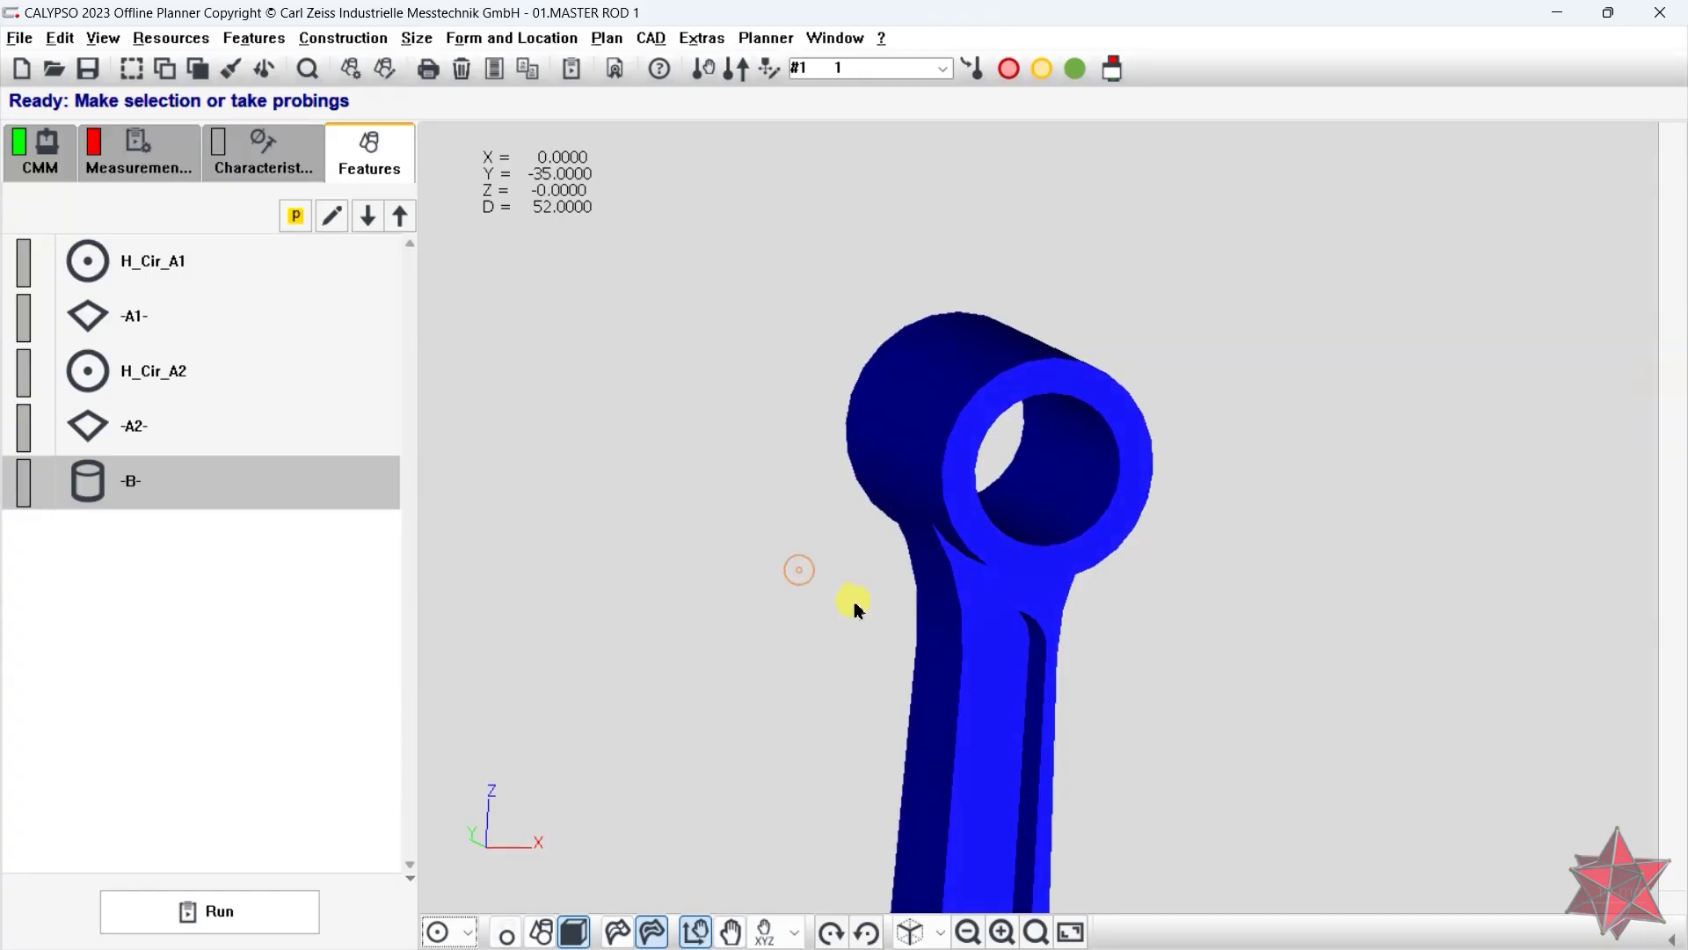
left_click(1061, 513)
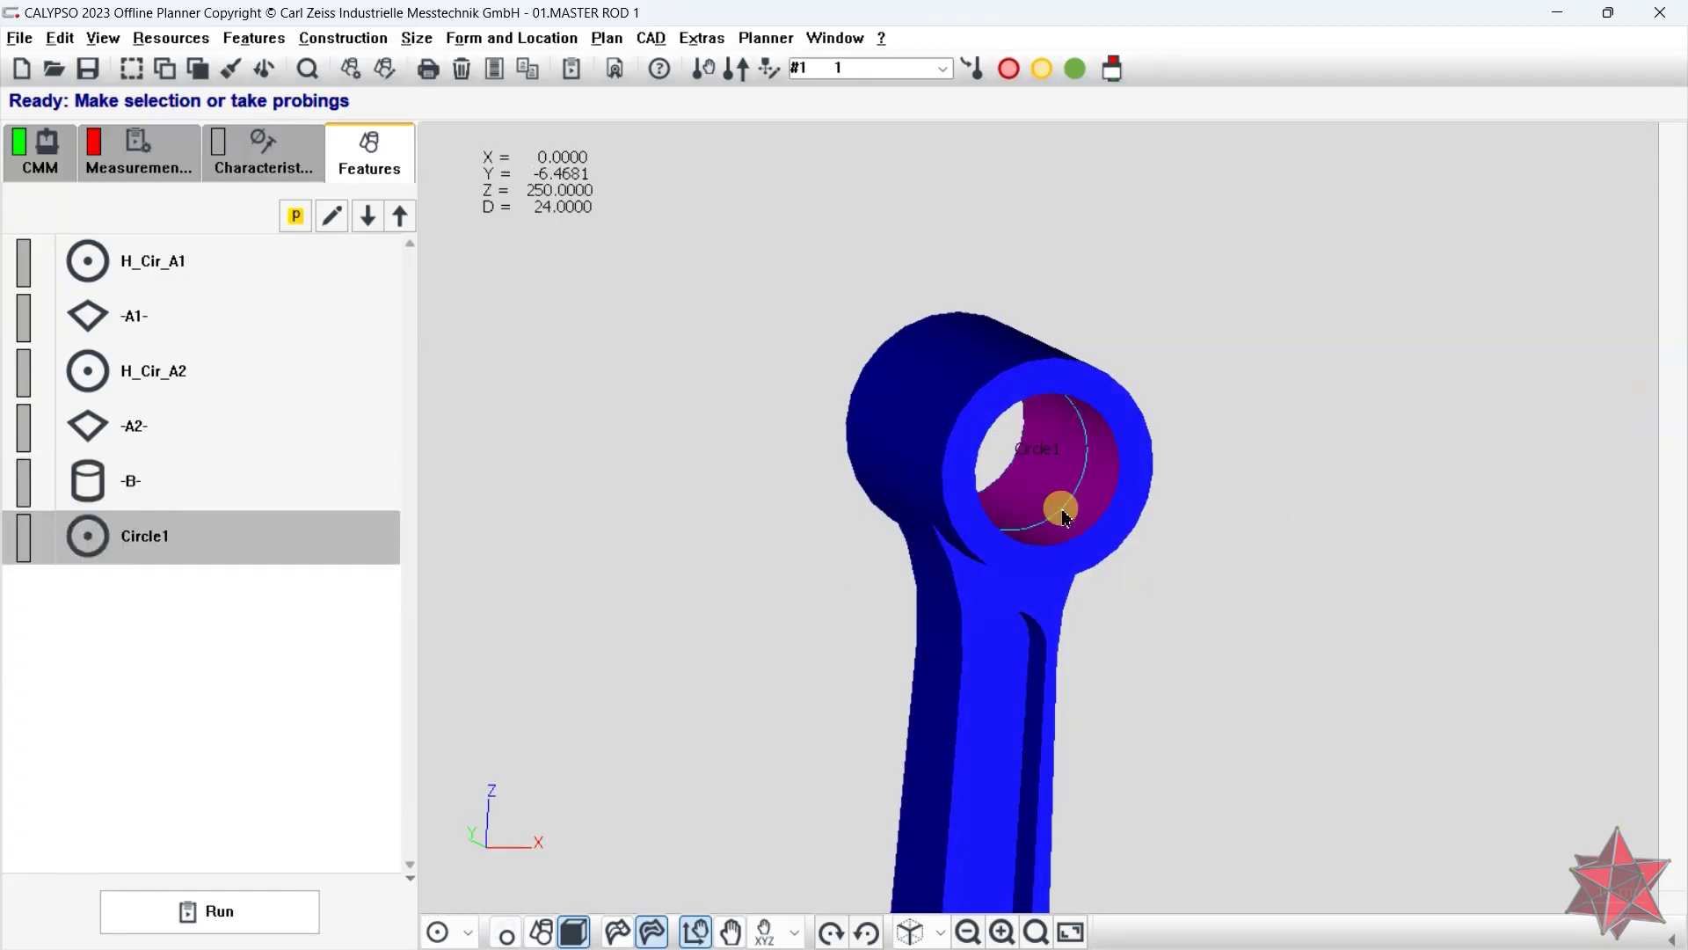
- Edit the number of points in the small-bore circle's path and name the circle H_Cir_C
double_click(162, 534)
left_click(377, 330)
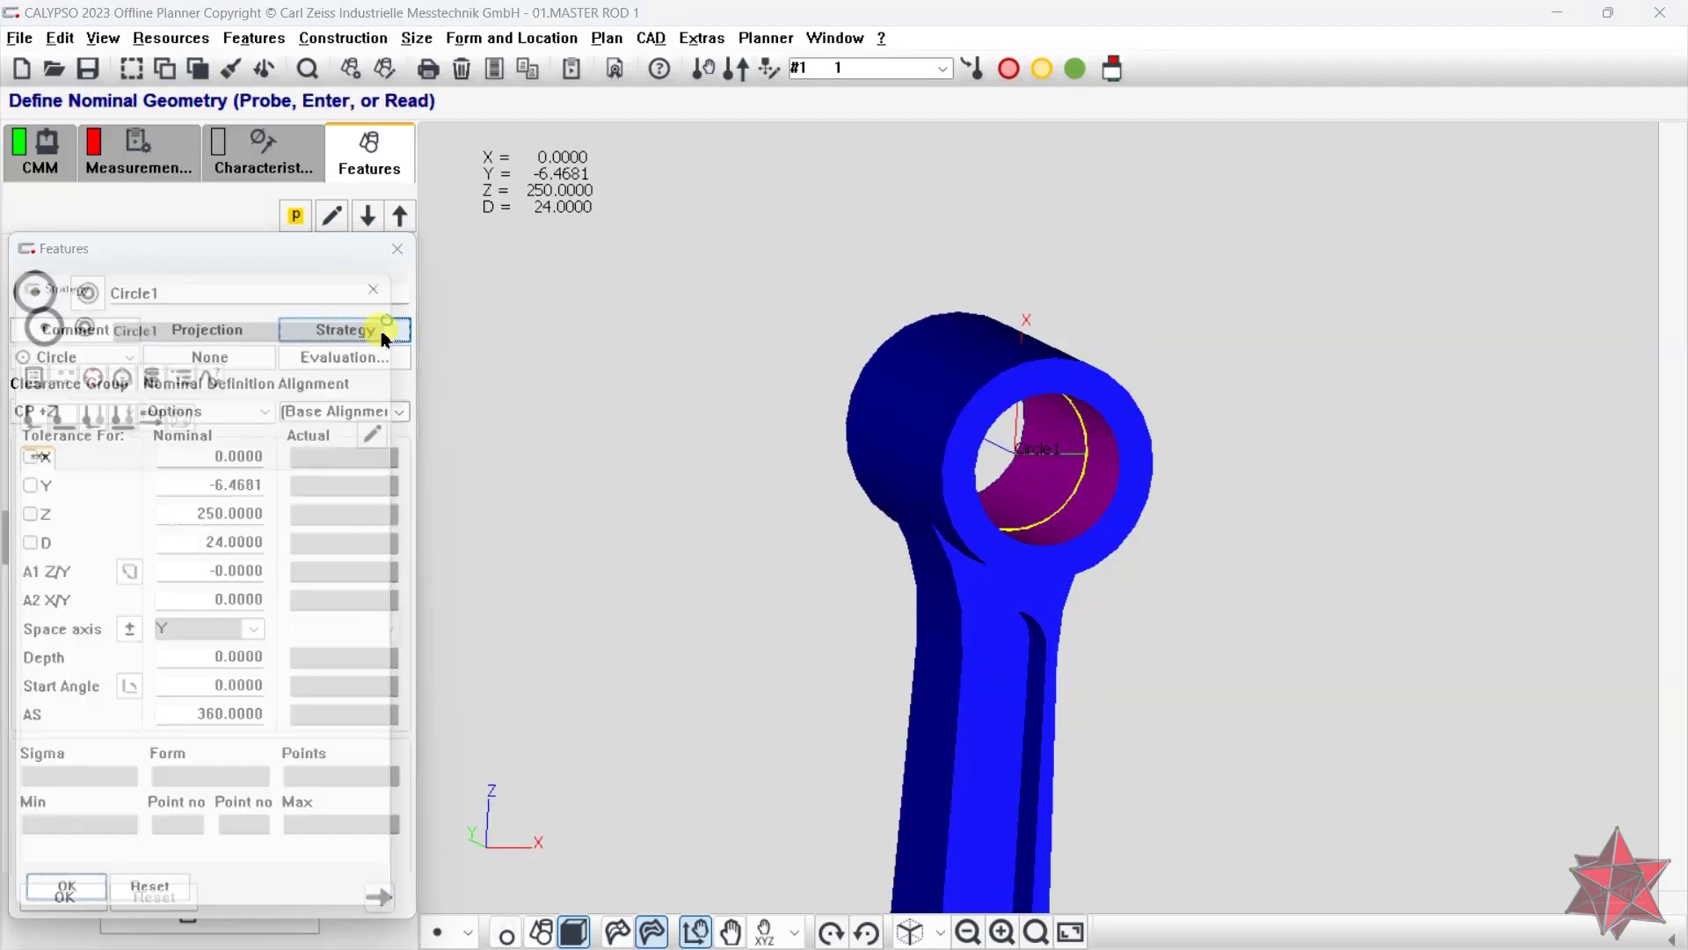
double_click(184, 532)
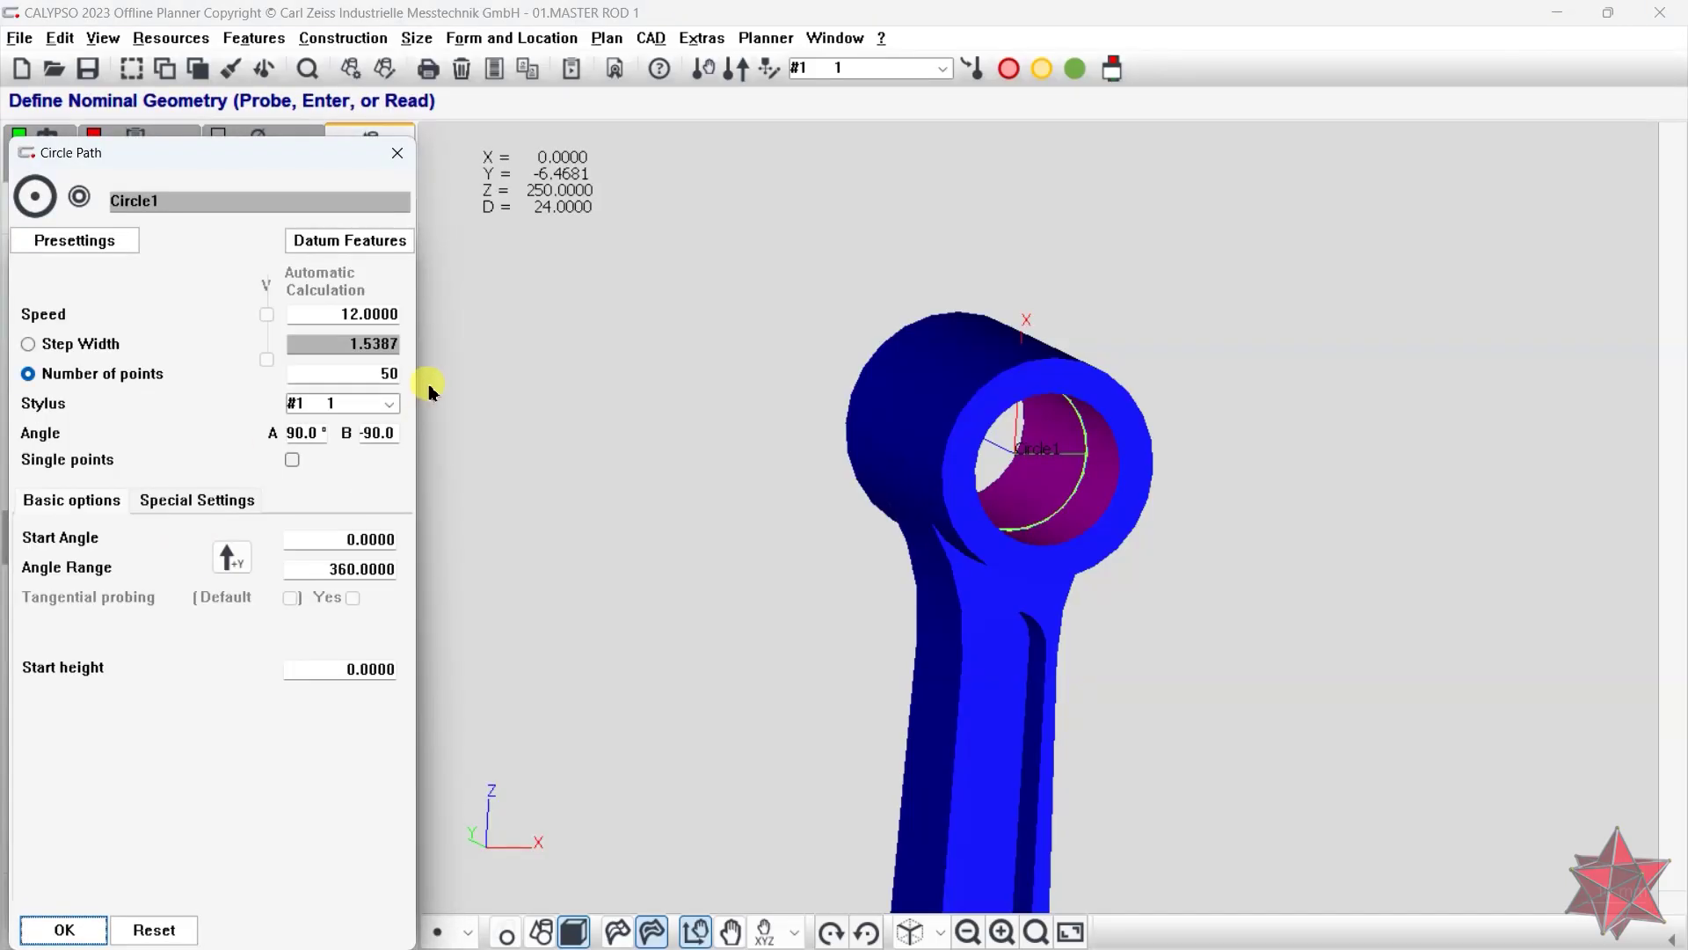
left_click_drag(381, 374, 530, 405)
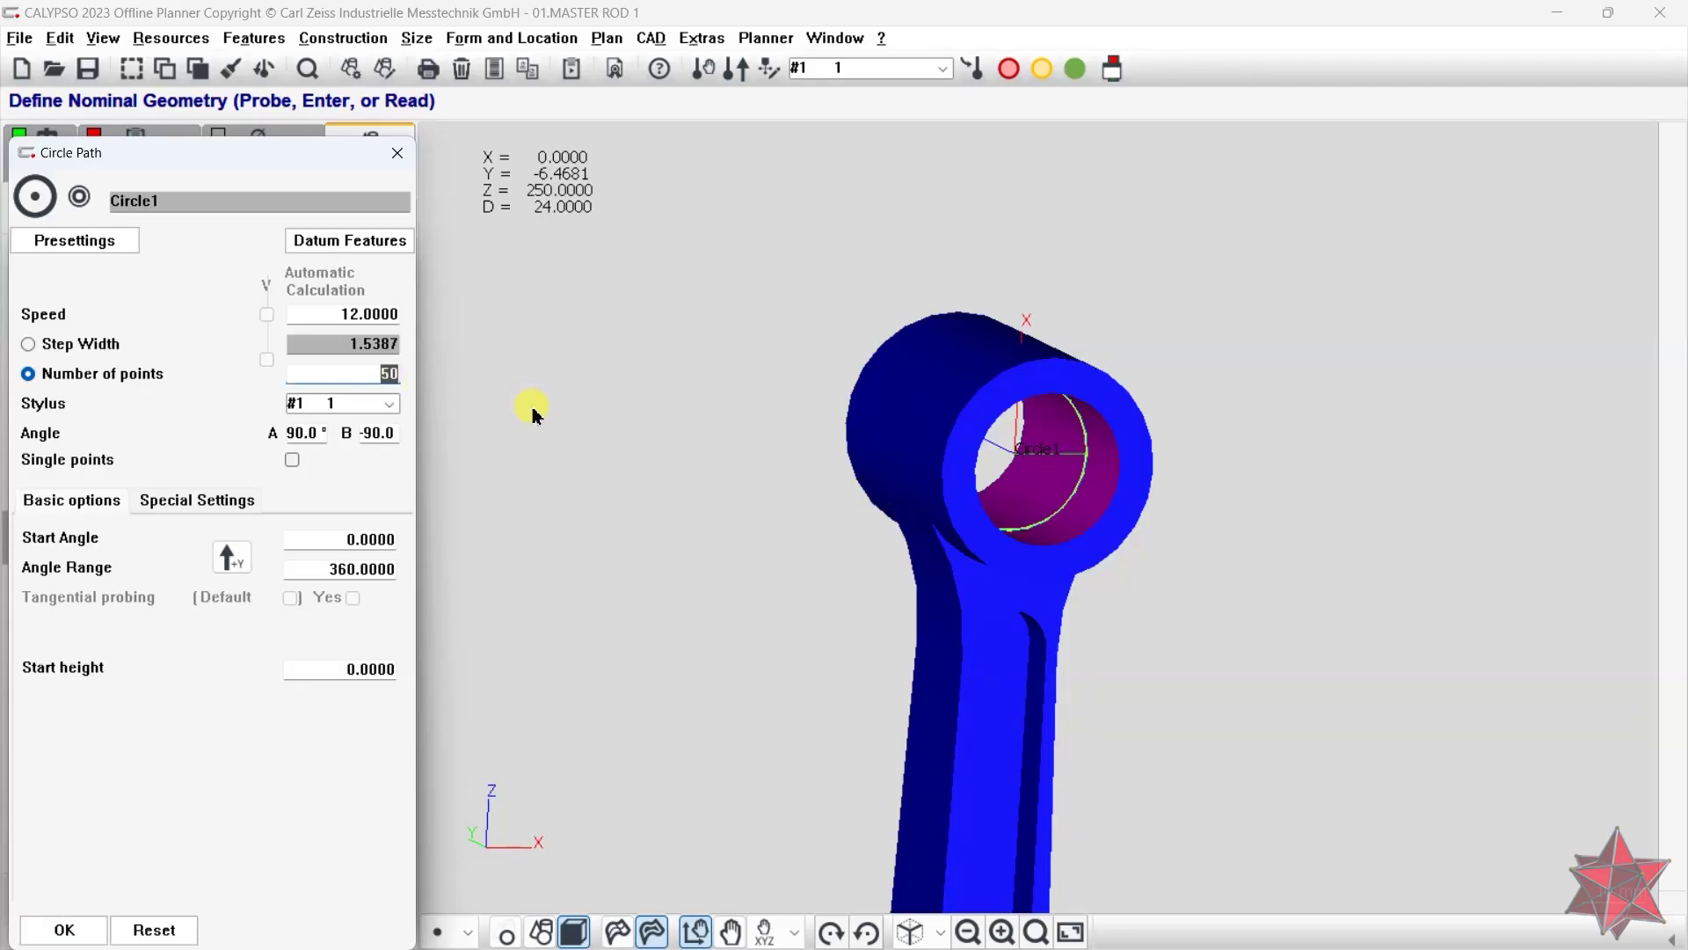
key("Tab")
- Link the nominal X of the small bore's Cylinder1 to the formula getActual("H_Cir_C").x
double_click(144, 587)
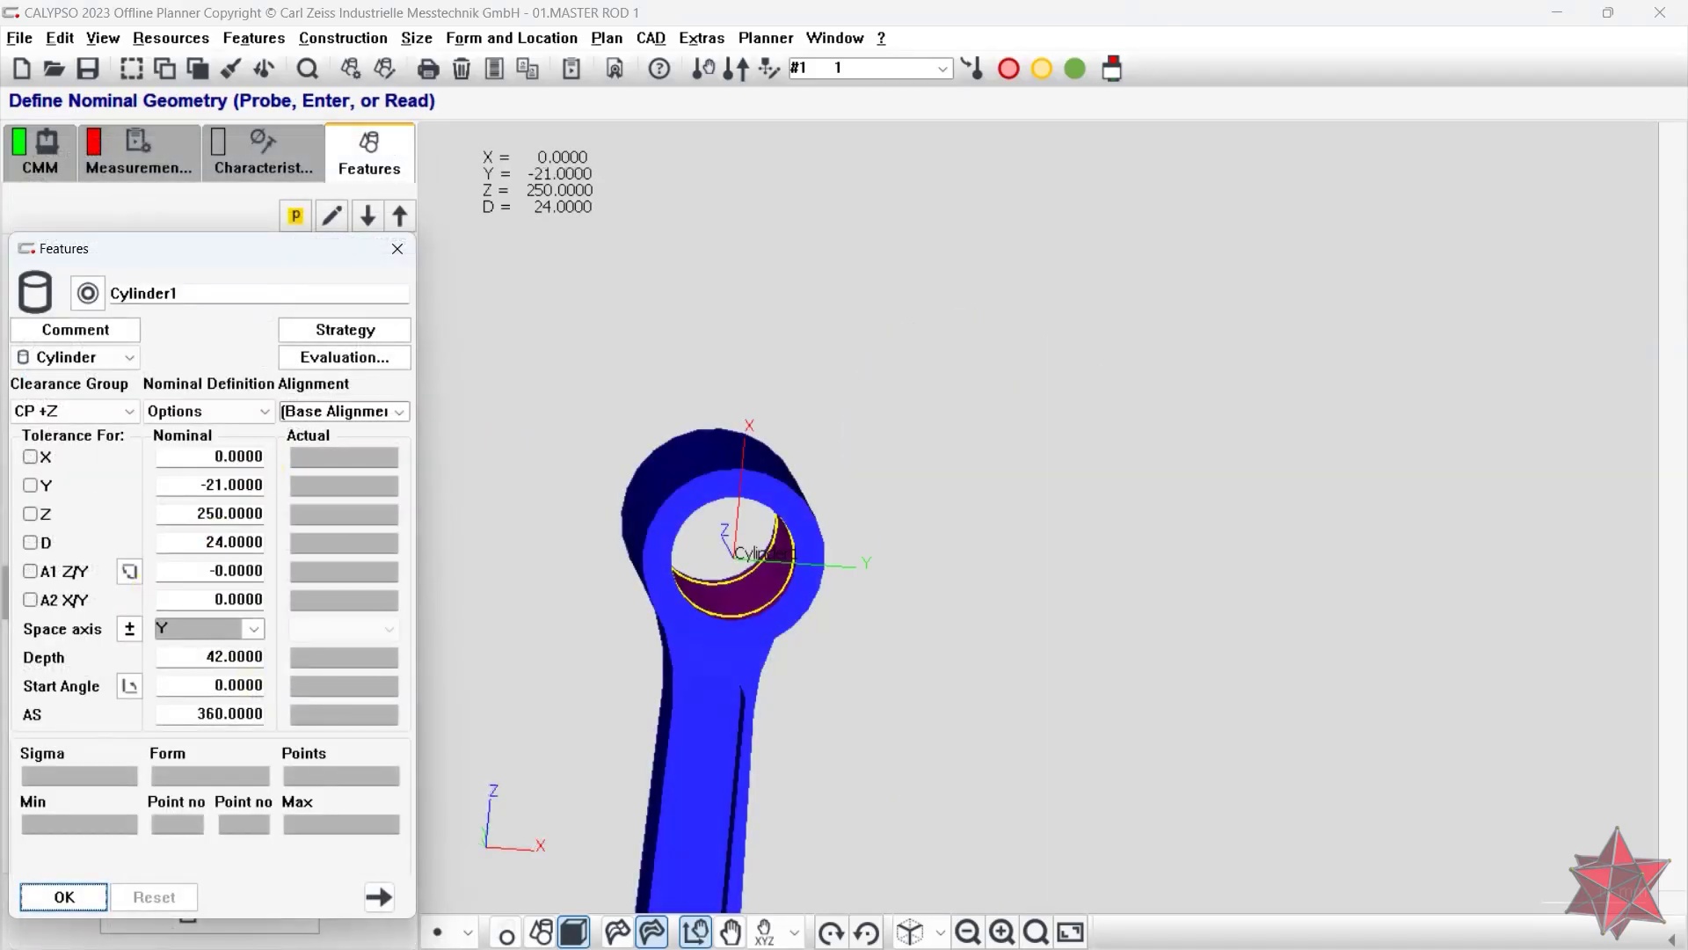
right_click(180, 452)
left_click(255, 460)
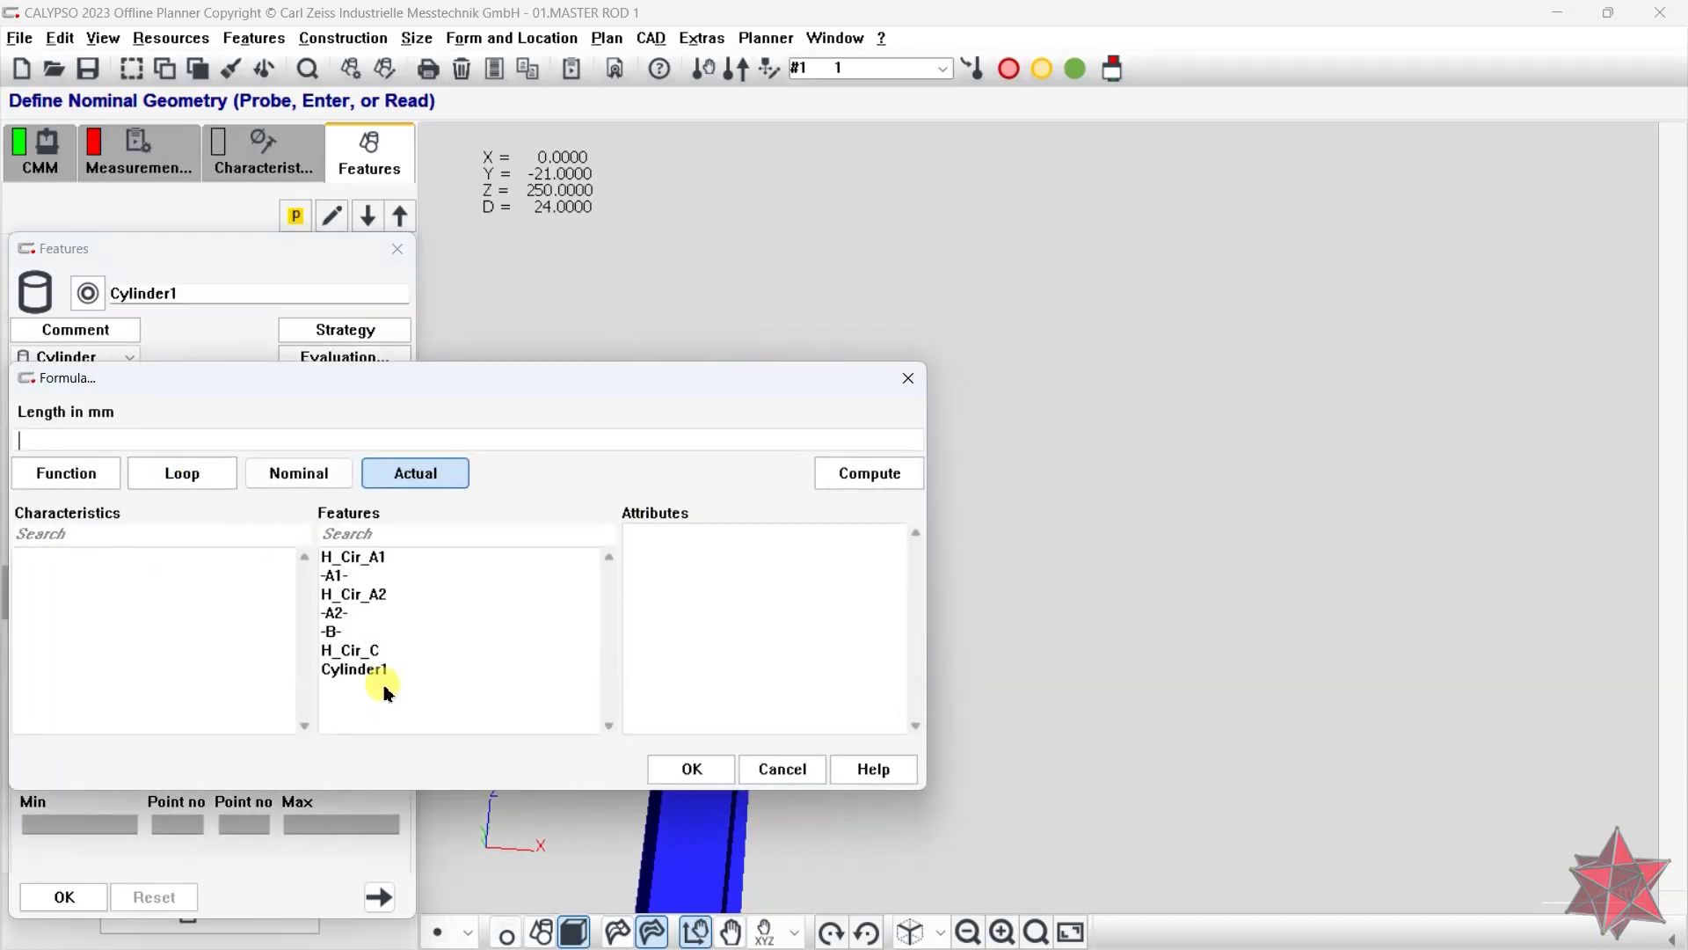
left_click(376, 650)
double_click(641, 538)
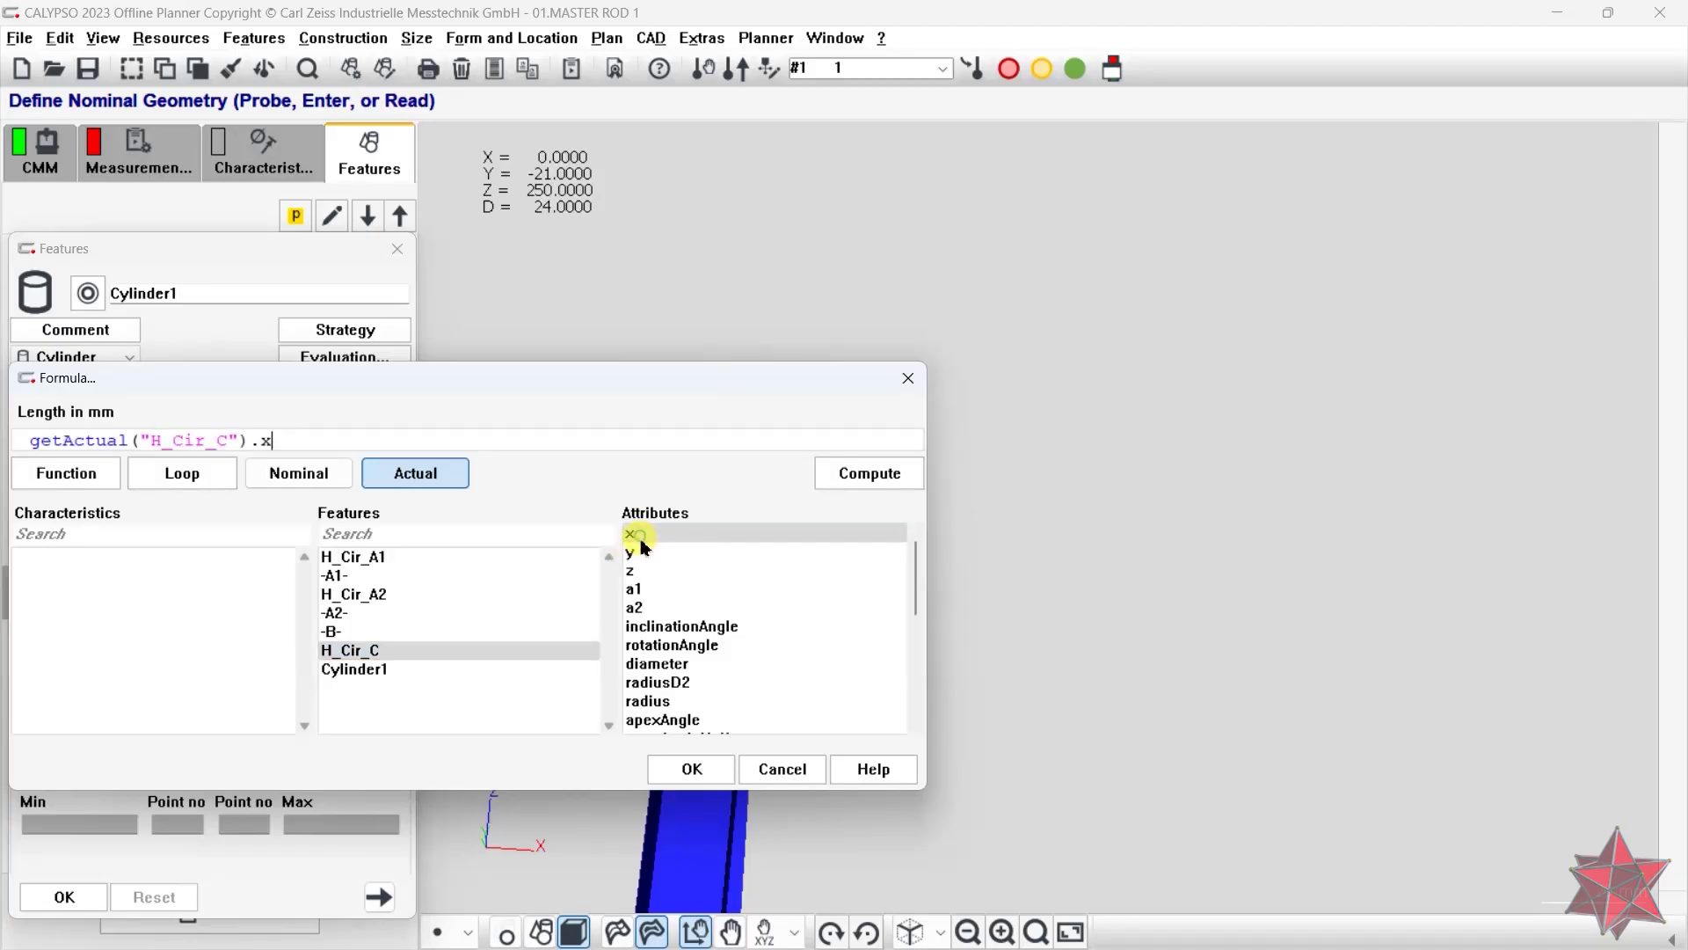
left_click(669, 769)
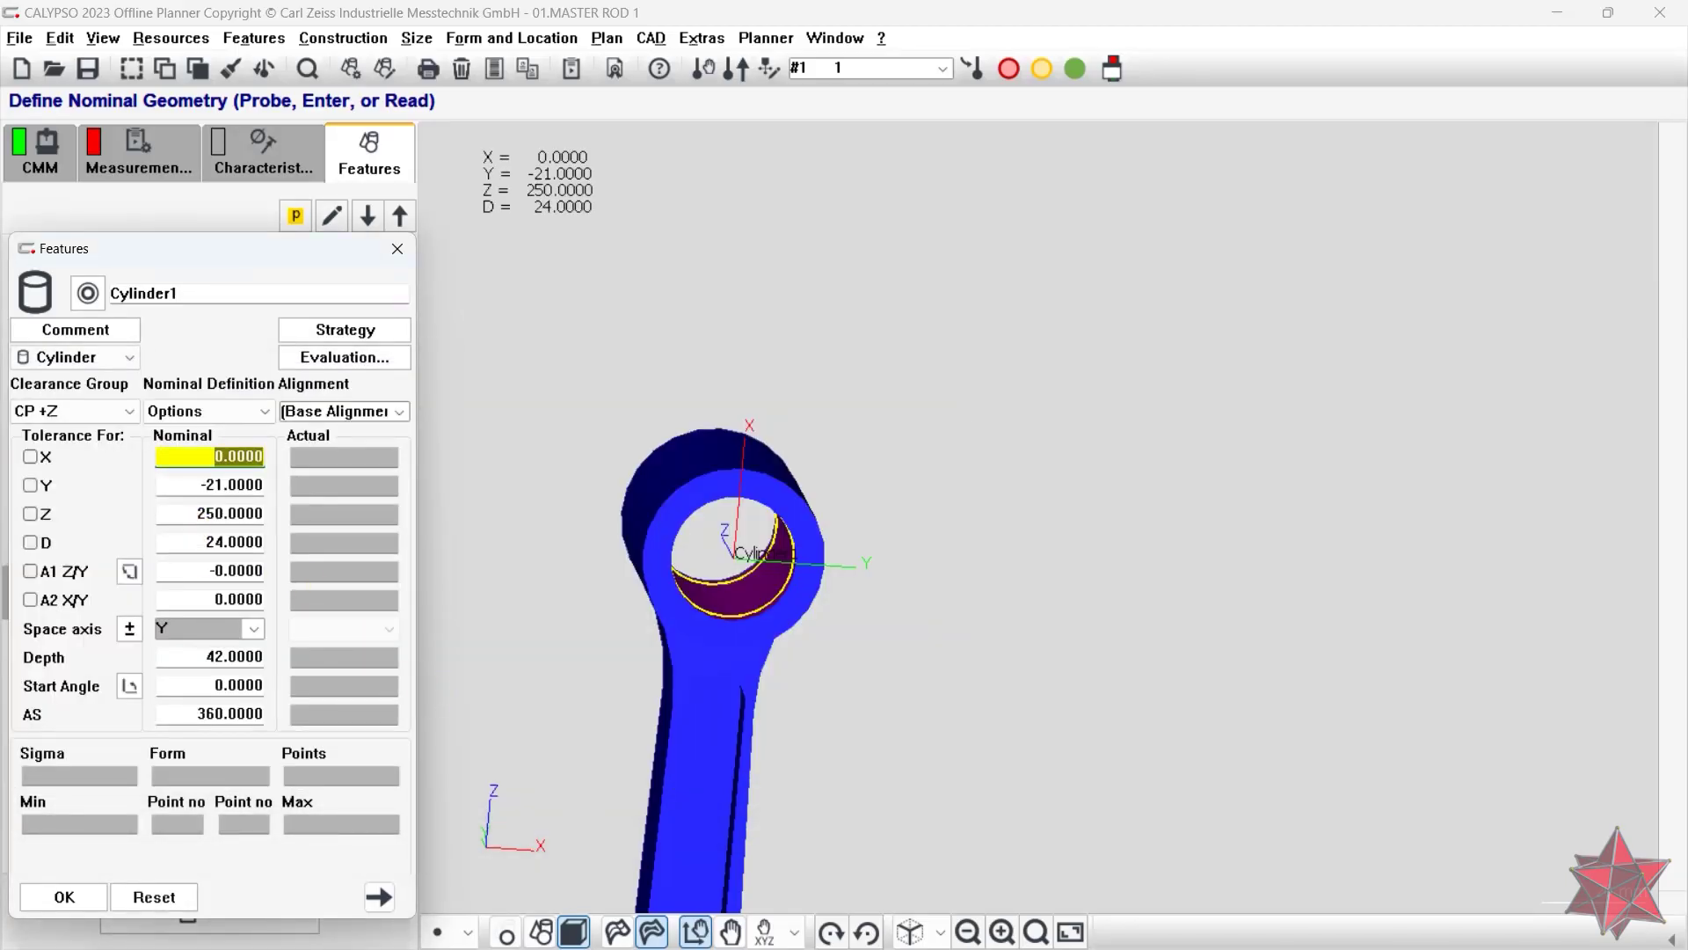
- Link the nominal Z of Cylinder1 to the actual z value of H_Cir_C with a formula
right_click(195, 513)
left_click(211, 527)
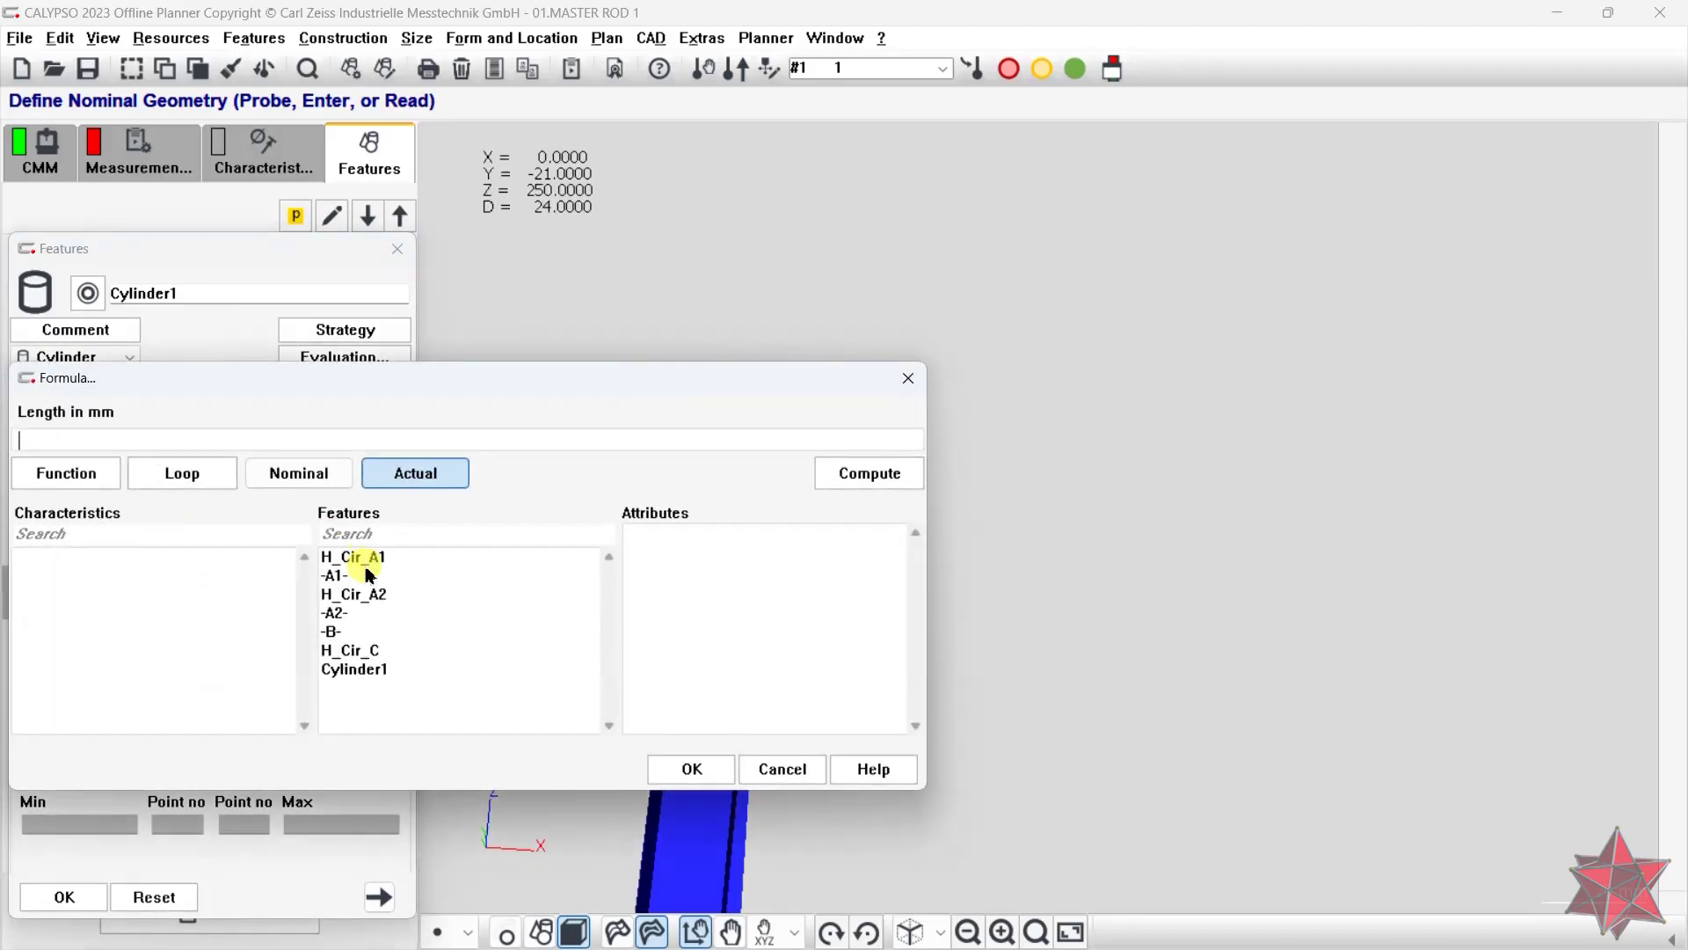
left_click(340, 649)
left_click(645, 573)
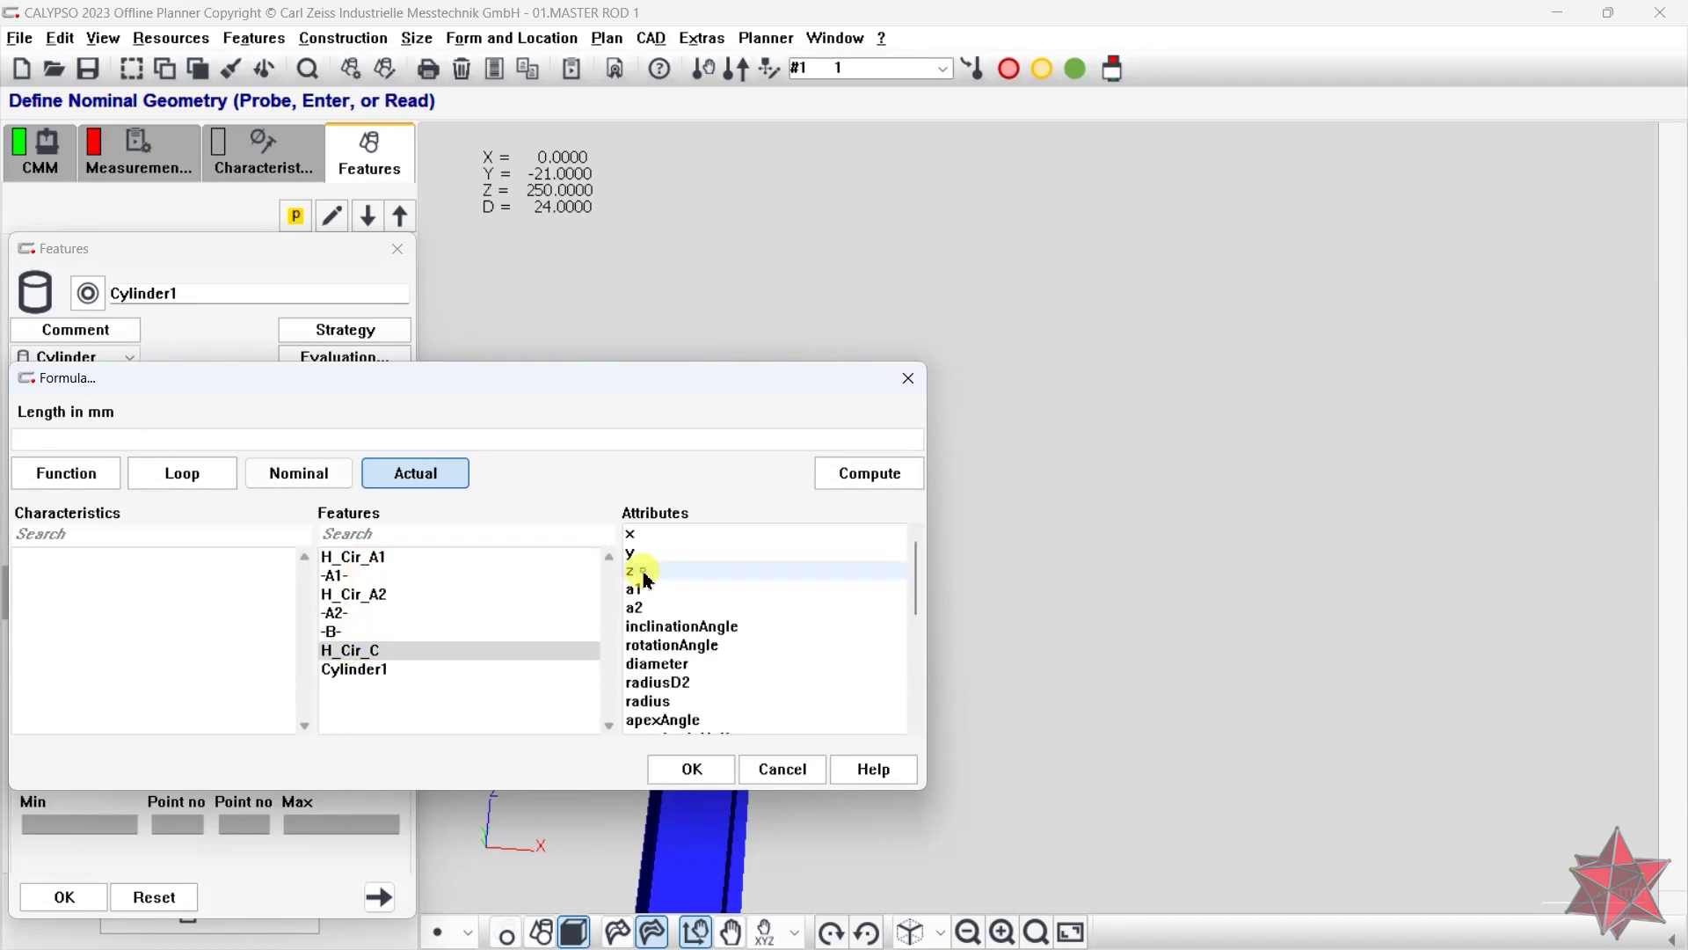
double_click(644, 573)
left_click(688, 768)
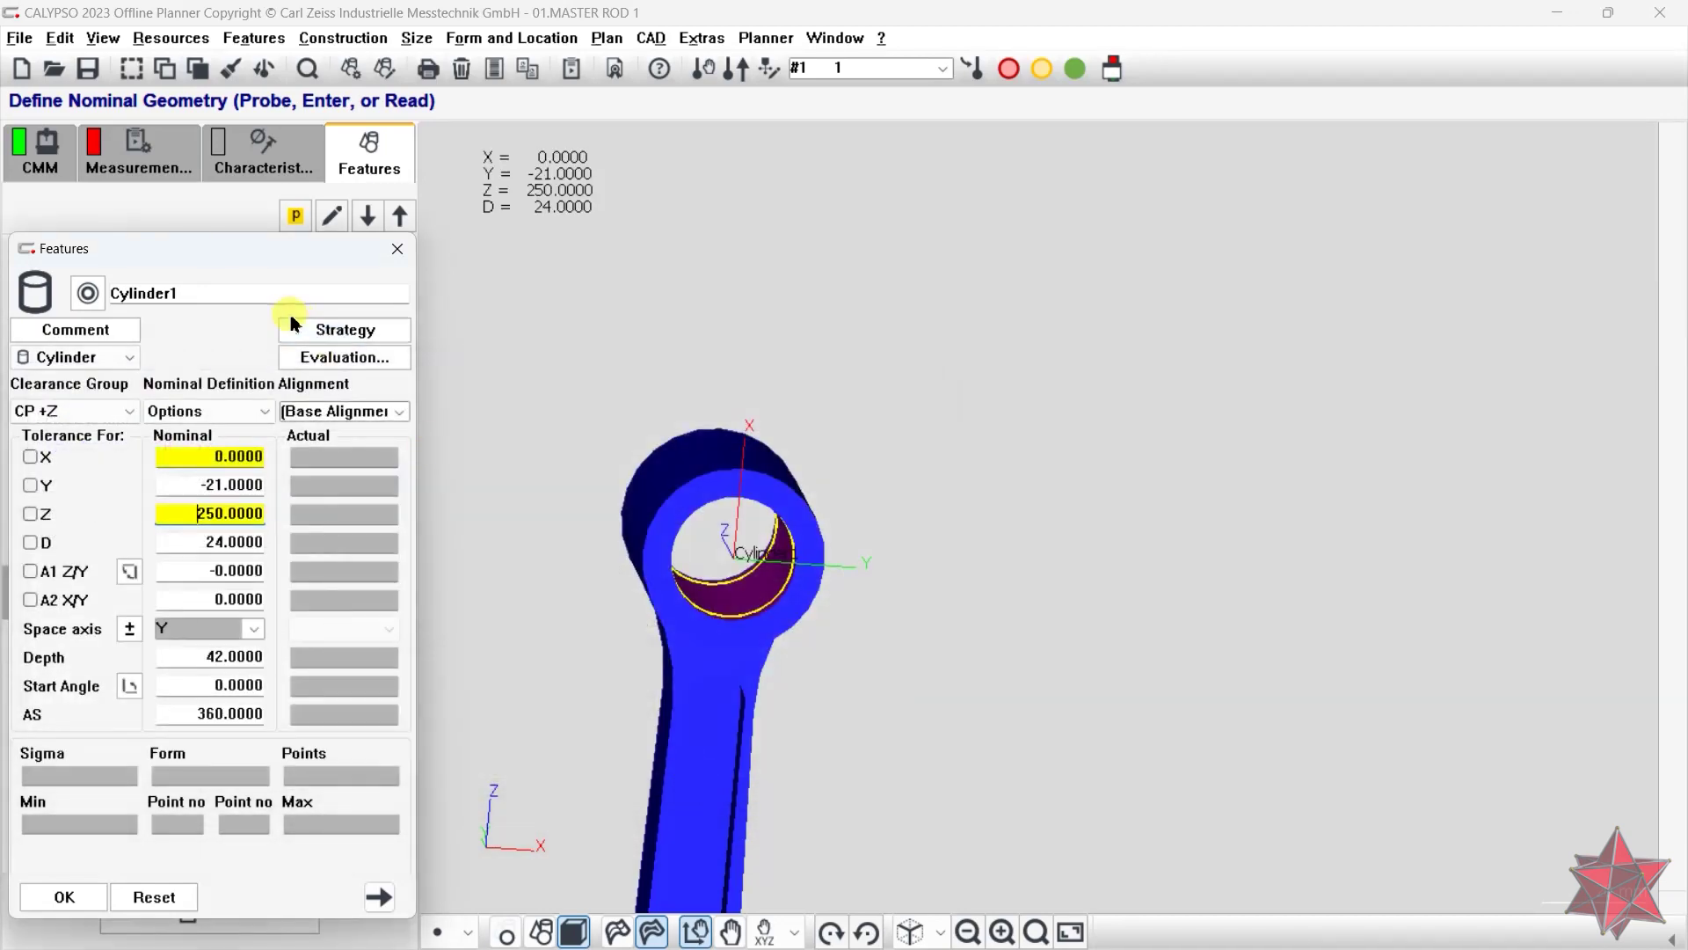
- Give Cylinder1 a circle path strategy with 3 sections, speed 3 and 250 points per section
left_click(369, 333)
key("alt+Tab")
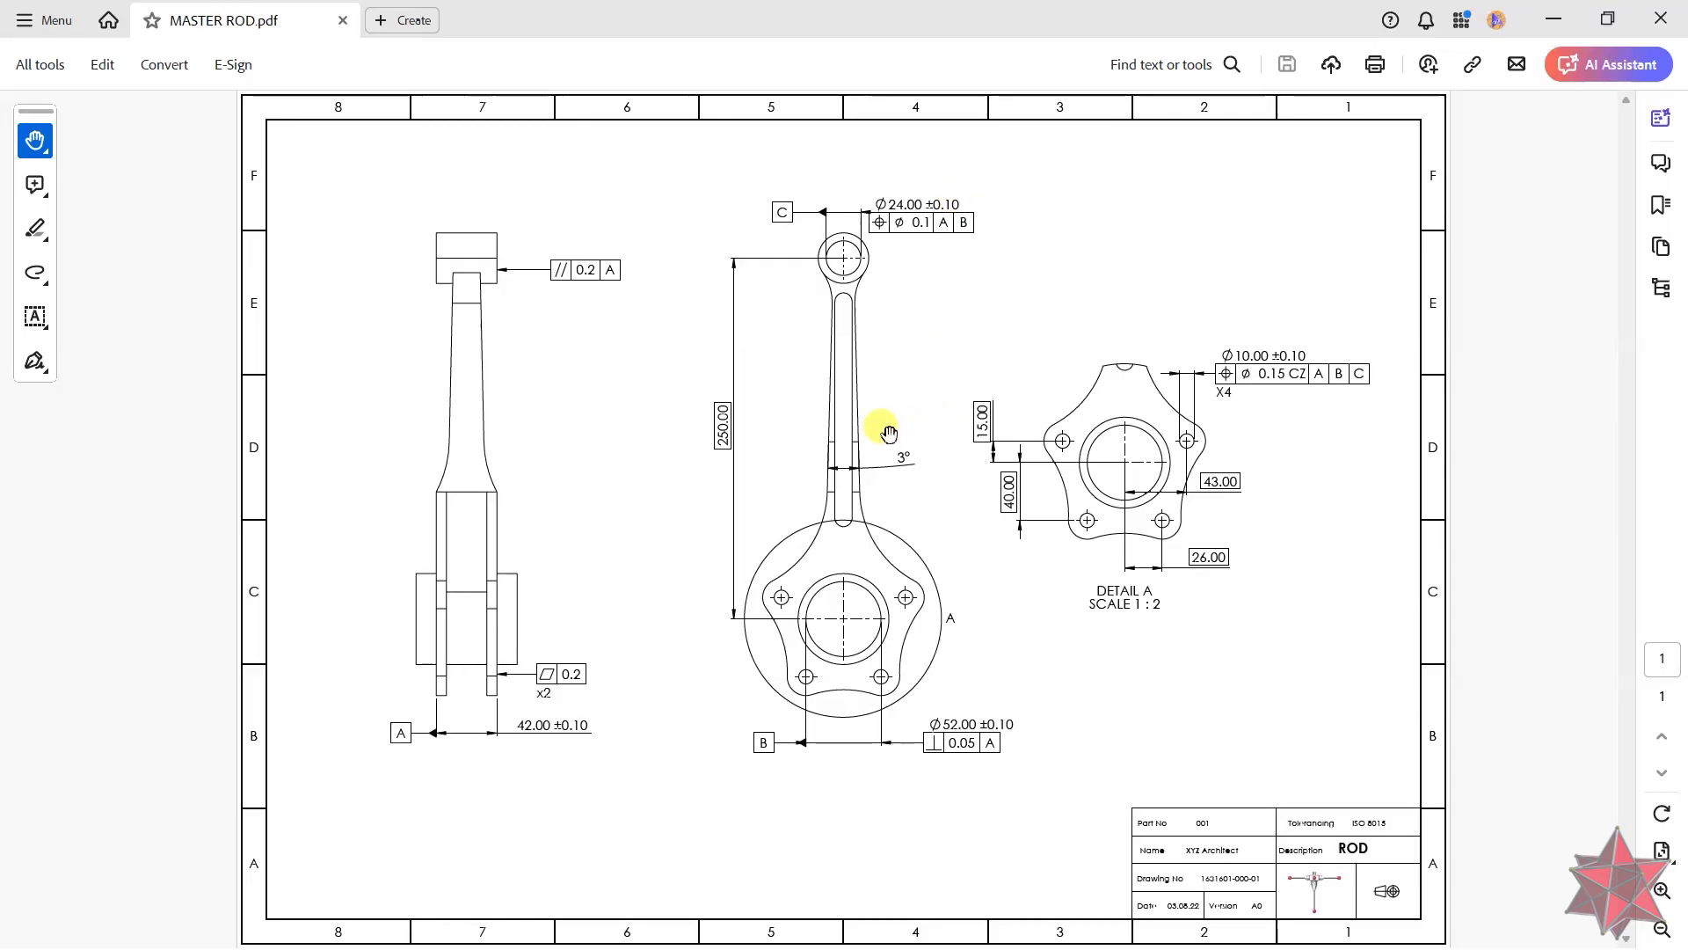
key("alt+Tab")
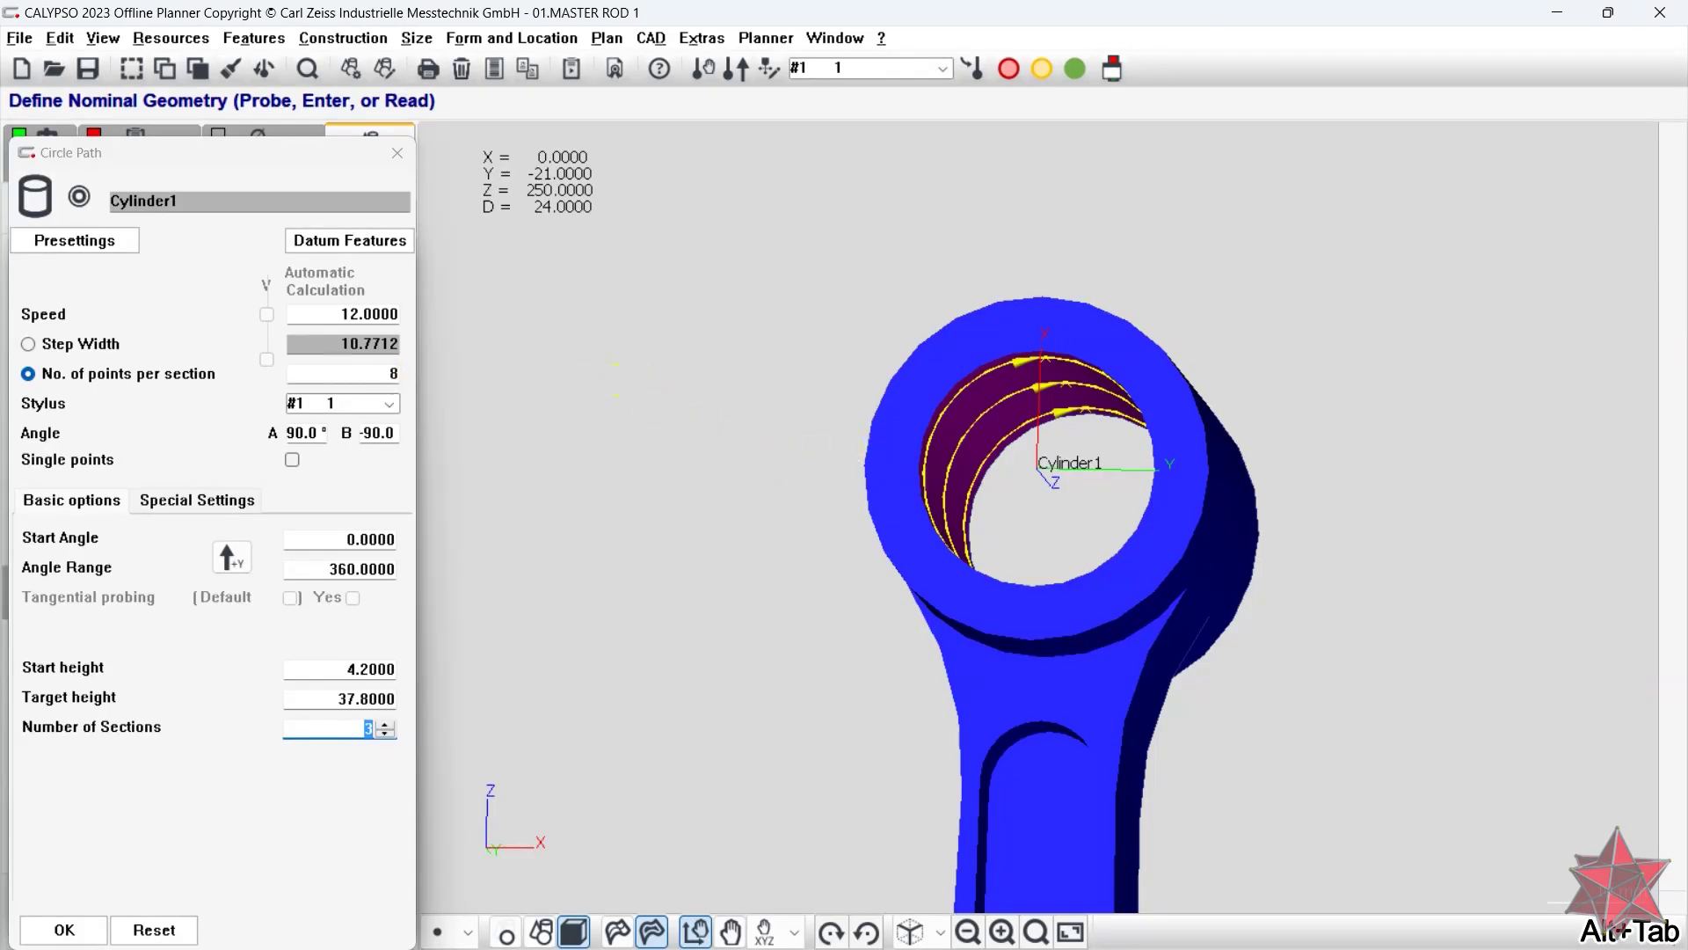
left_click(323, 312)
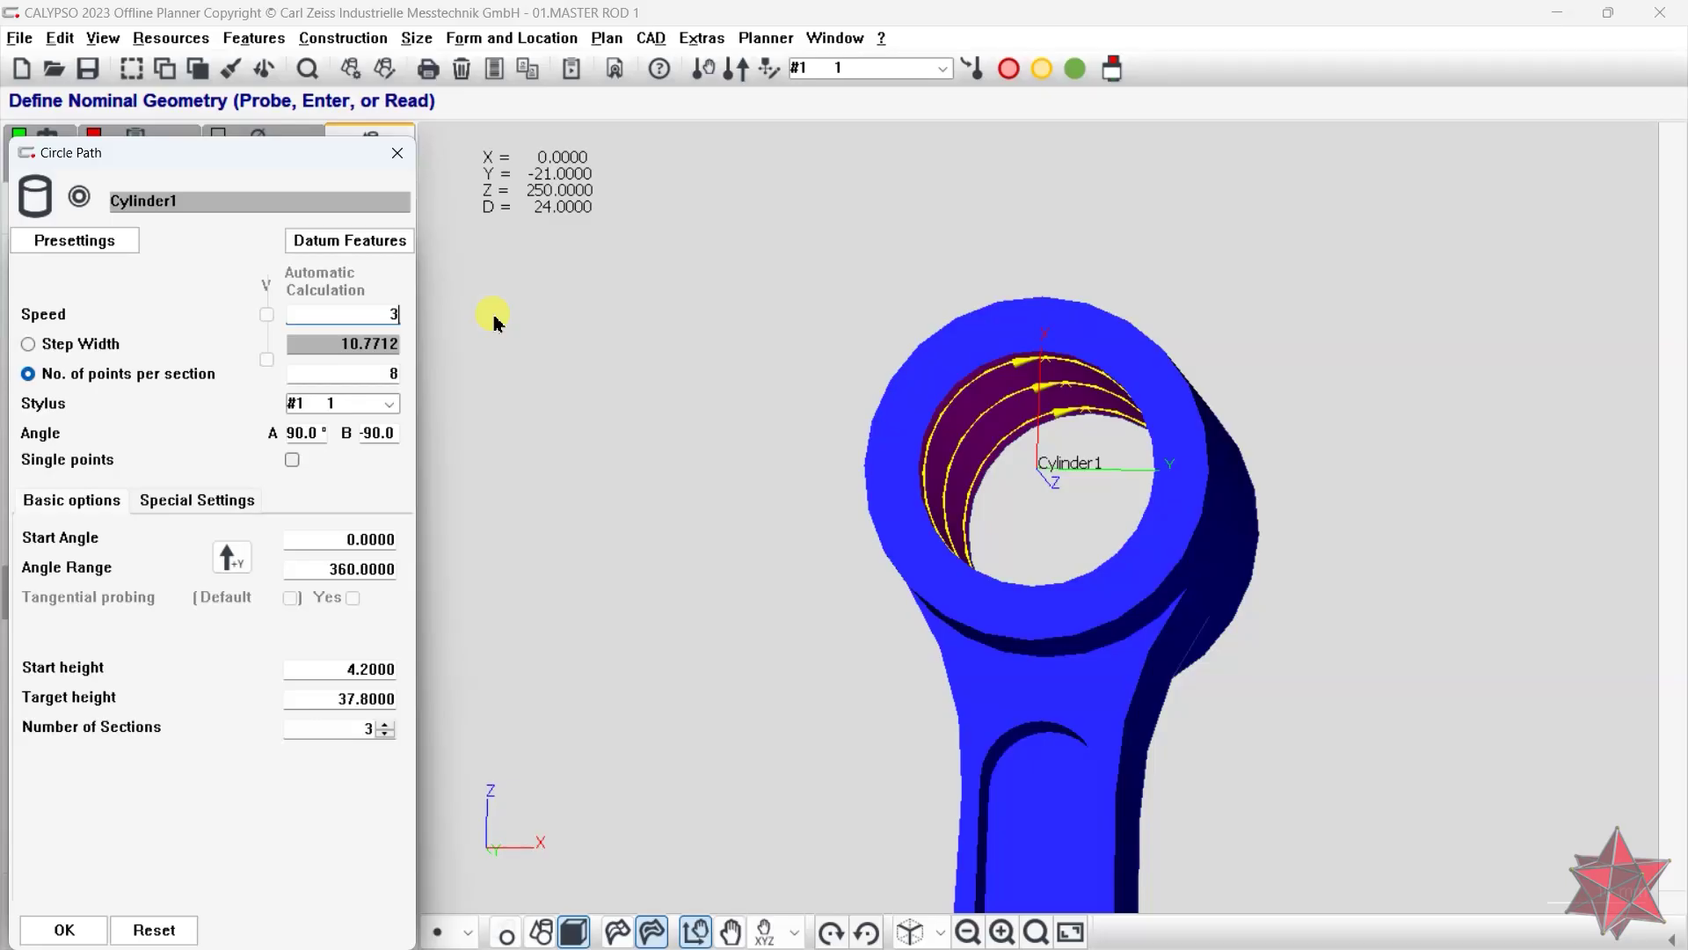
type("3")
left_click(313, 373)
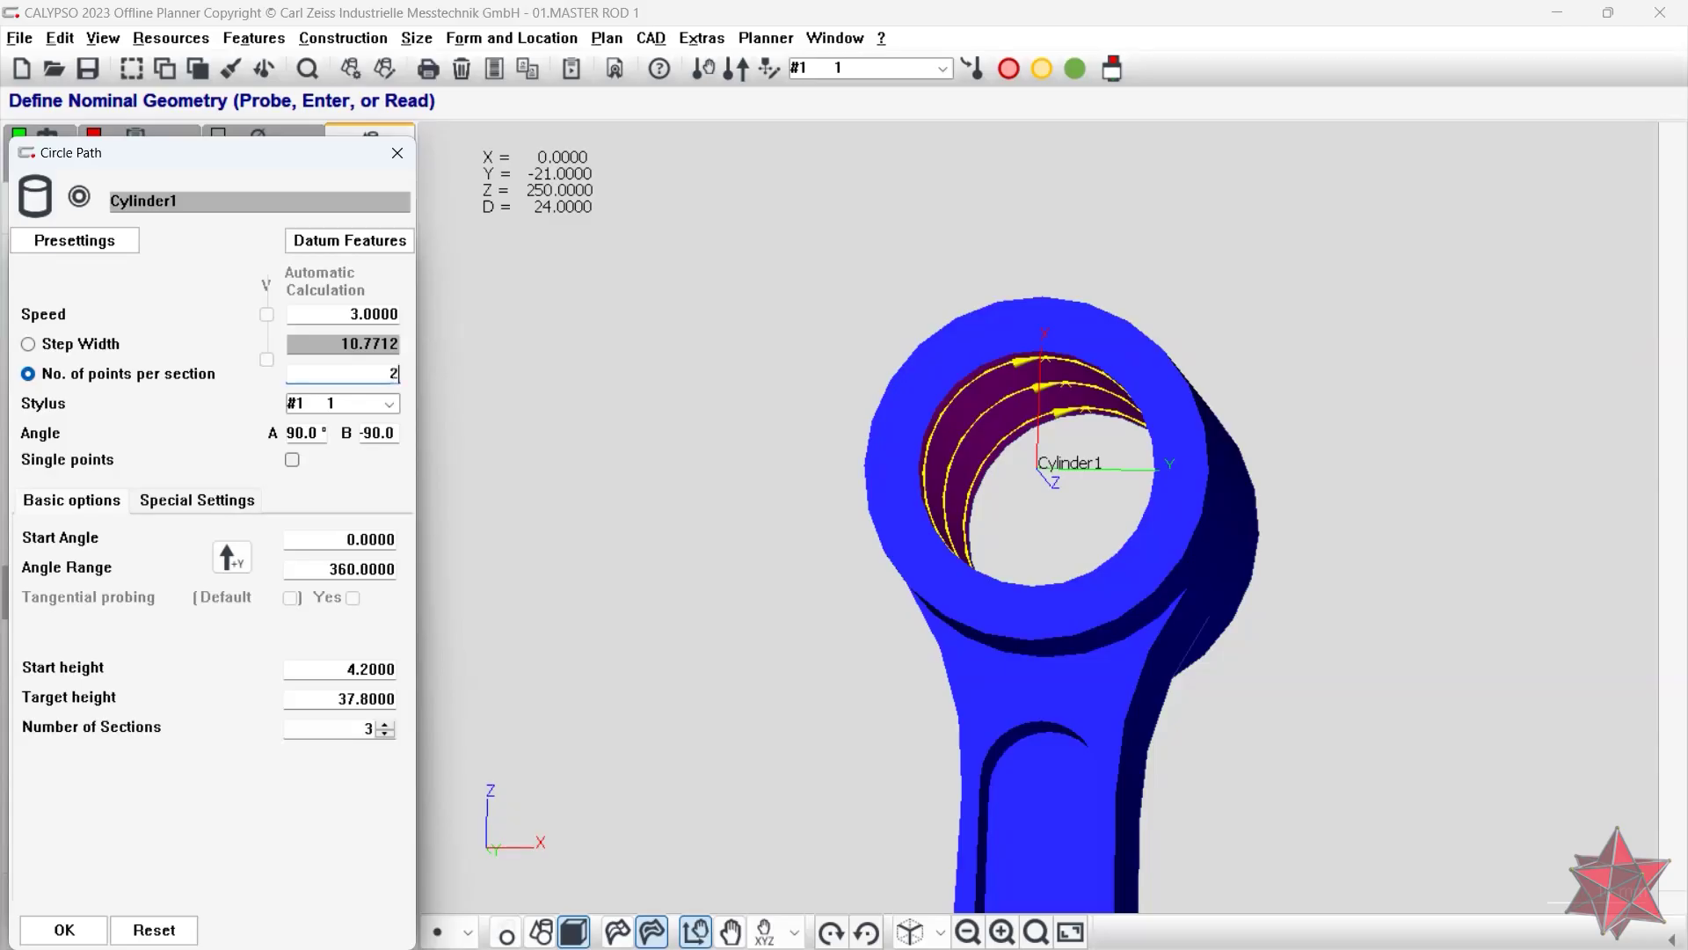
type("250")
key("Tab")
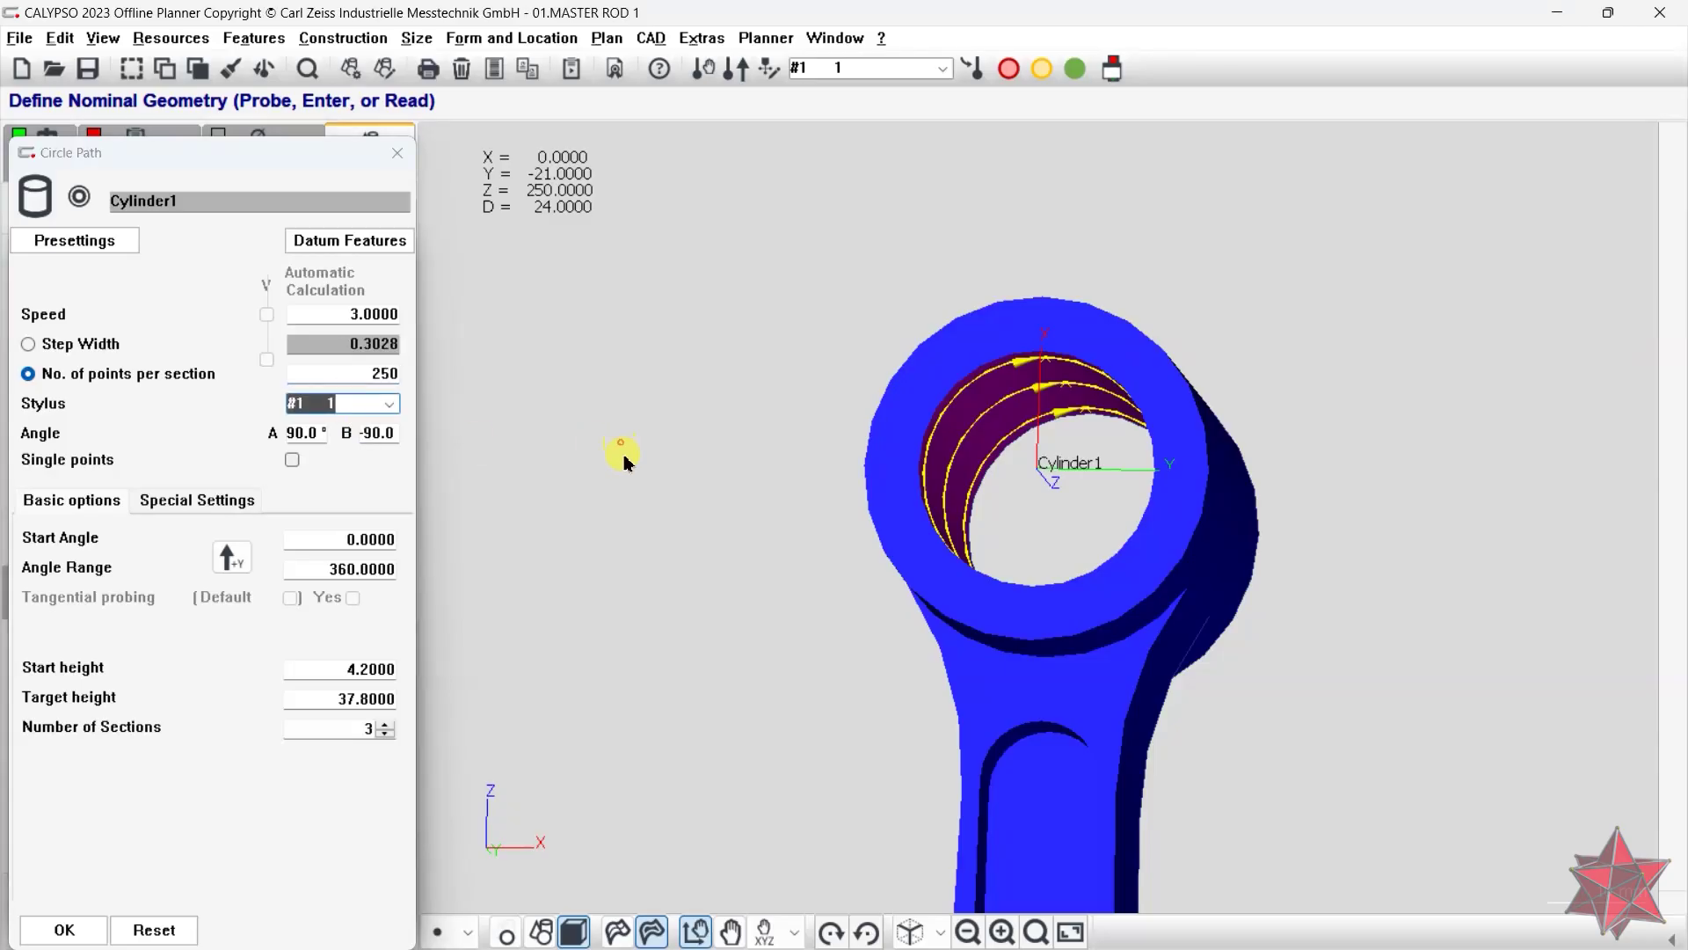
left_click_drag(614, 452, 592, 607)
left_click(64, 929)
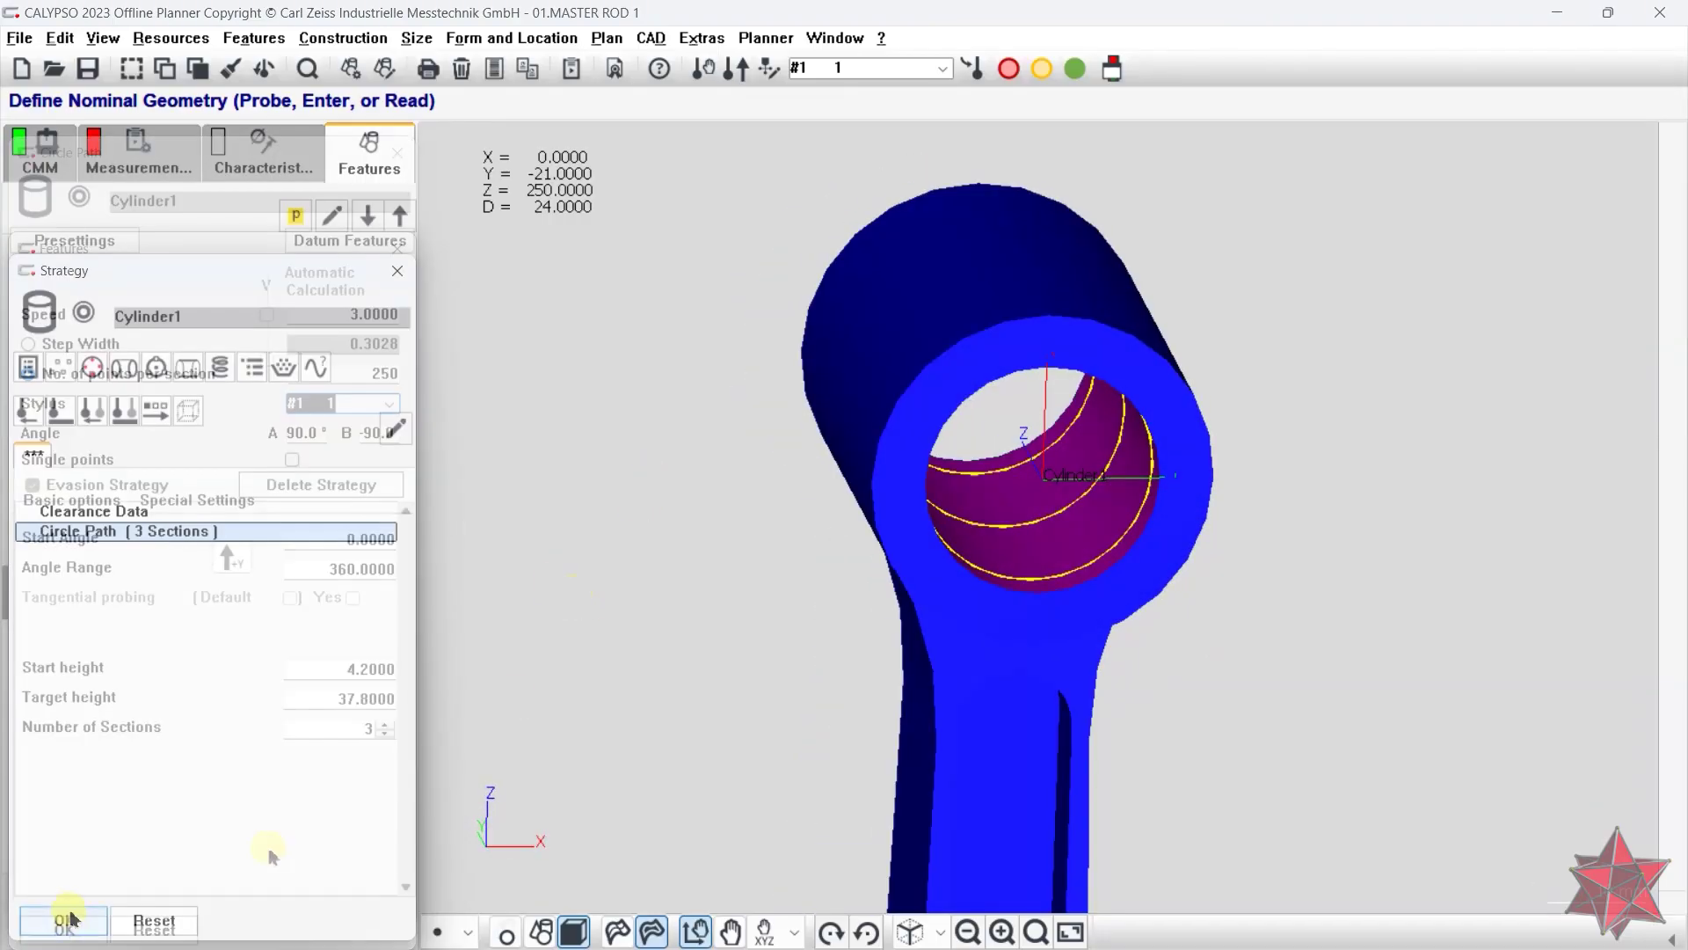
left_click(66, 914)
left_click(66, 901)
- Rename Cylinder1 in the small-end bore as -C-
key("F2")
type("-C-")
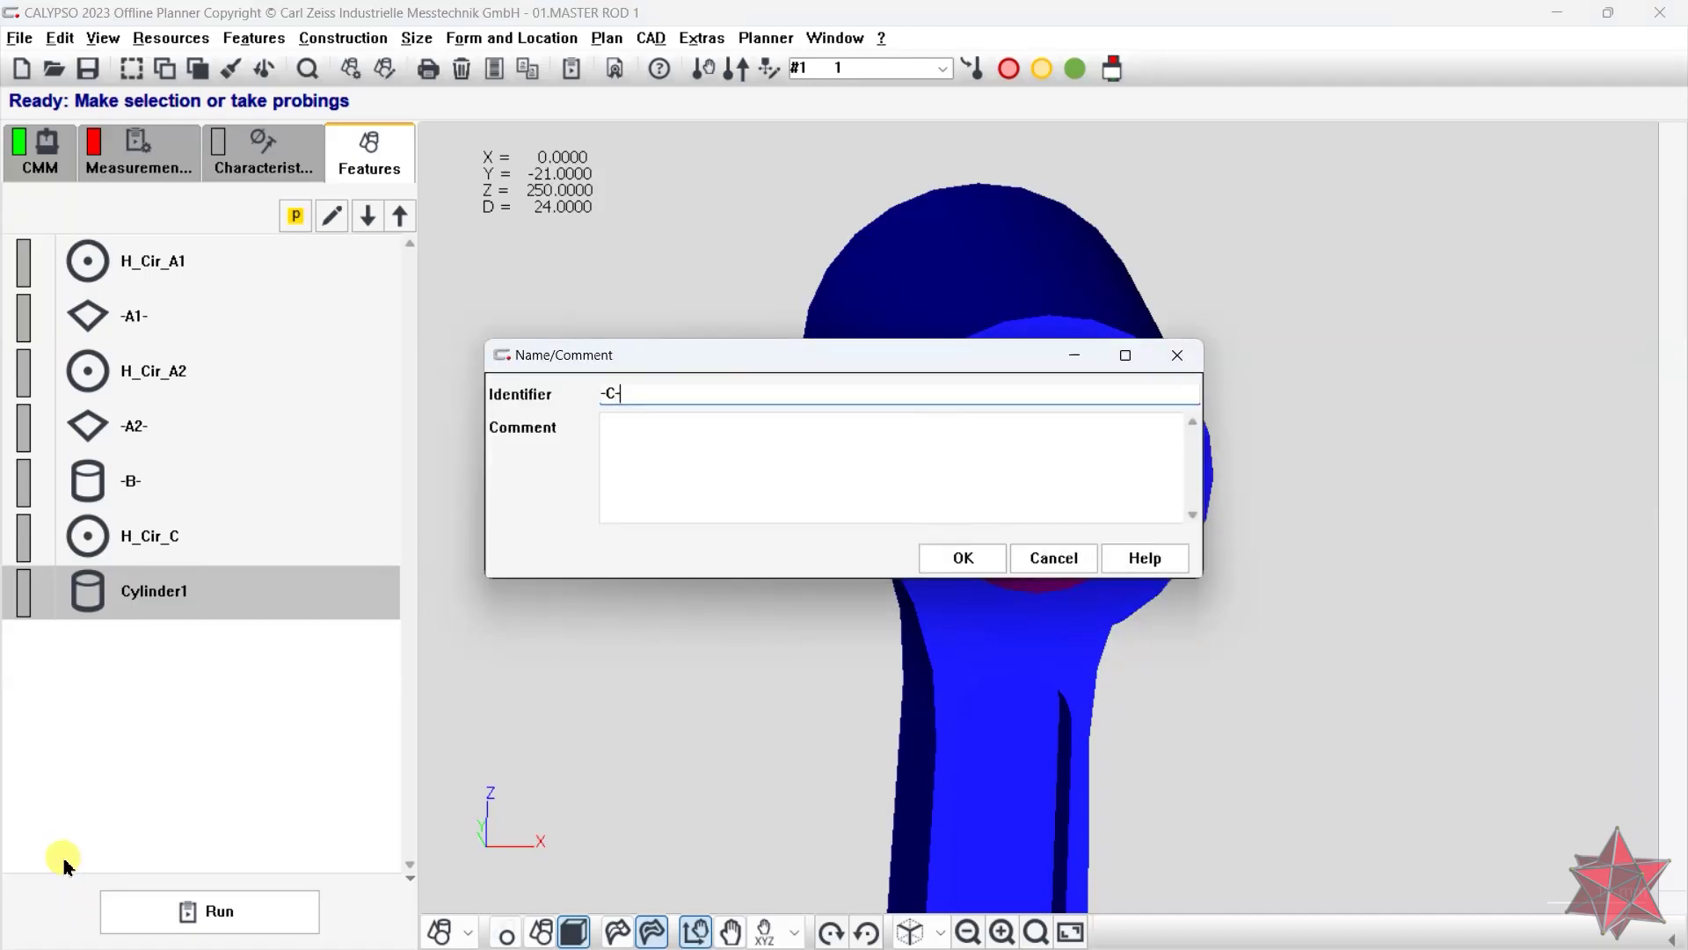
left_click(923, 558)
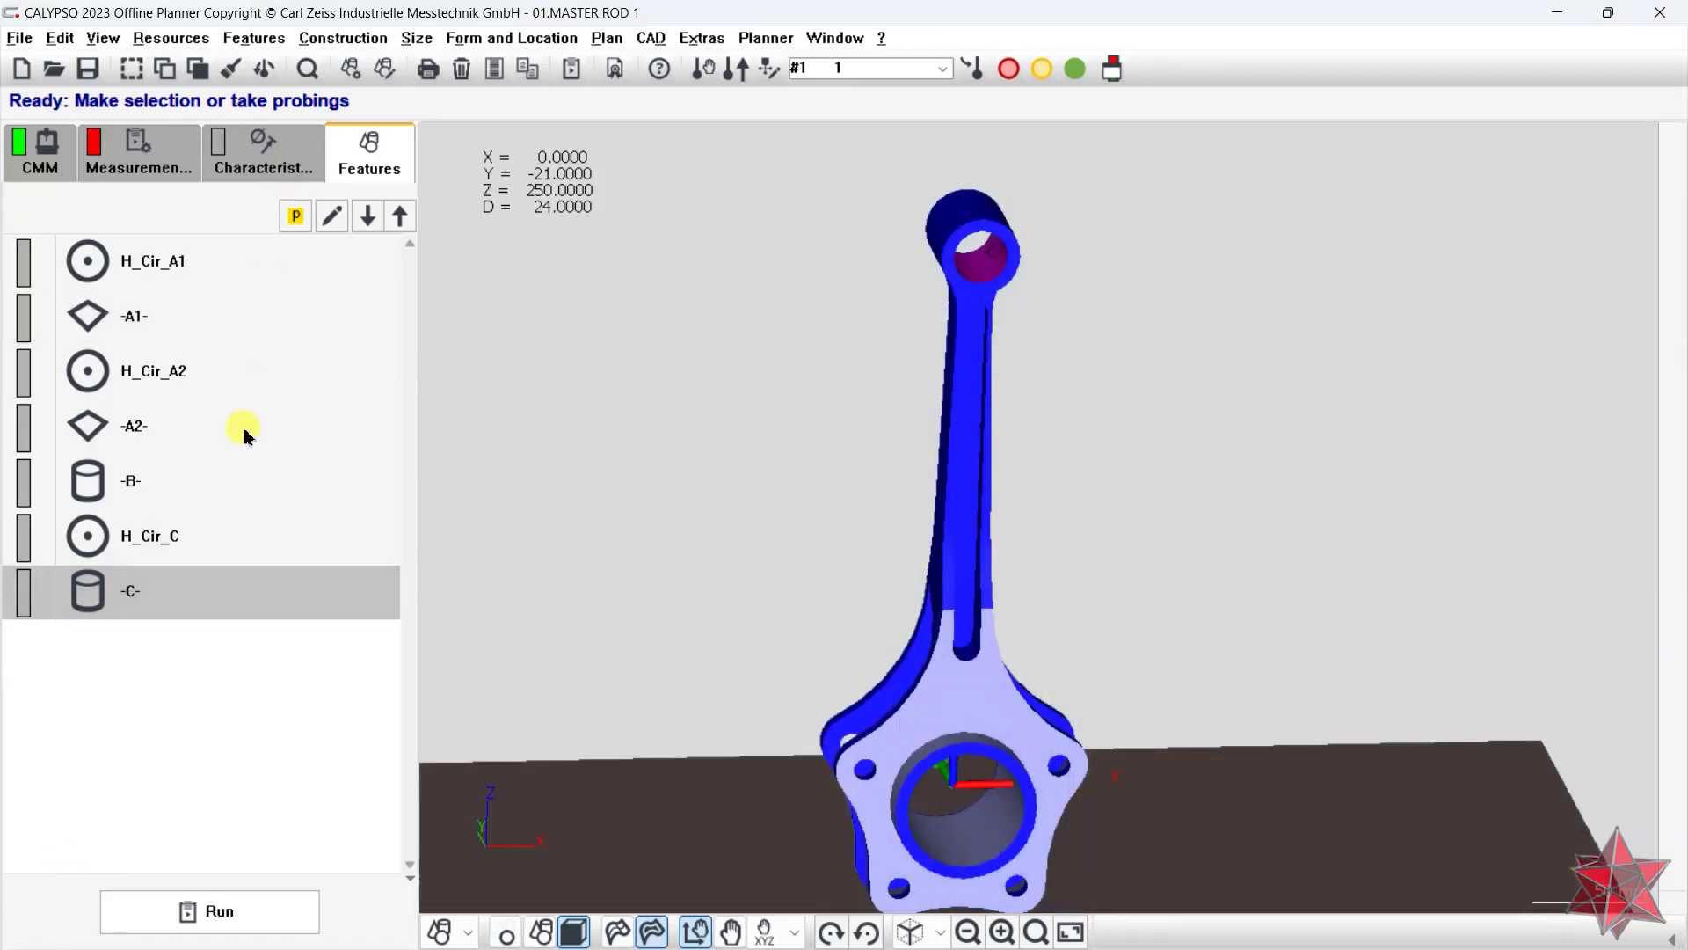
- Insert a Symmetry construction after plane -A2- in the feature list
left_click(244, 441)
left_click(327, 38)
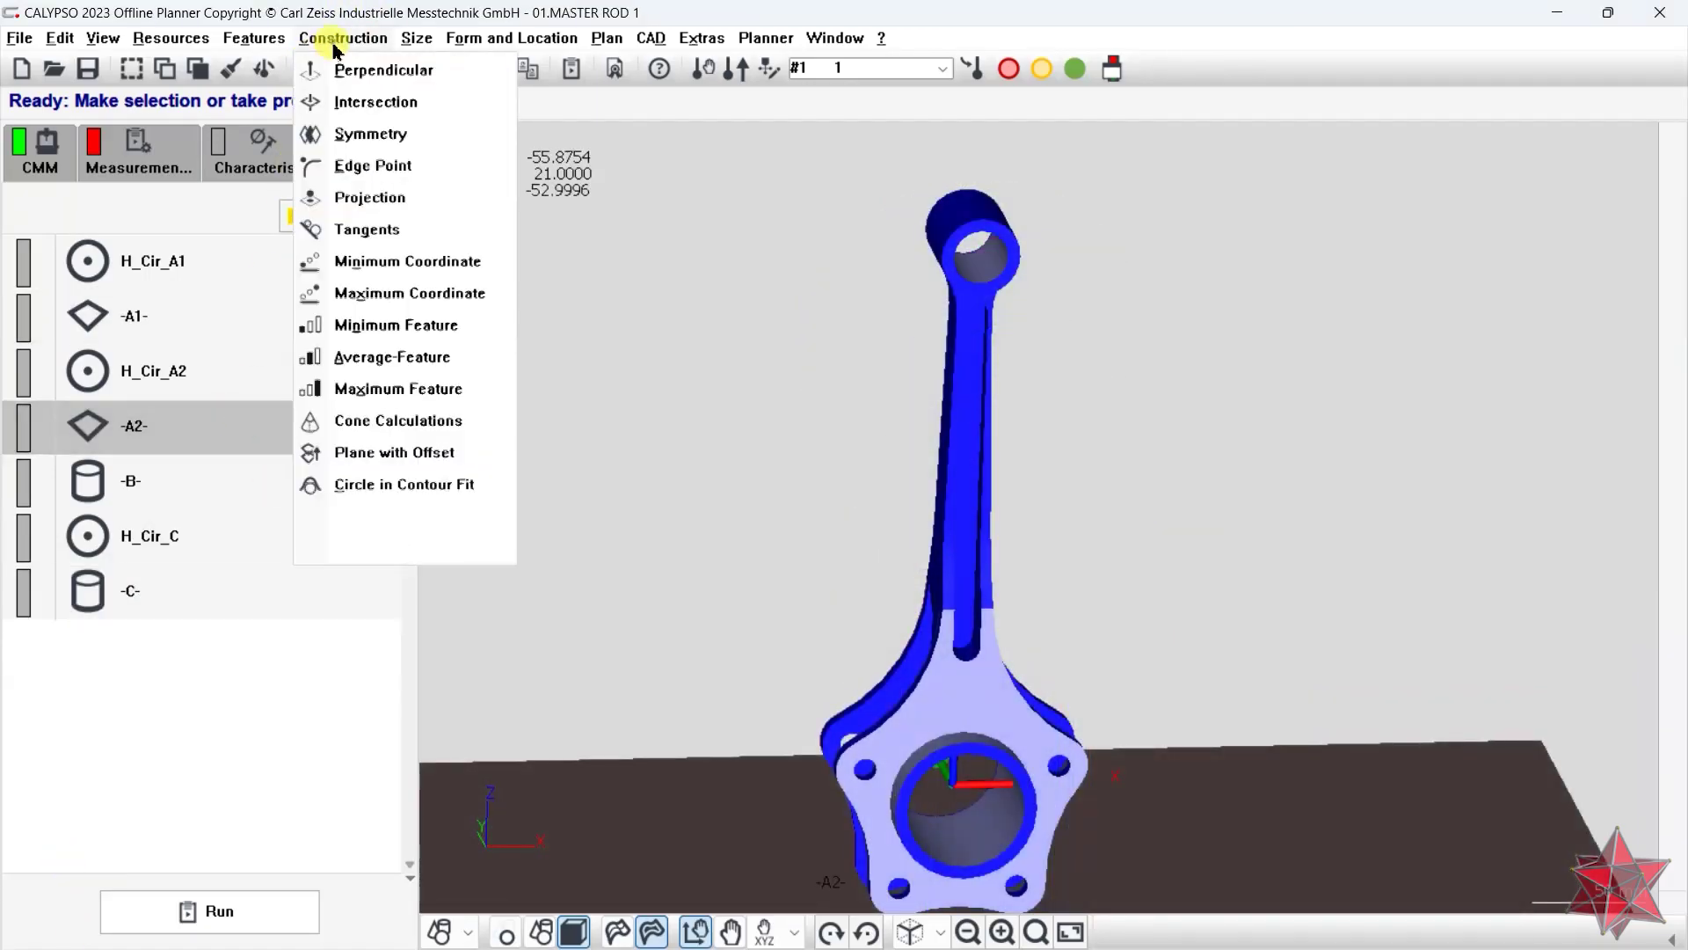
left_click(376, 134)
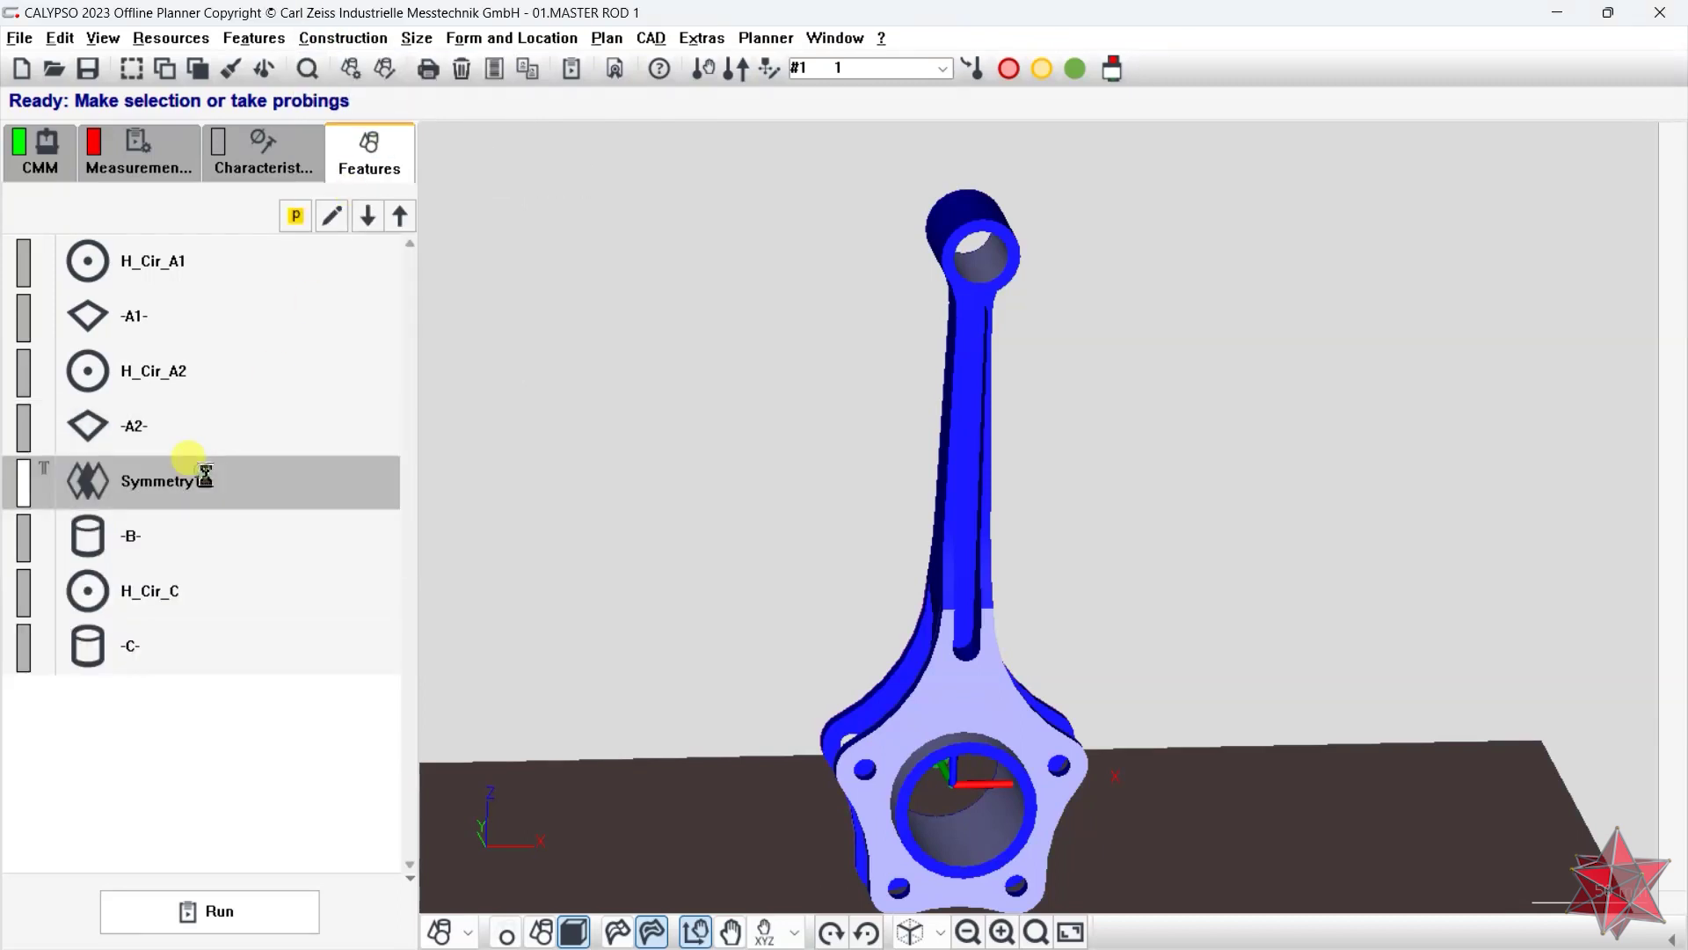
- Define the symmetry plane from -A1- as Feature 1 and -A2- as Feature 2
scroll(862, 518, "down", 5)
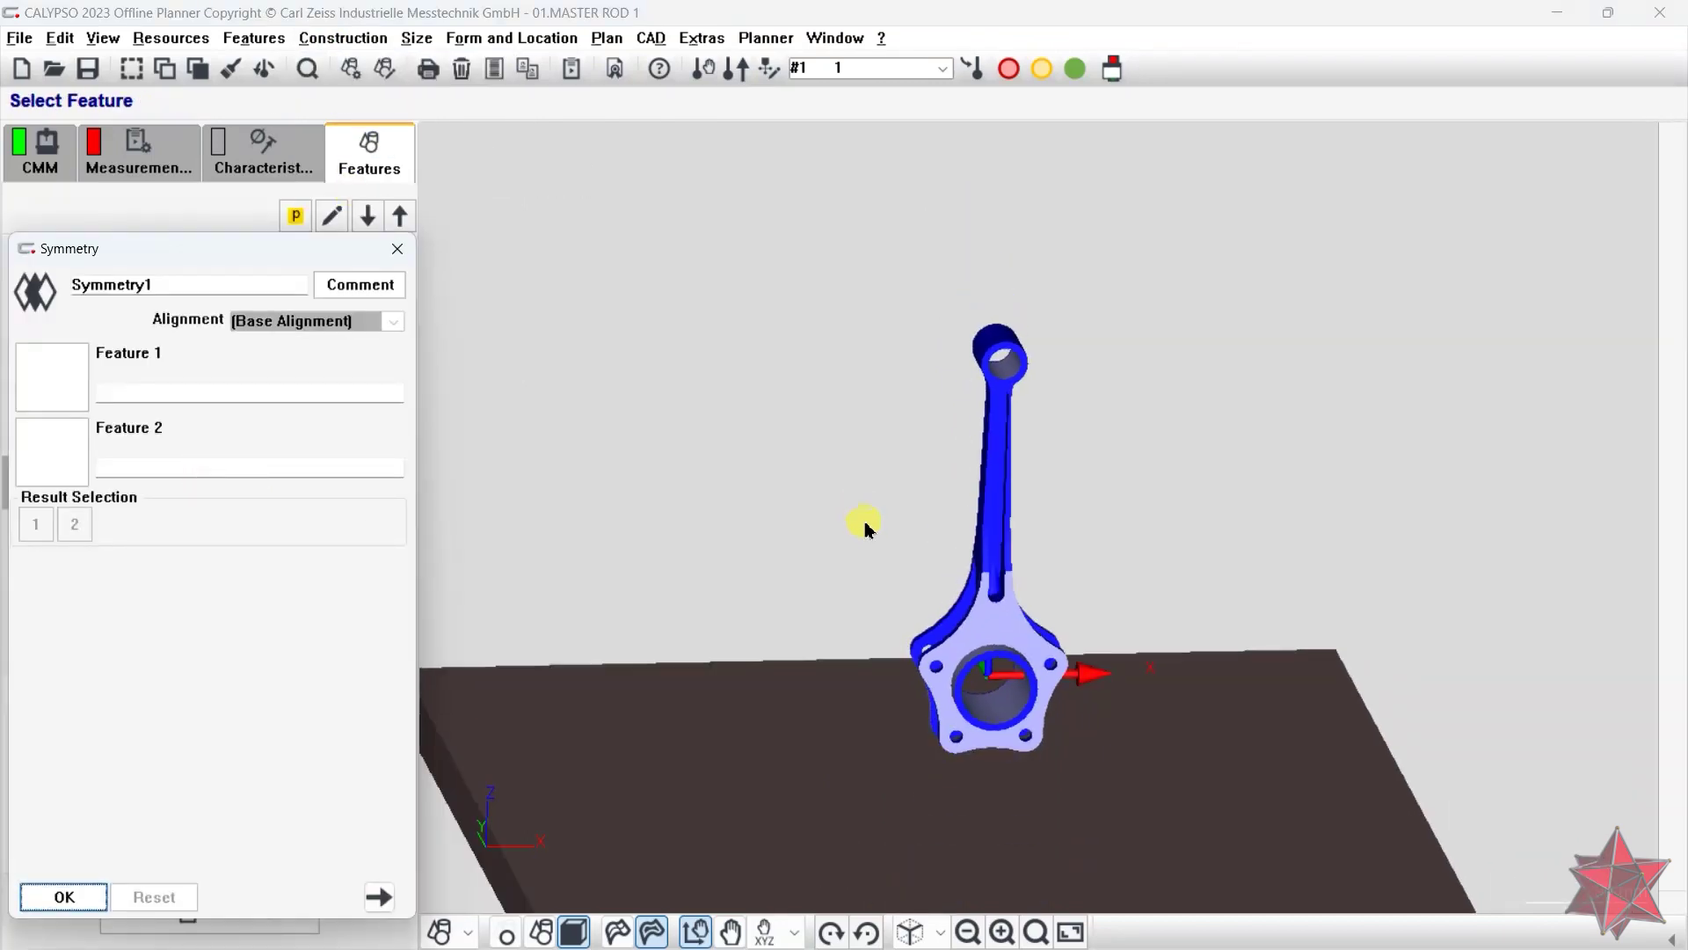
middle_click_drag(884, 365, 1148, 384)
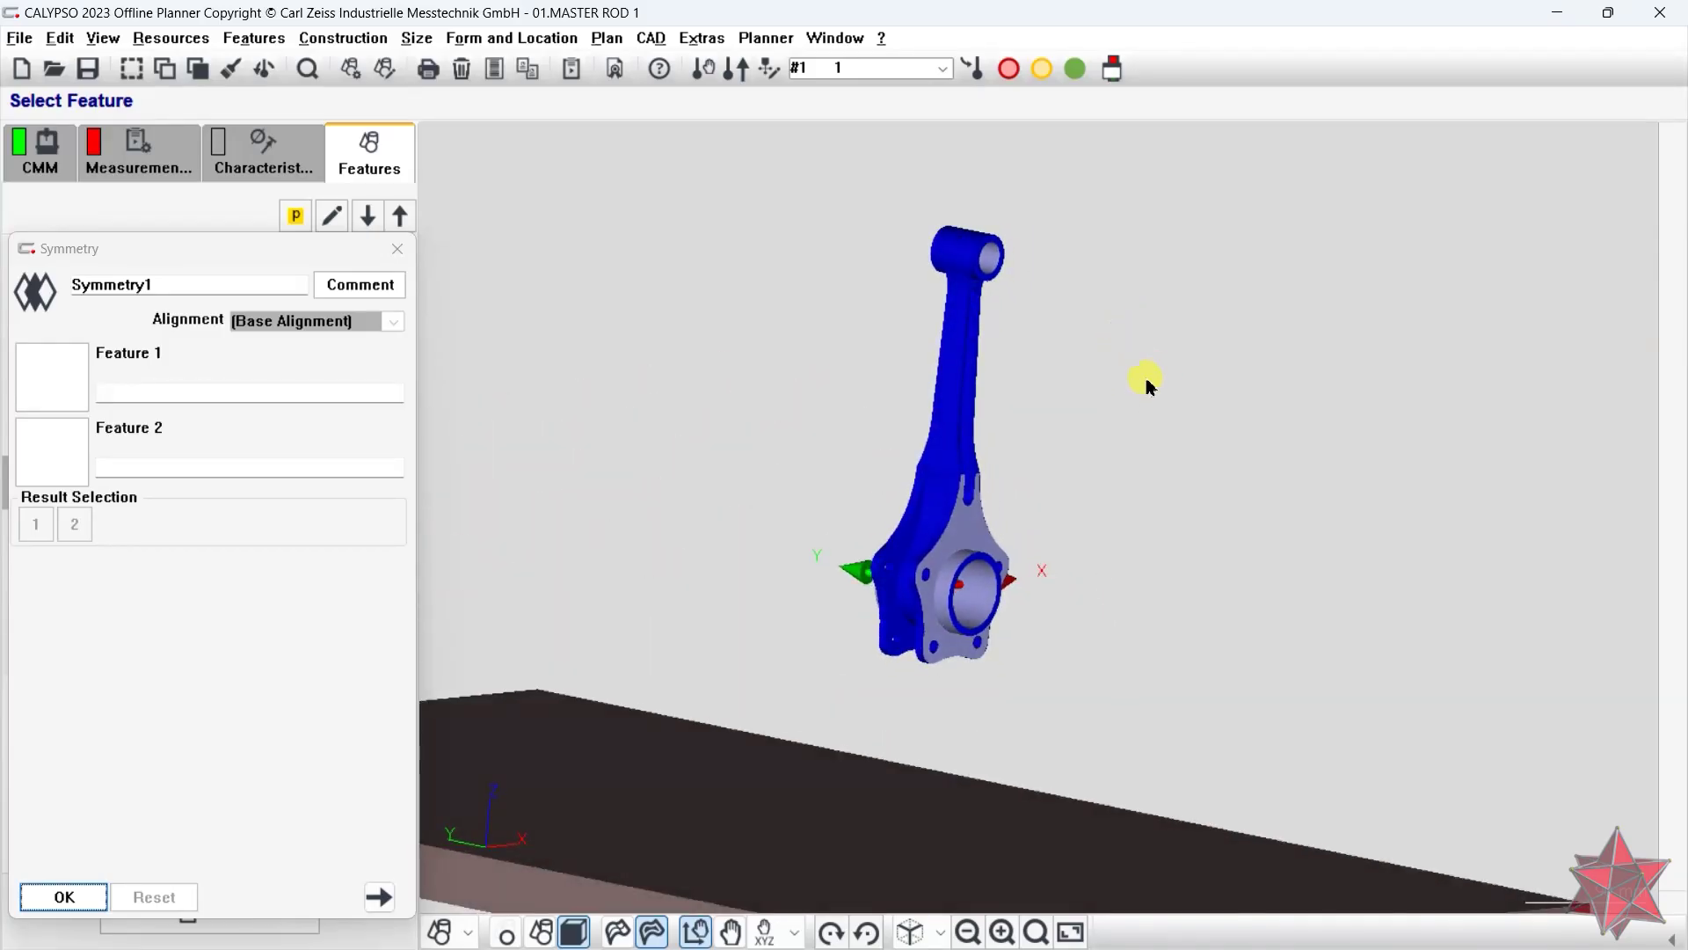
left_click(53, 361)
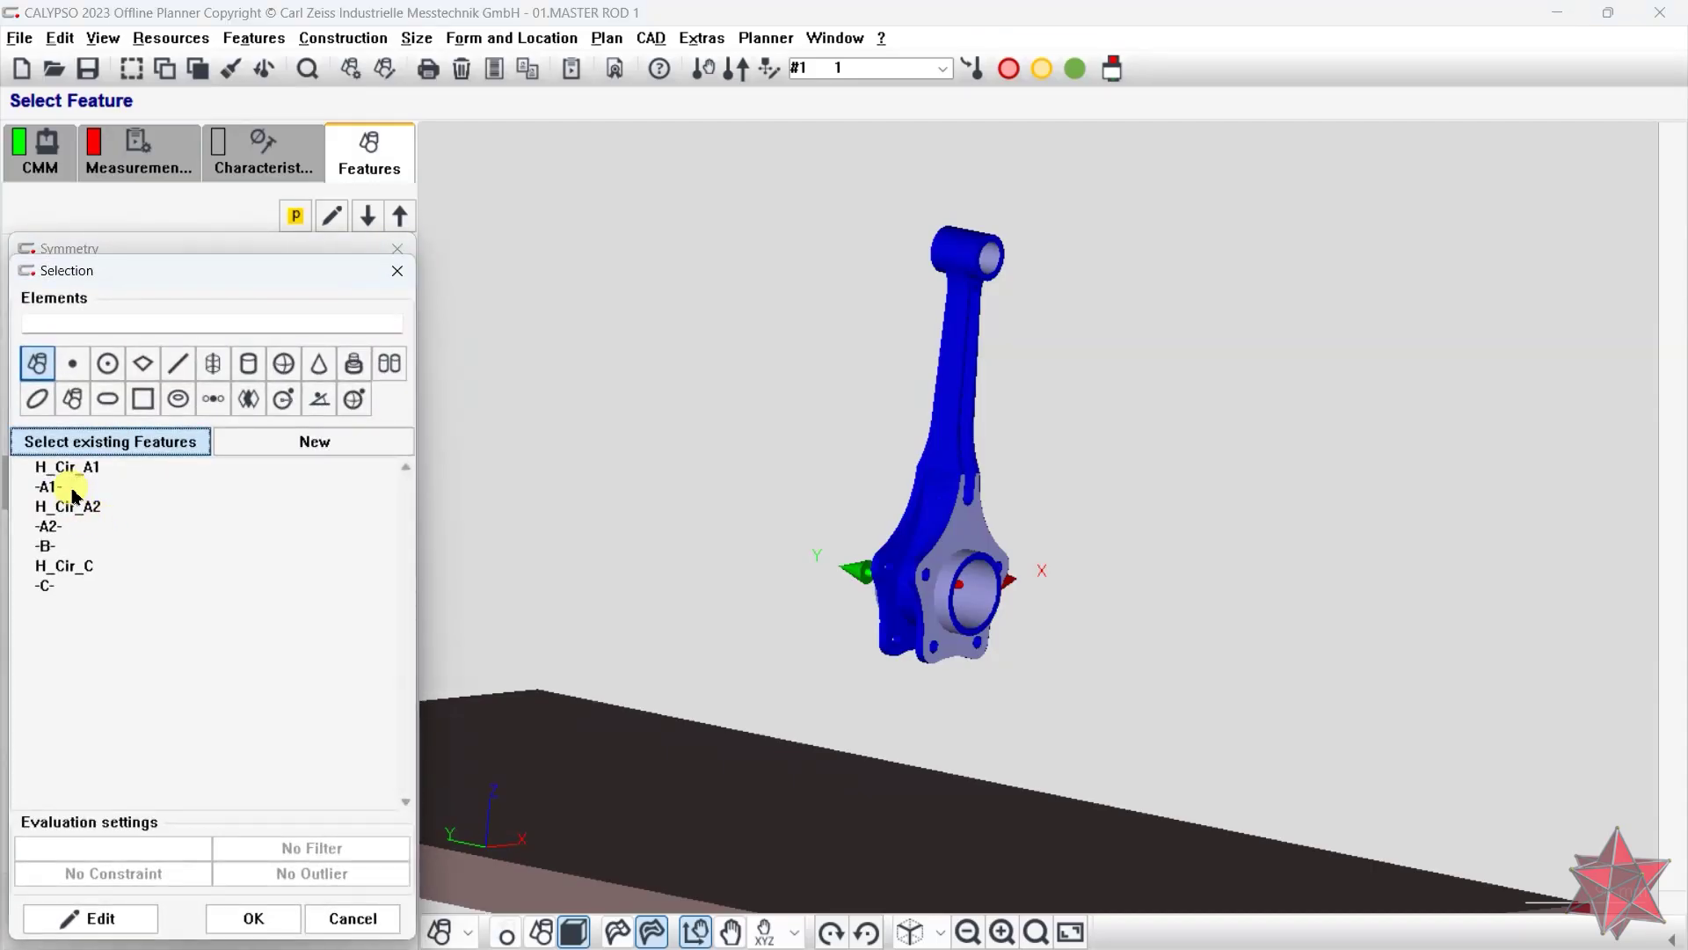
double_click(72, 488)
left_click(64, 460)
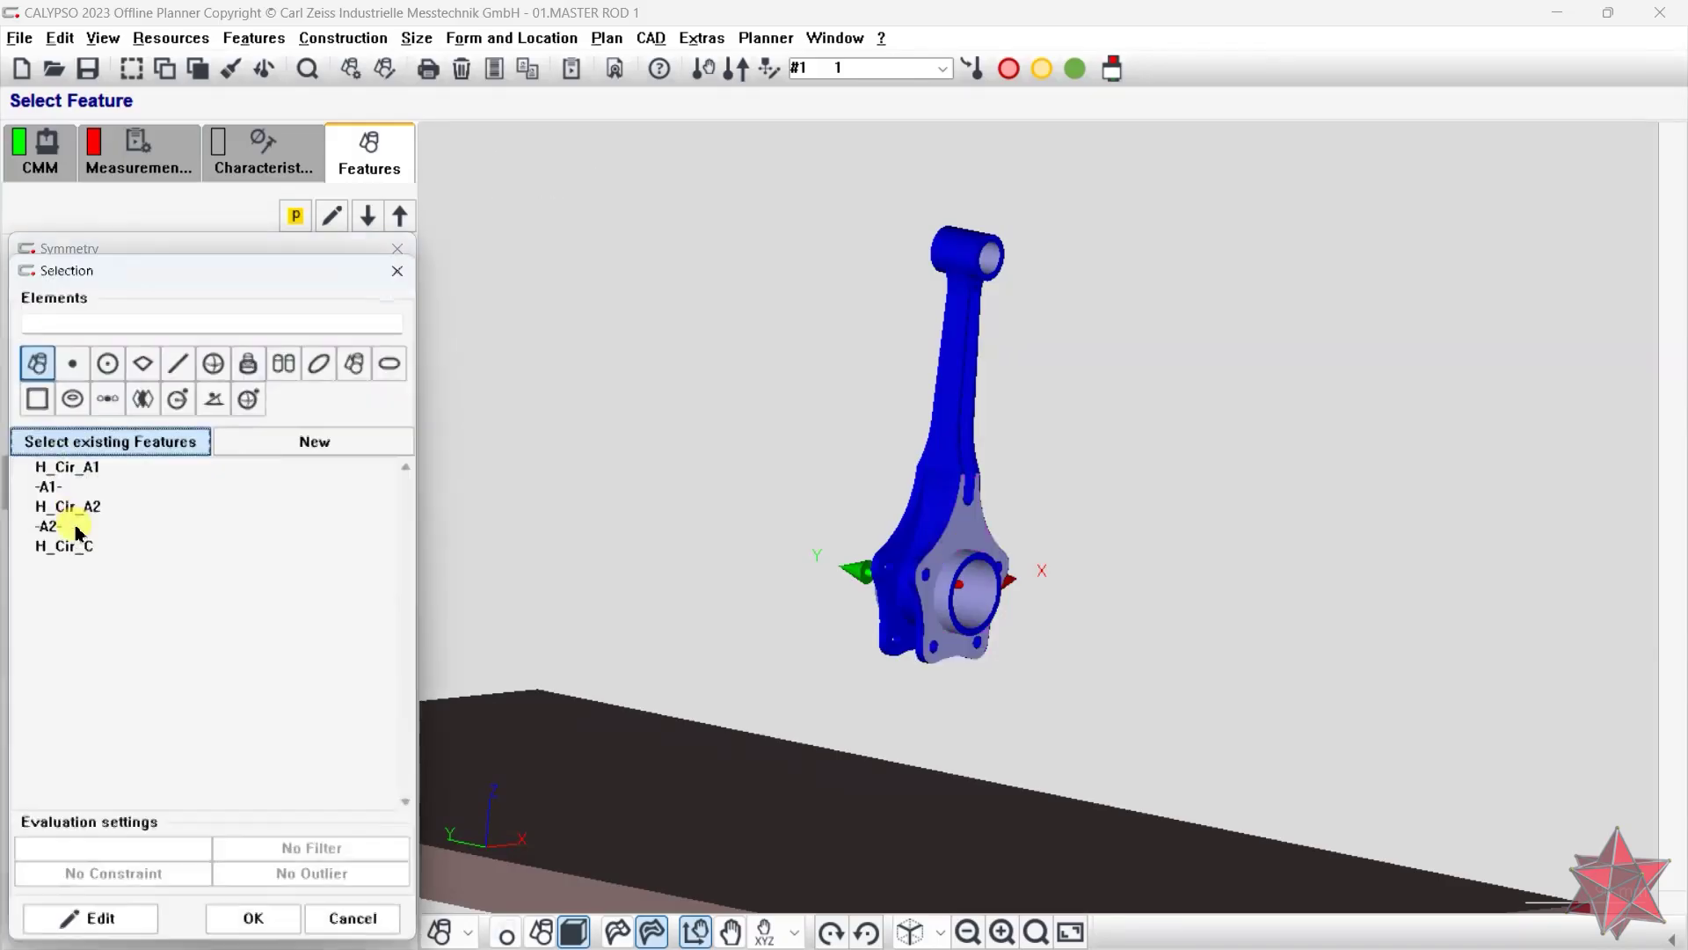
double_click(76, 528)
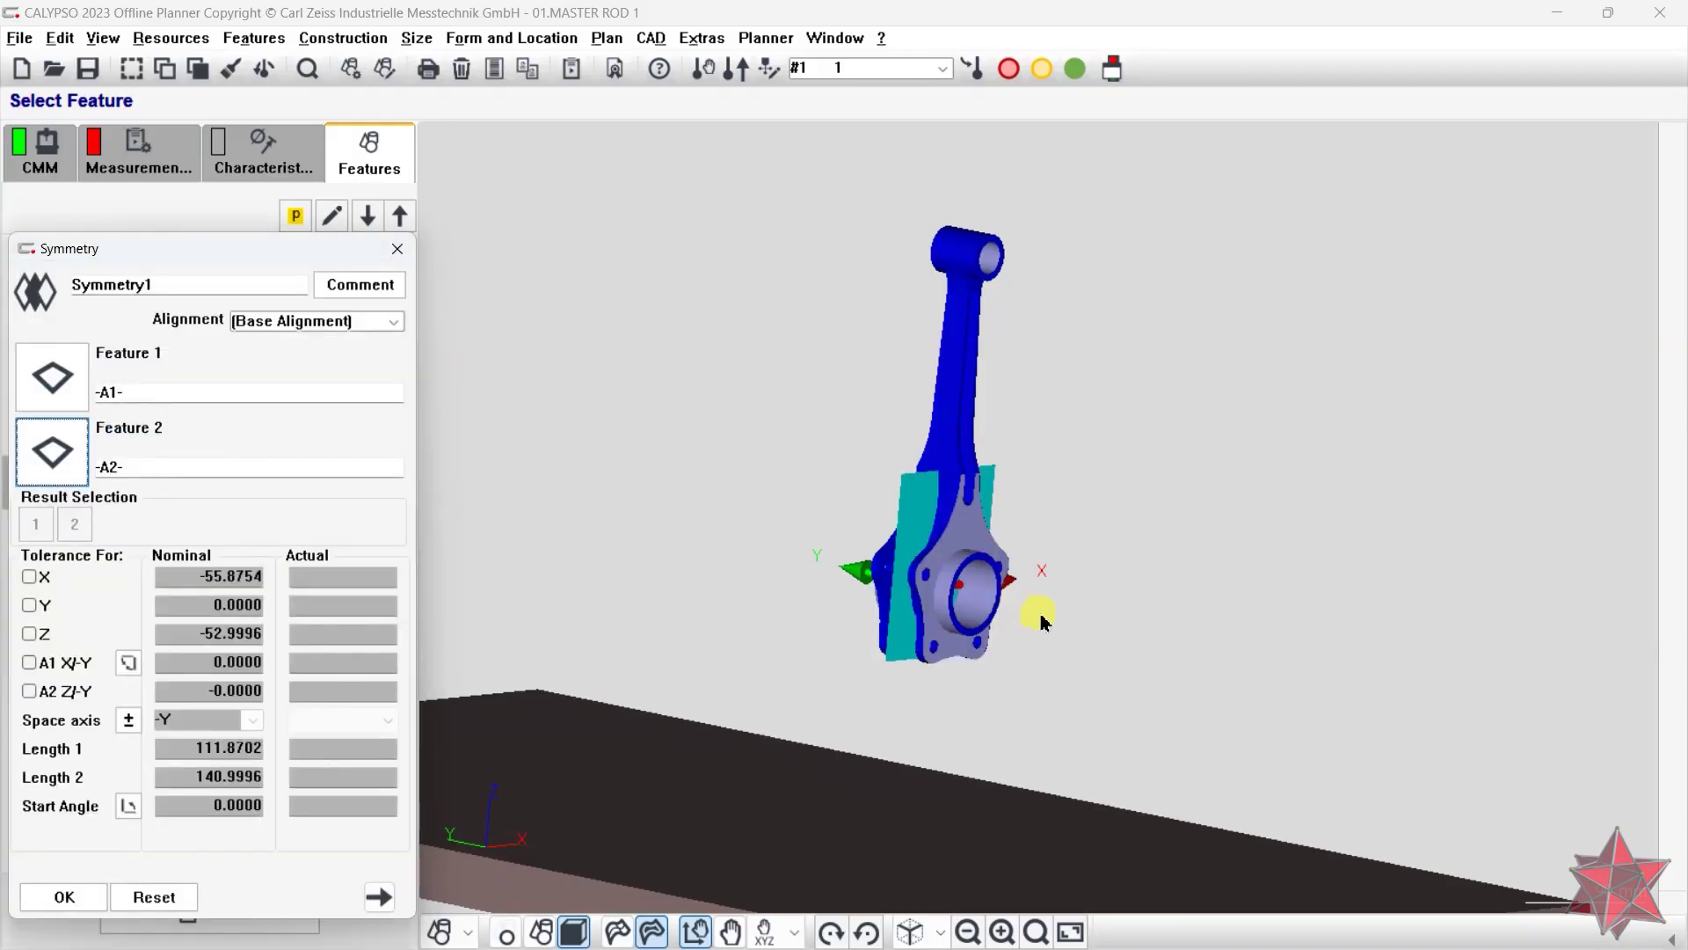
- Name the symmetry construction -A- and accept it
scroll(1041, 617, "down", 3)
scroll(1042, 617, "up", 2)
right_click_drag(1054, 582, 1083, 569)
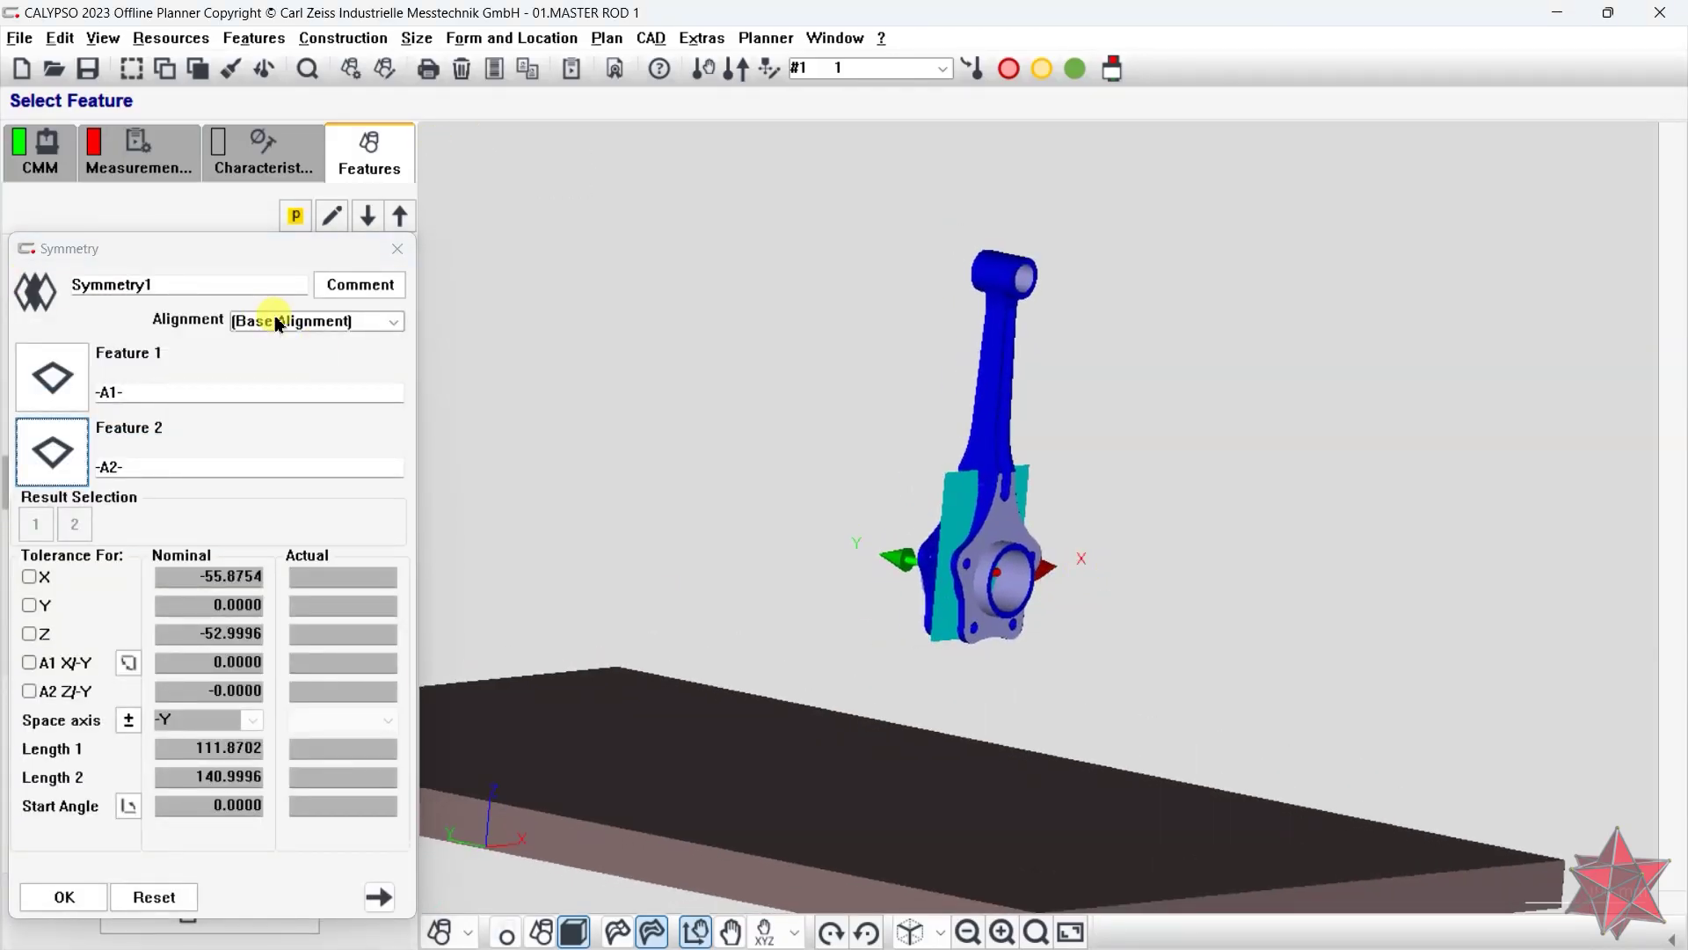
double_click(230, 287)
type("=")
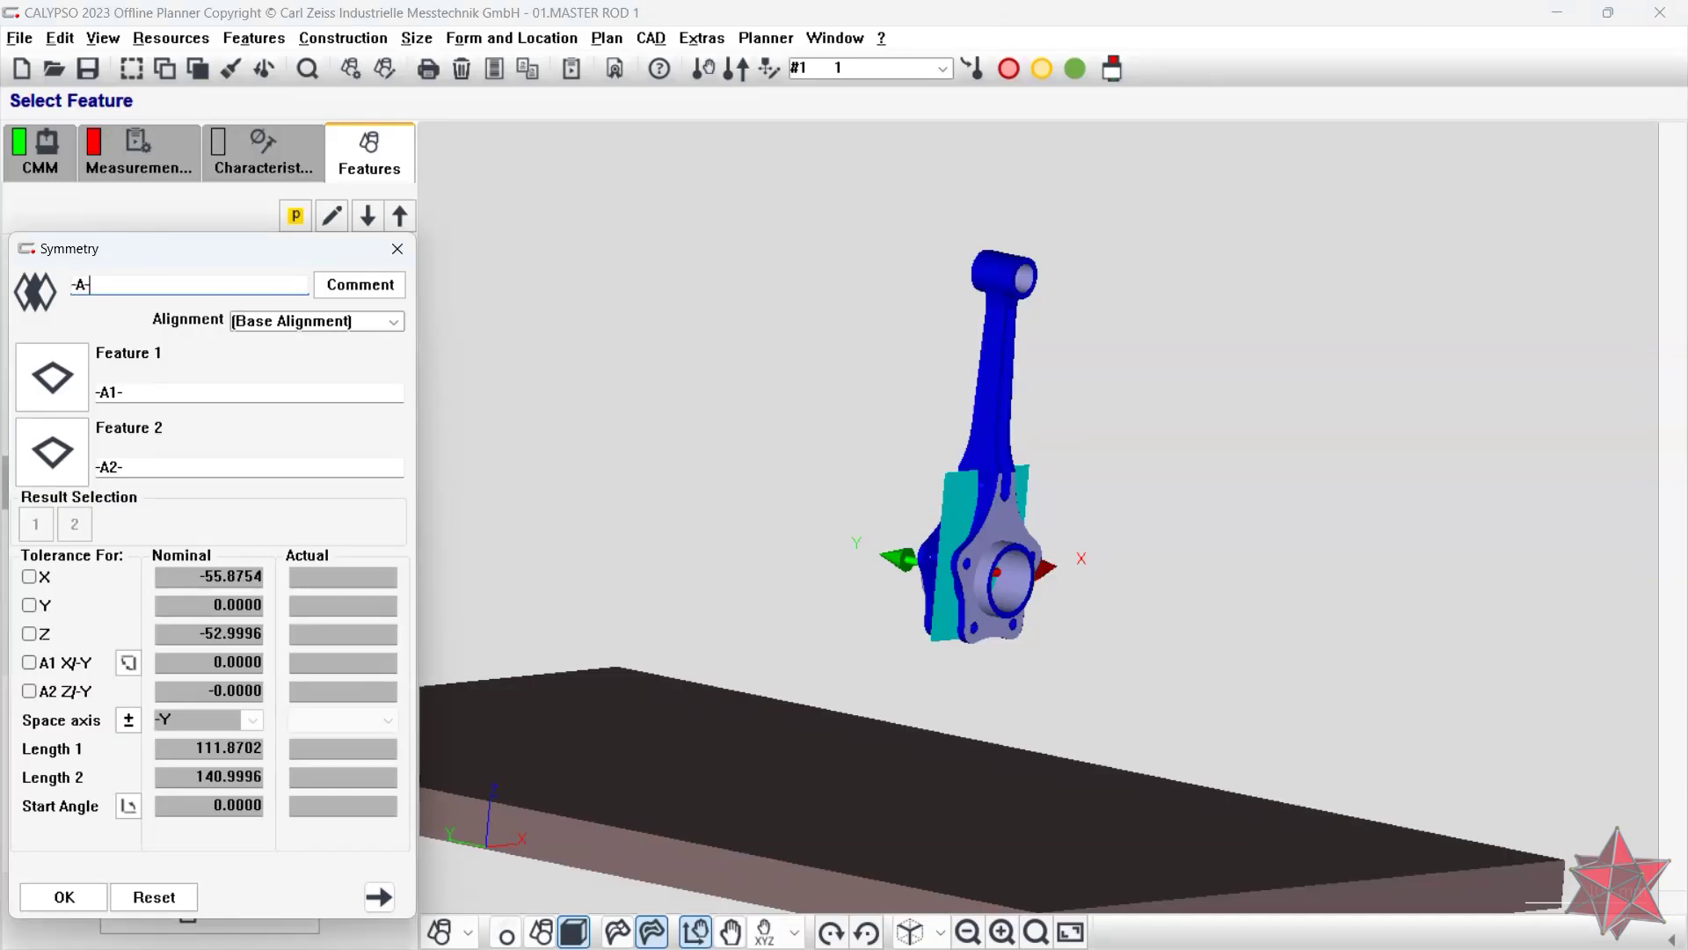
left_click(82, 897)
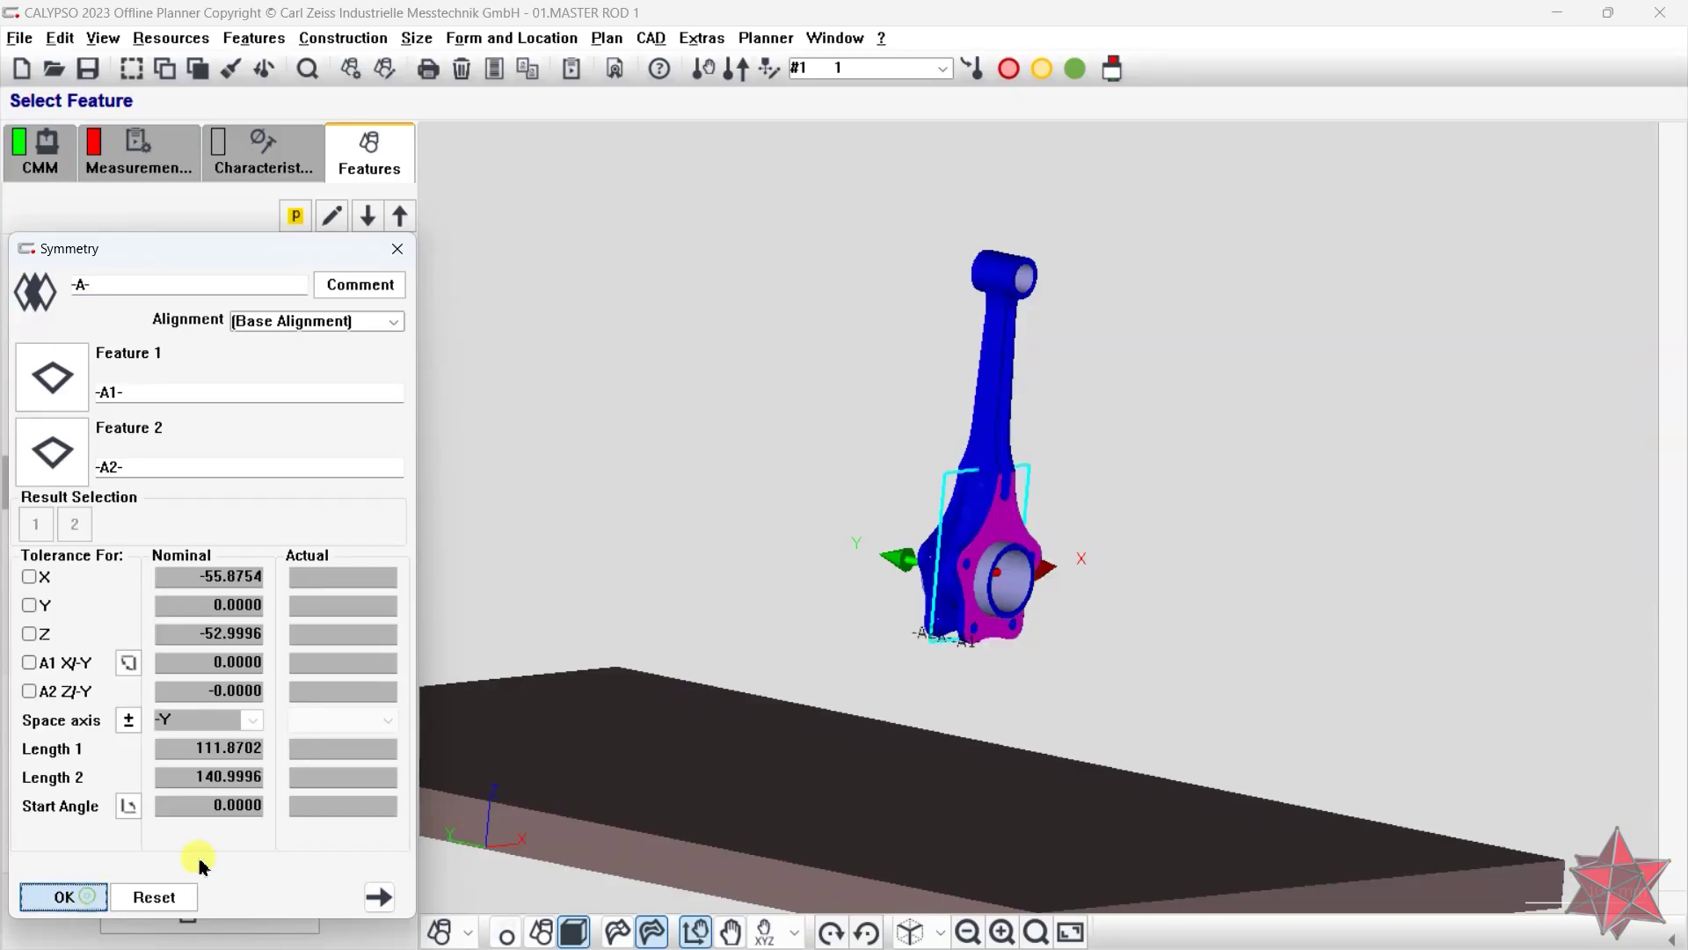
- Construct the intersection of cylinder -B- with symmetry plane -A- after -C- in the list and name it Int_B
left_click(343, 38)
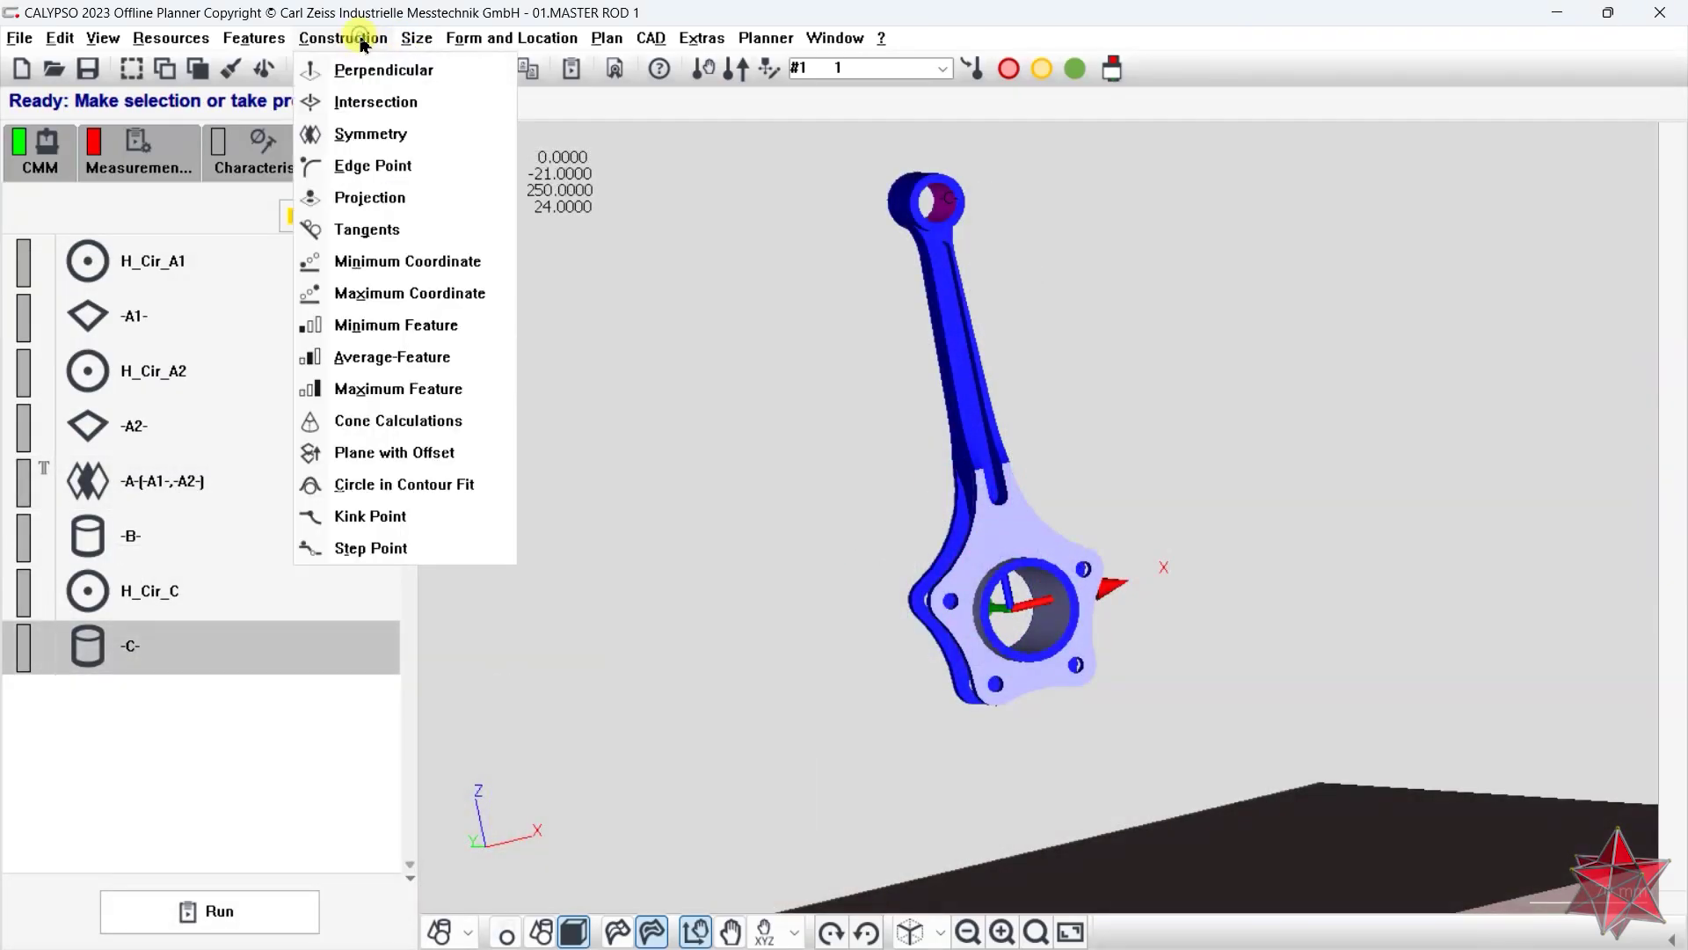
left_click(365, 99)
double_click(216, 716)
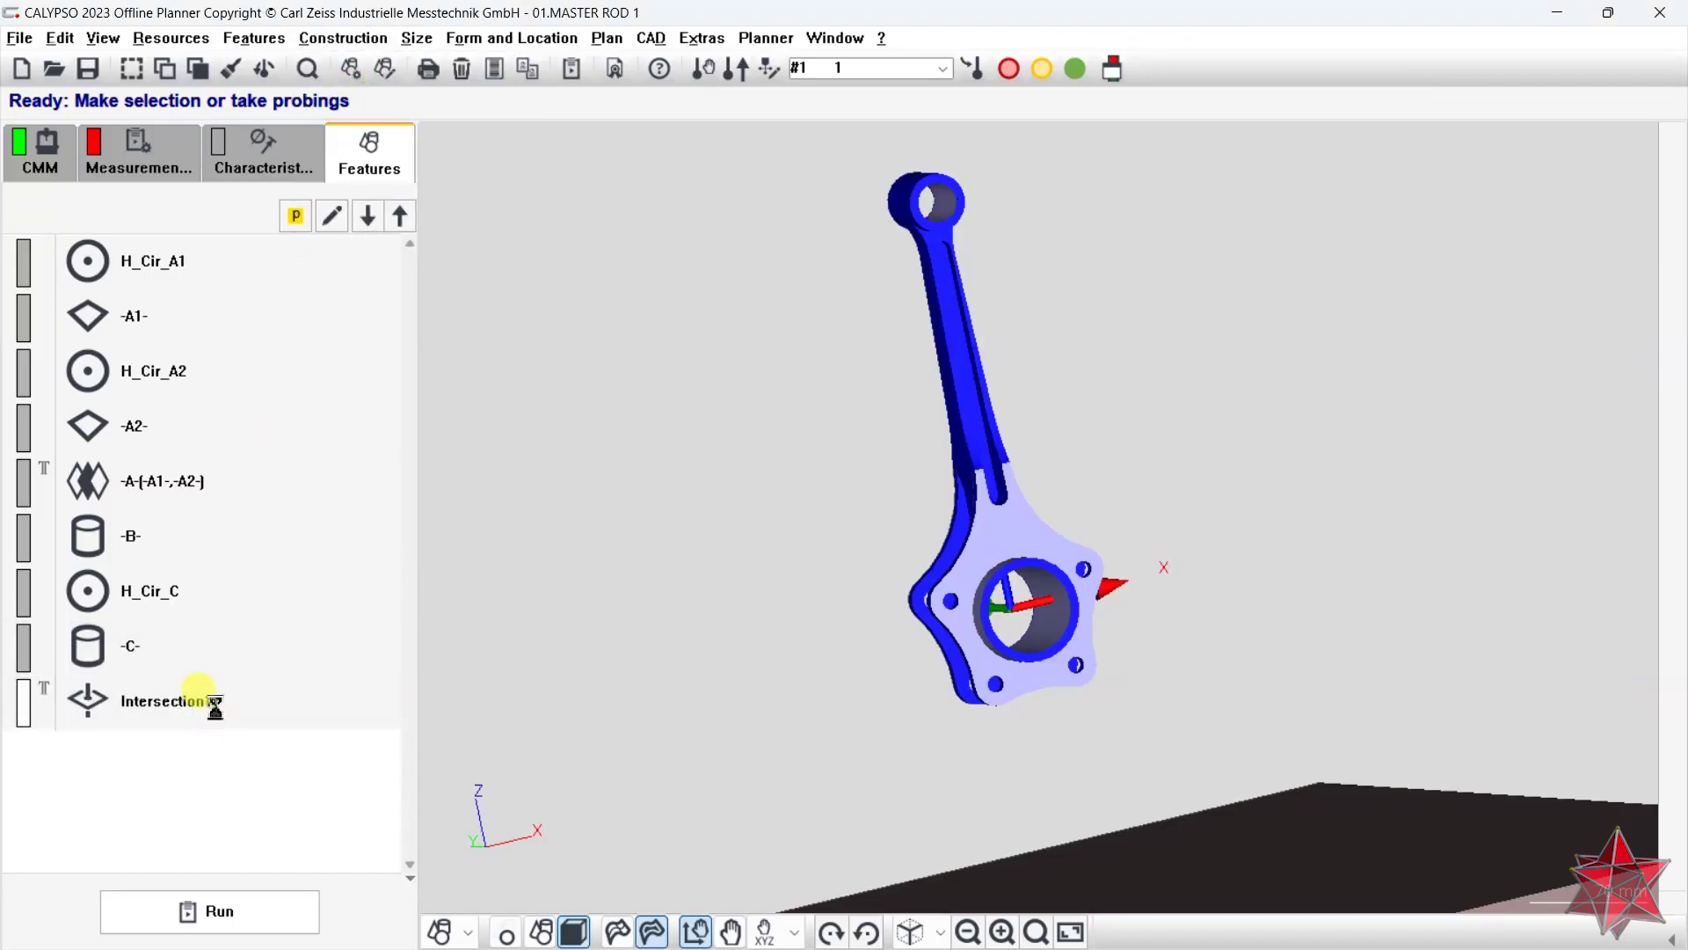
left_click(76, 378)
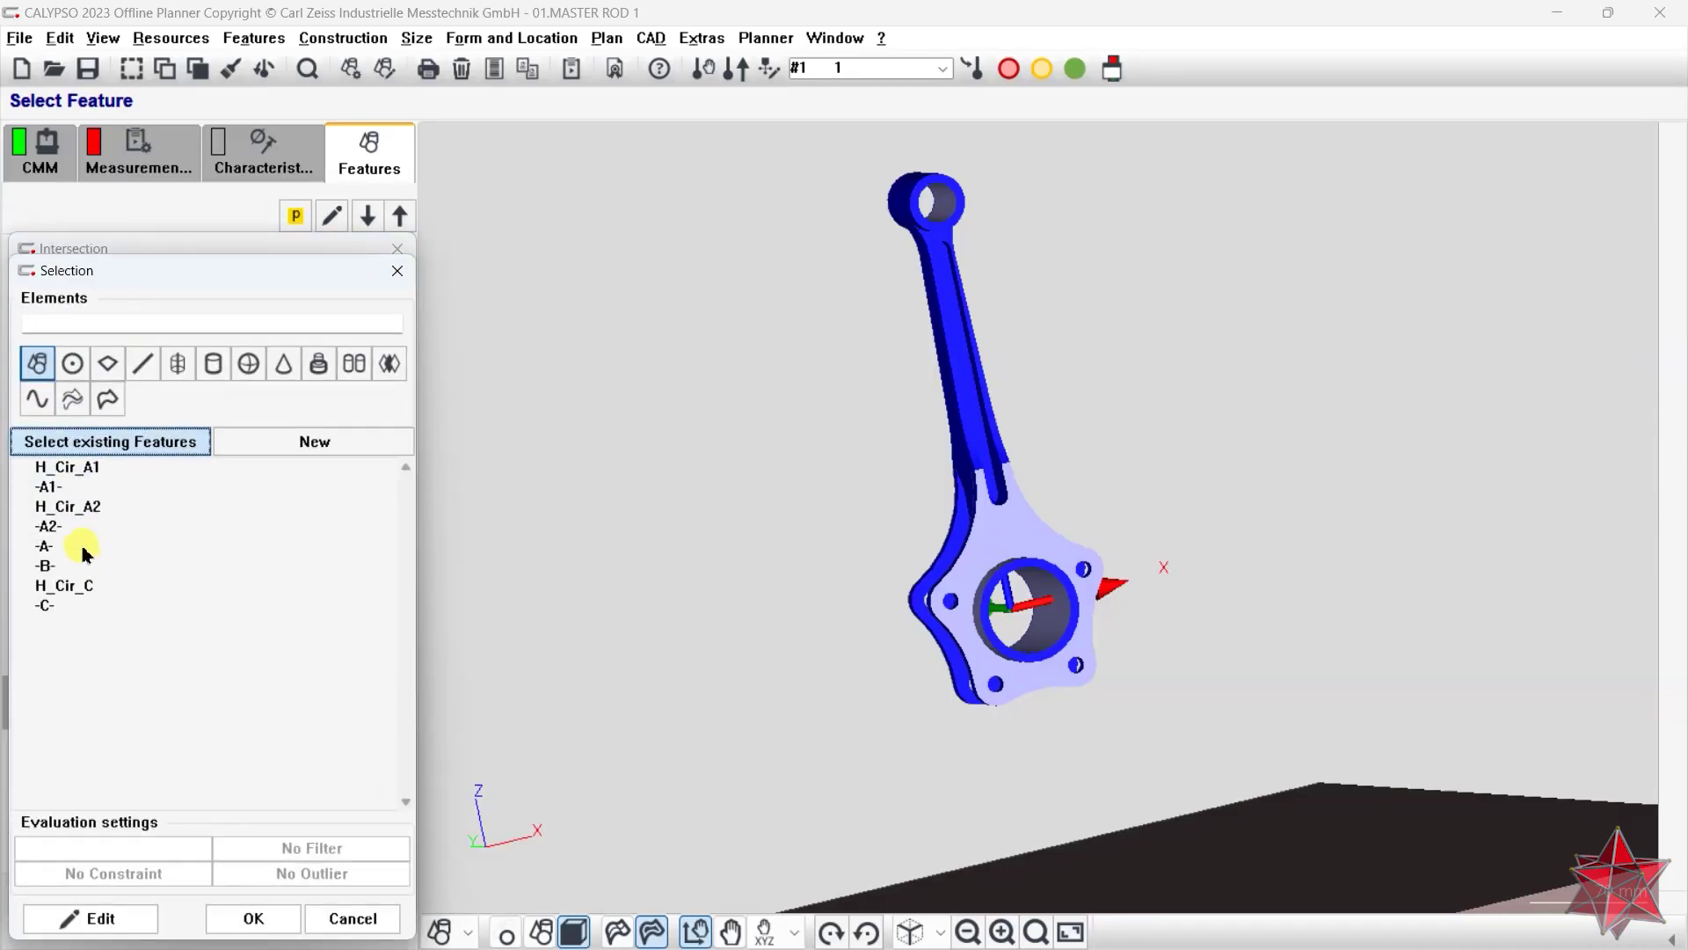
left_click(51, 561)
- Duplicate the Int_B intersection and rename the copy Int_C
key("ctrl+c")
key("ctrl+v")
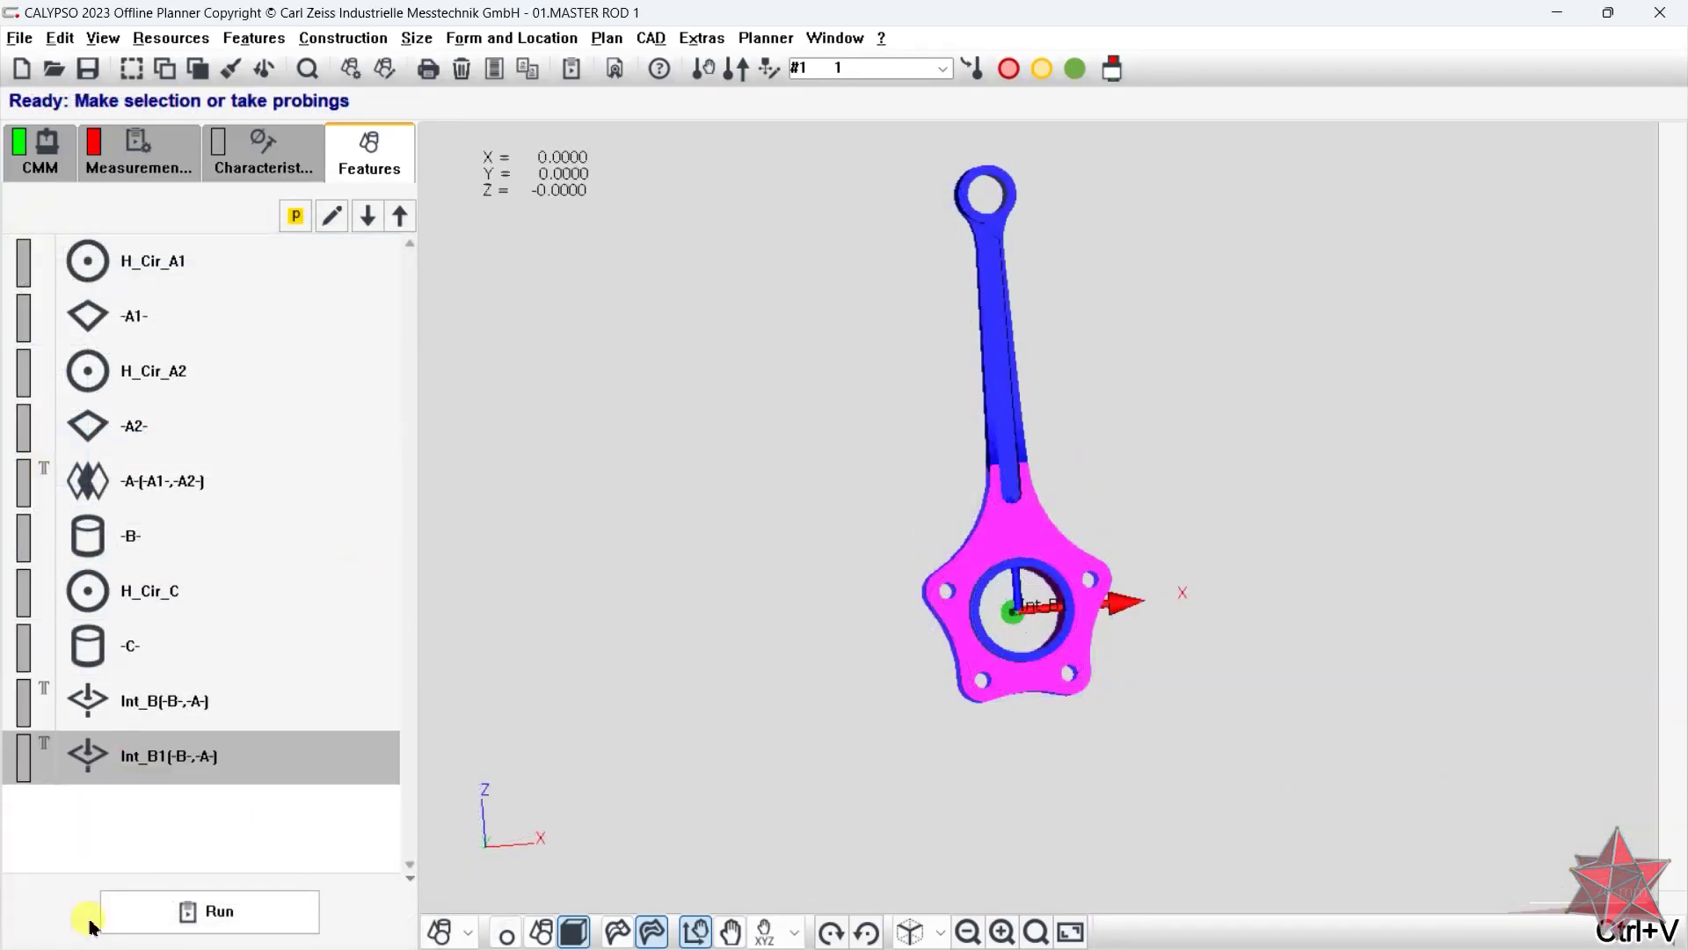
double_click(154, 750)
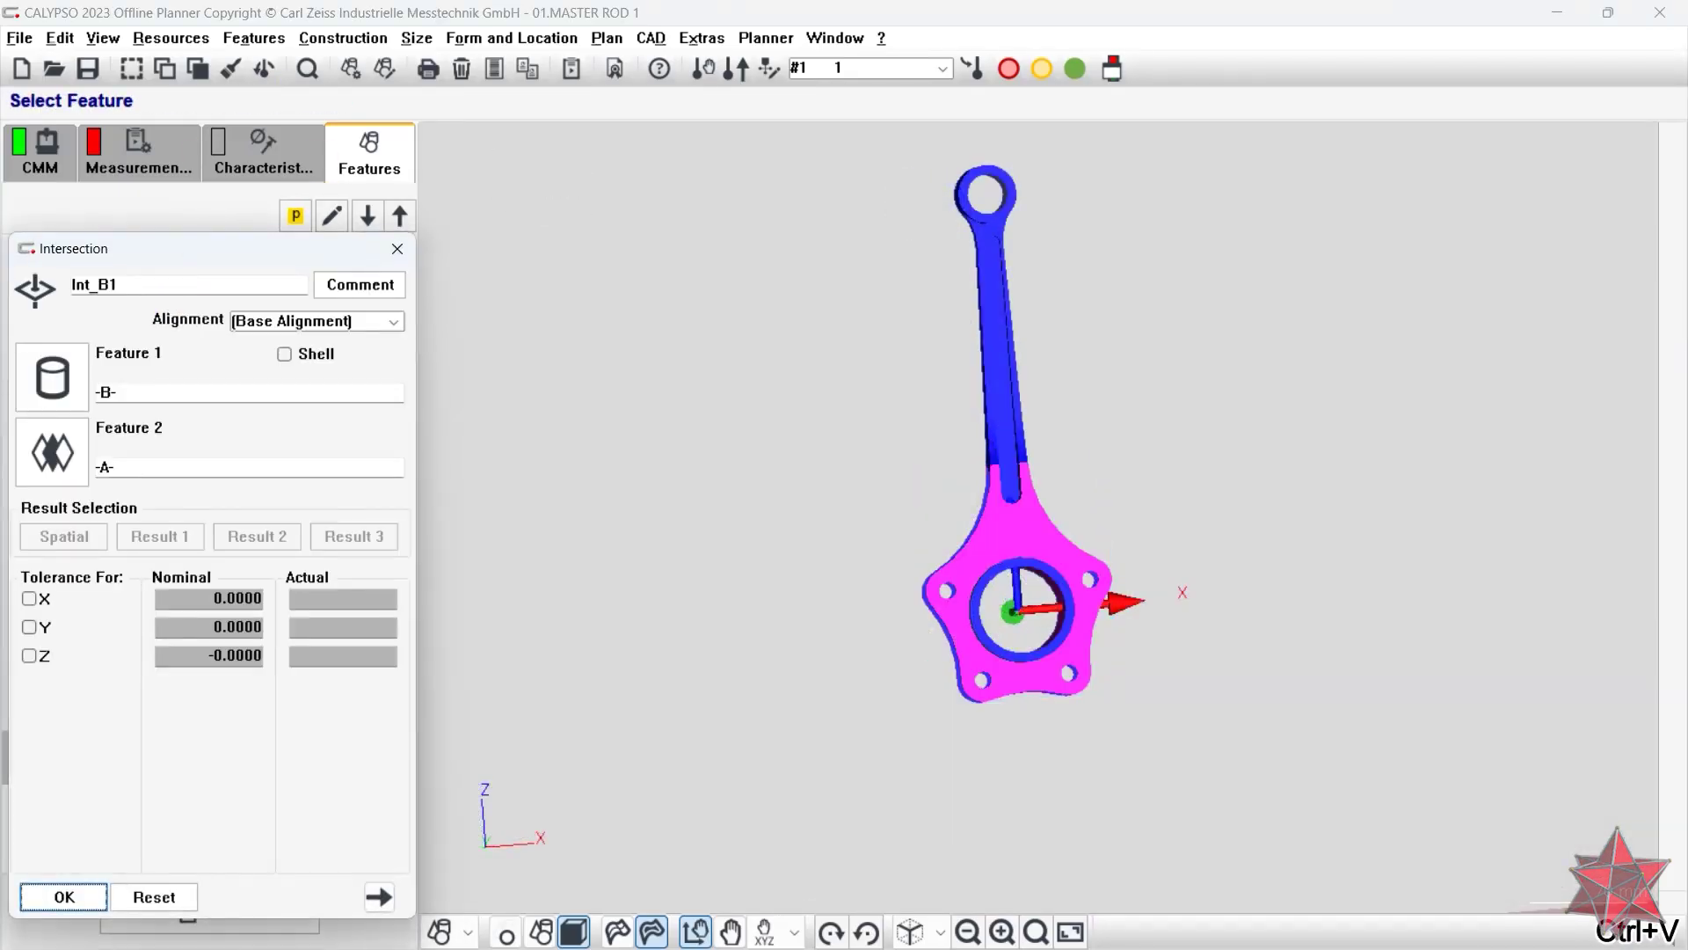
left_click_drag(118, 285, 101, 287)
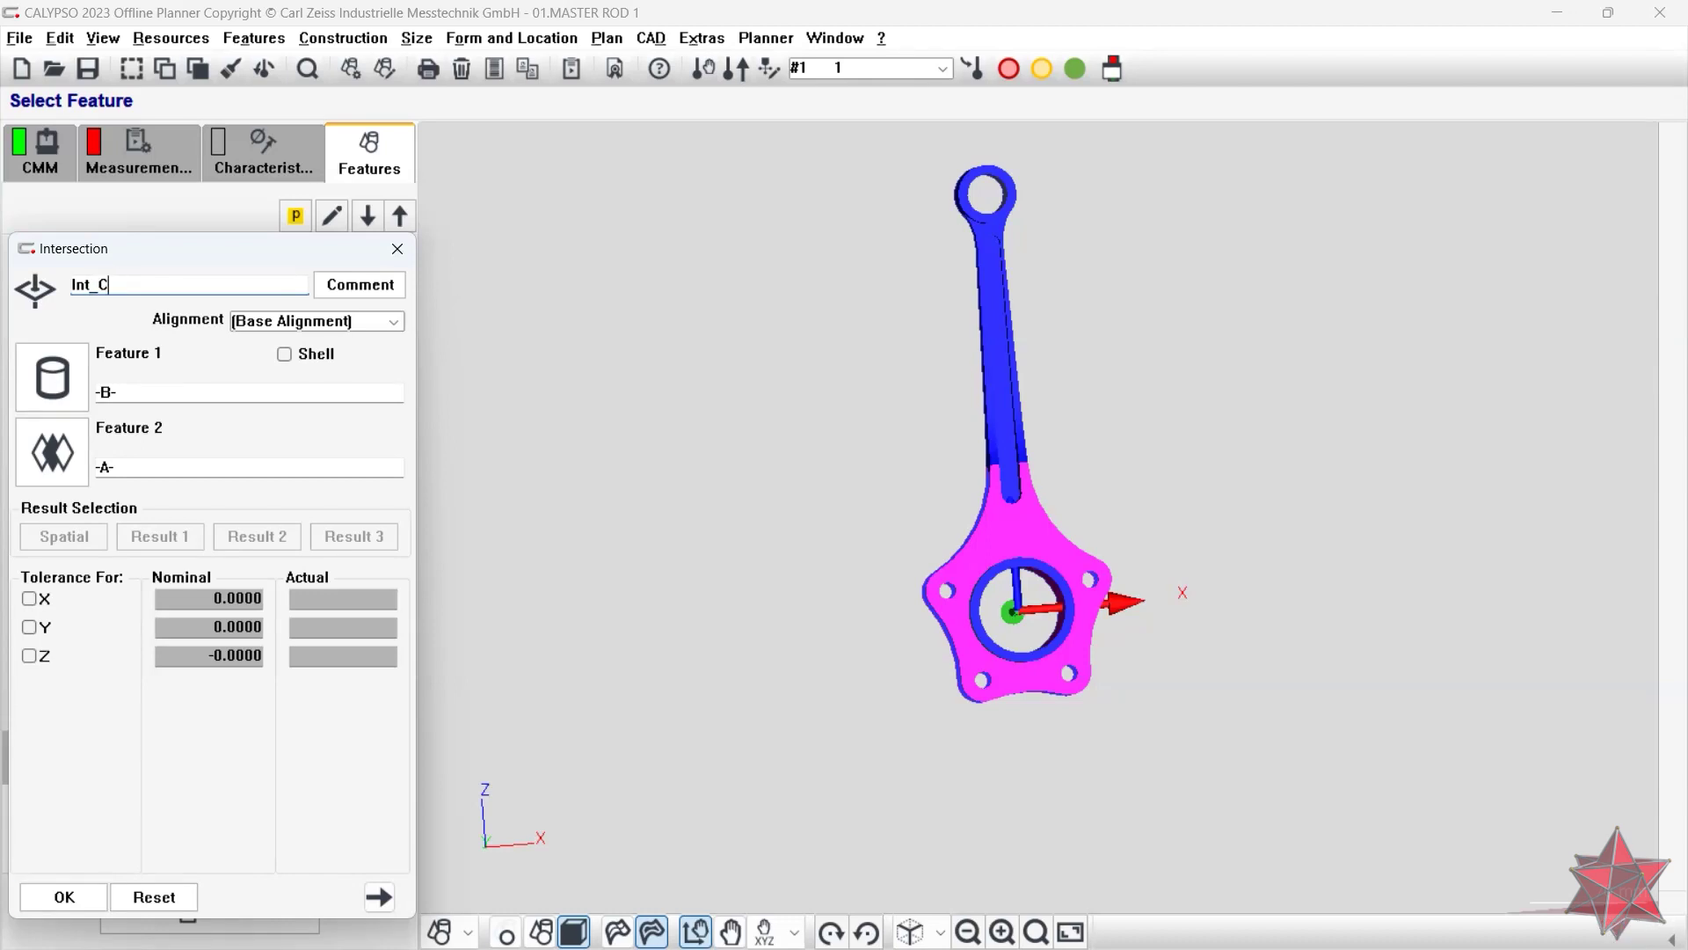
- Set cylinder -C- as Feature 1 of the Int_C intersection
left_click(52, 376)
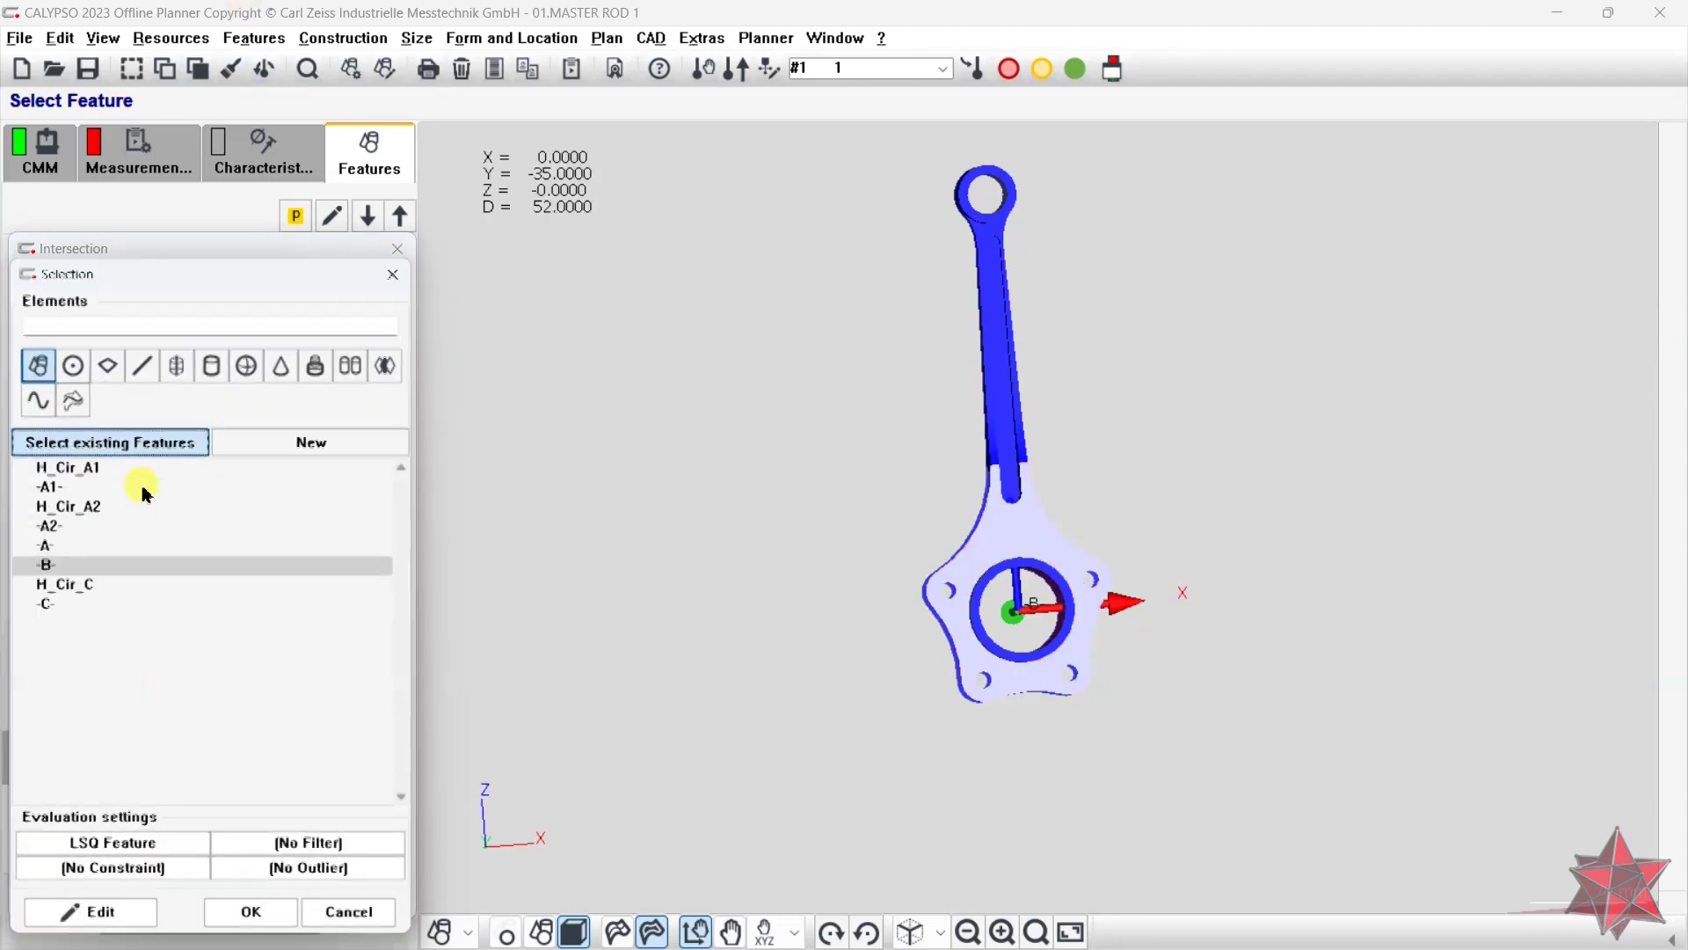
double_click(62, 605)
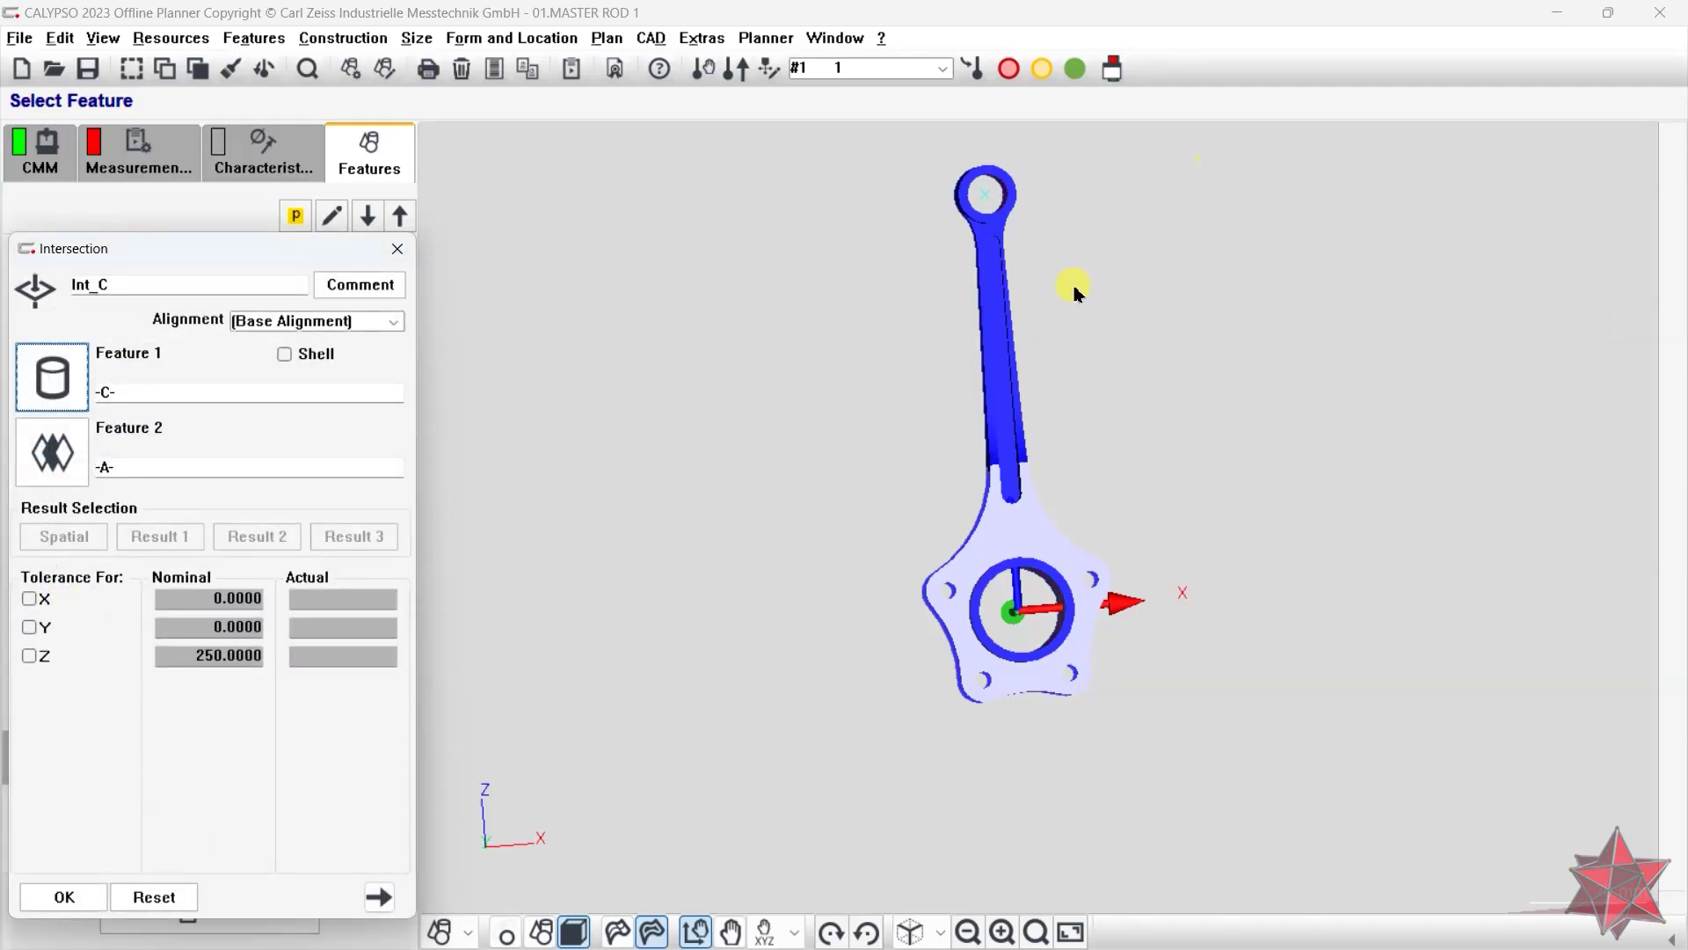
mouse_move(1073, 282)
left_mouse_down()
mouse_move(1111, 302)
mouse_move(1096, 297)
left_mouse_up()
left_click(64, 896)
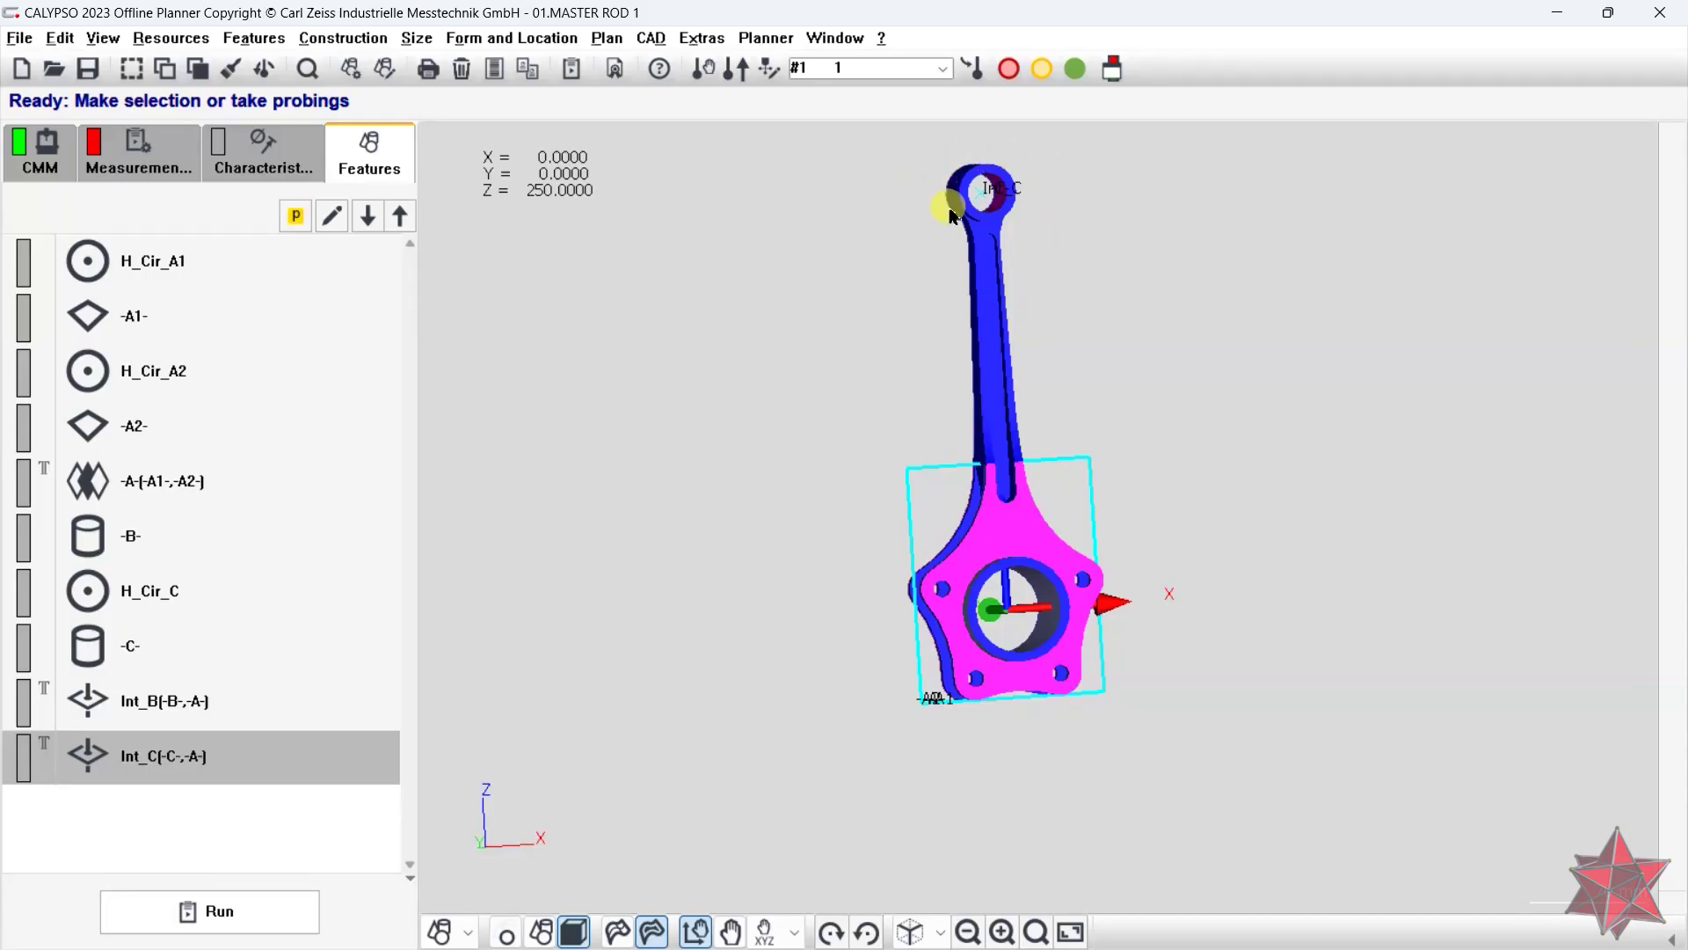
- Add a 3d Line feature after Int_C and open its definition
left_click(356, 39)
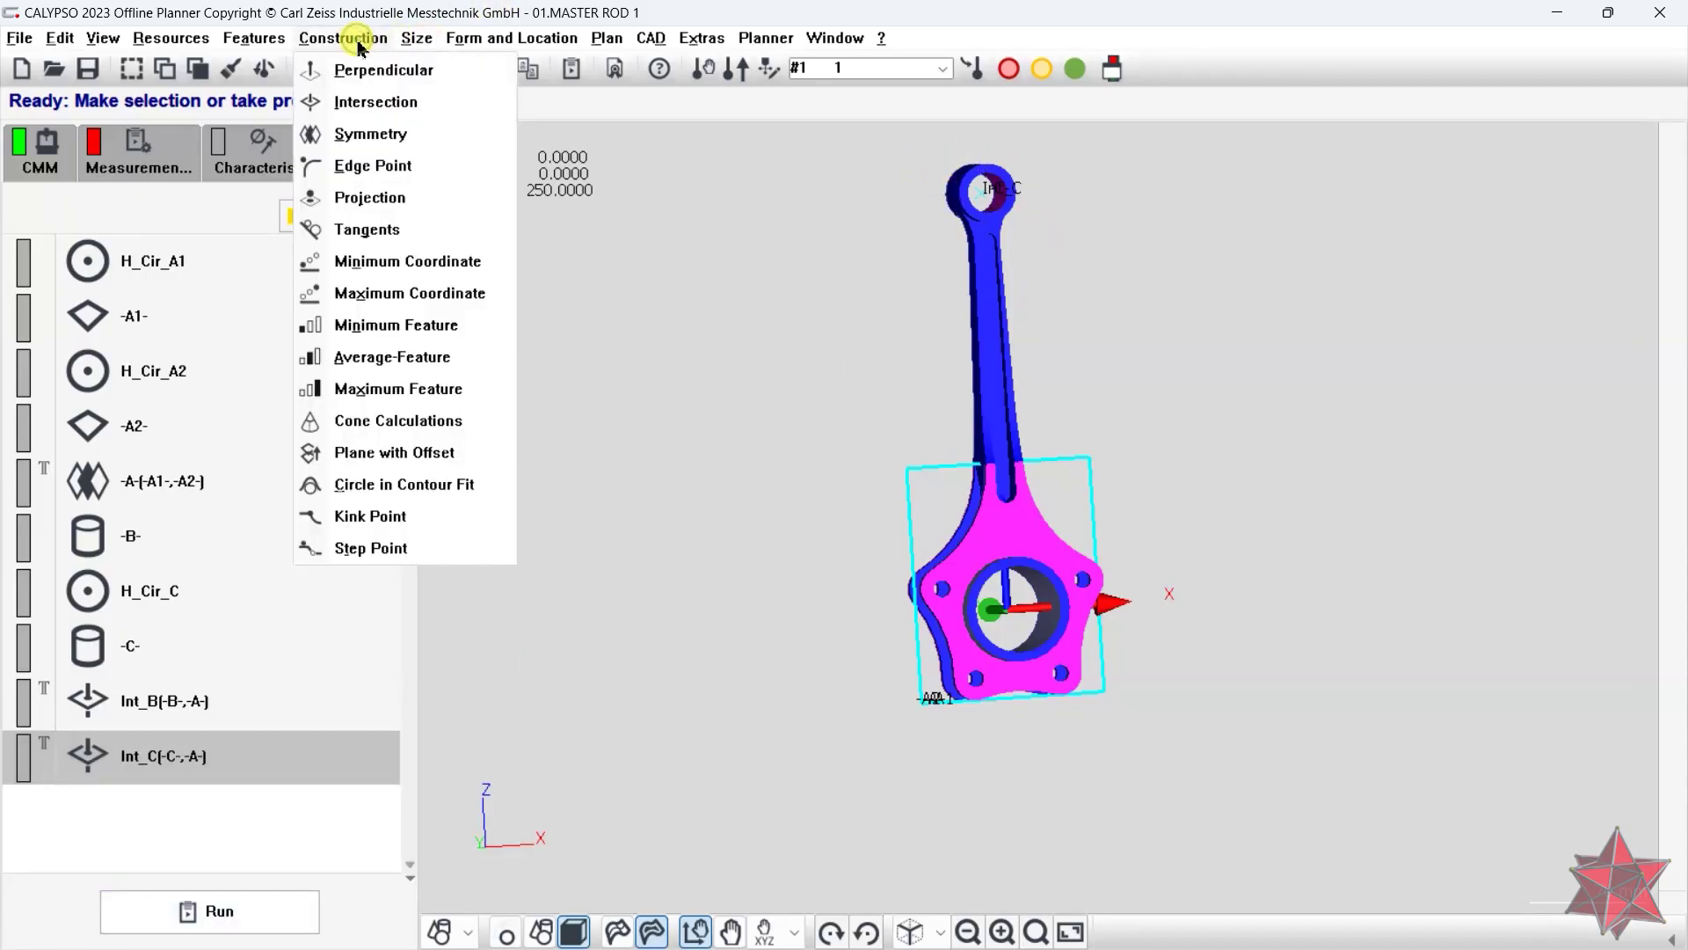
left_click(355, 105)
left_click(266, 40)
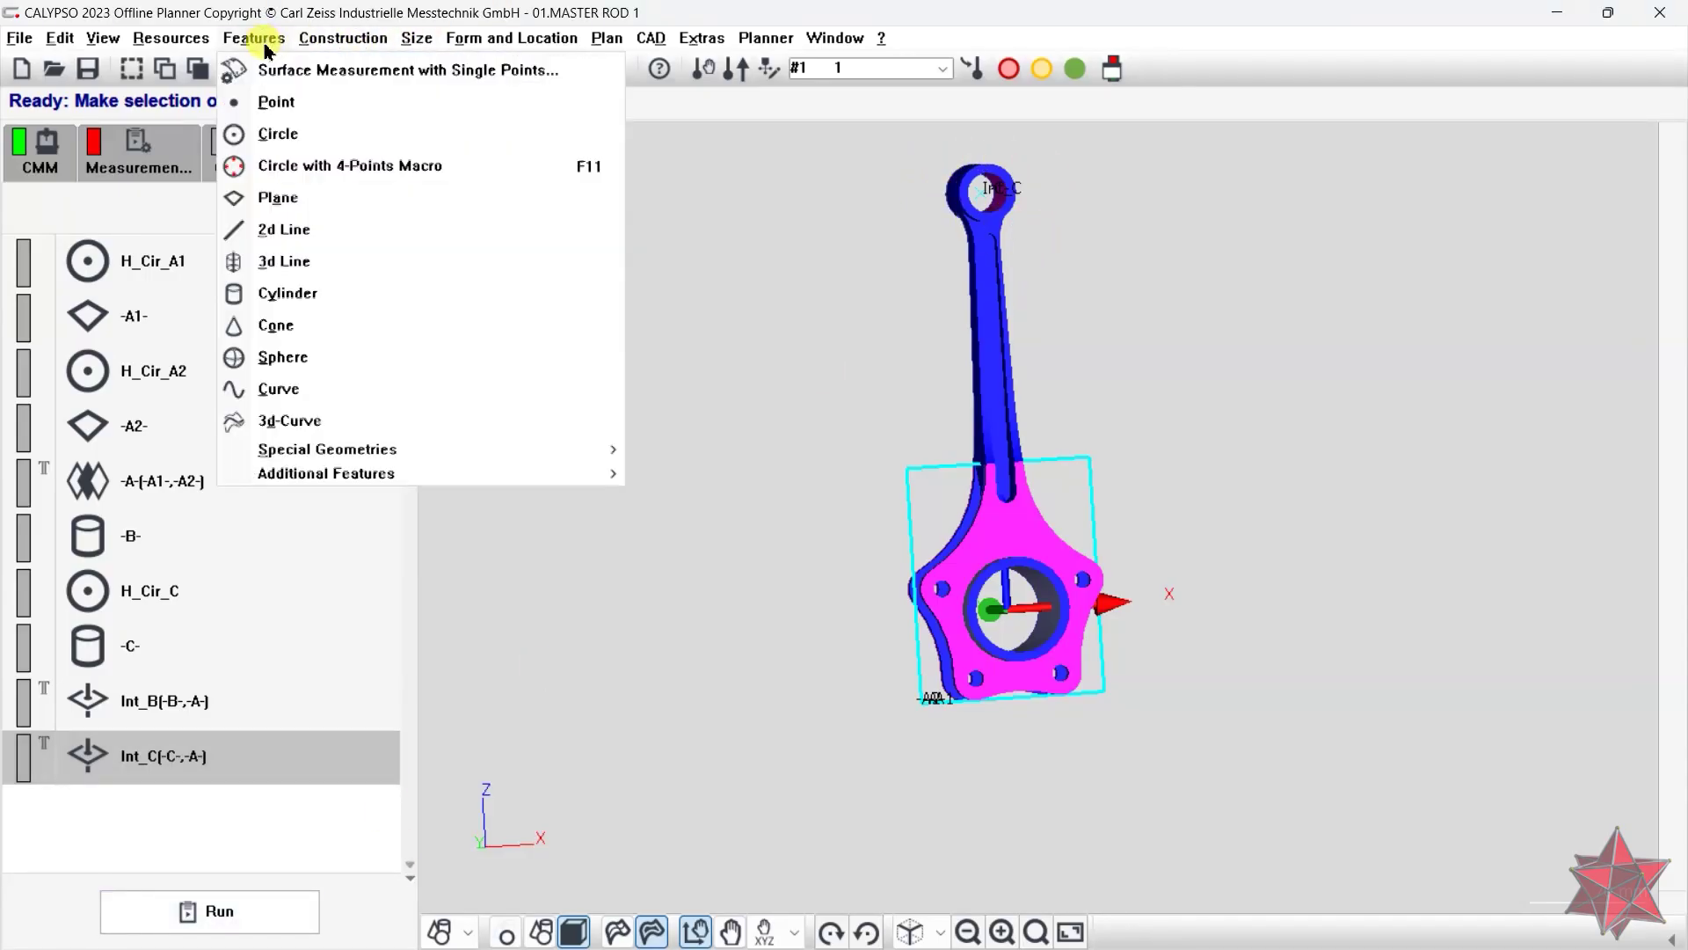
left_click(297, 261)
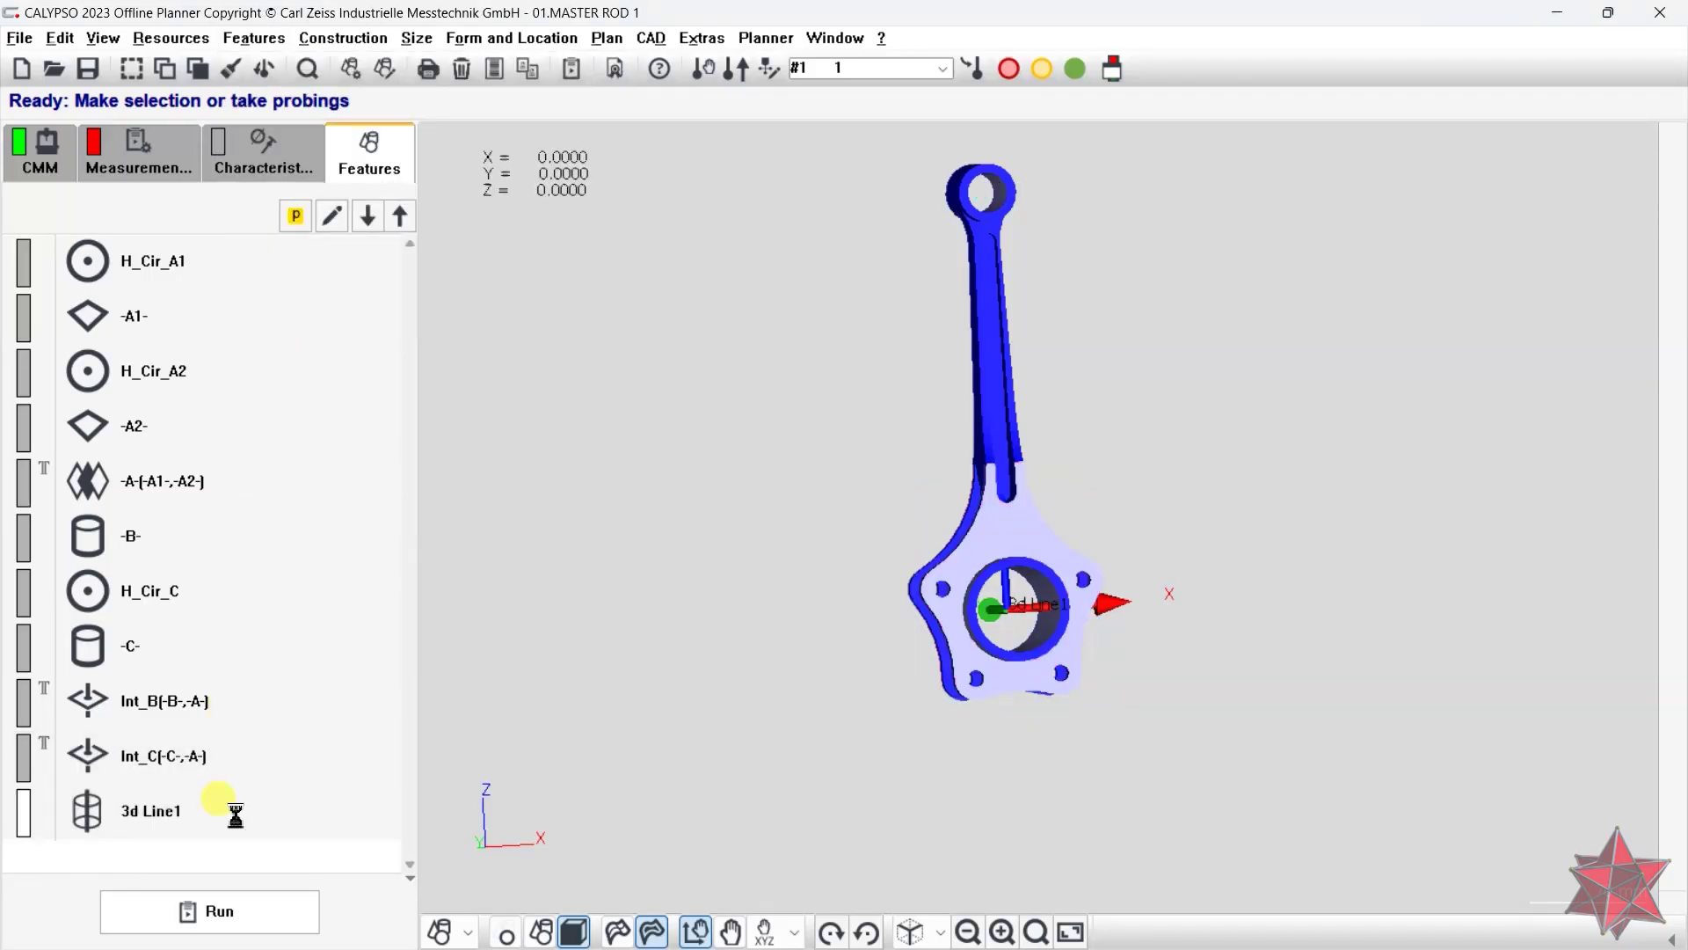
double_click(229, 806)
- Define the 3d line's nominal geometry by Recall of the intersection points Int_B and Int_C
left_click(243, 413)
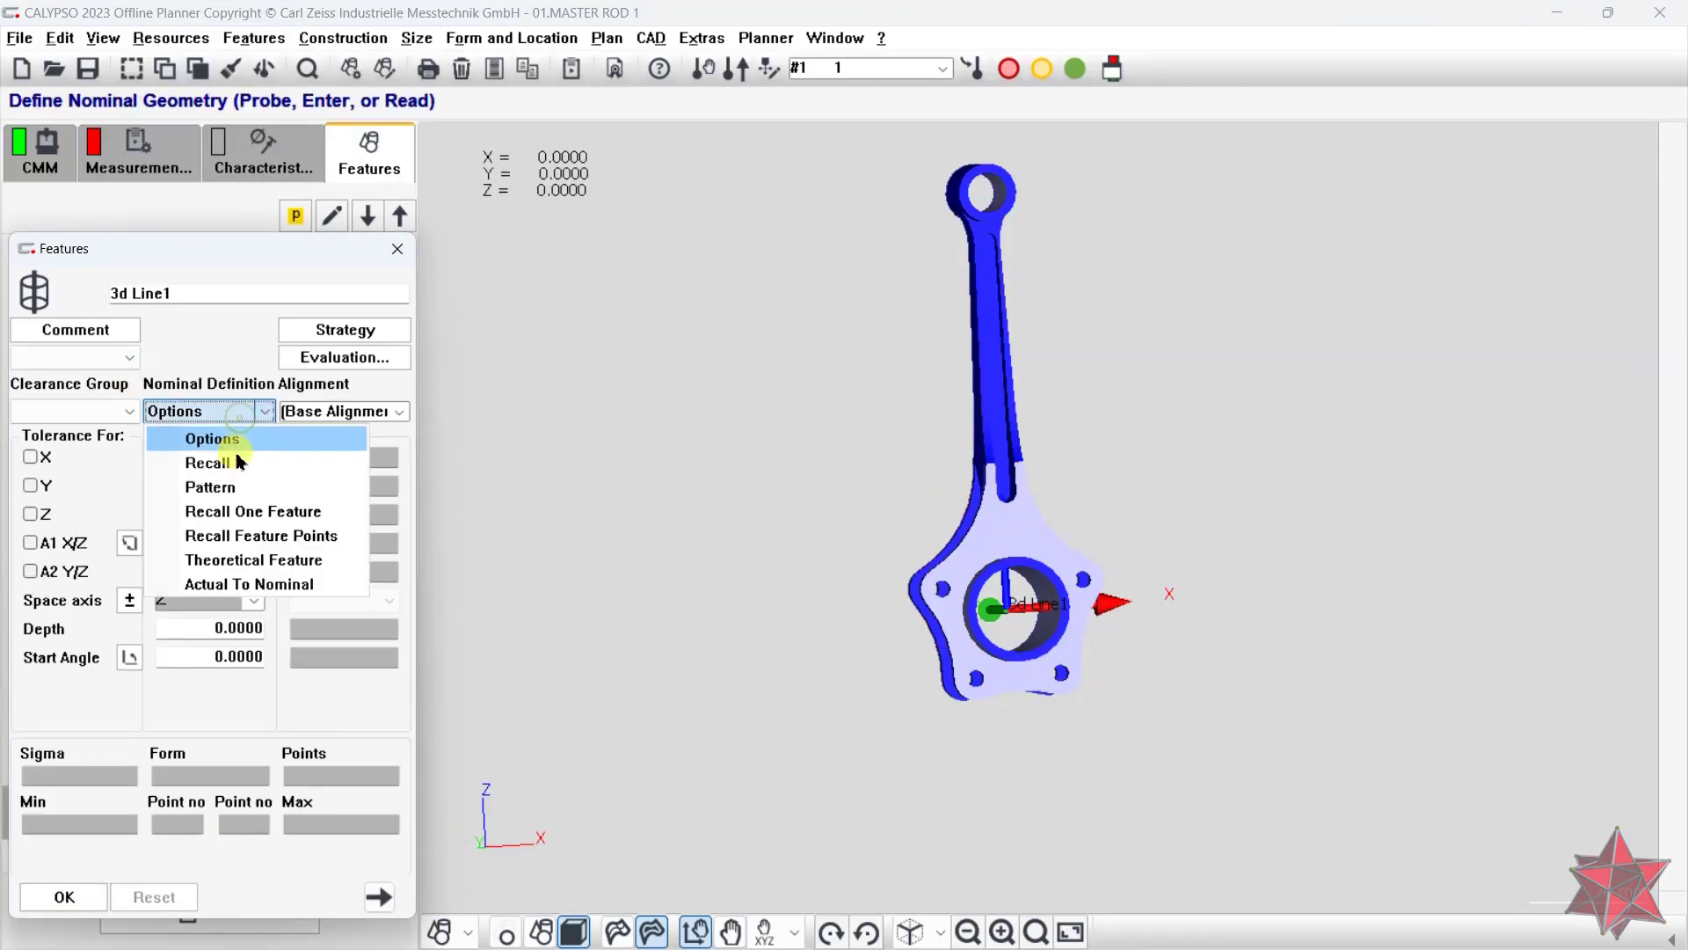
left_click(230, 460)
left_click(72, 596)
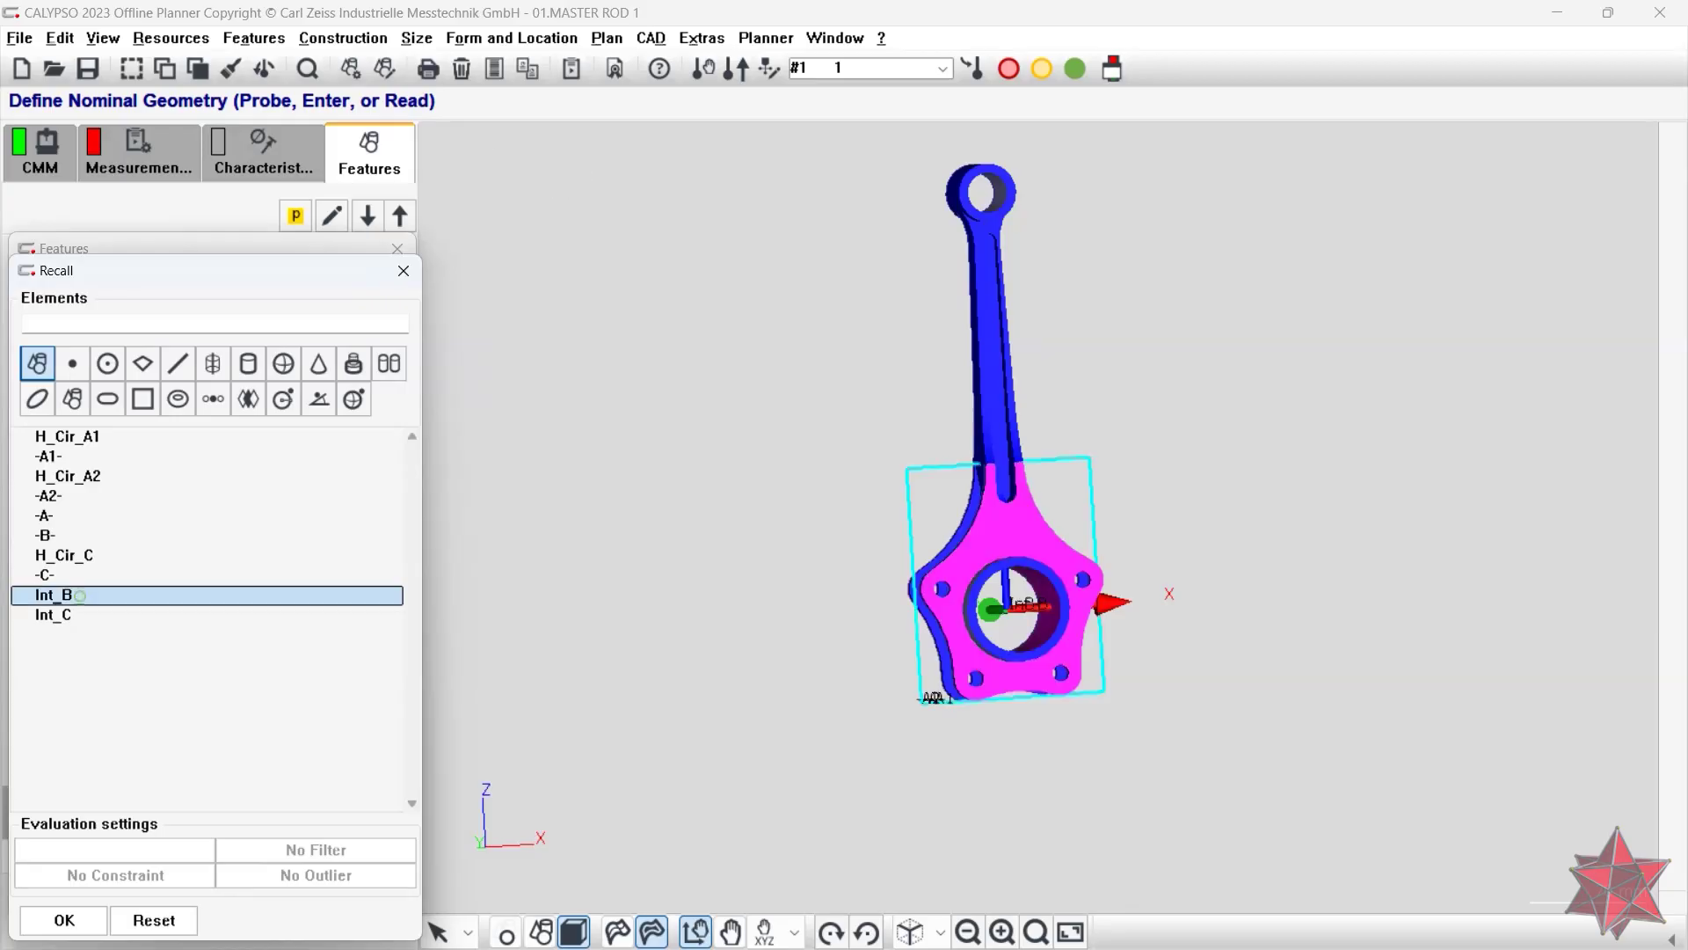
left_click(74, 615, "ctrl")
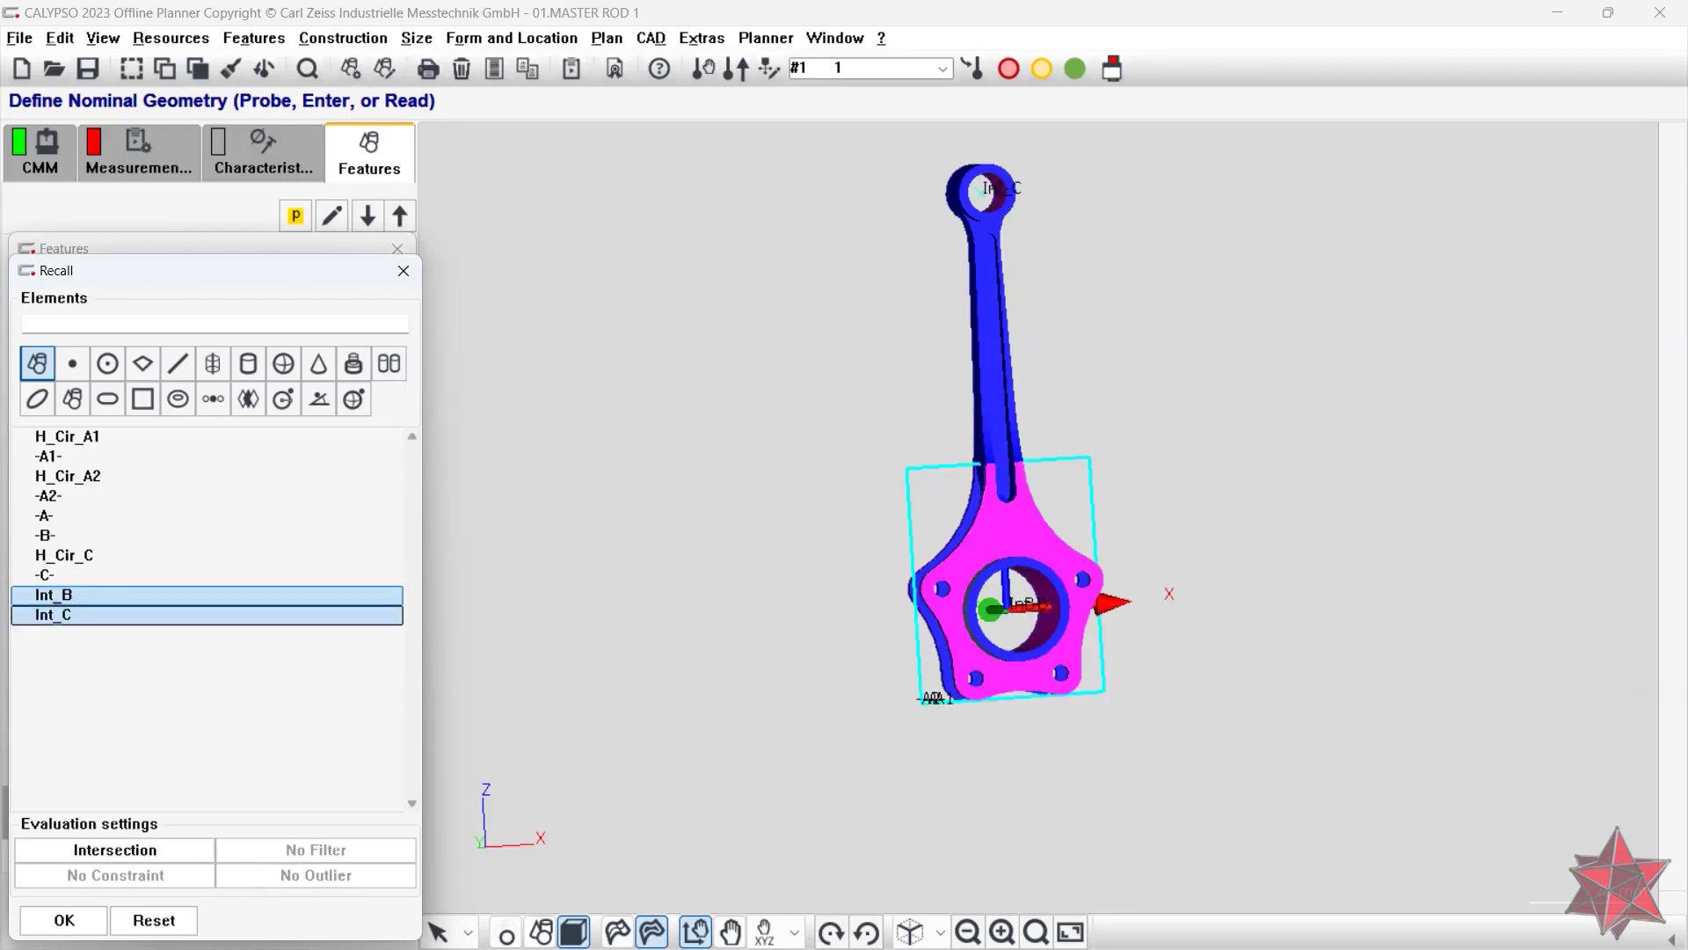
left_click(64, 919)
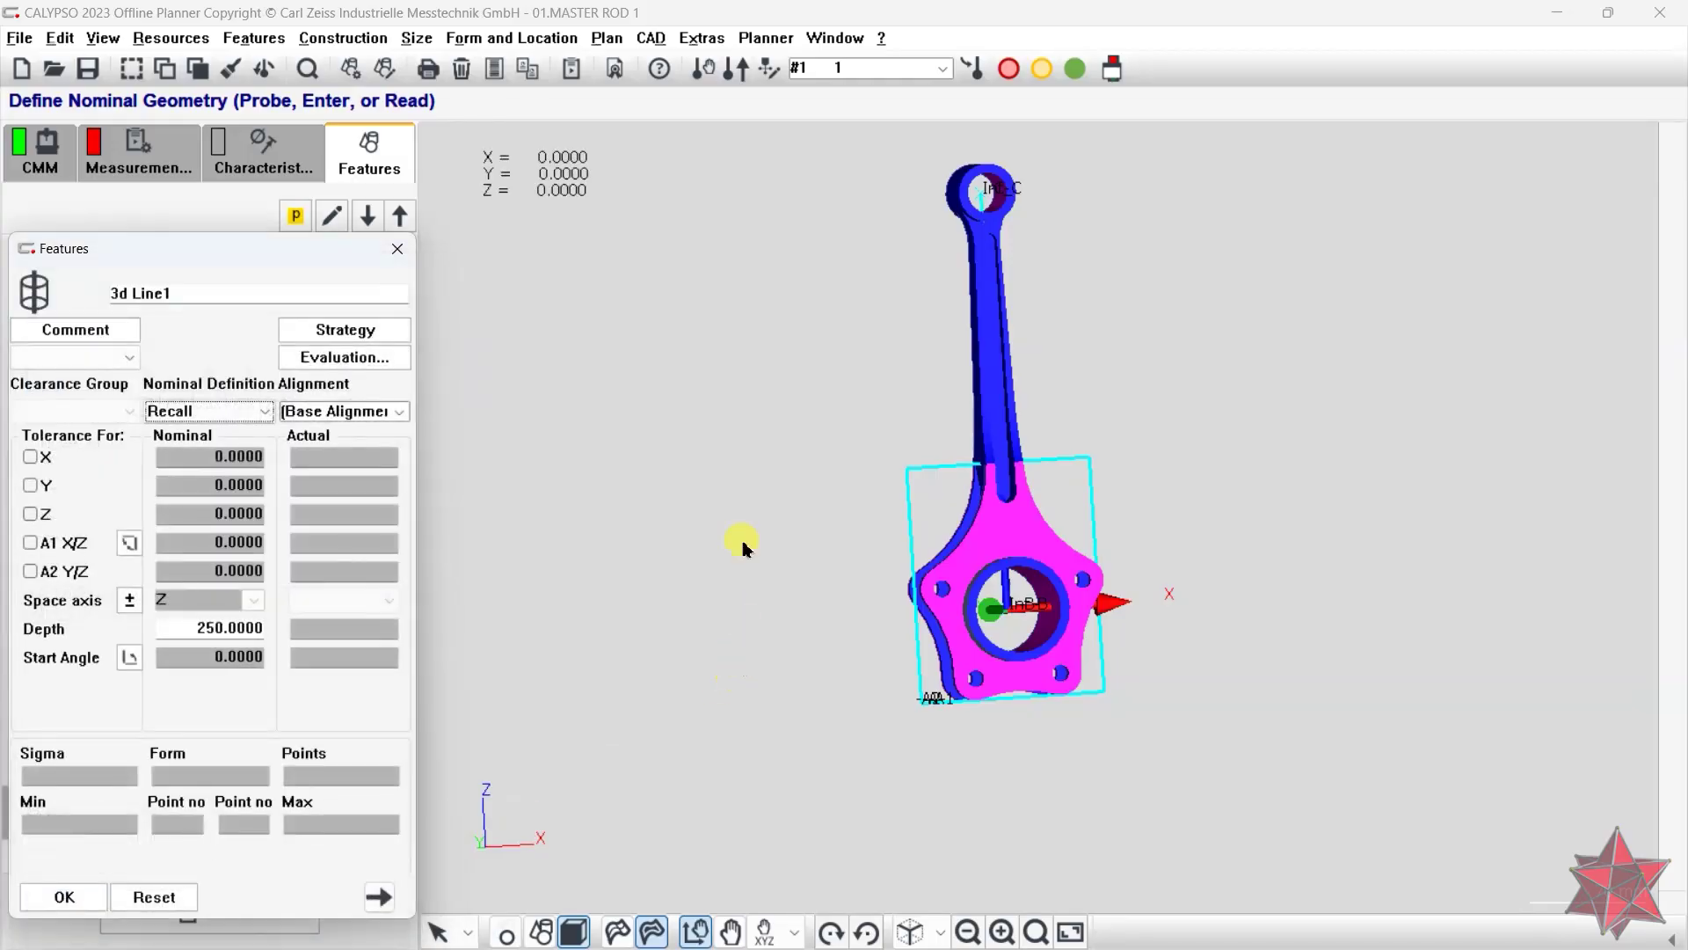
- Name the 3d line between the two bore intersections Orientation Line
left_click(651, 933)
left_click(647, 929)
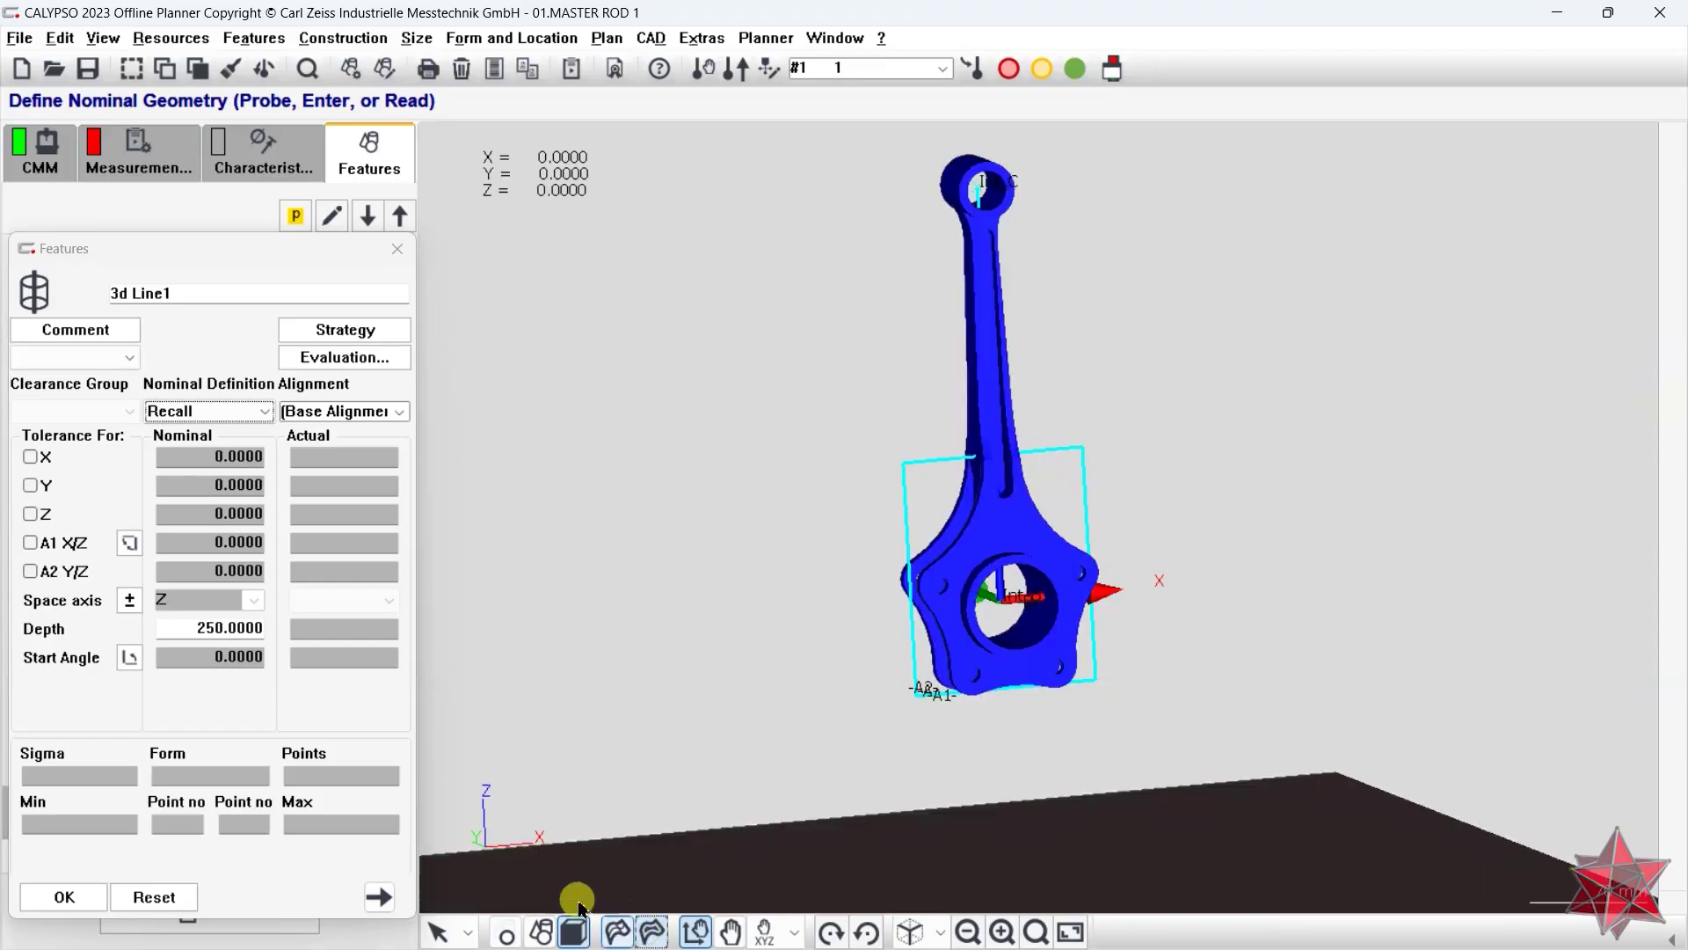
left_click(203, 297)
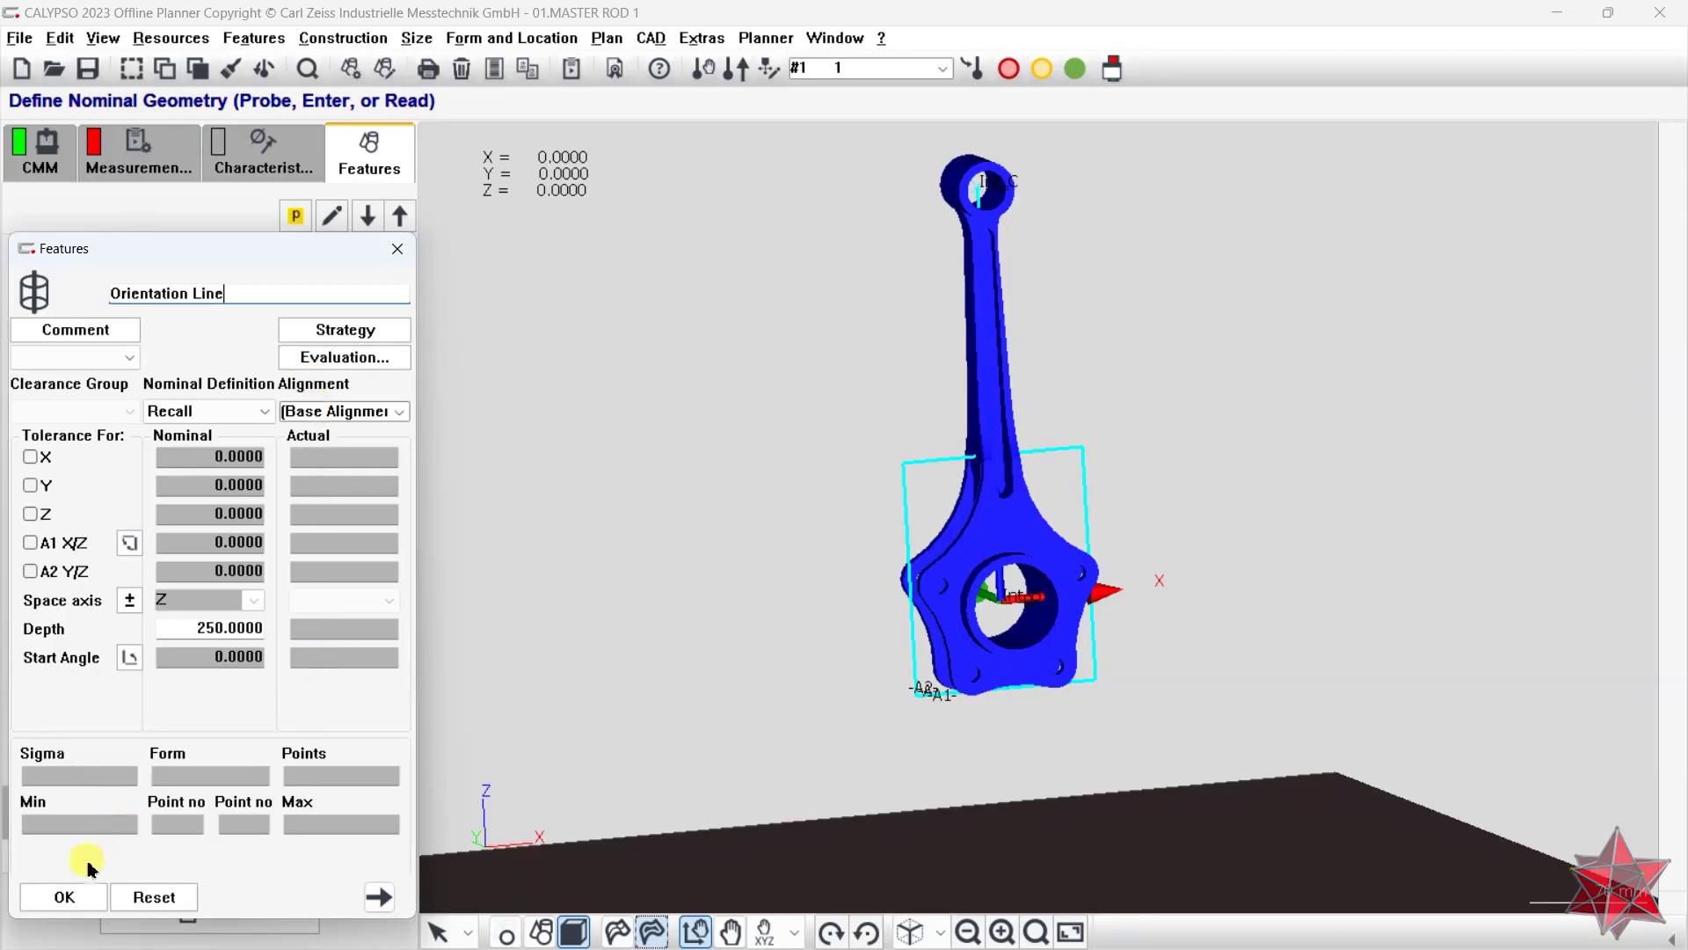
- Accept the Orientation Line definition and display the feature list with small icons
left_click(77, 892)
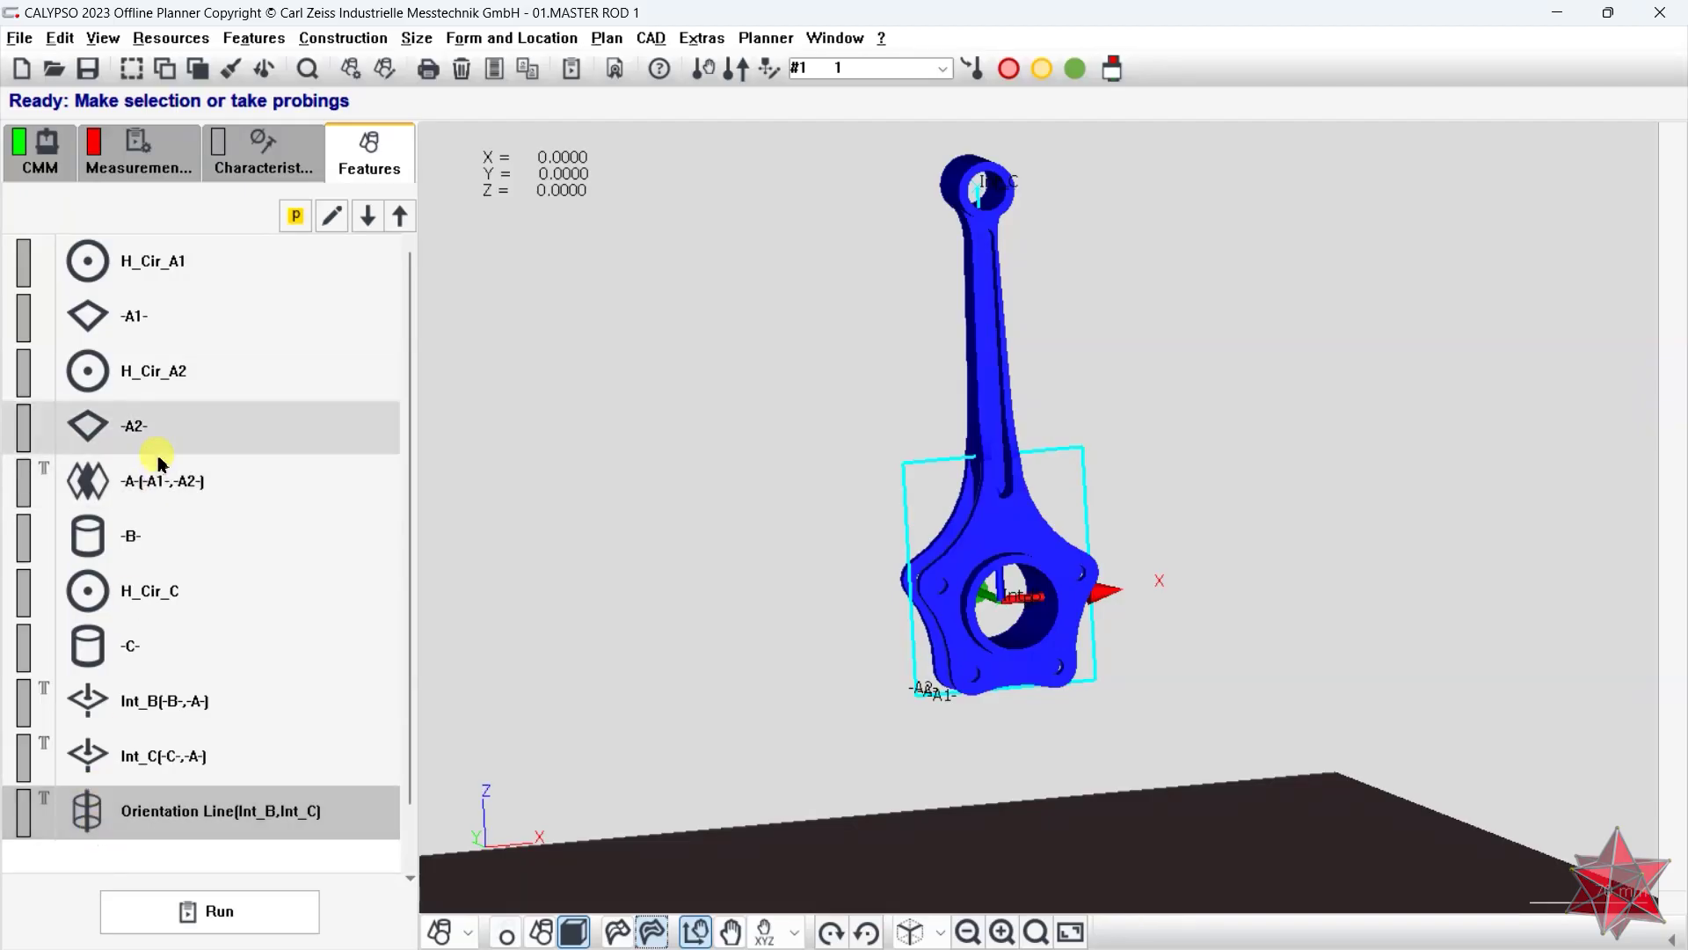
left_click(103, 38)
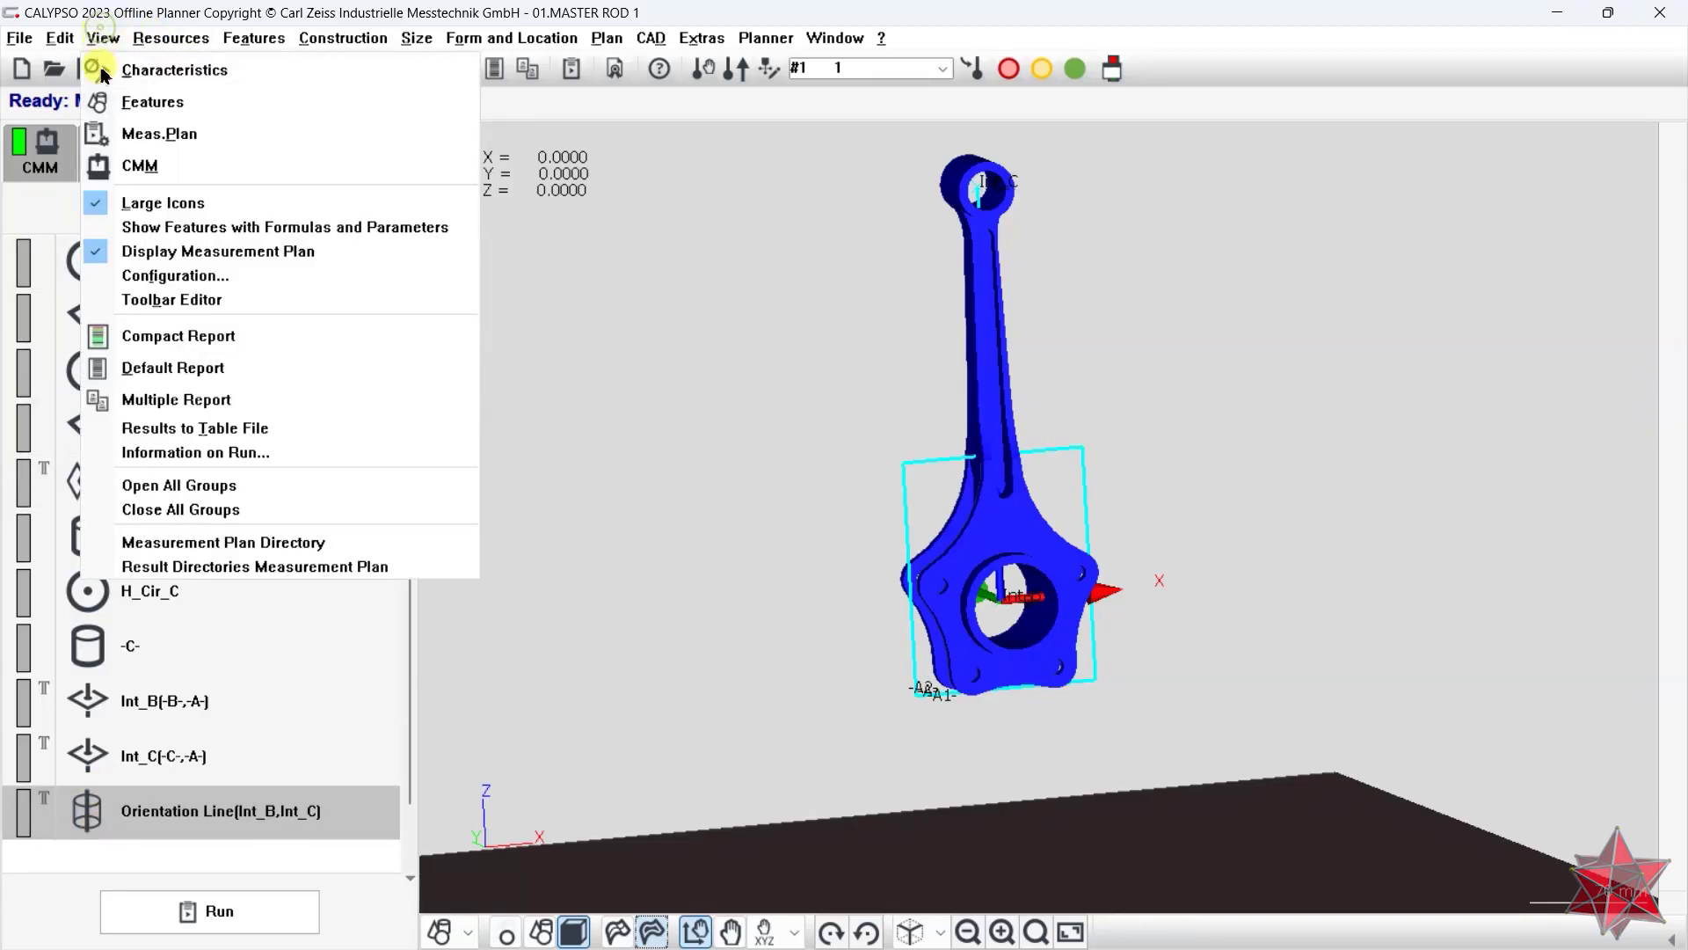
left_click(138, 204)
left_click(204, 660)
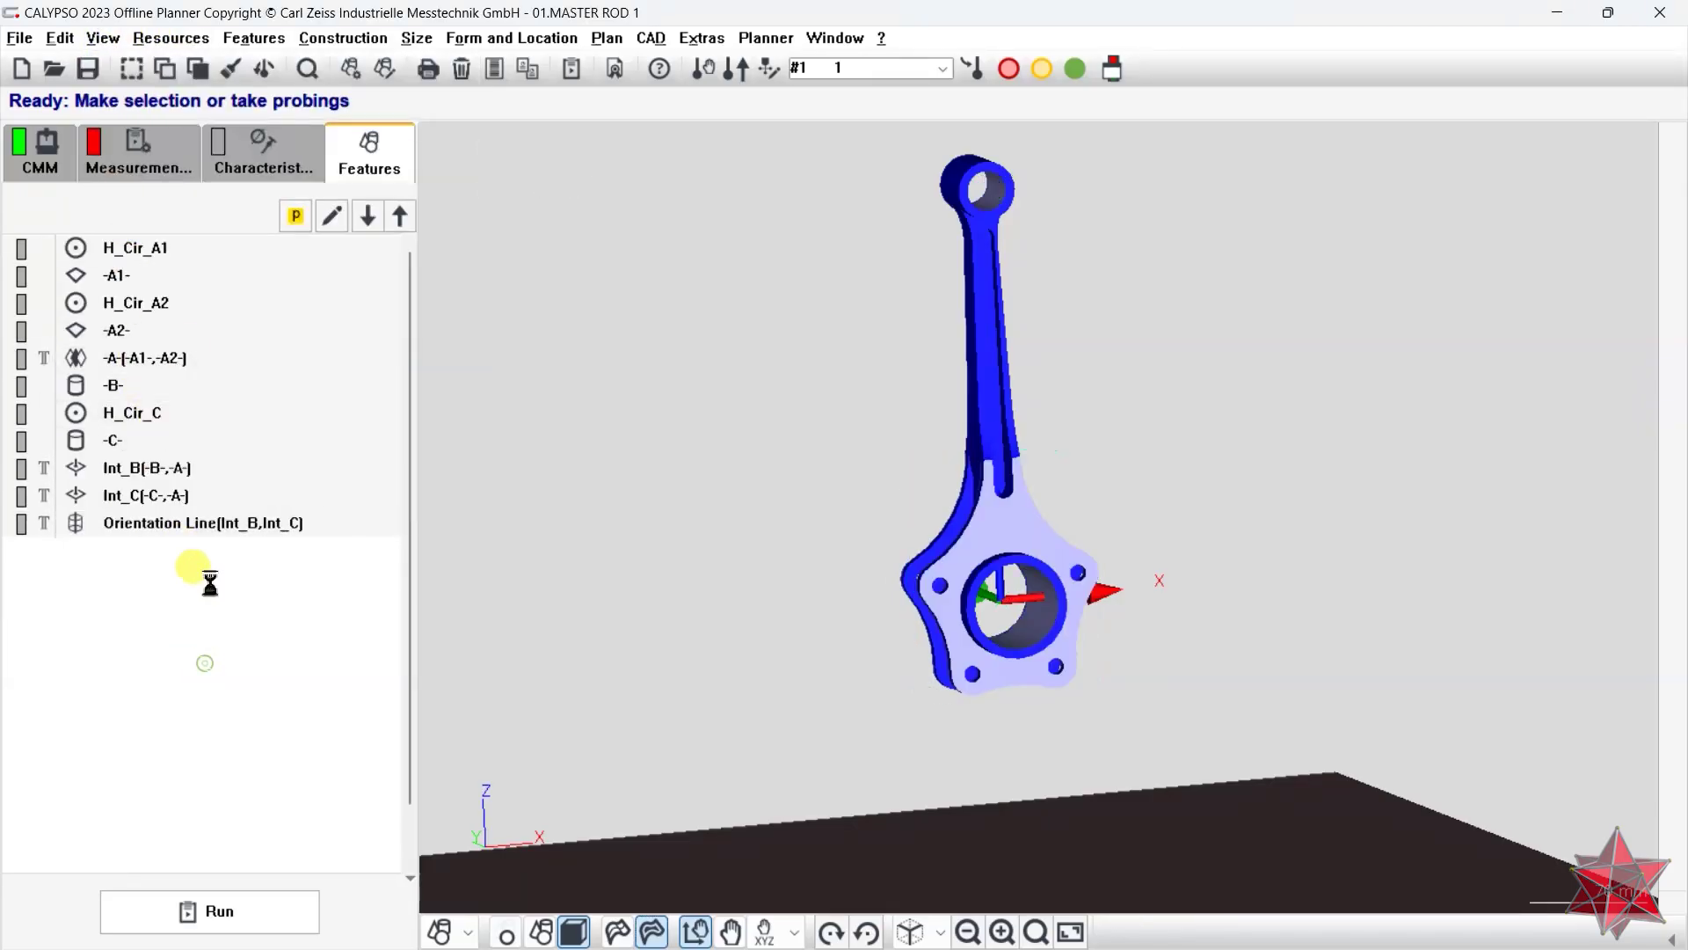
- Group all features from H_Cir_A1 through Orientation Line and name the group Base alignment elements
left_click(161, 251)
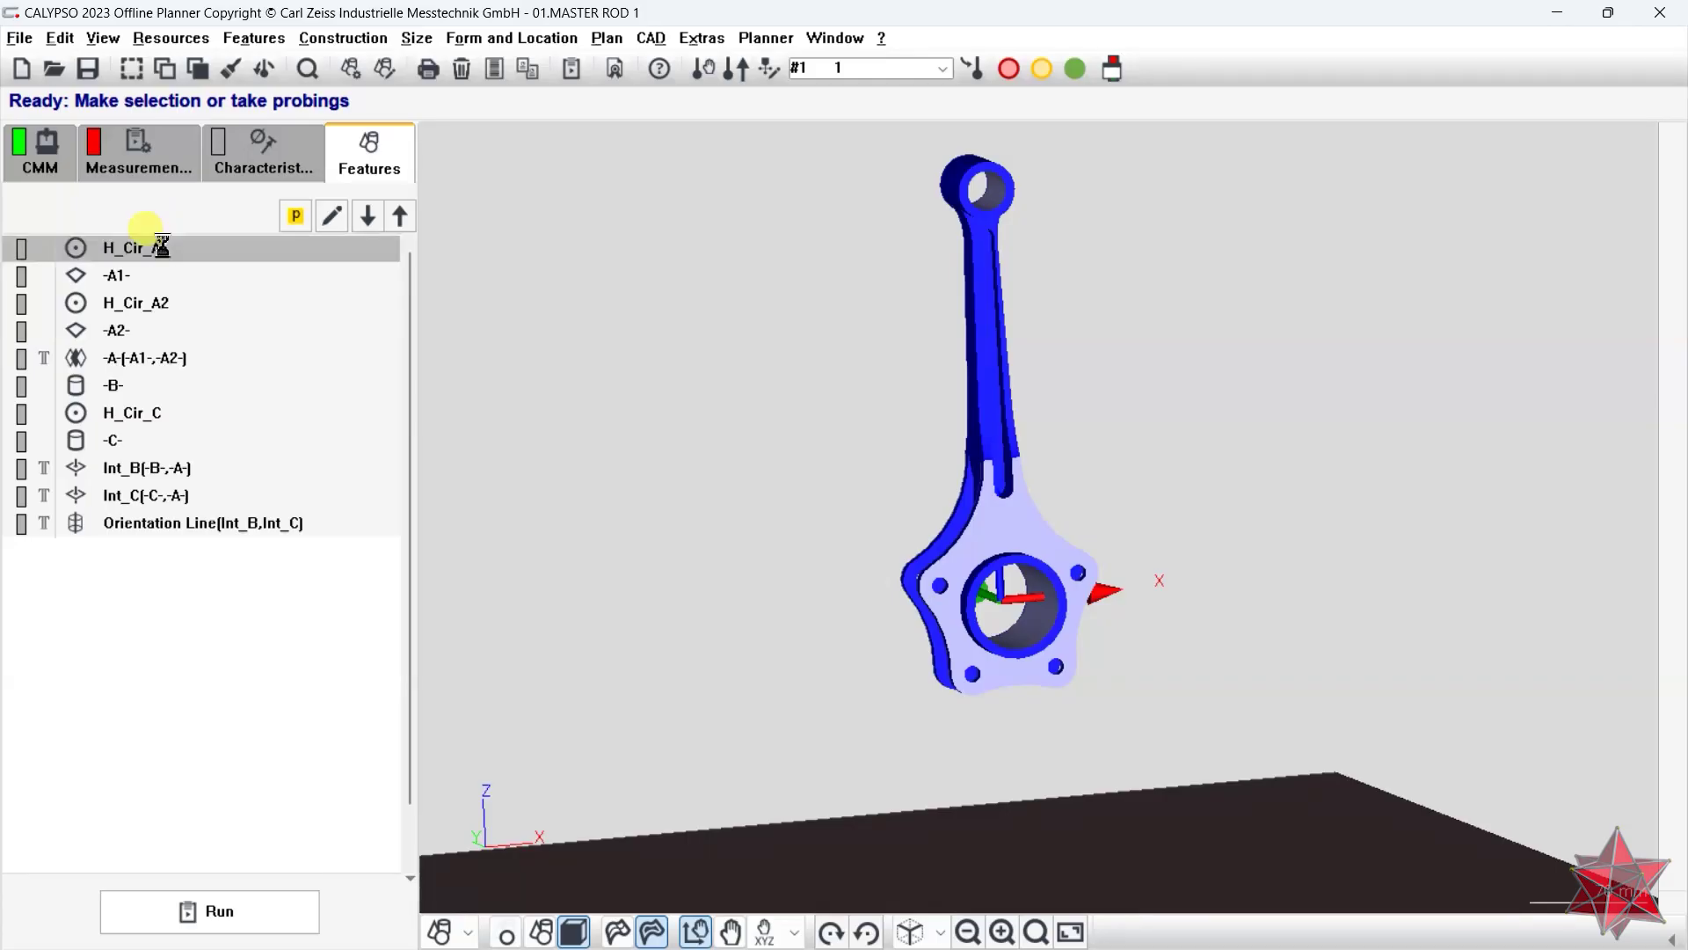
left_click(196, 520, "shift")
right_click(196, 523)
left_click(219, 533)
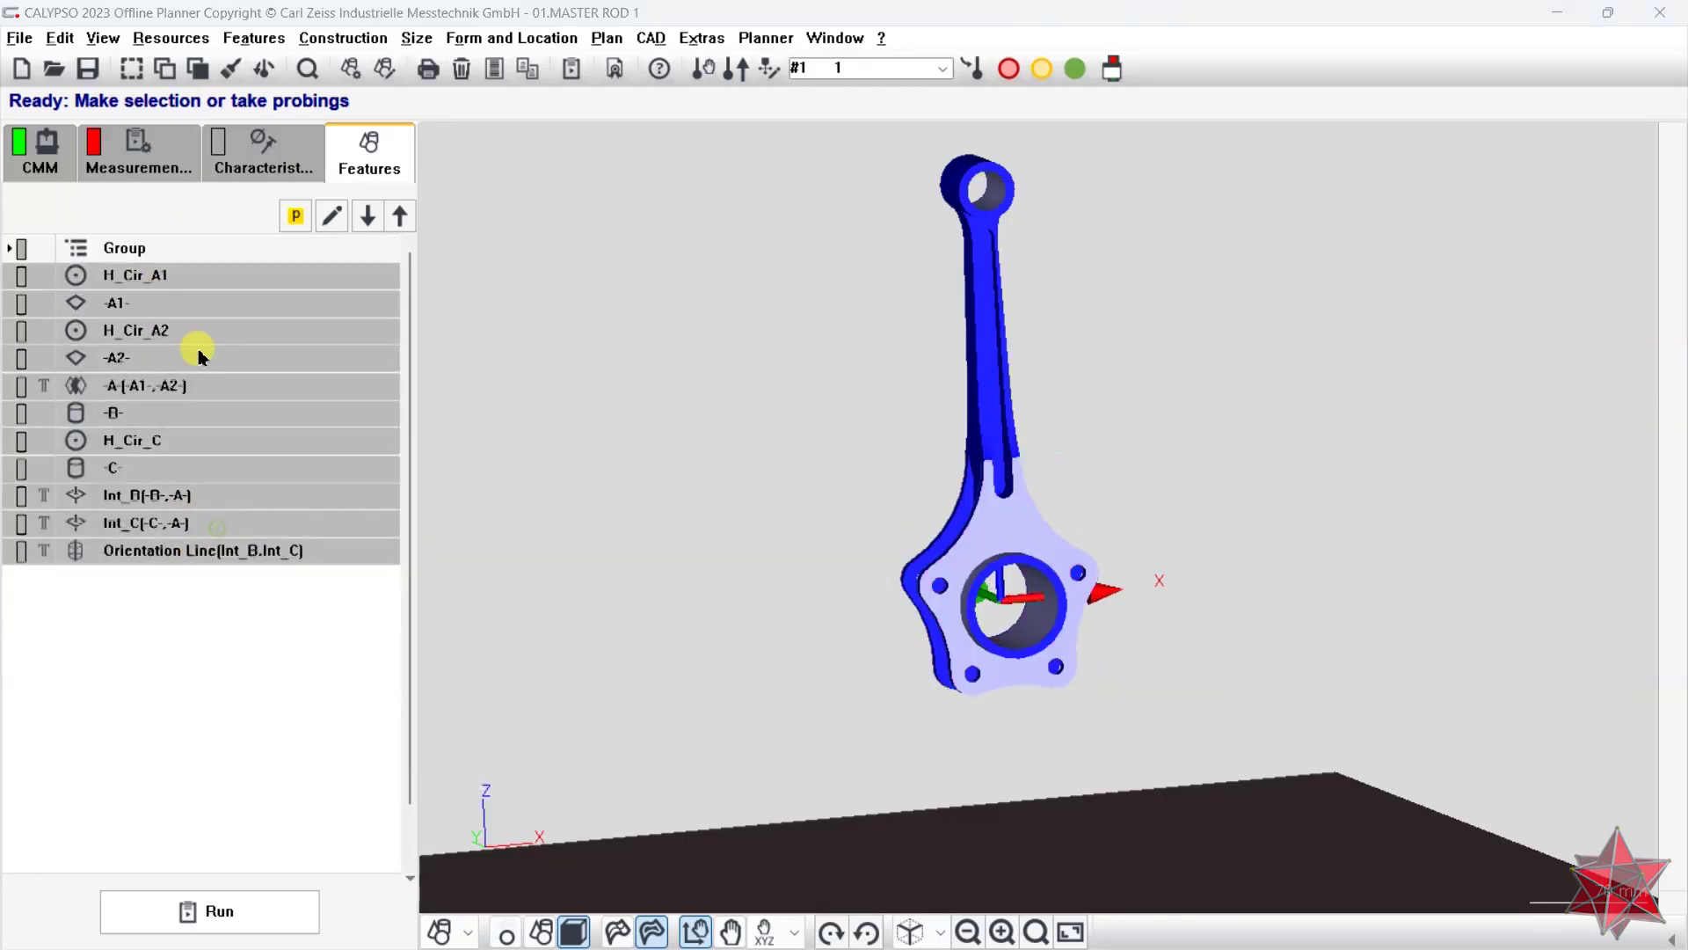
double_click(165, 255)
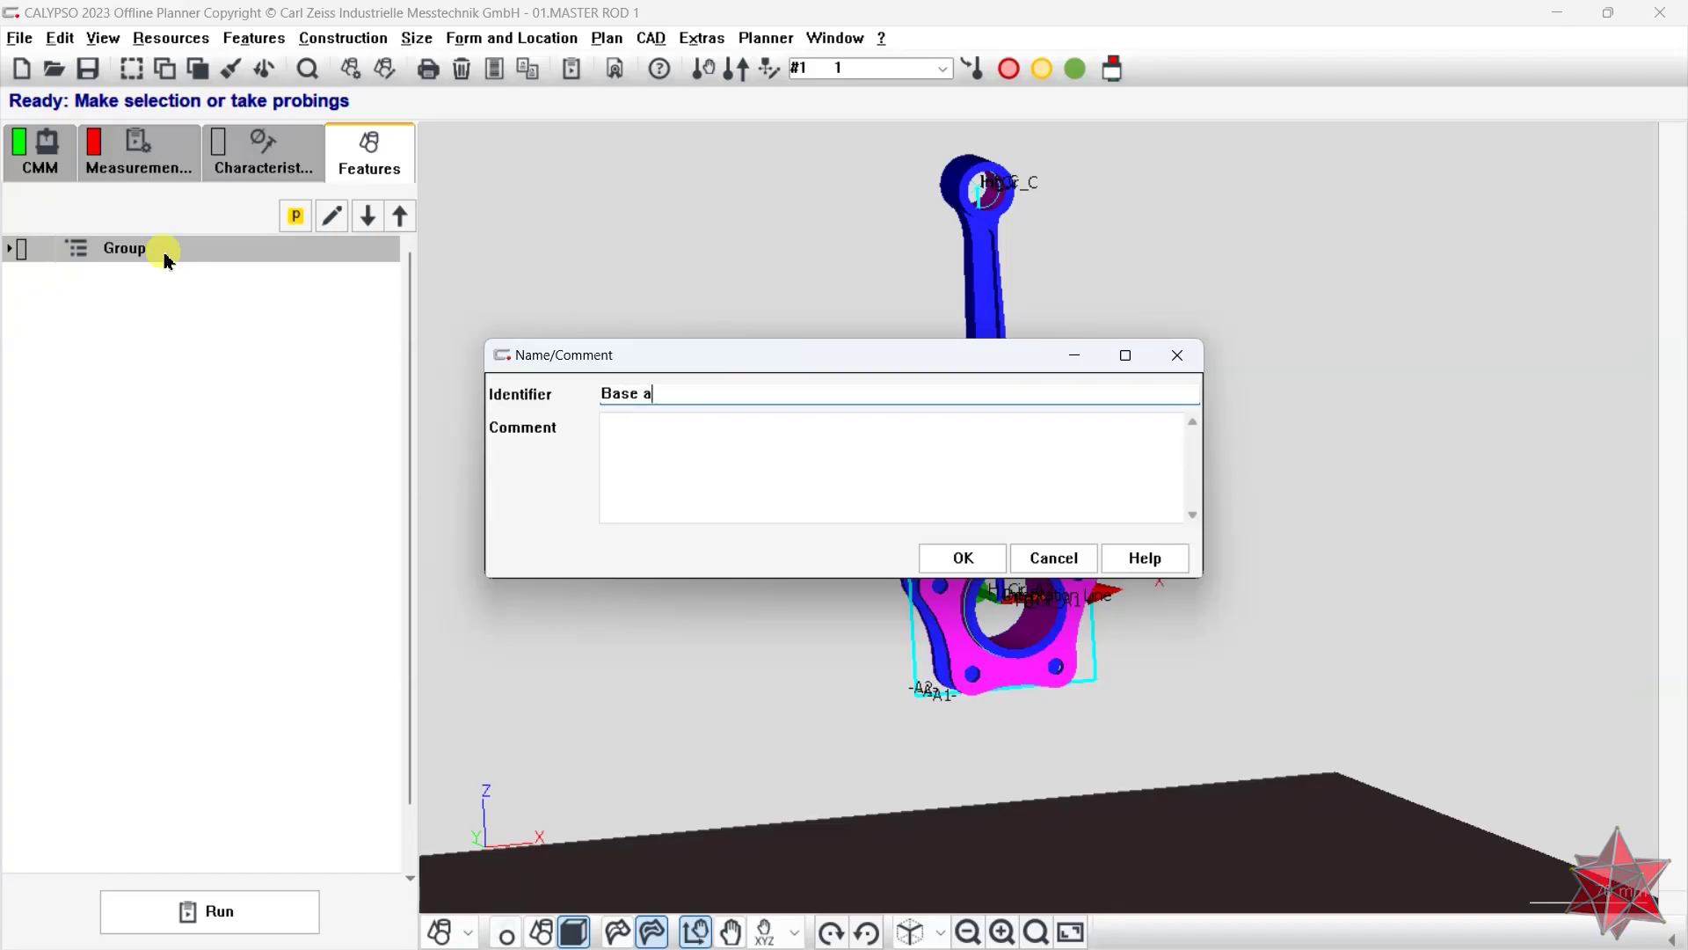
key("Return")
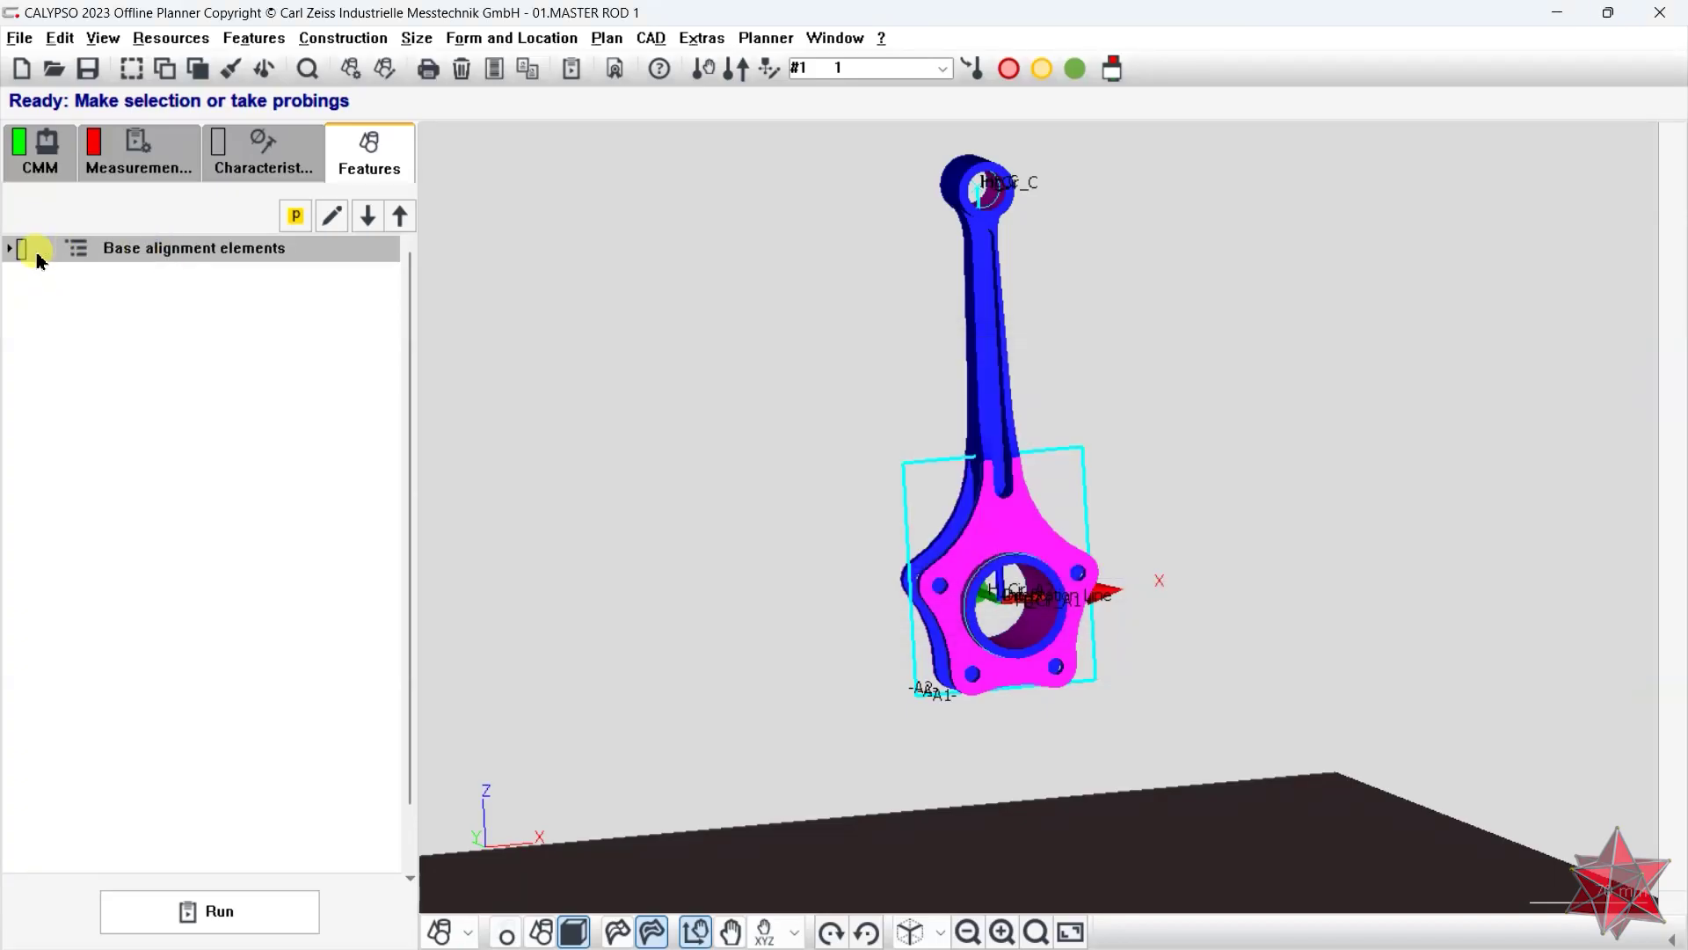
- Create a new base alignment and assign symmetry plane -A- to its rotation in space
left_click(18, 249)
mouse_move(917, 471)
left_mouse_down()
mouse_move(944, 490)
mouse_move(923, 490)
left_mouse_up()
left_click(180, 276)
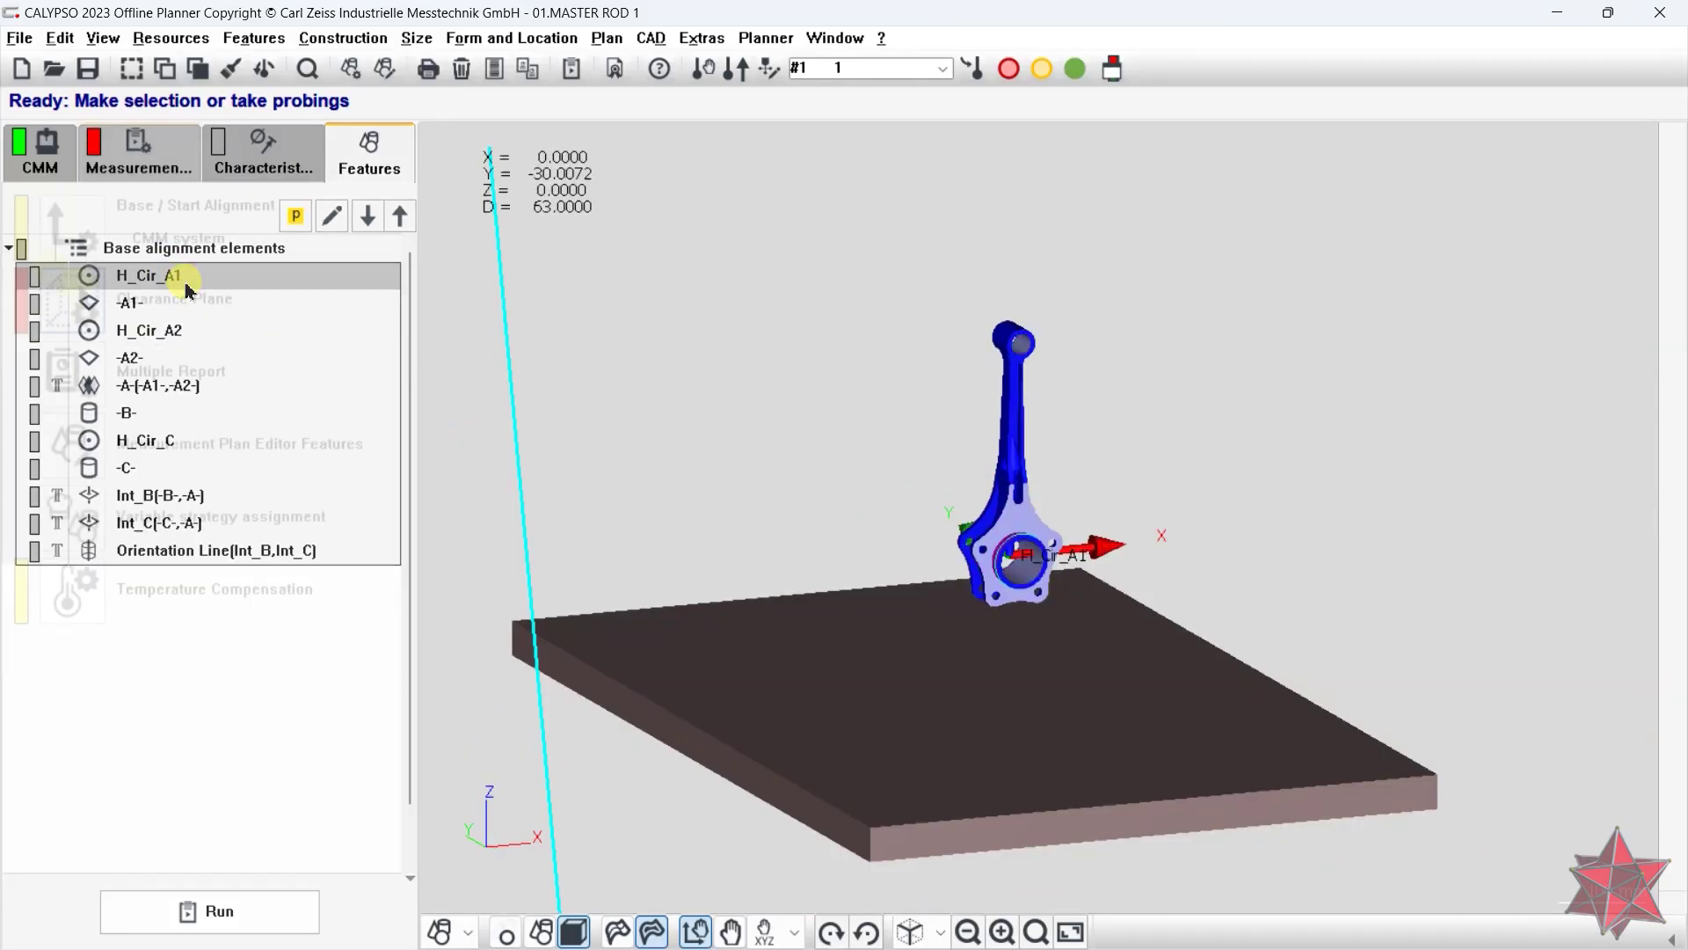
left_click(318, 420)
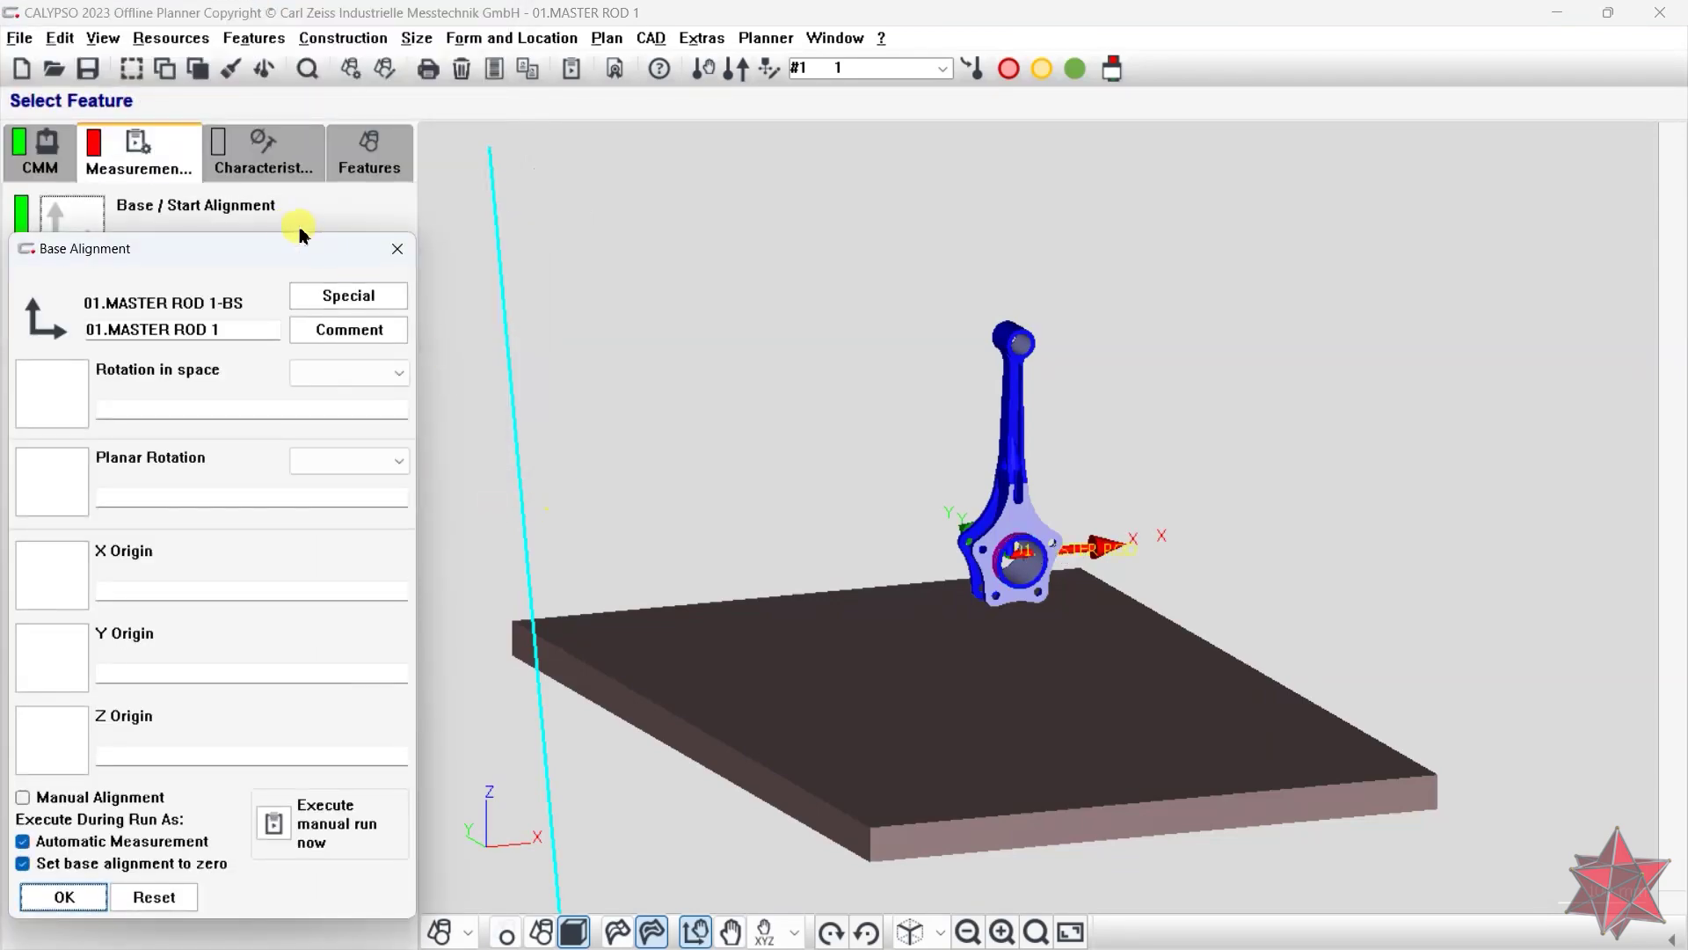
mouse_move(264, 241)
left_mouse_down()
mouse_move(340, 204)
mouse_move(554, 198)
left_mouse_up()
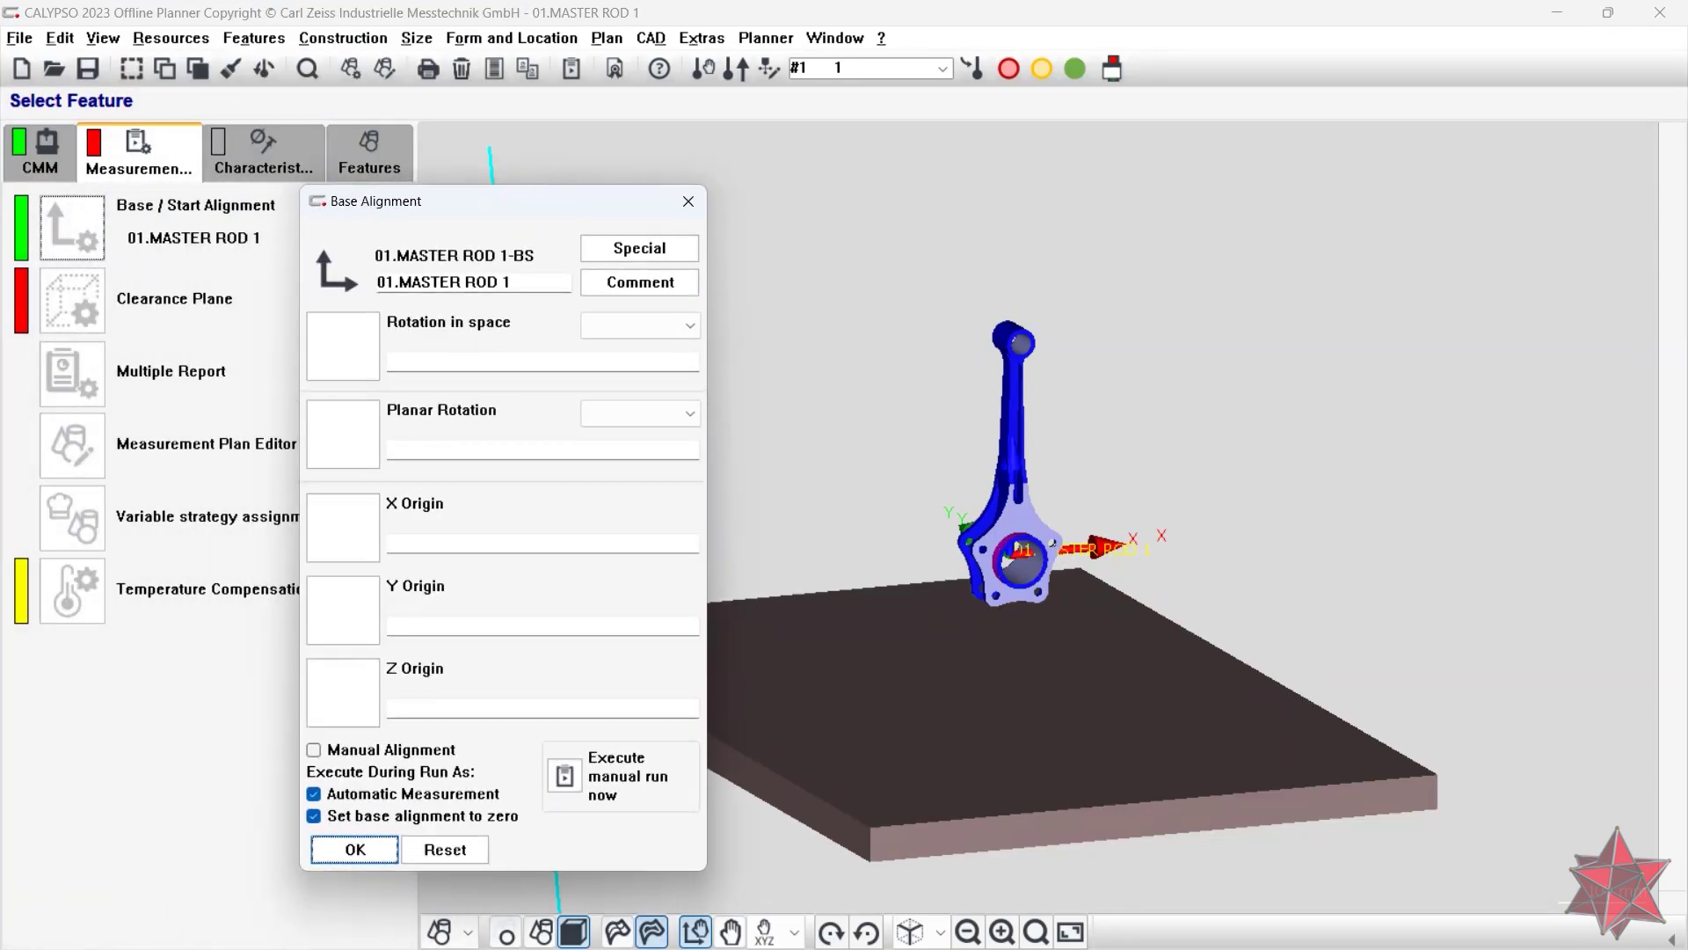
left_click(343, 345)
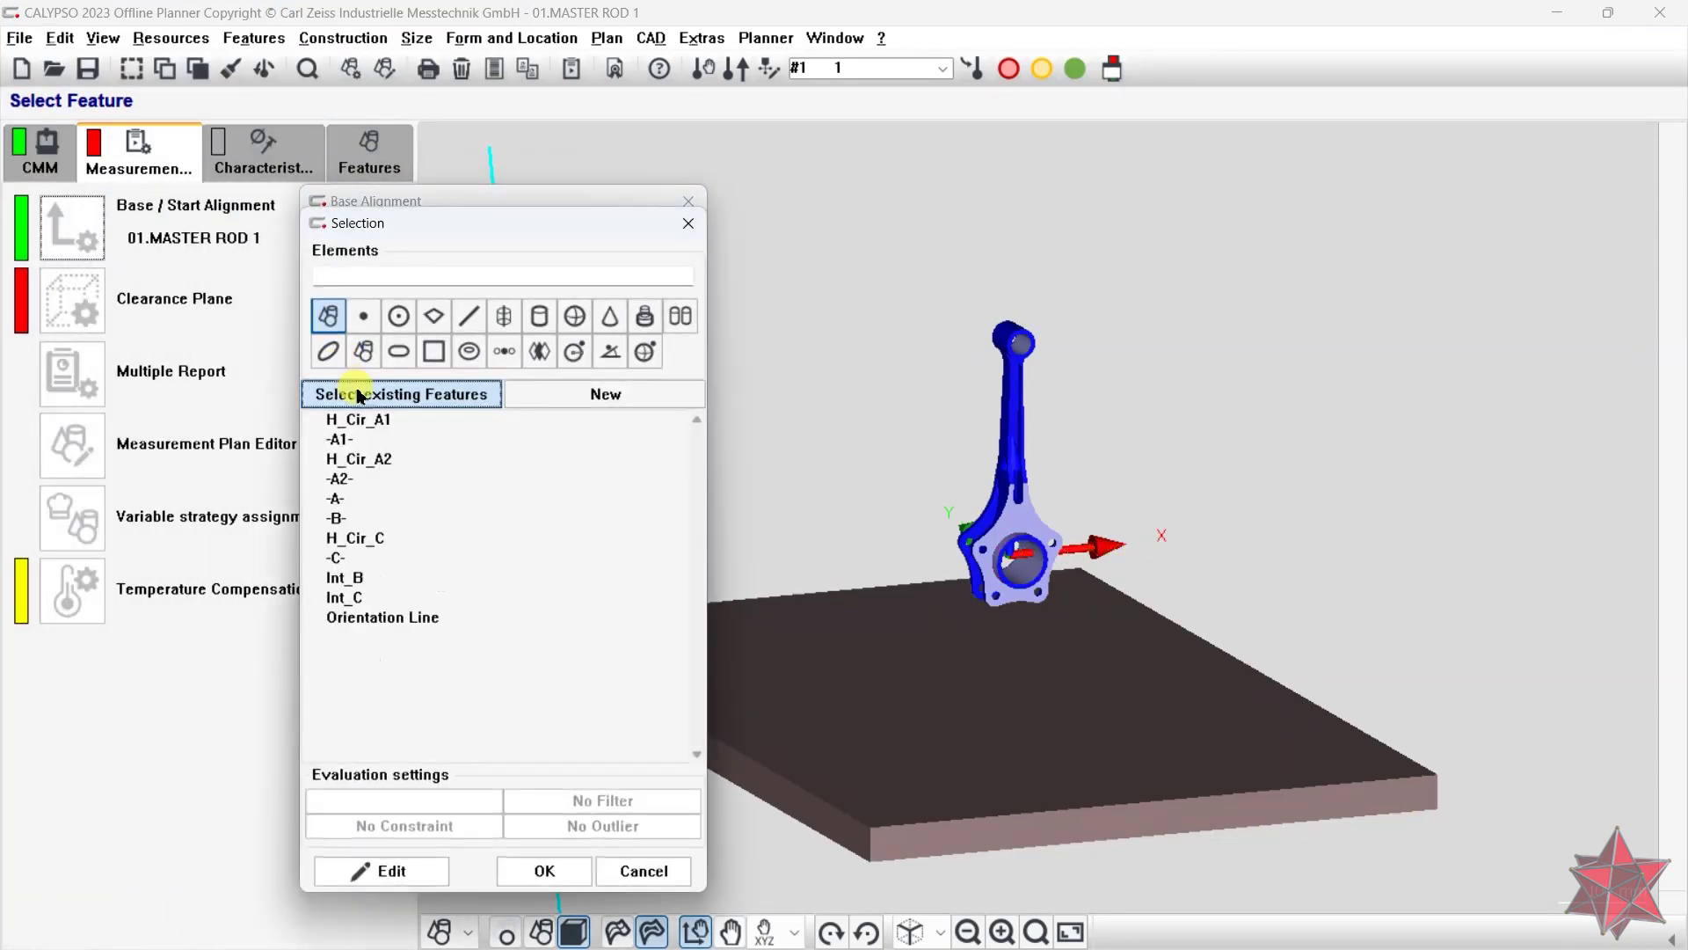
double_click(365, 500)
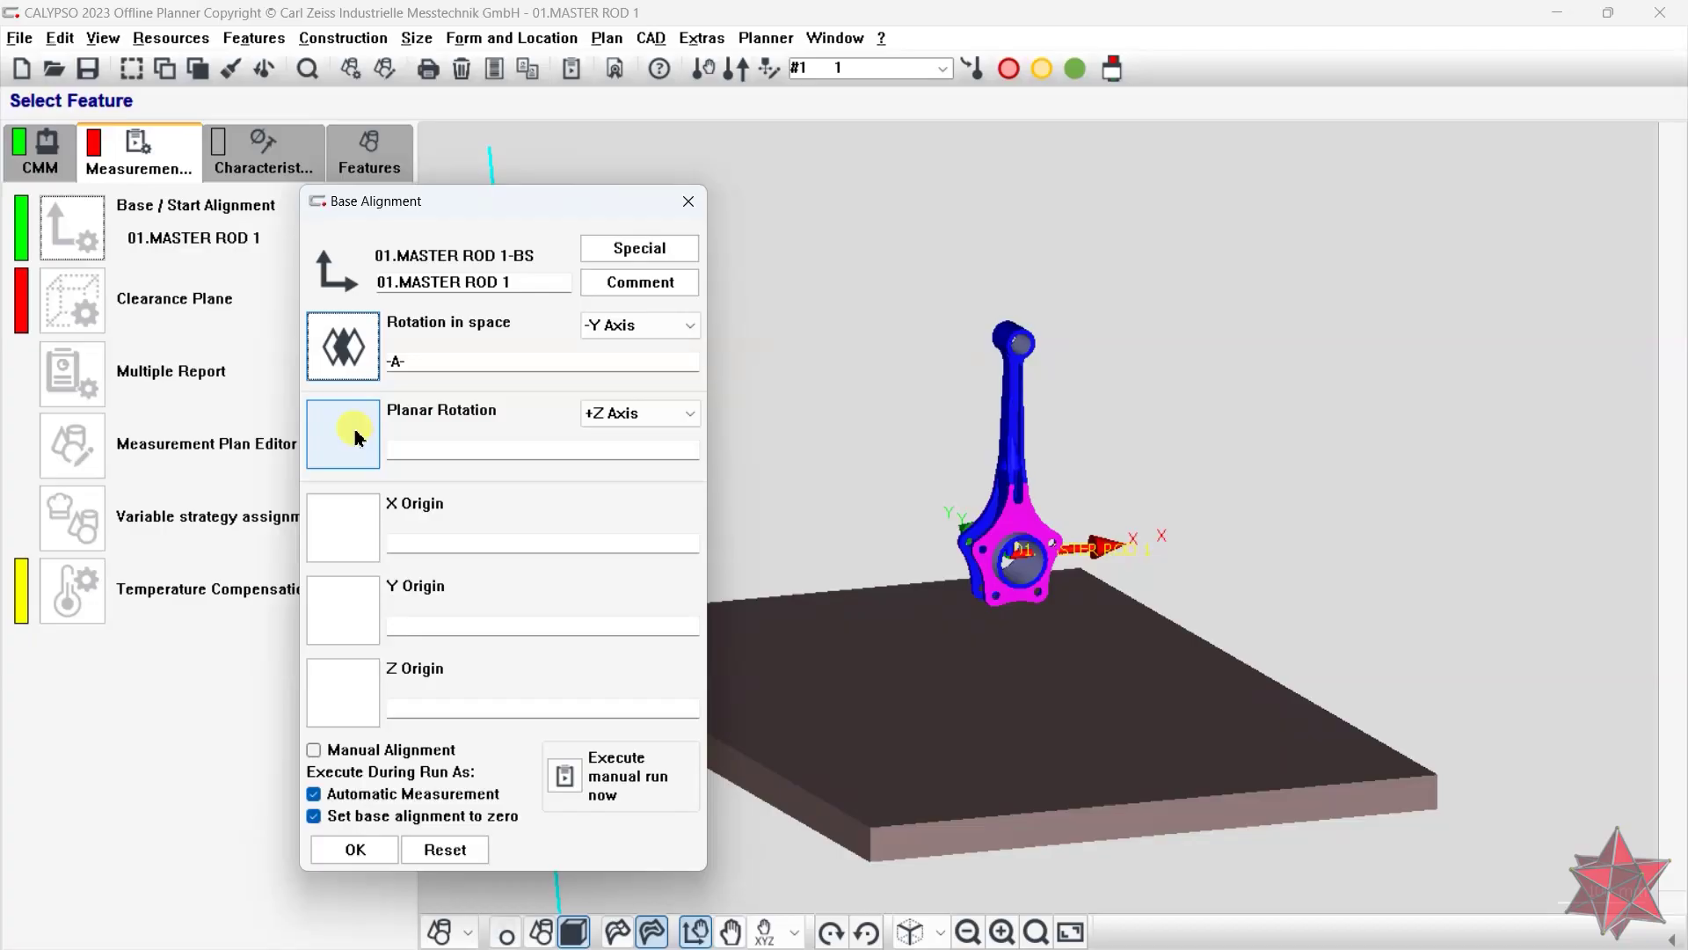
- Assign Orientation Line to the base alignment's planar rotation and Int_B to its X origin
left_click(343, 433)
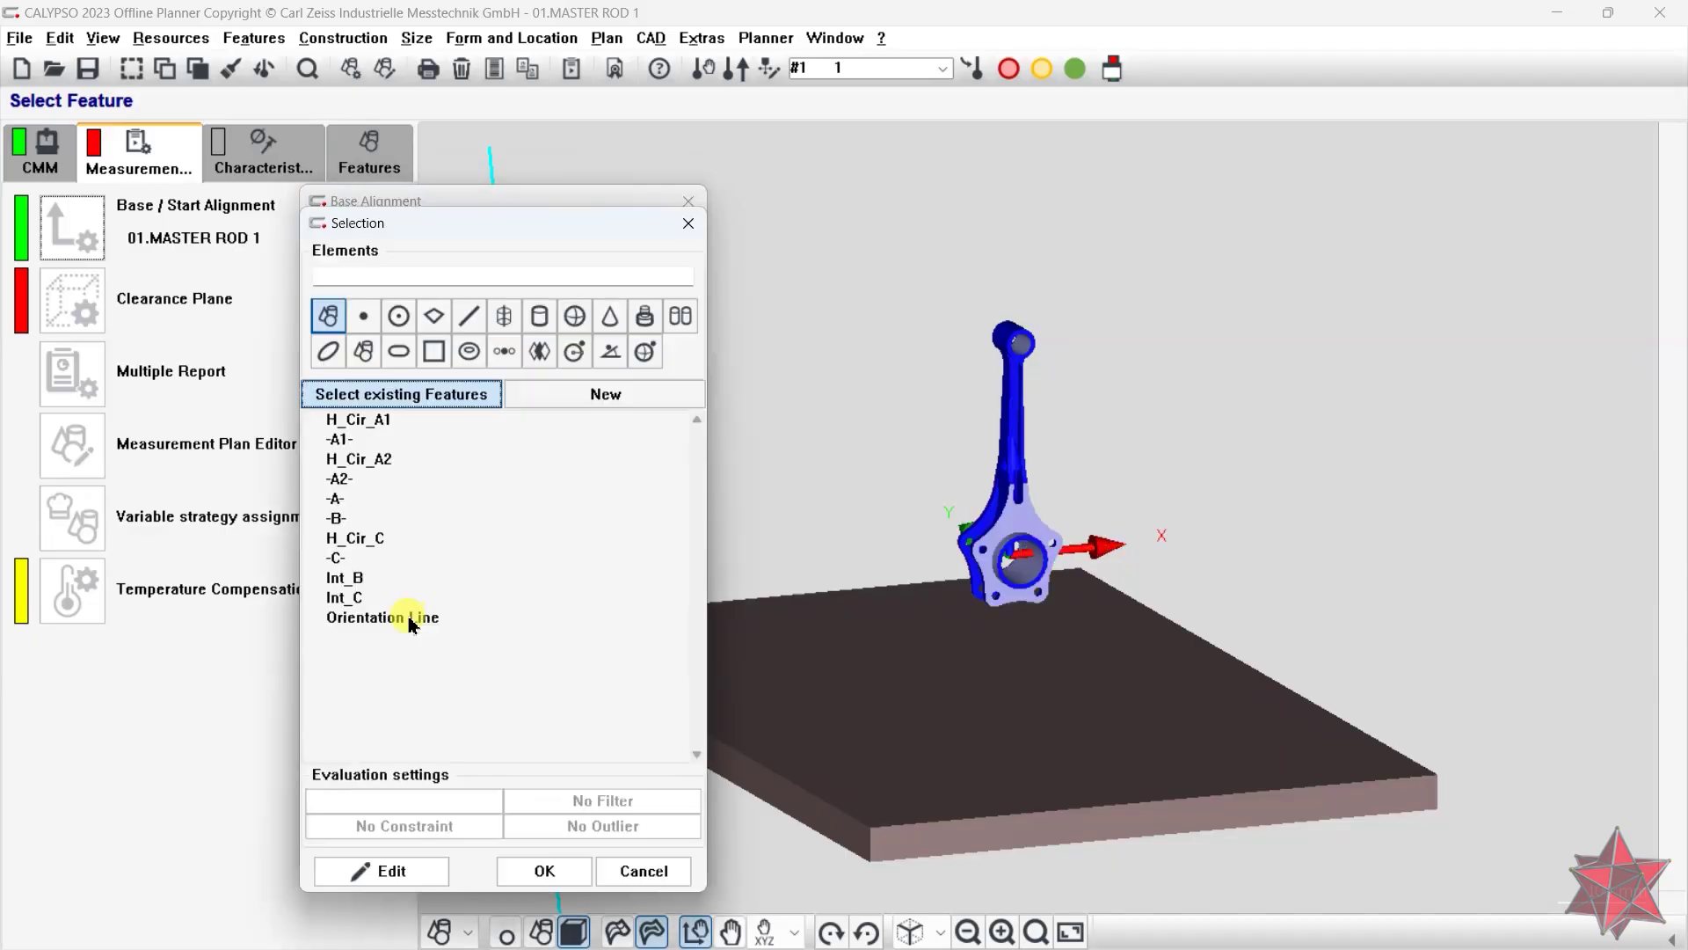
double_click(409, 615)
left_click_drag(992, 493, 948, 490)
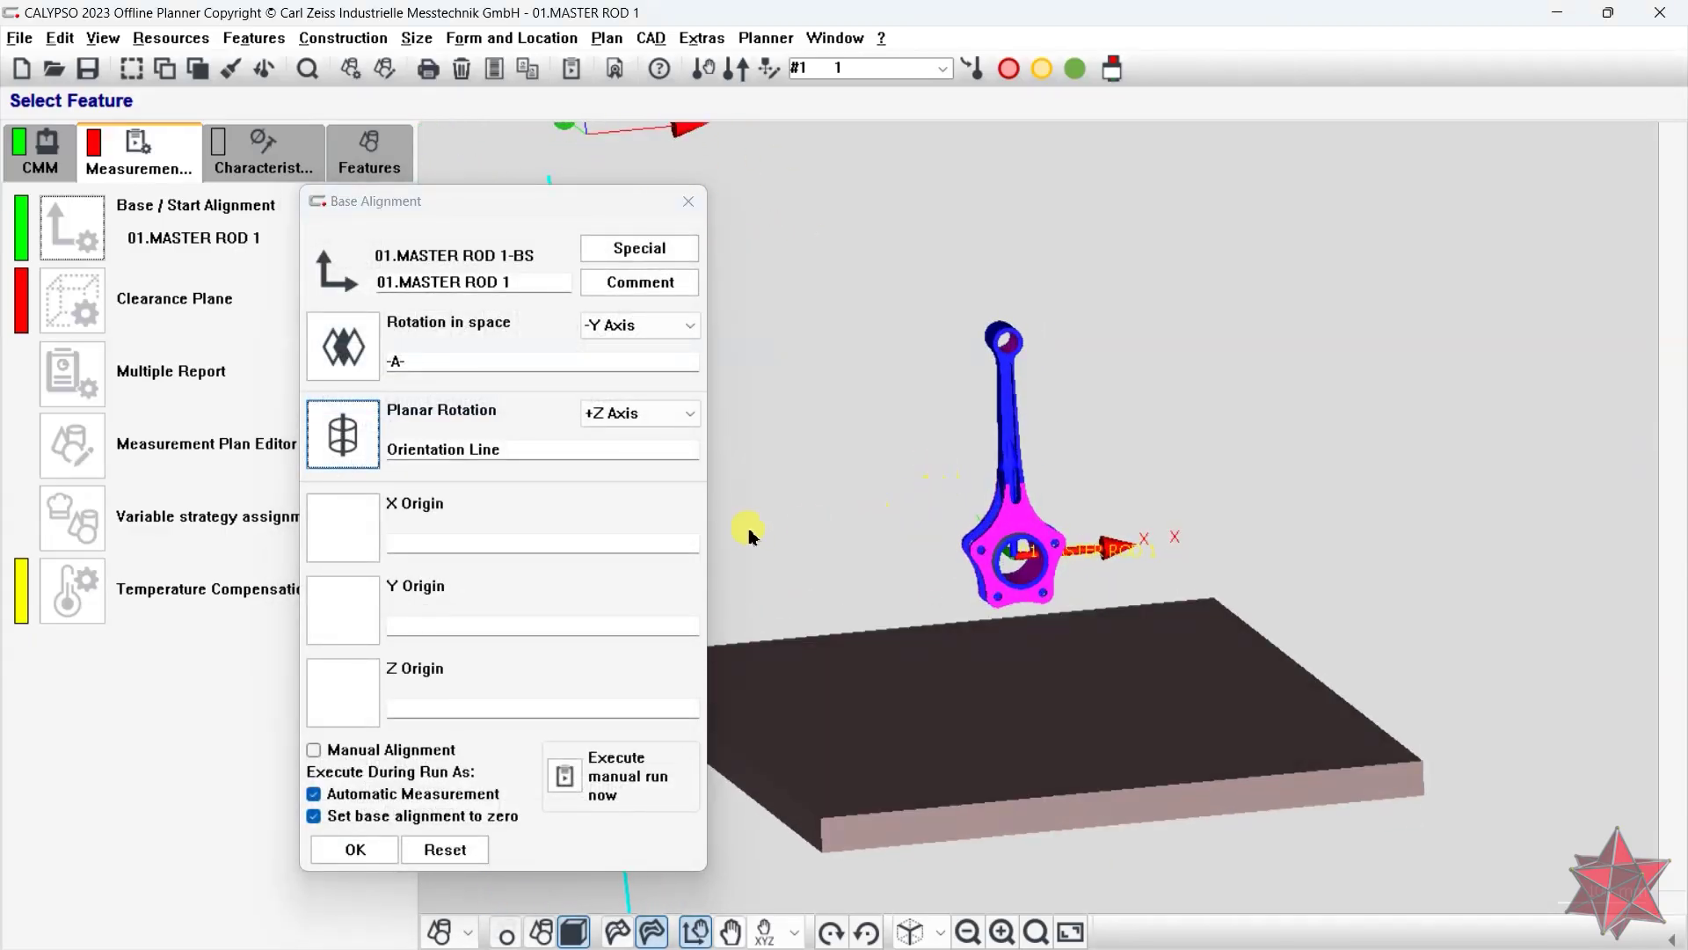
left_click(341, 534)
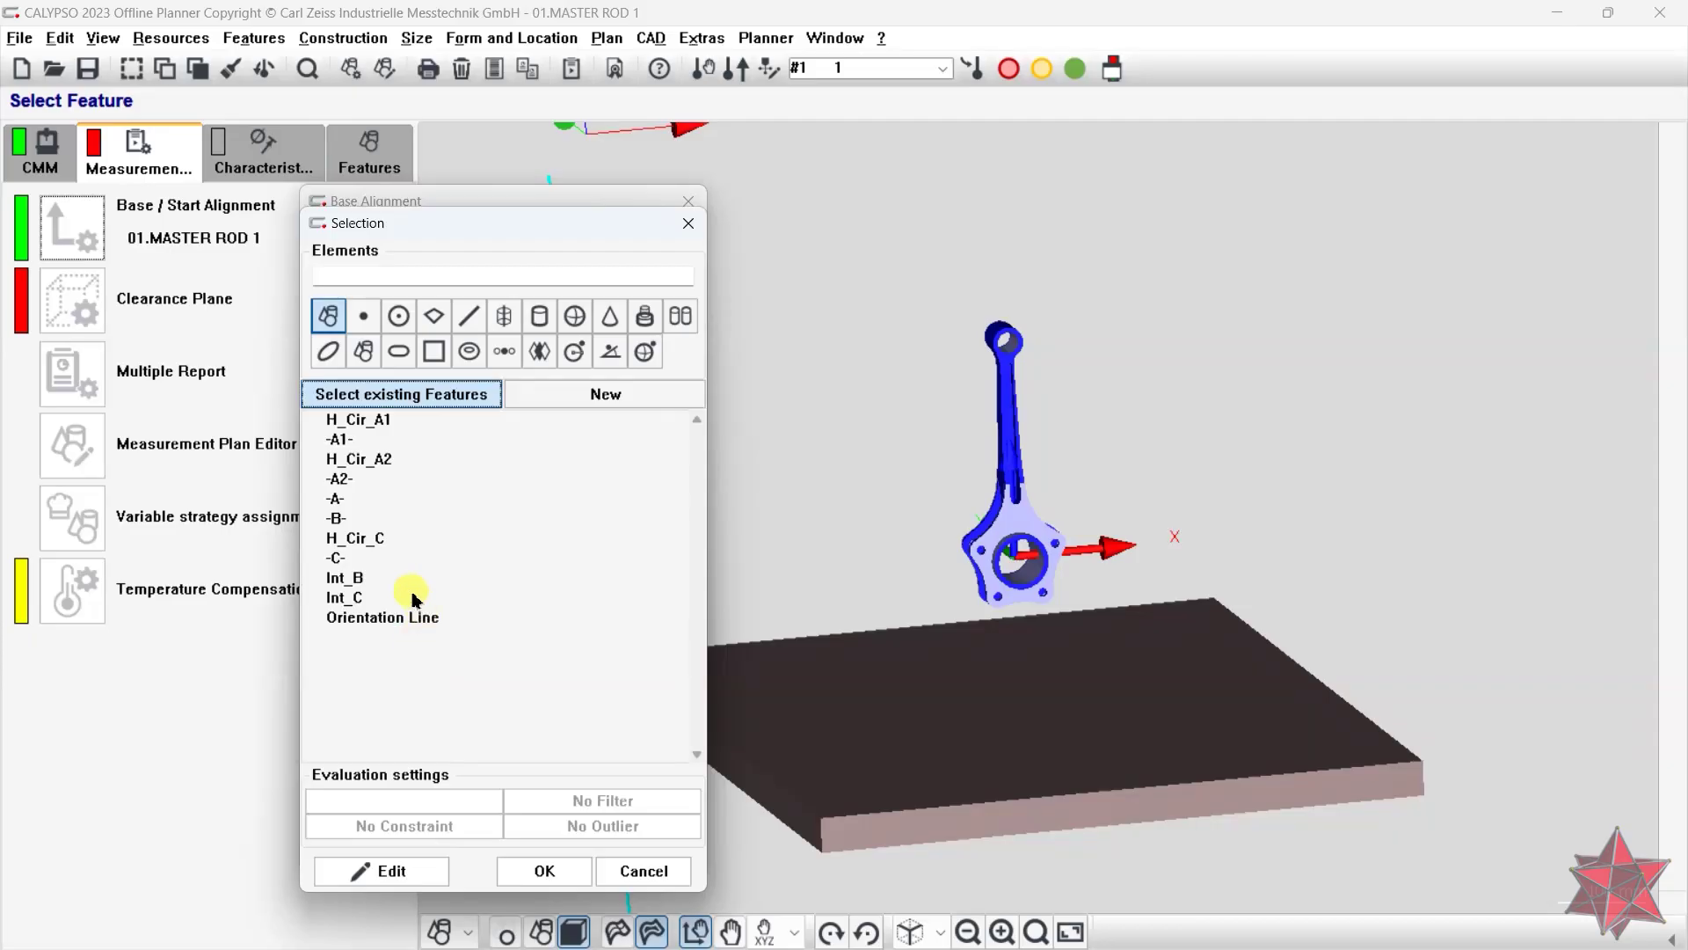
double_click(383, 577)
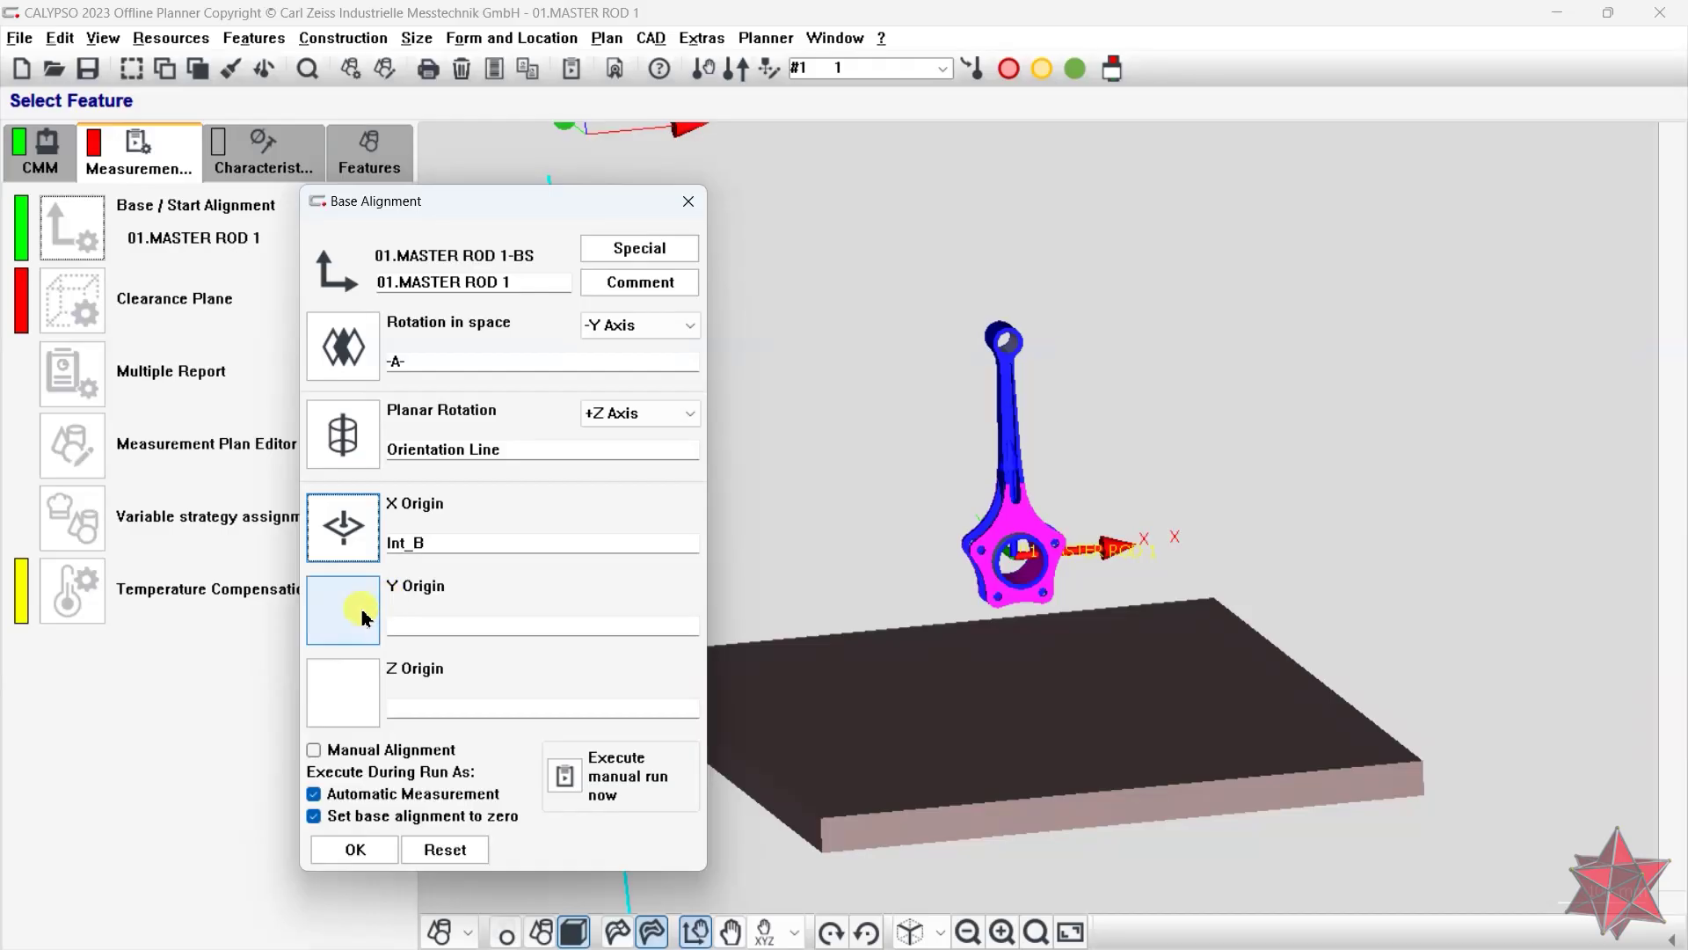
- Assign plane -A- to the base alignment's Y origin and Int_B to its Z origin
left_click(362, 617)
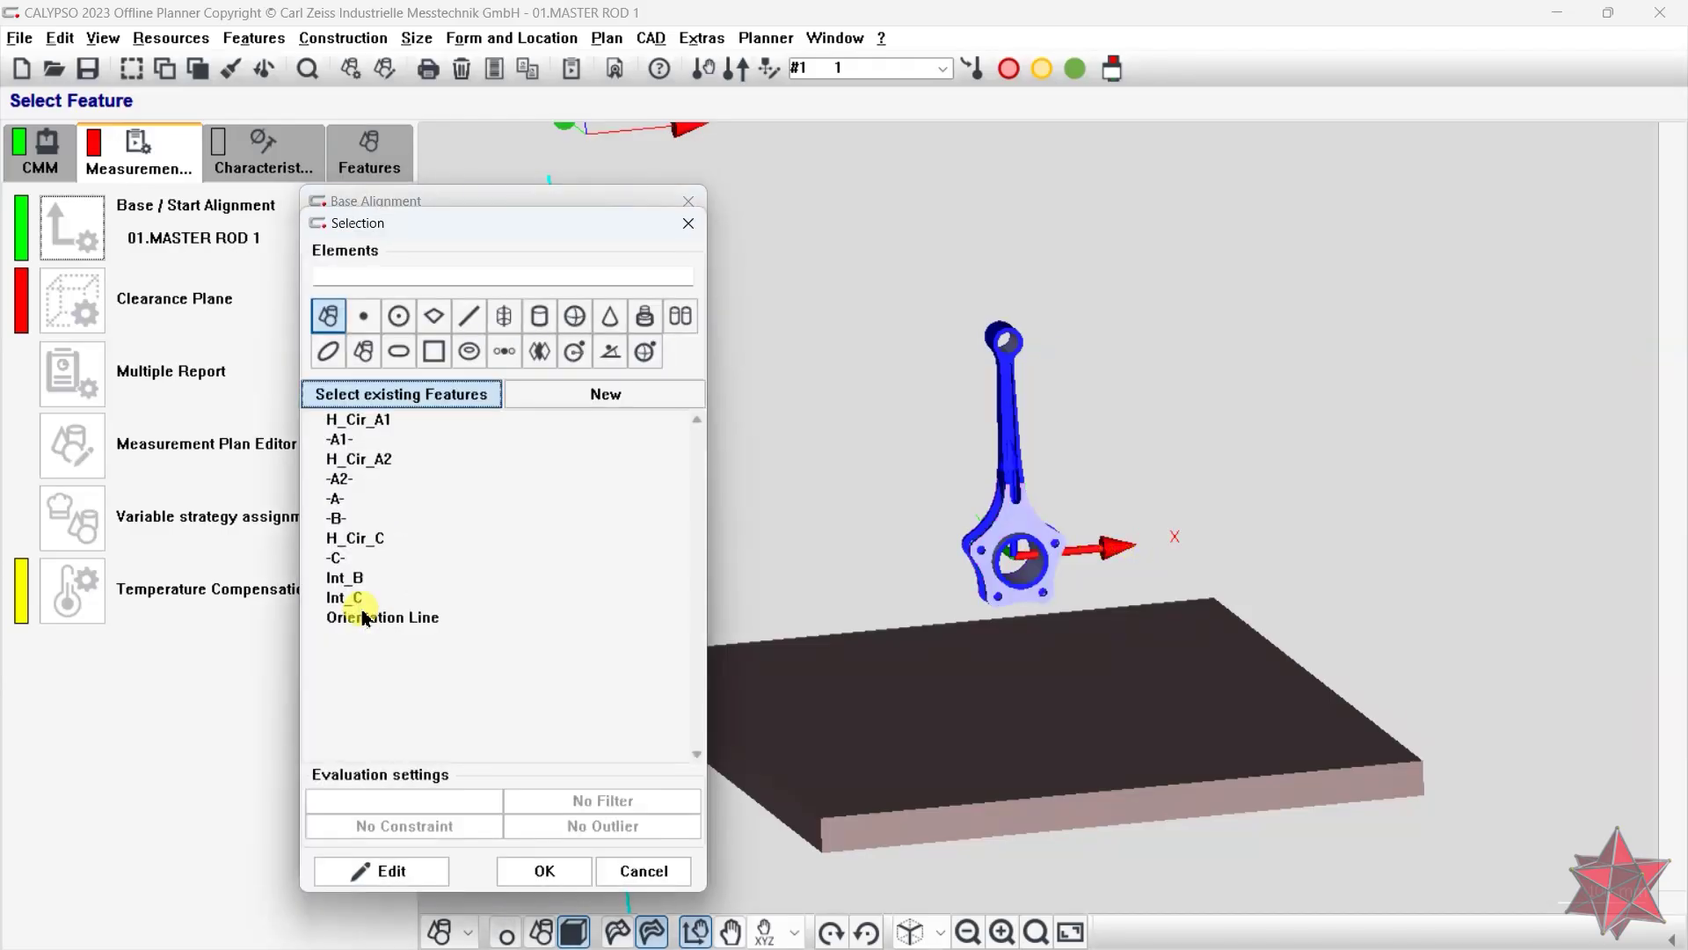
double_click(351, 499)
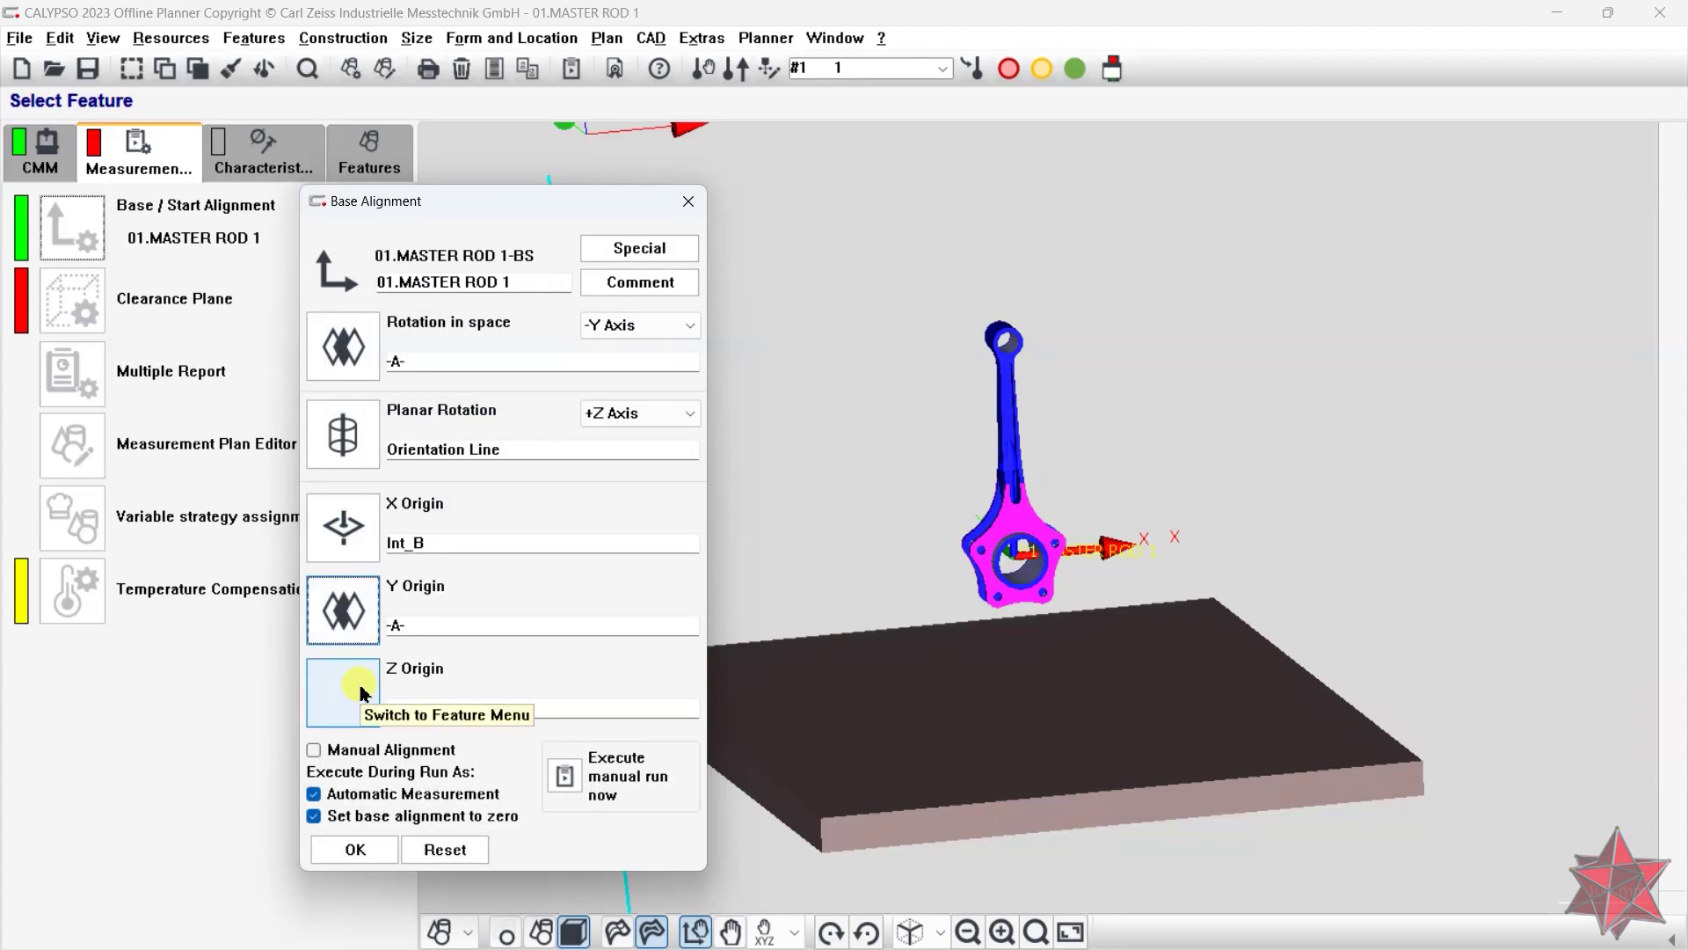
left_click(361, 693)
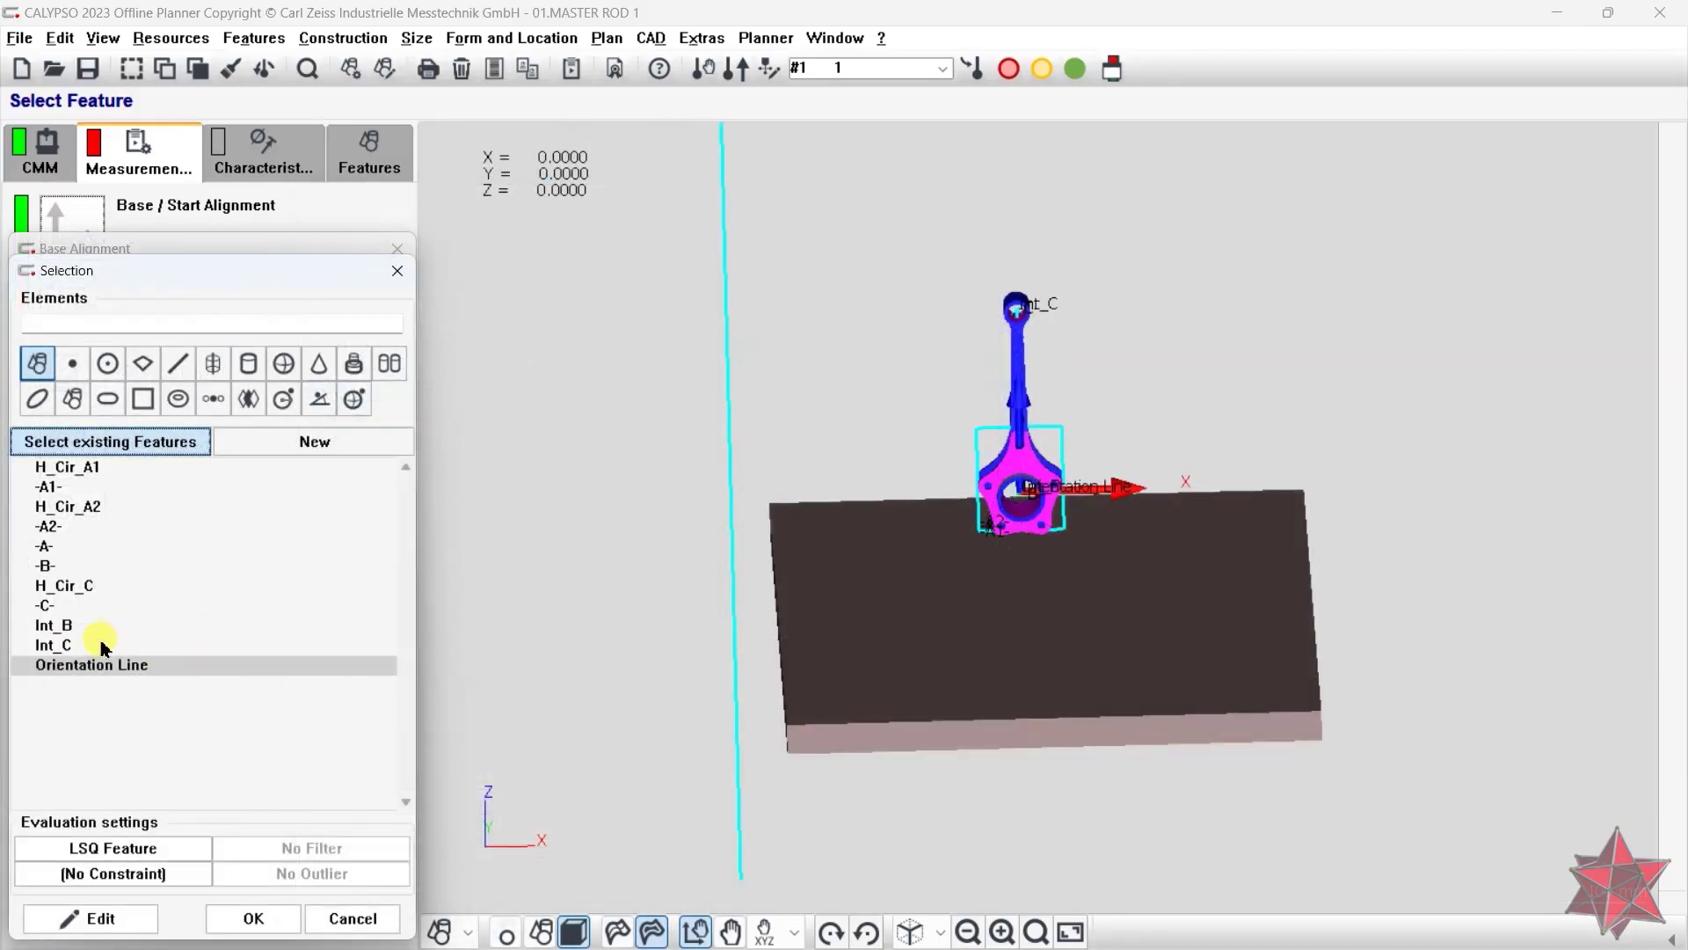
- Change the base alignment's planar rotation to Int_C and its X origin to cylinder -B-
double_click(102, 640)
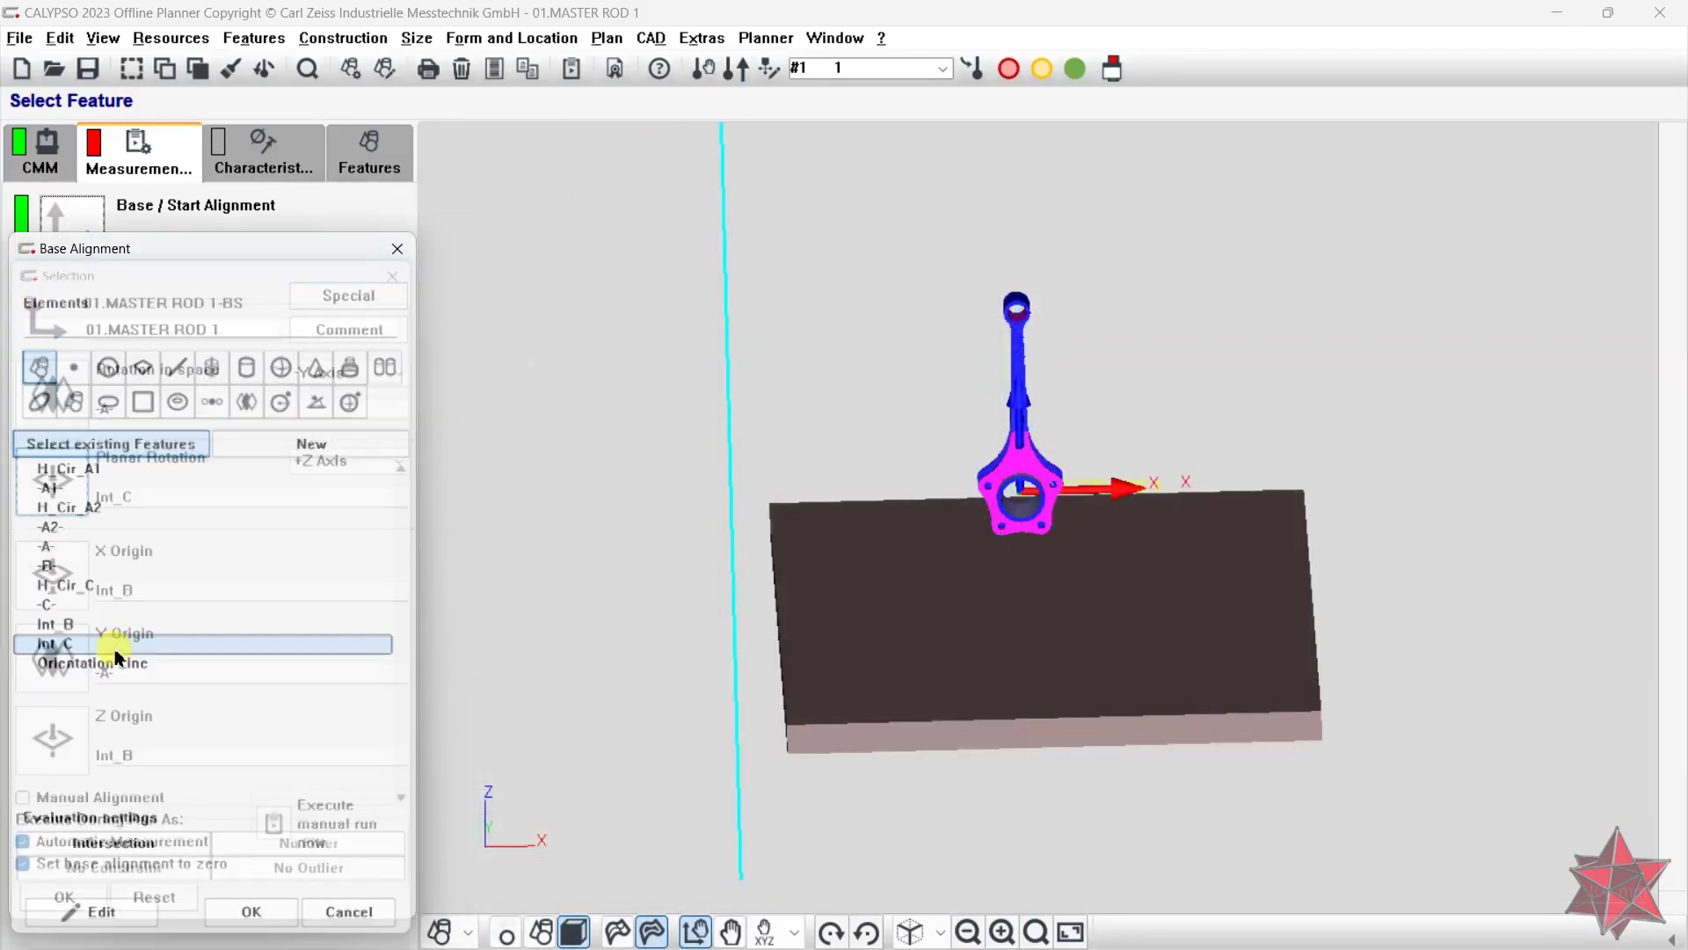
left_click(68, 587)
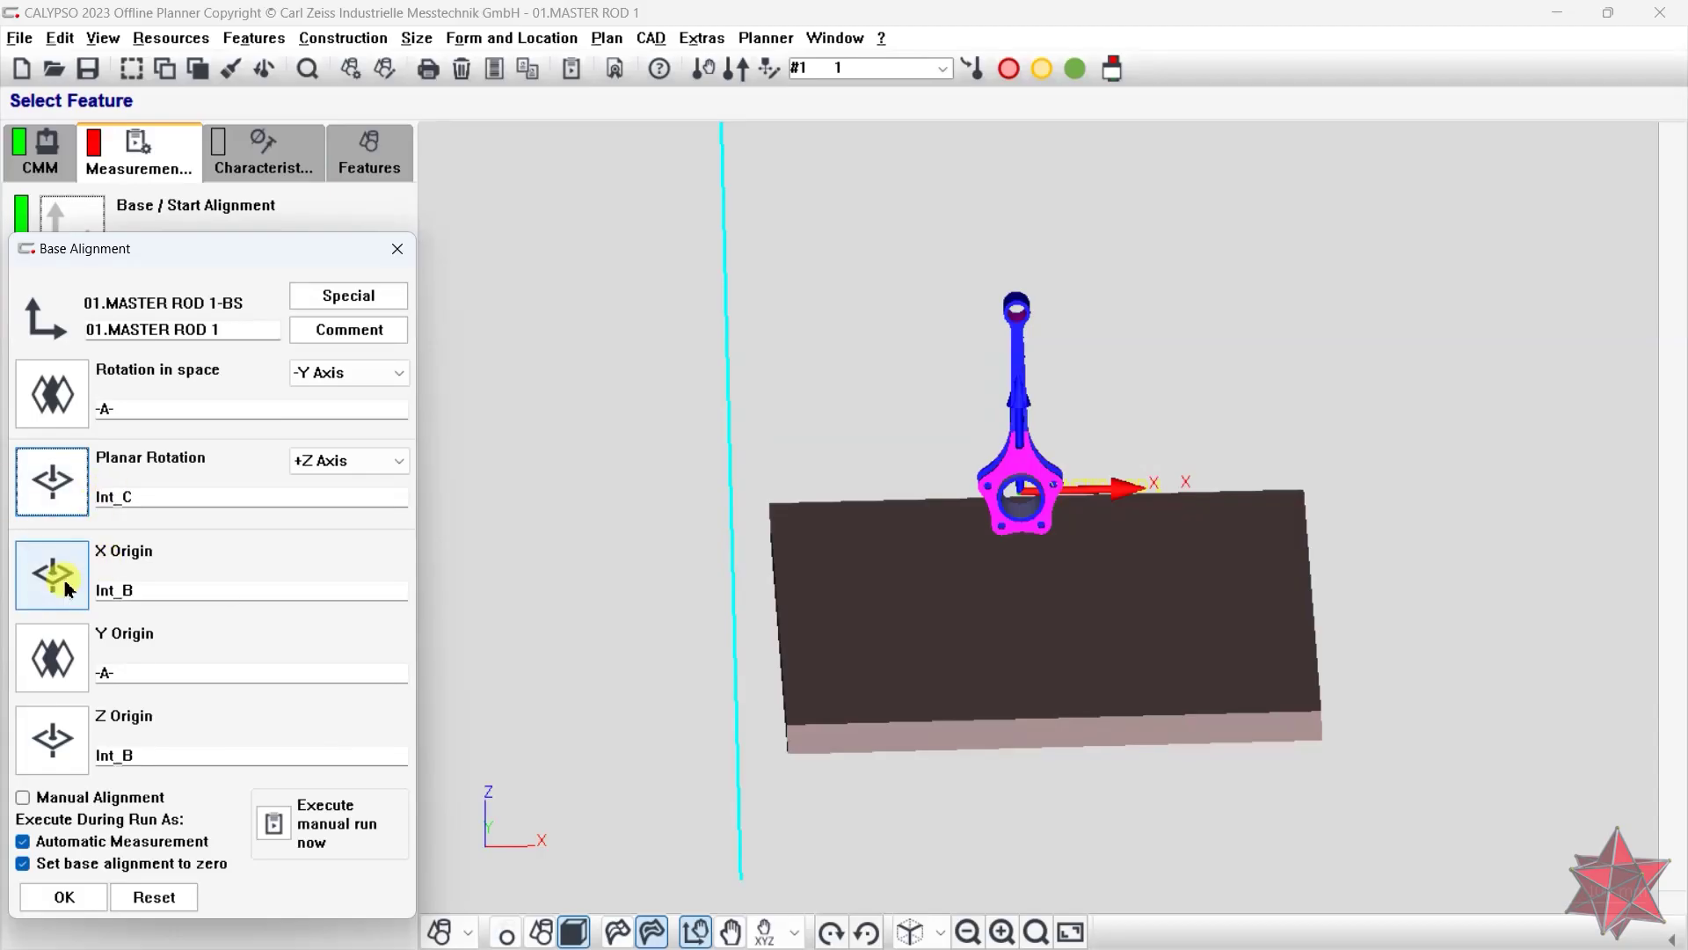
left_click(66, 585)
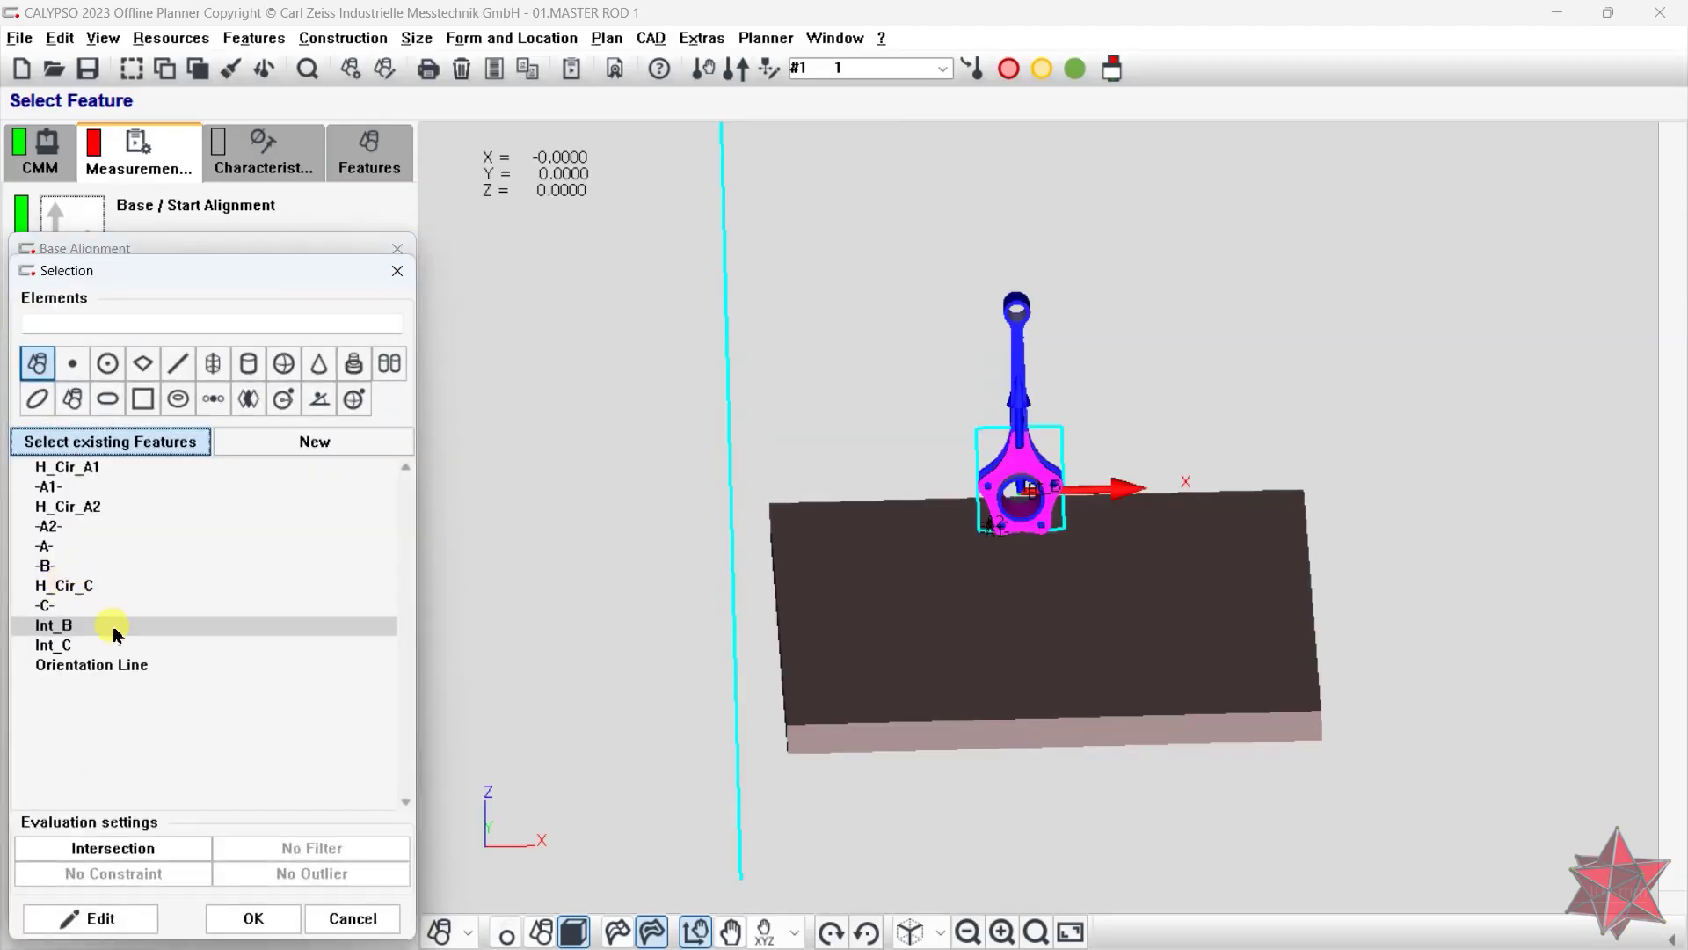
double_click(73, 568)
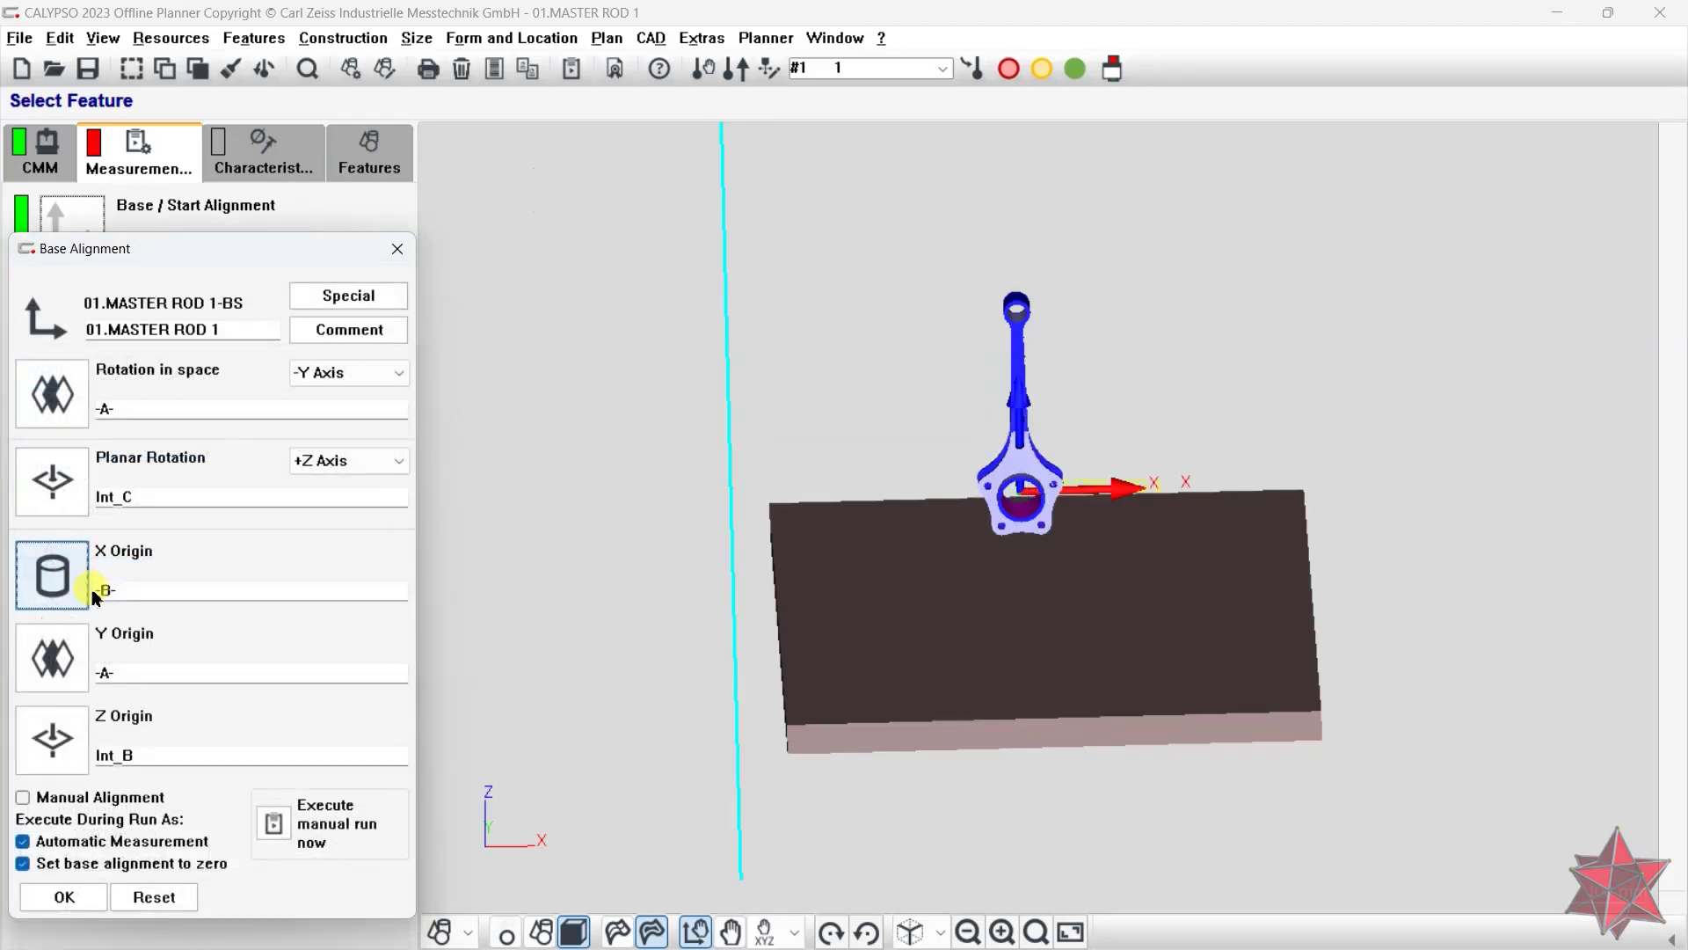
- Change the base alignment's Z origin to cylinder -B- and accept the alignment
left_click(70, 664)
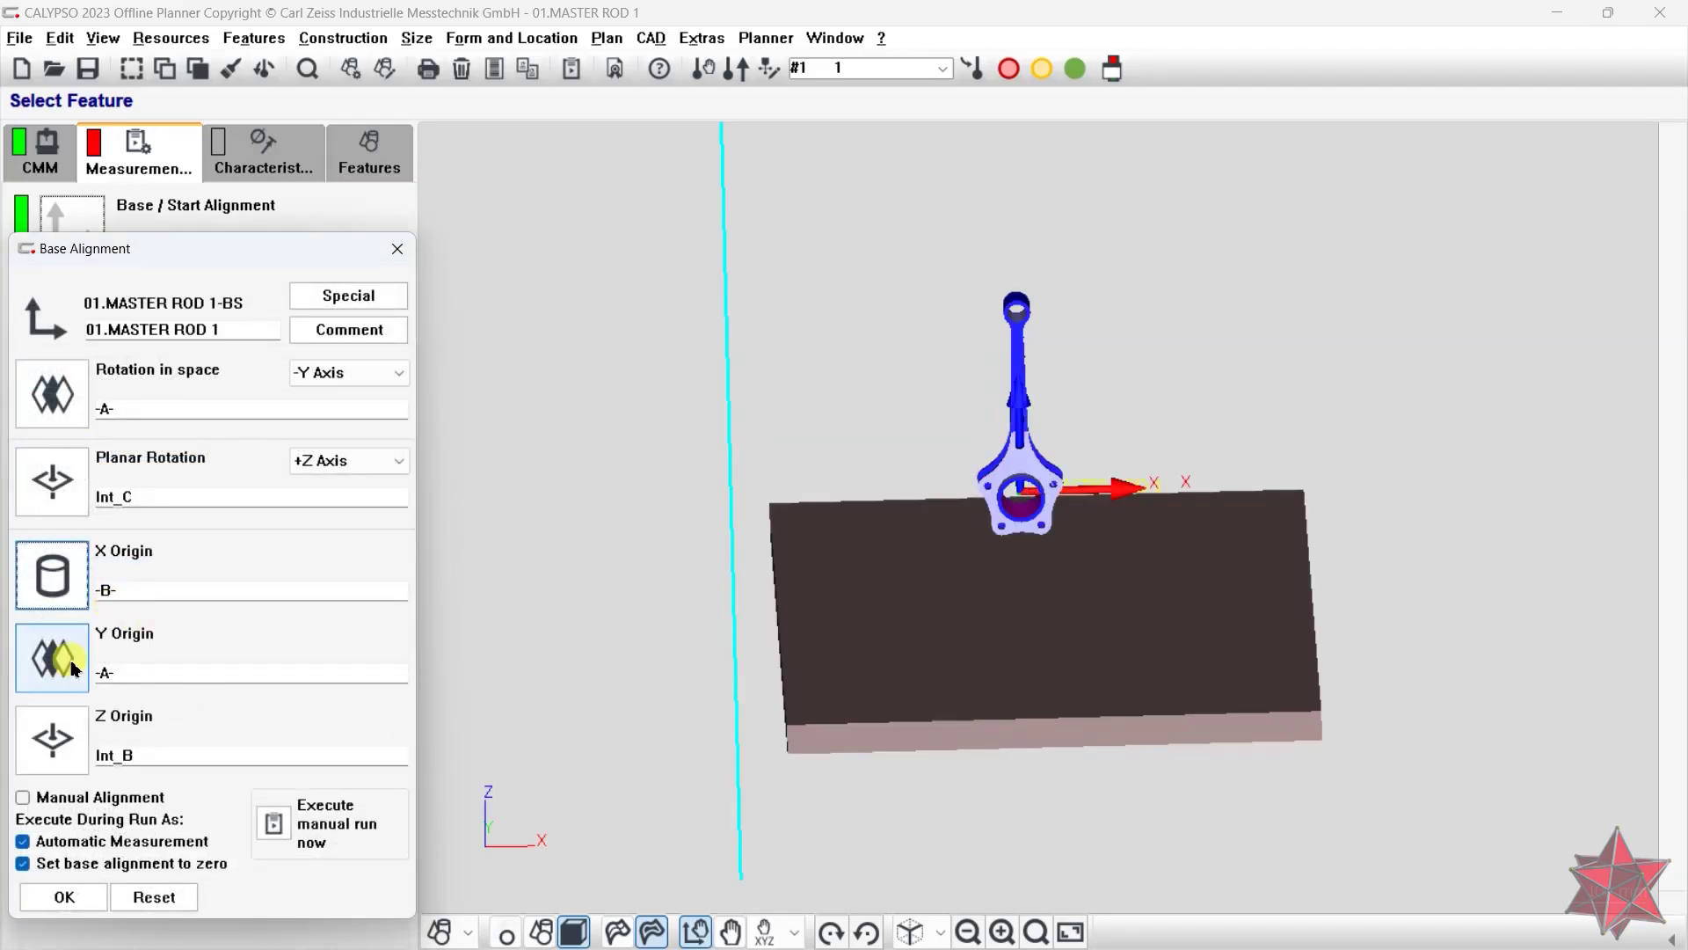
left_click(64, 745)
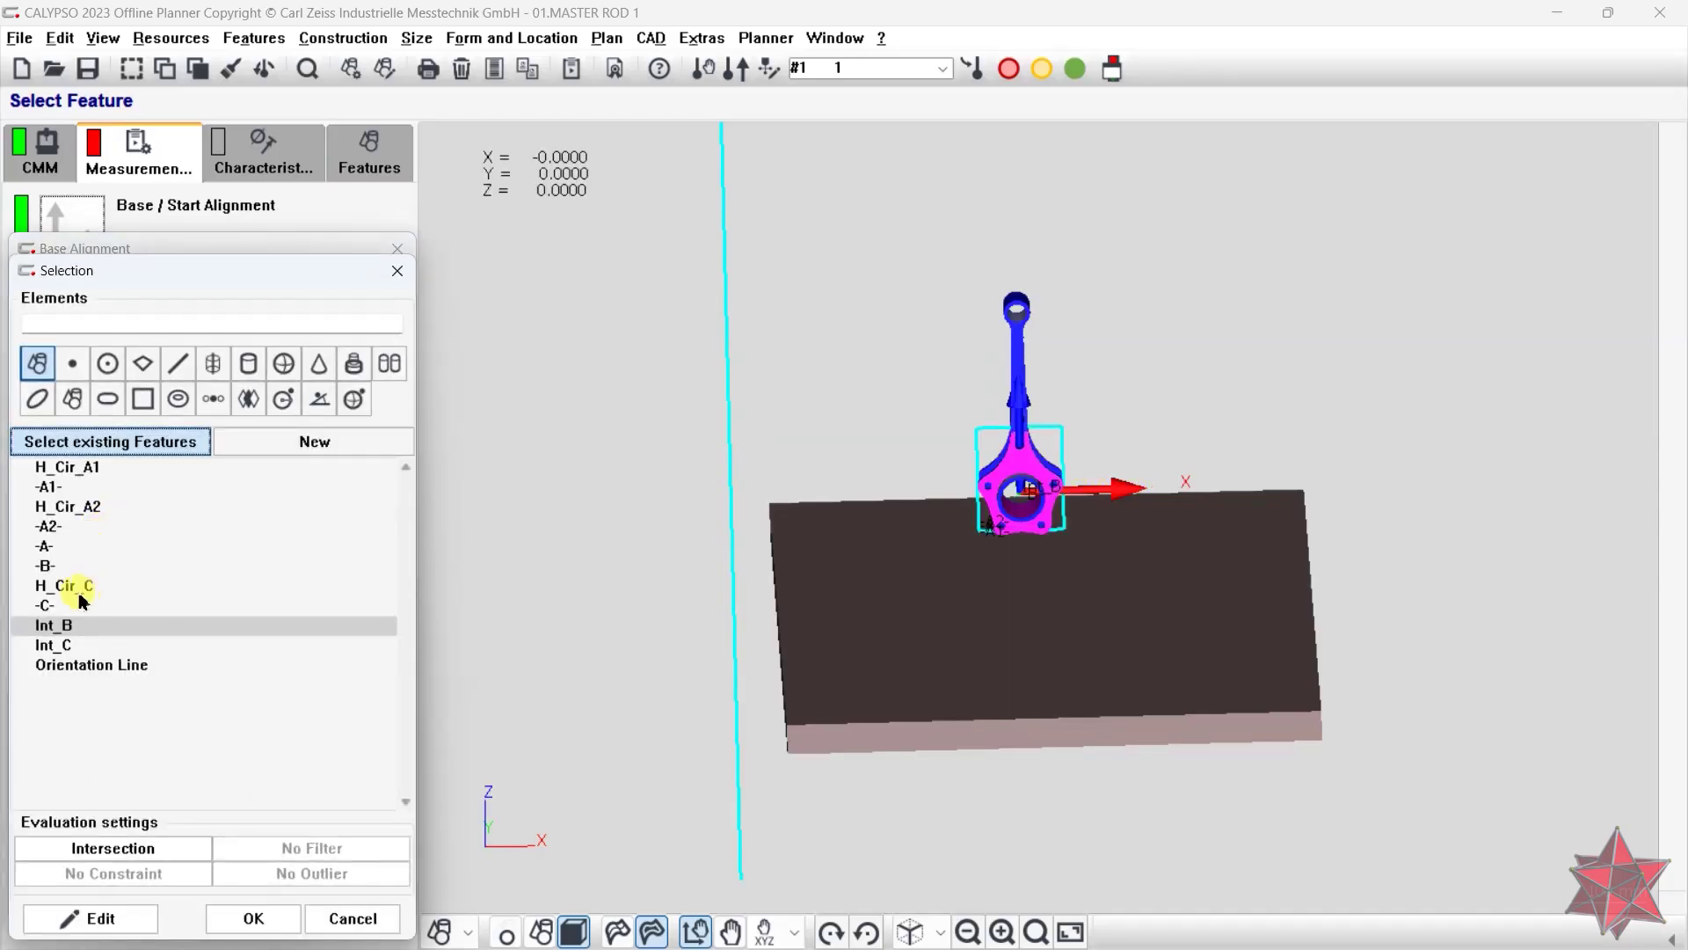
double_click(64, 567)
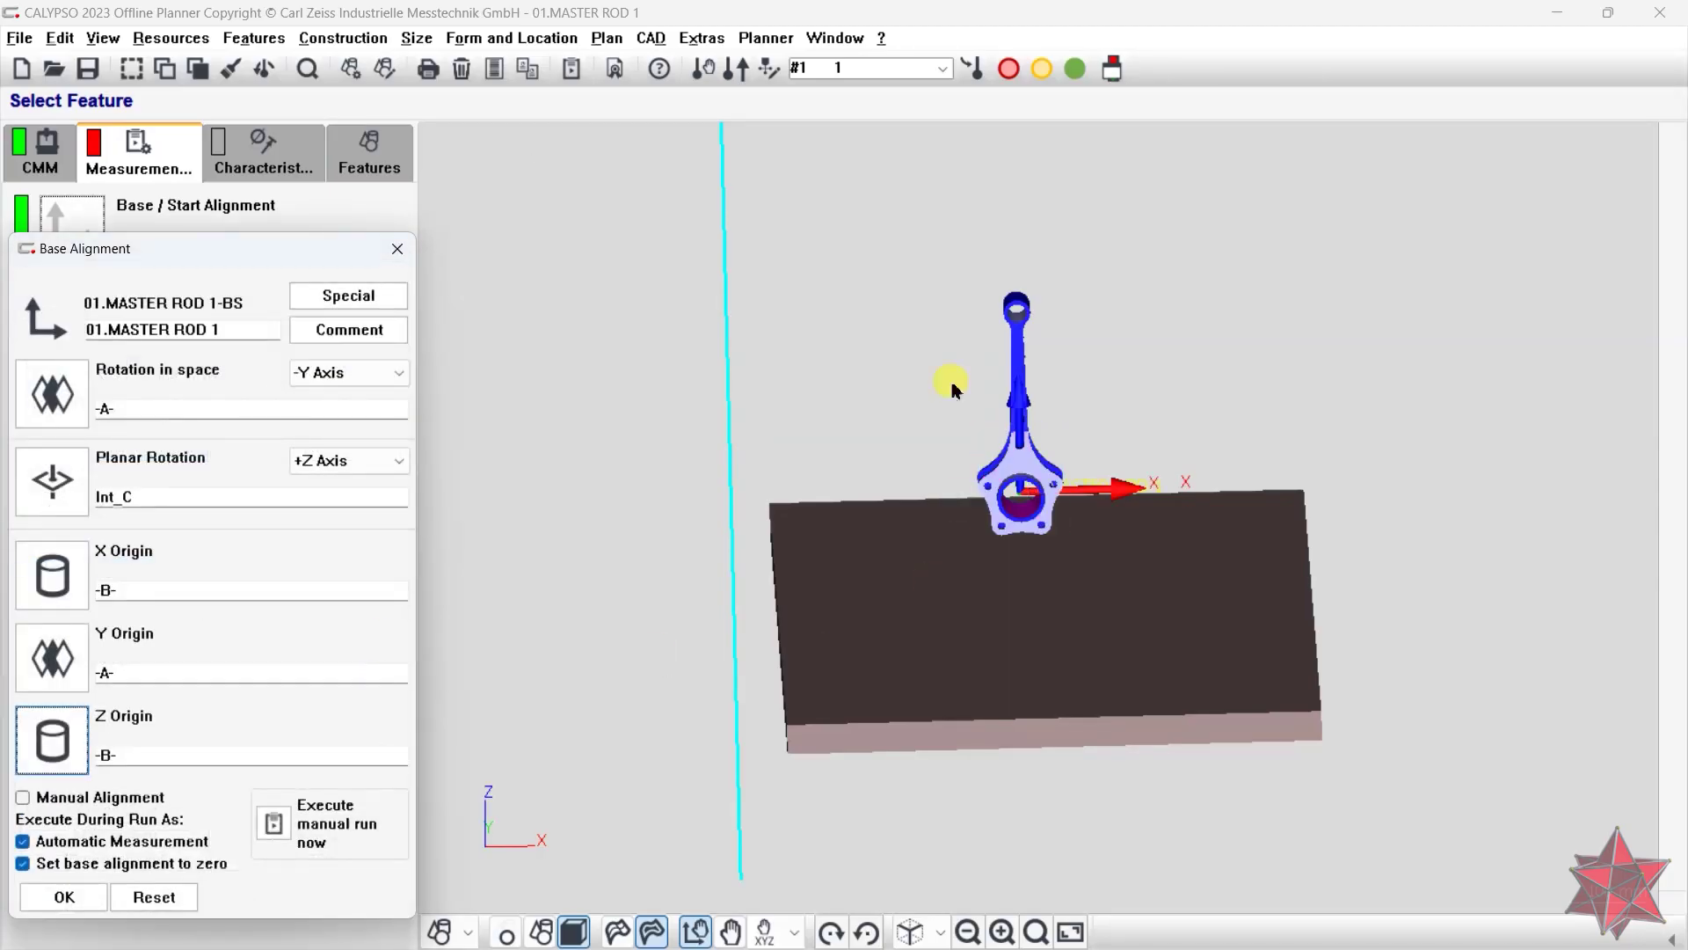
left_click_drag(857, 479, 782, 461)
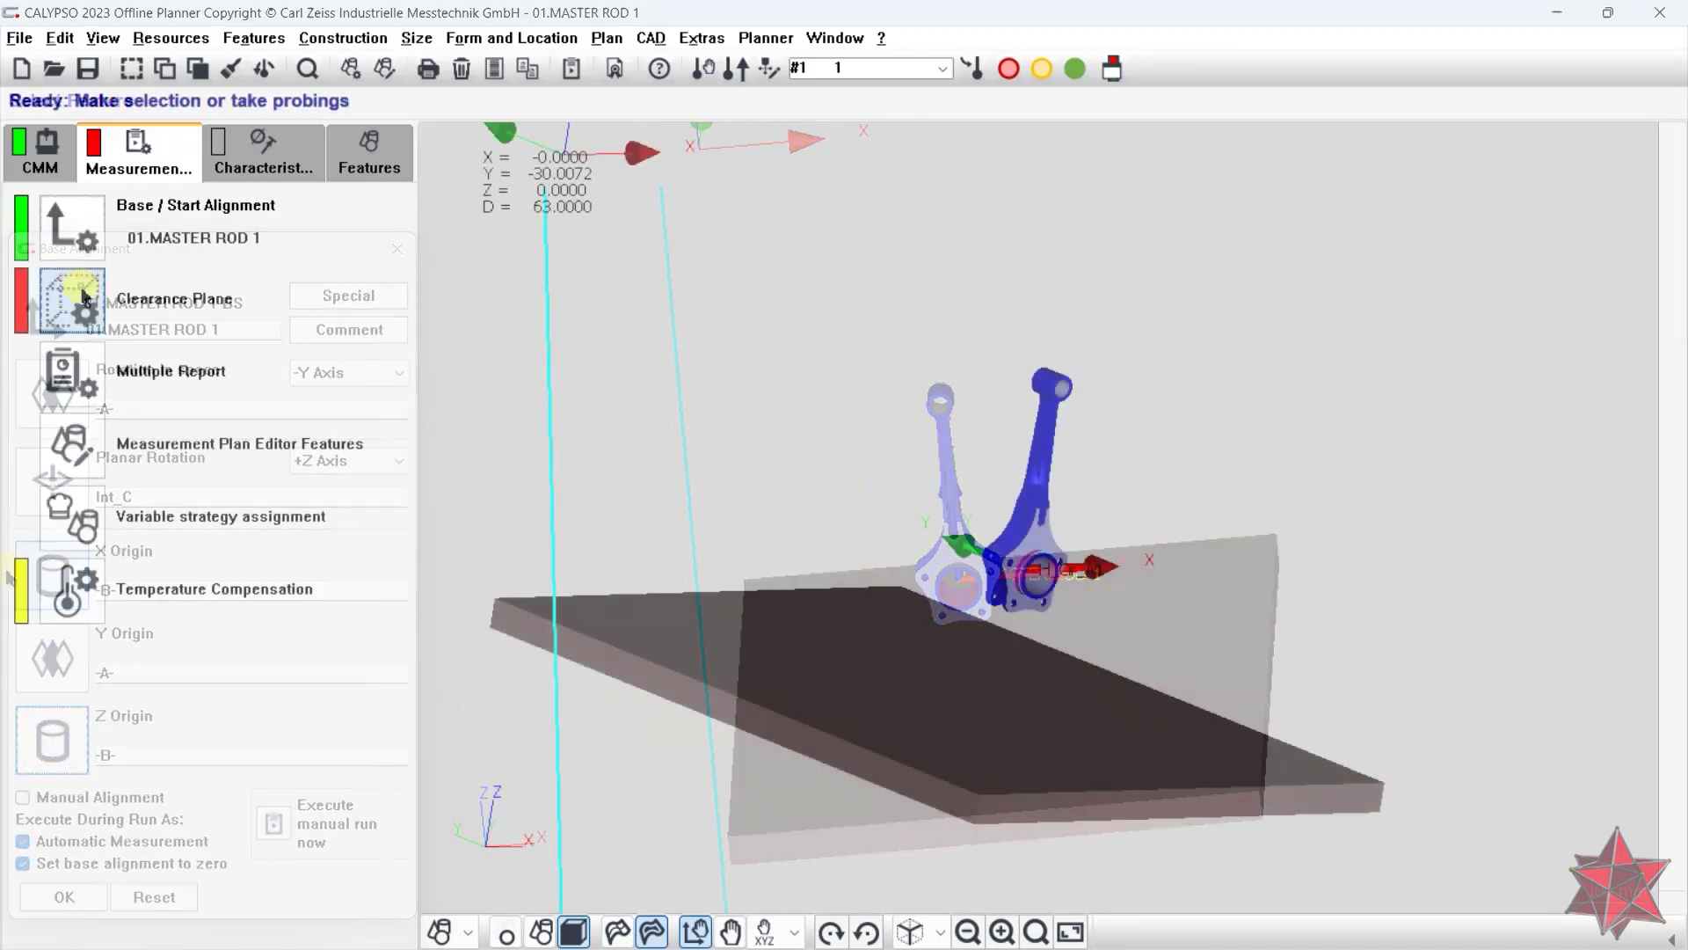
- Generate the clearance planes from the CAD model in the Base Alignment and accept them
left_click(96, 282)
left_click(154, 318)
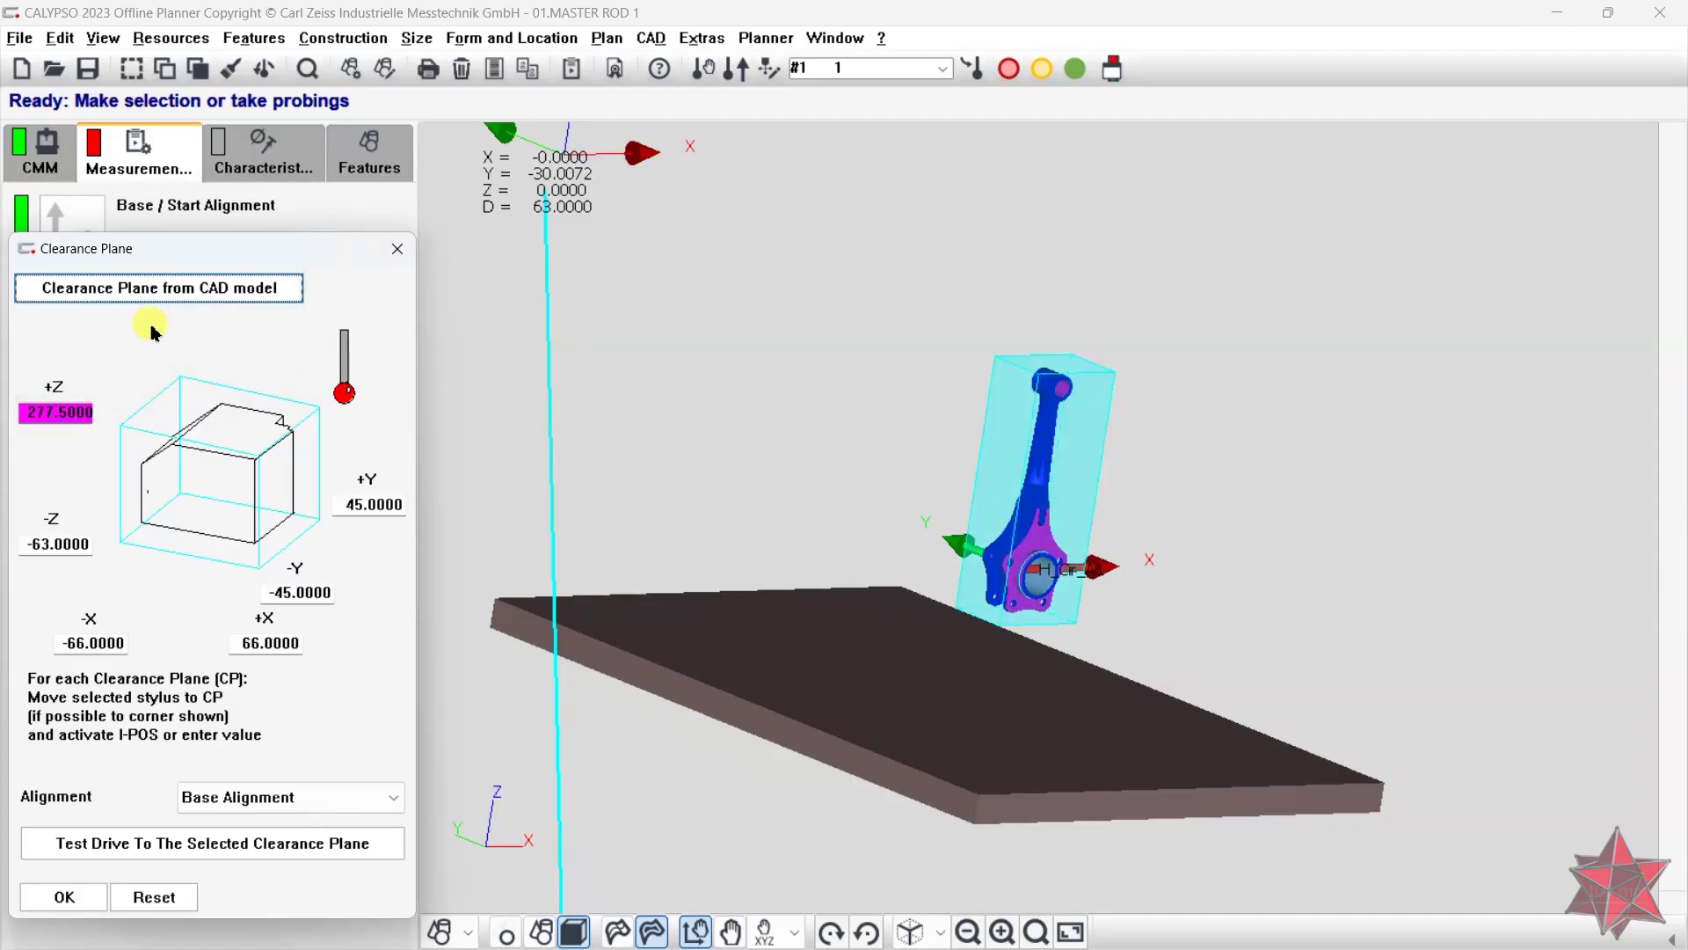
left_click_drag(1140, 486, 980, 484)
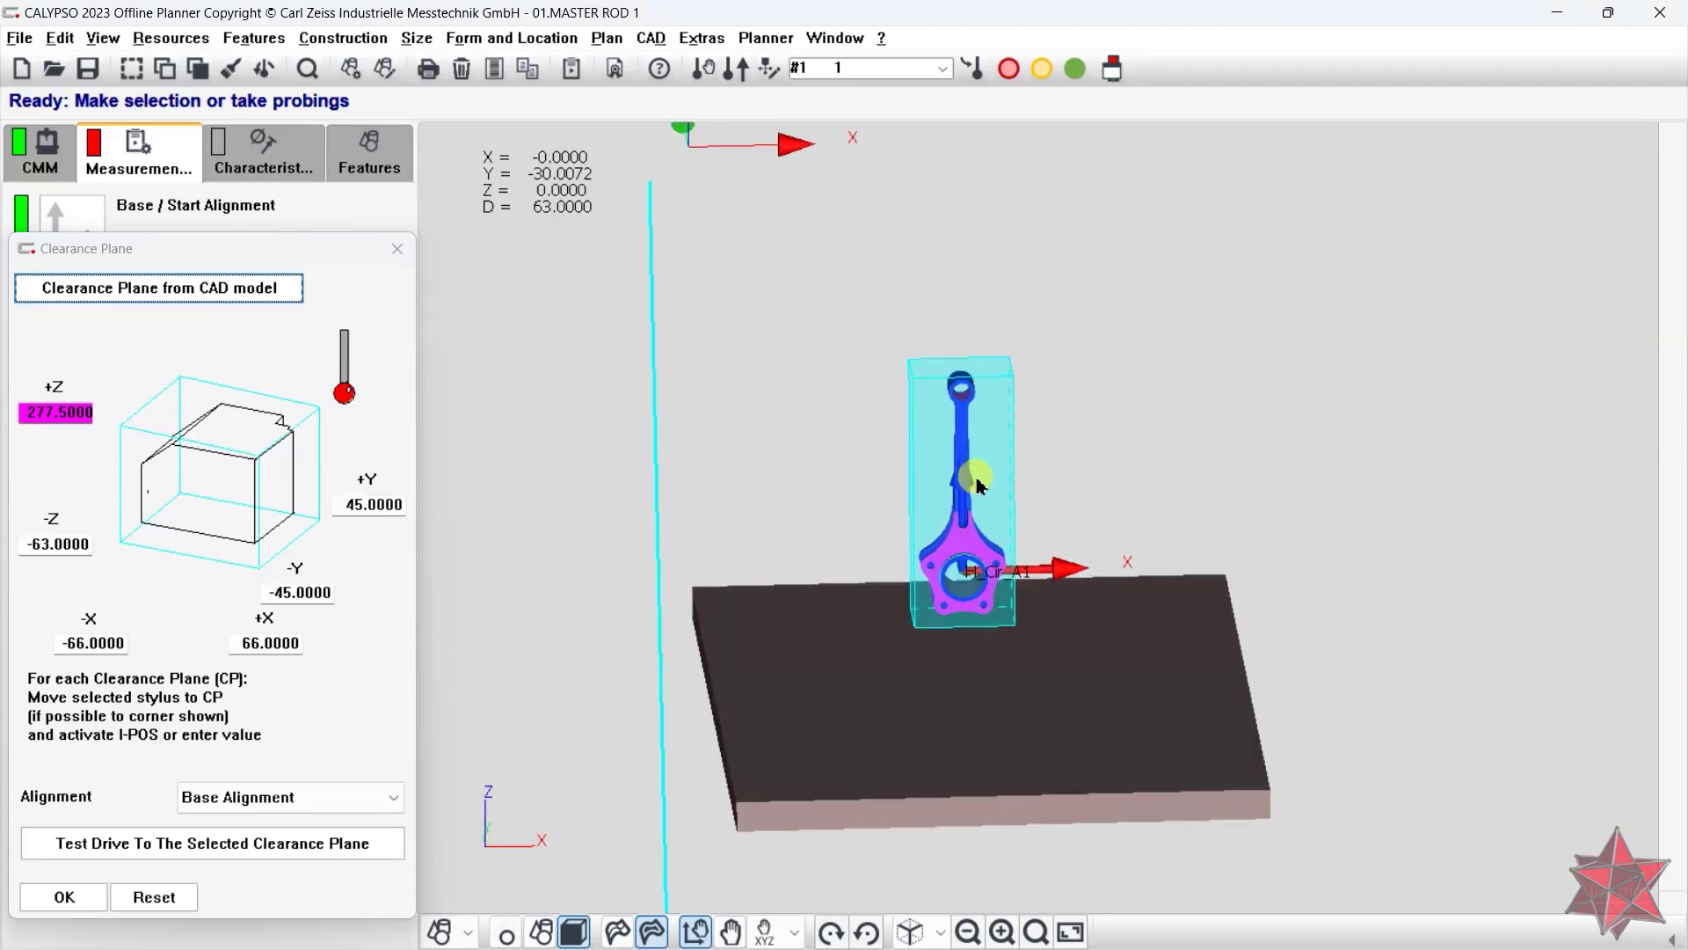
left_click(54, 900)
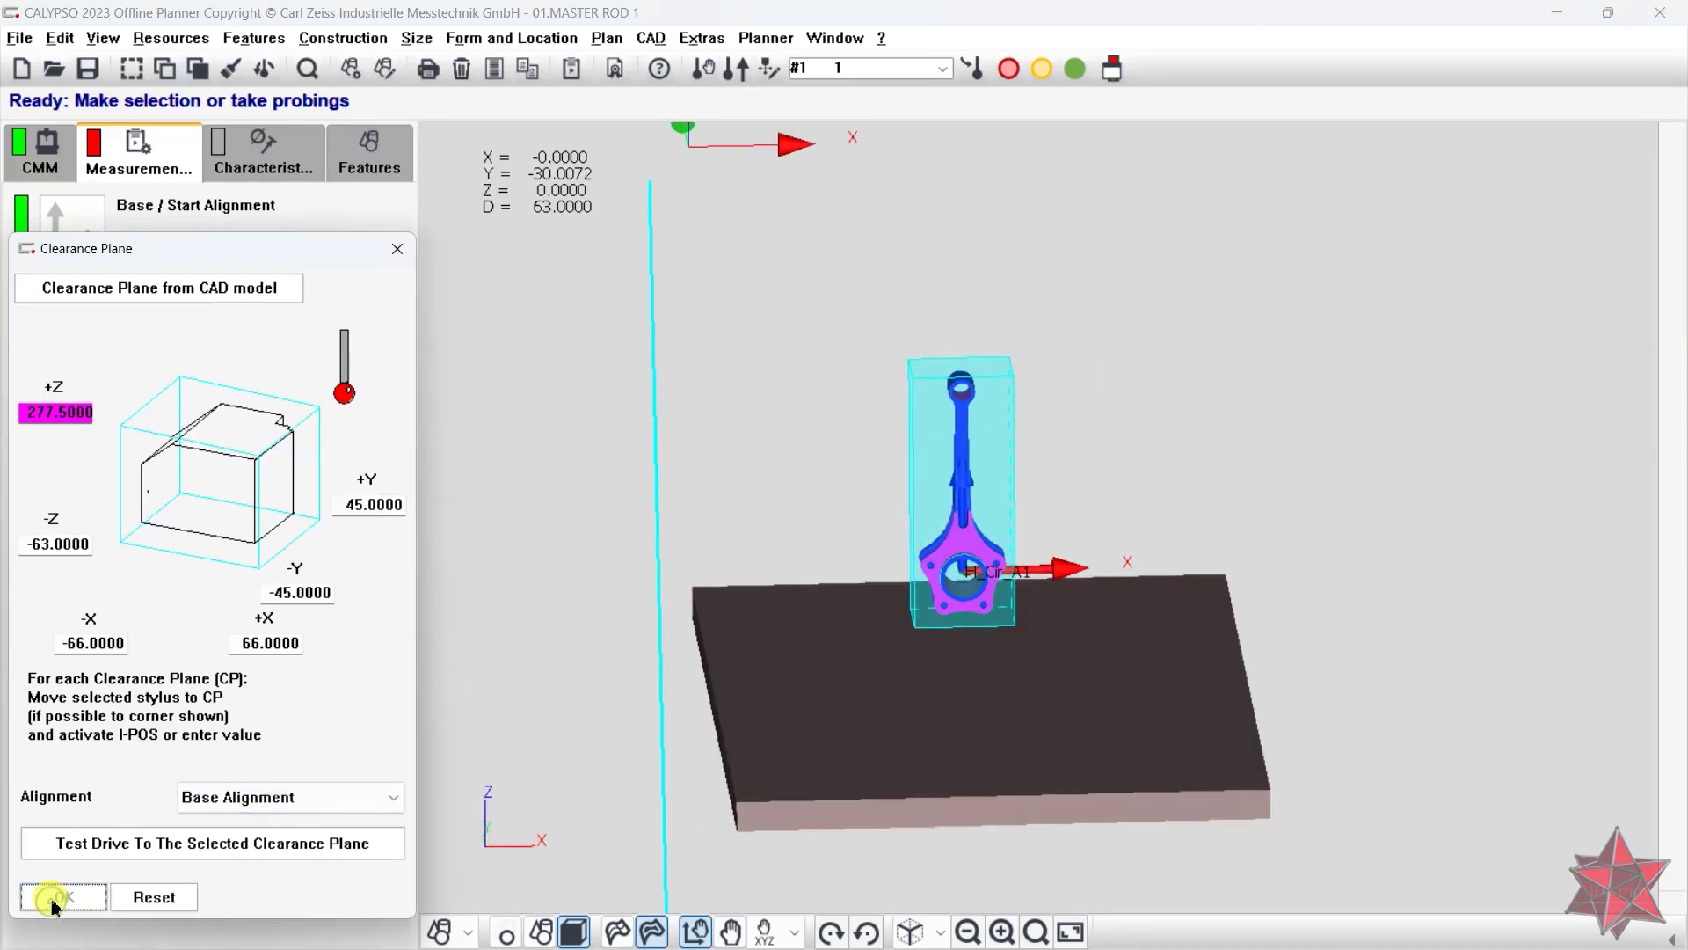
left_click(364, 925)
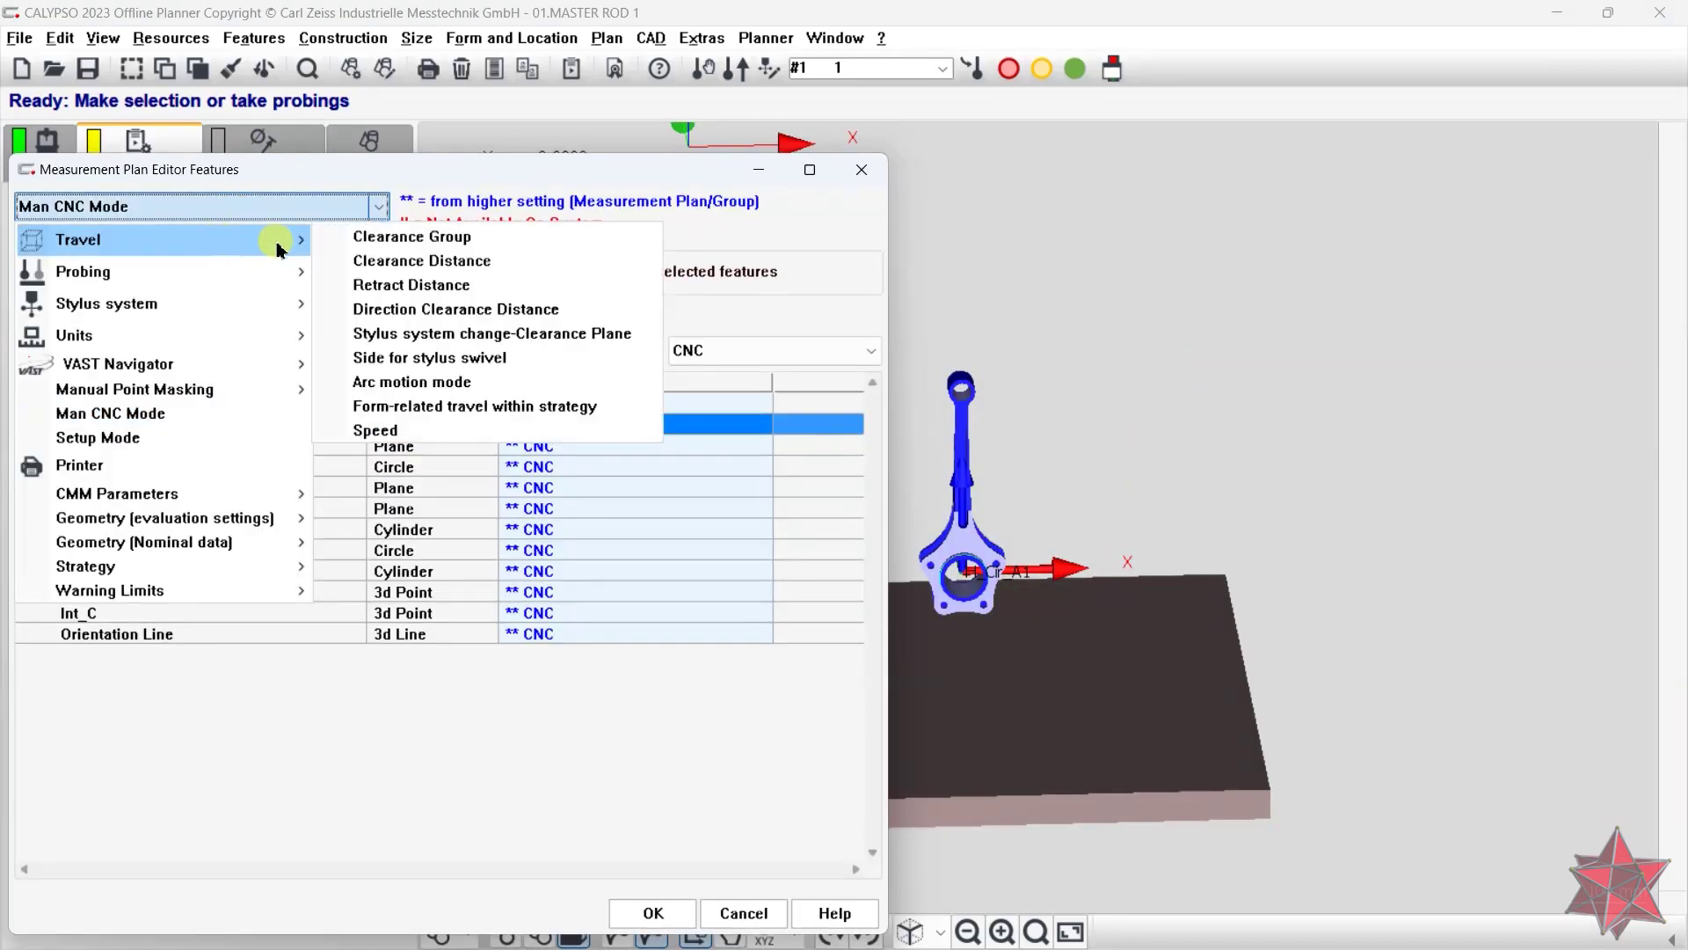
- In the Measurement Plan Editor's Clearance Group settings, assign CP -Y to H_Cir_A1 and -A1-
left_click(357, 275)
left_click(519, 454, "ctrl")
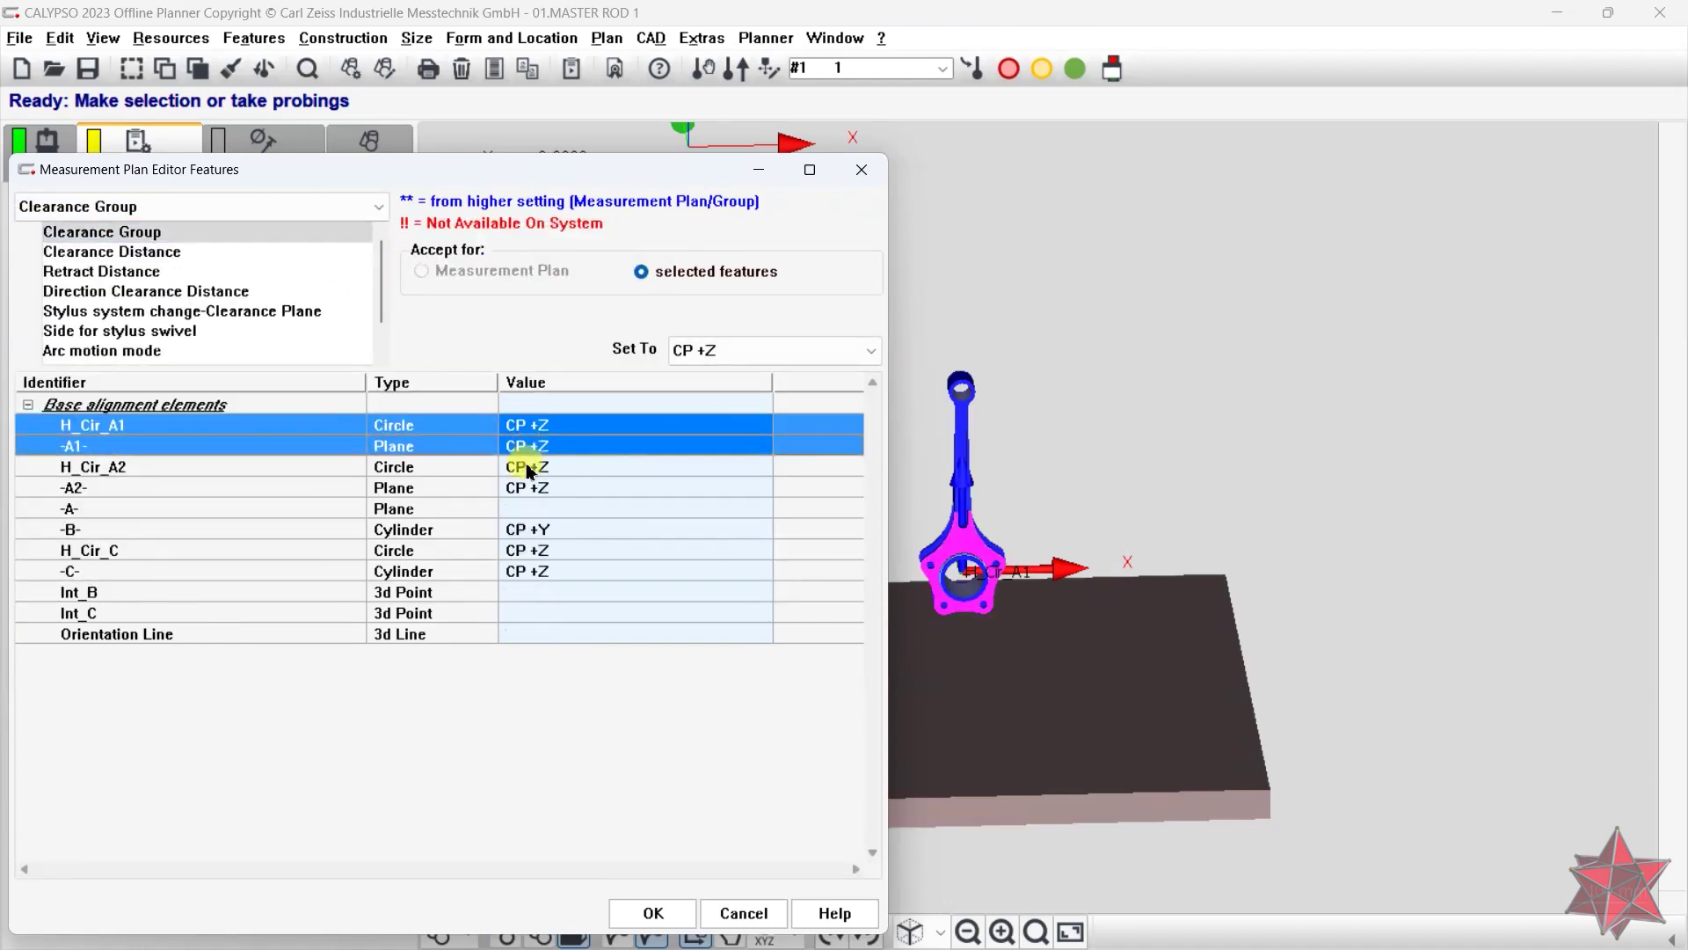
left_click(738, 355)
left_click(713, 455)
- Assign clearance group CP +Y to H_Cir_A2 and -A2-
left_click(571, 468)
left_click(567, 489, "ctrl")
left_click(697, 358)
left_click(691, 434)
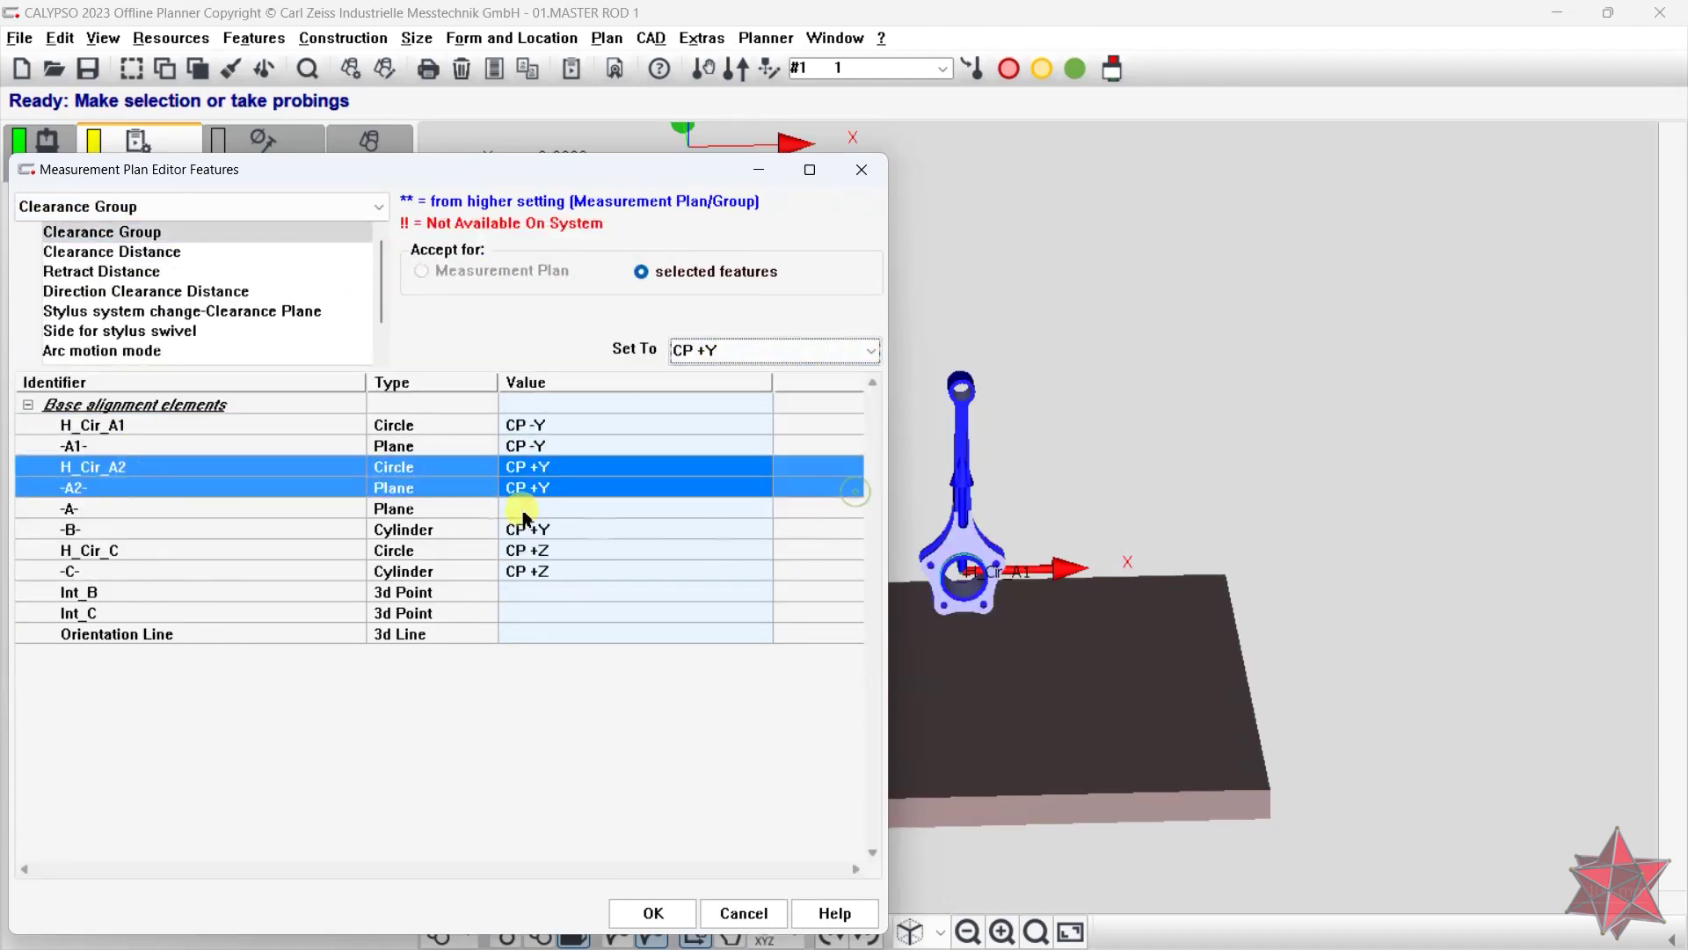
- Assign clearance group CP -Y to H_Cir_C and cylinder -C-, and accept the clearance settings
left_click(324, 531)
left_click(320, 556)
left_click(255, 574, "ctrl")
left_click(737, 353)
mouse_move(723, 383)
left_click(828, 427)
middle_click_drag(1106, 423, 1211, 426)
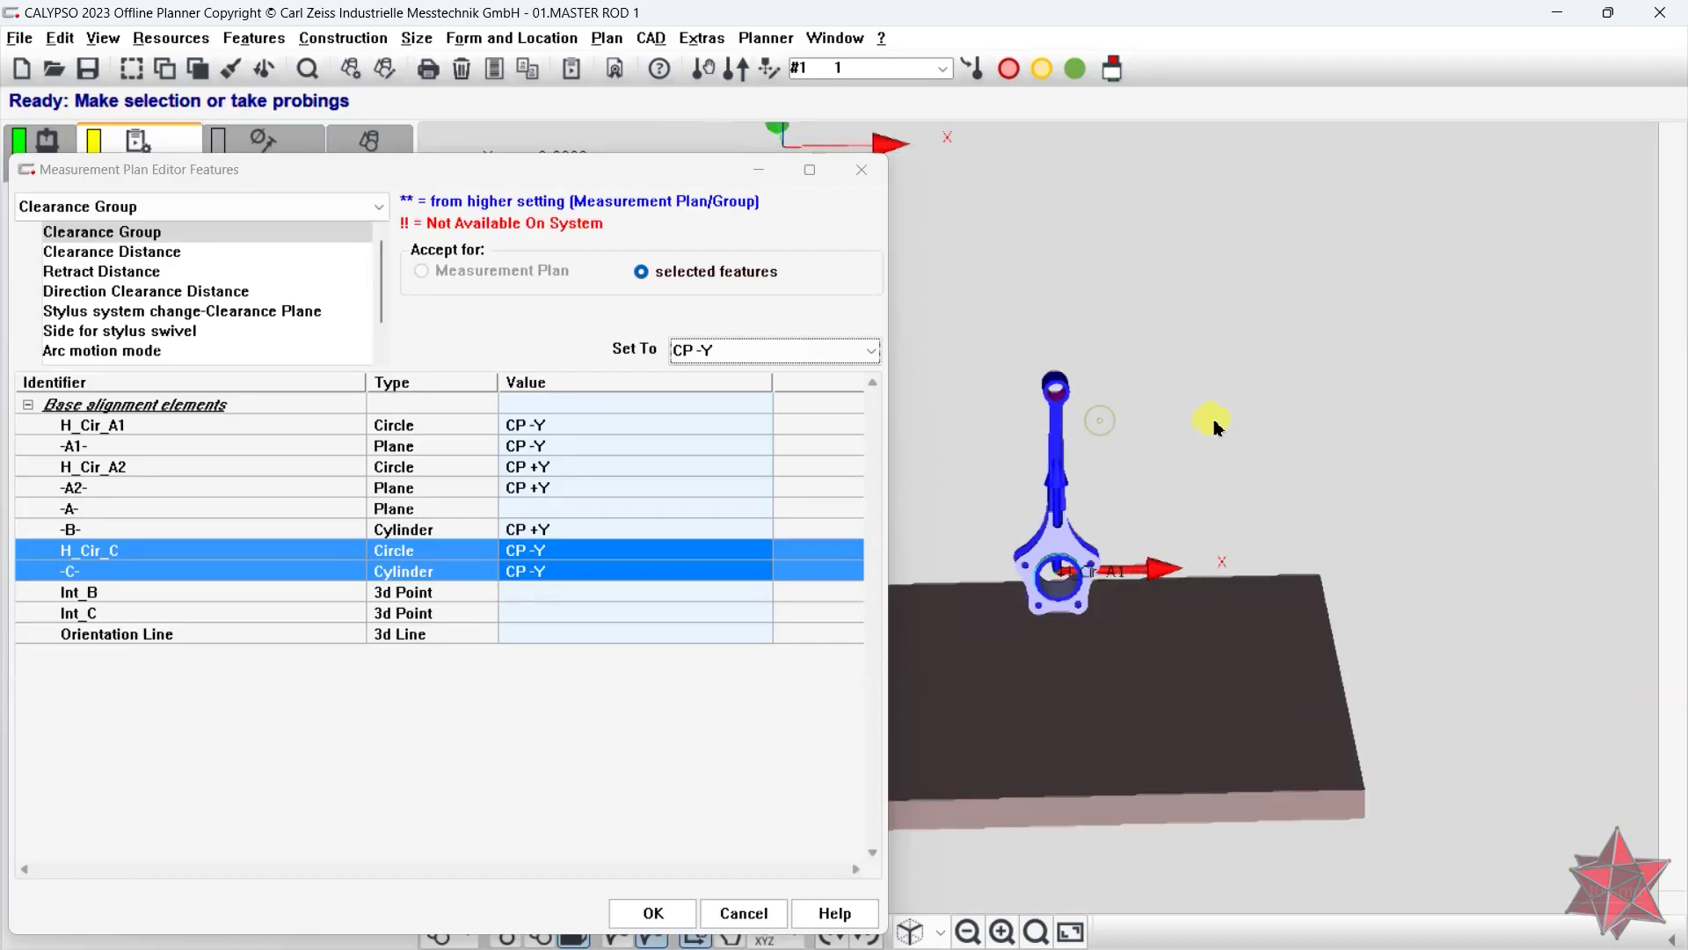
scroll(1211, 425, "down", 1)
left_click(658, 912)
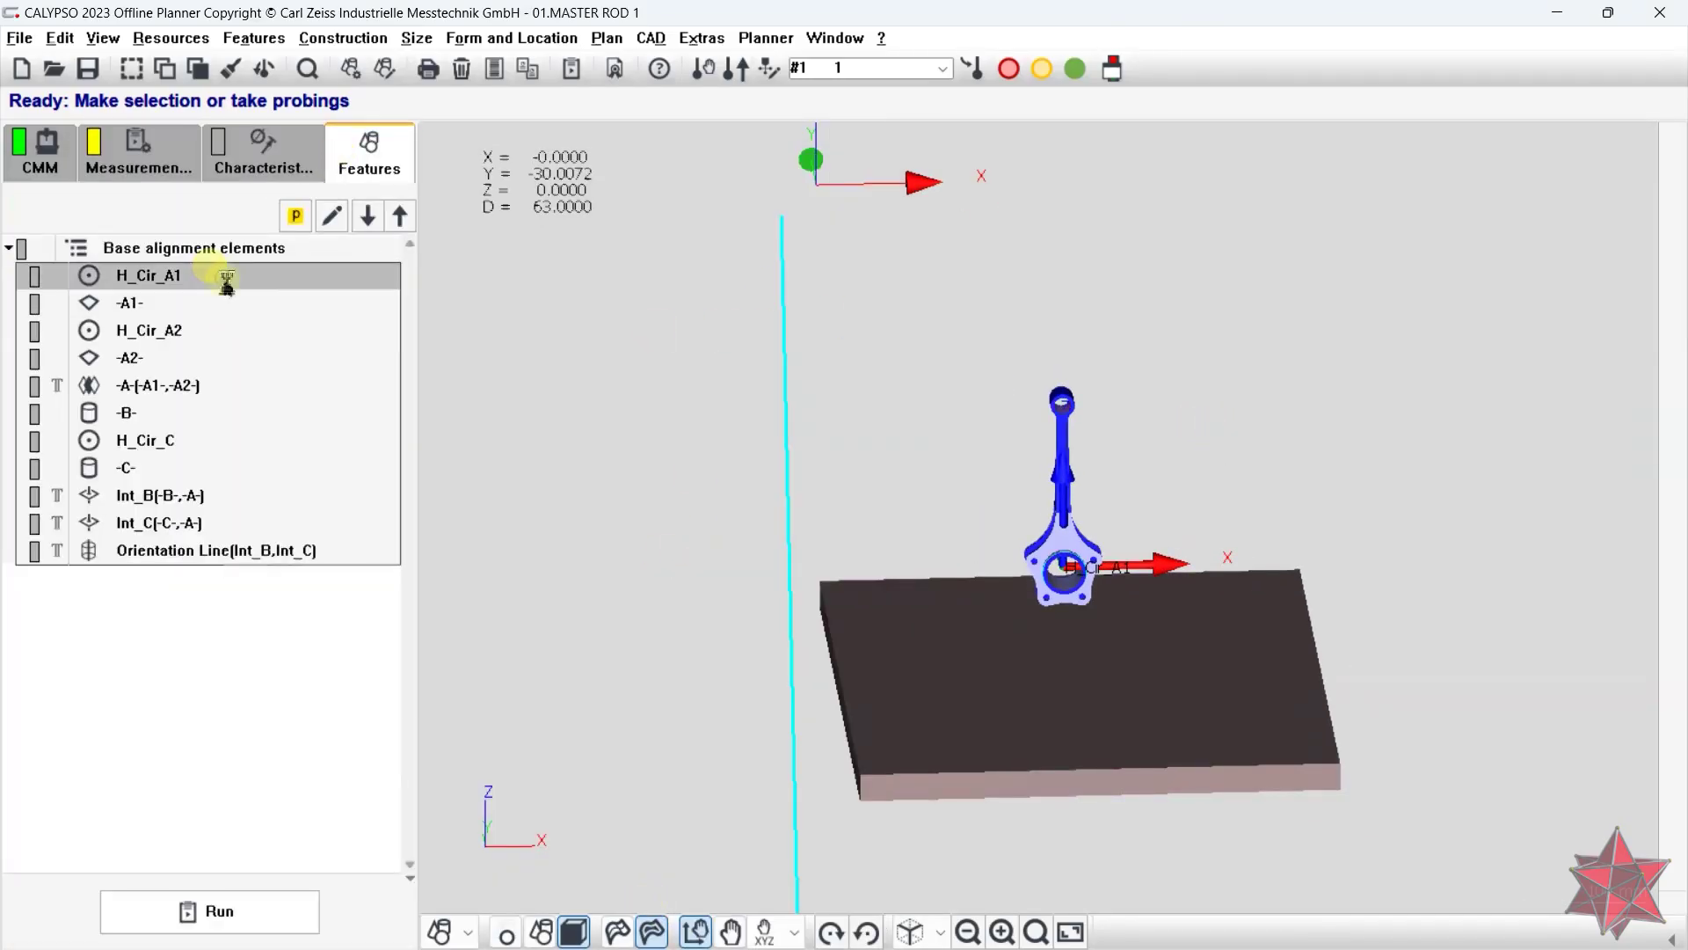
- Run circle H_Cir_A1 on its own in simulation and check the probe's approach to the rod
right_click(226, 286)
left_click(392, 707)
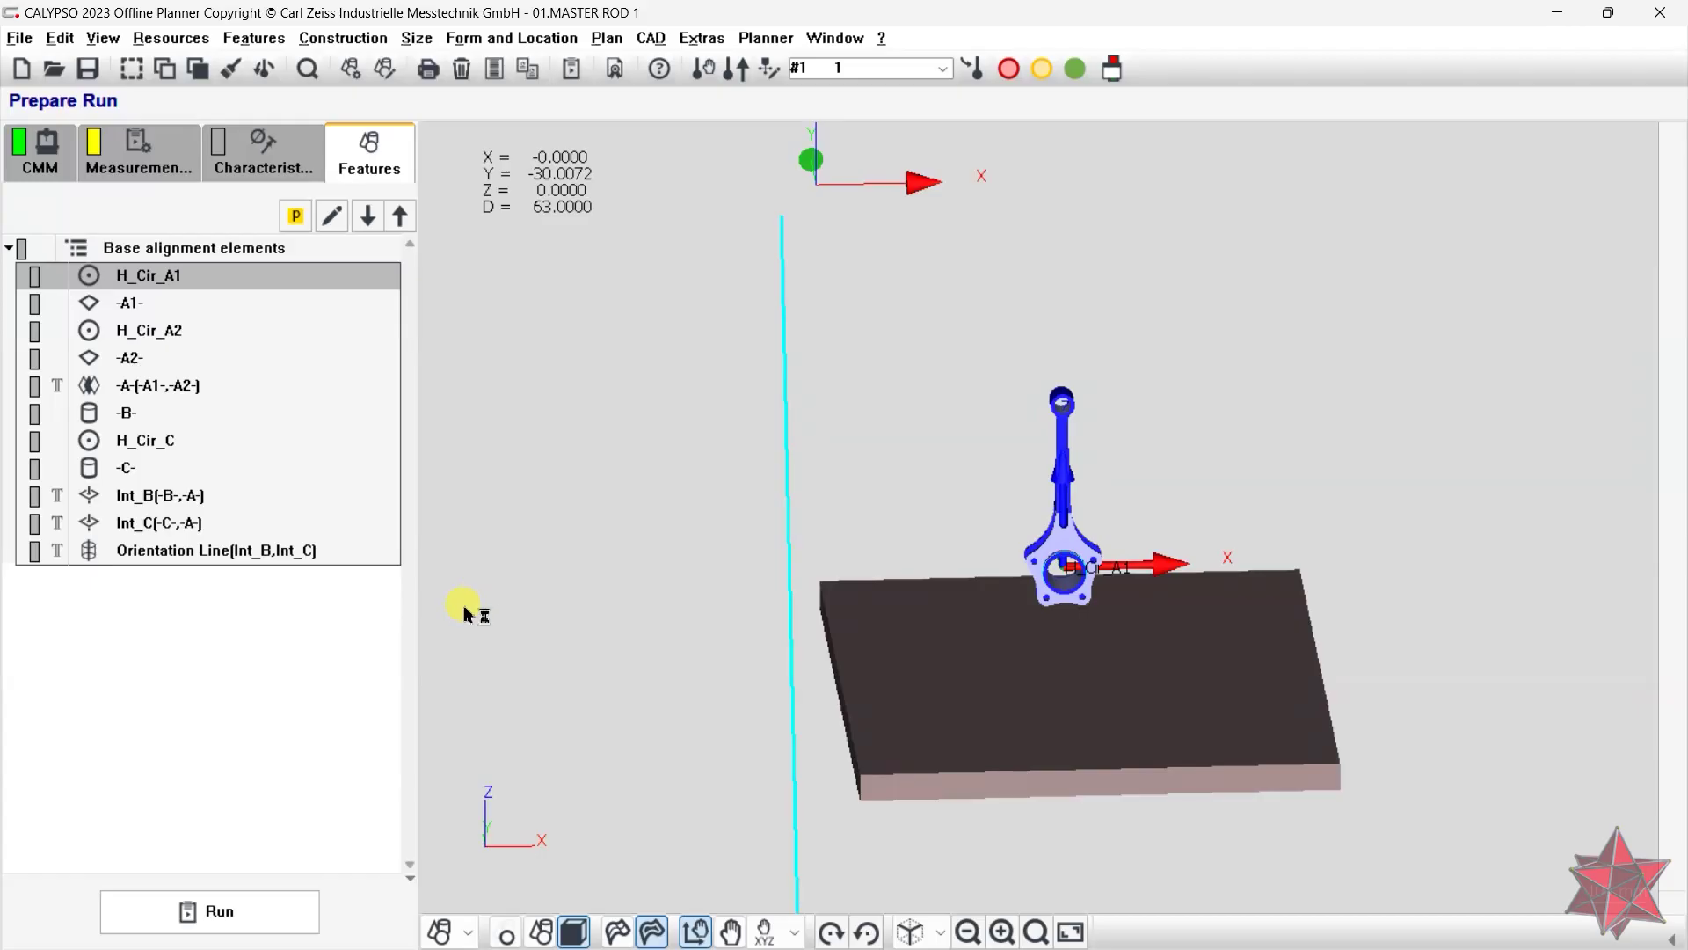
right_click(740, 666)
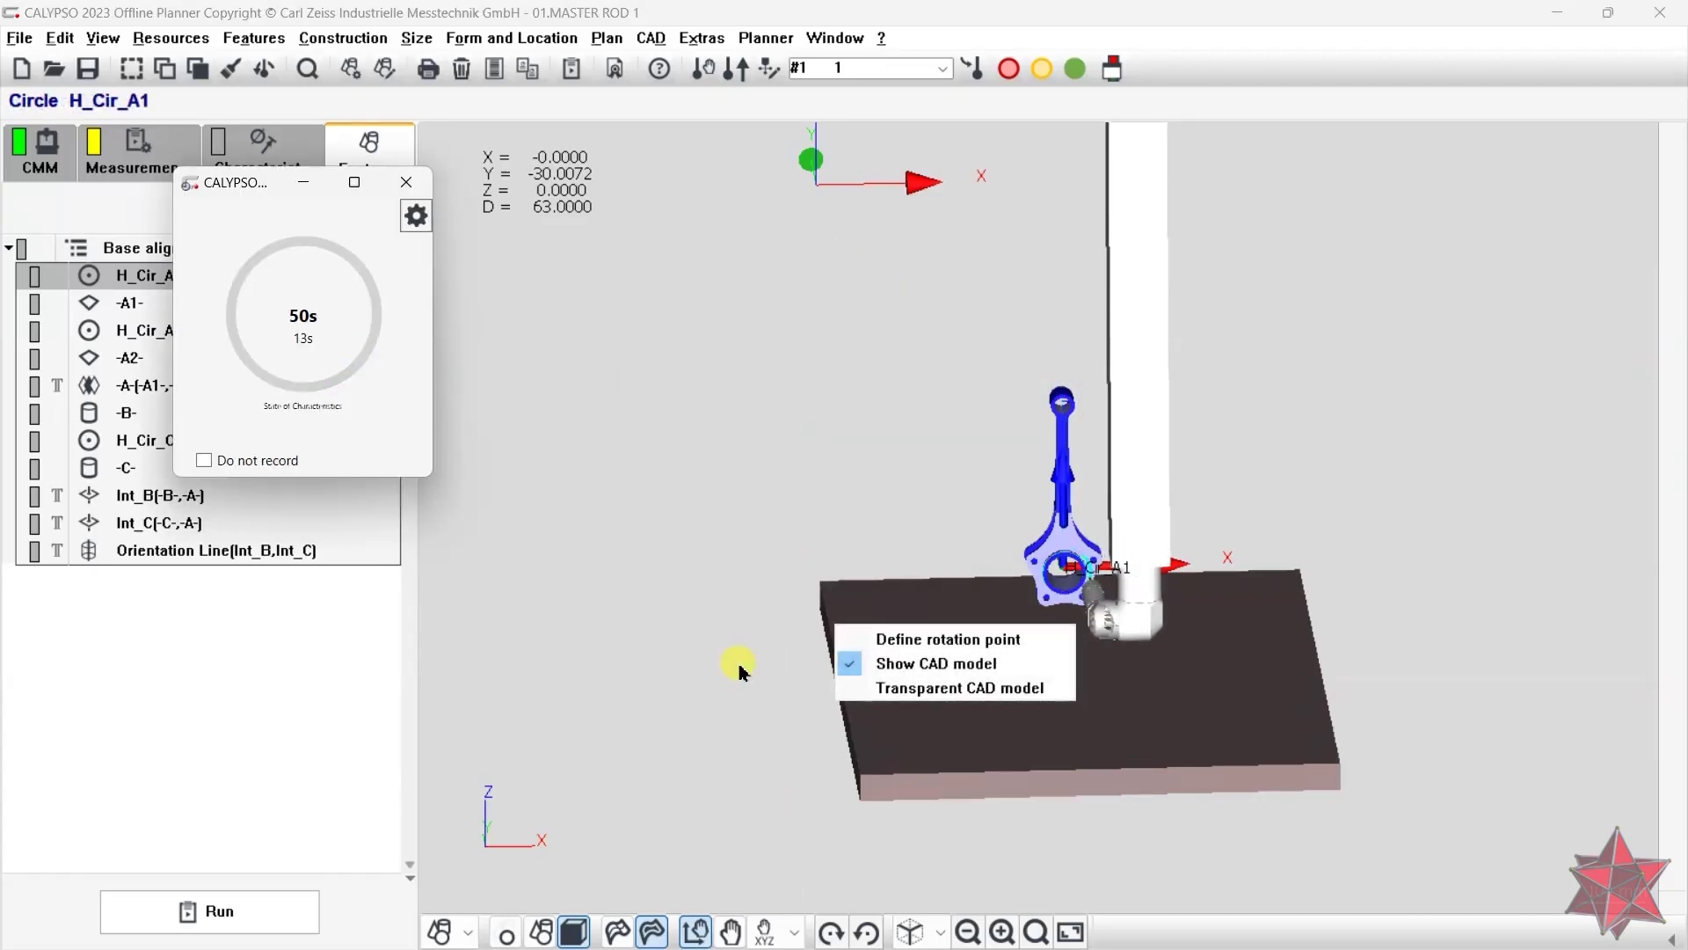
left_click(739, 666)
left_click_drag(606, 528, 901, 576)
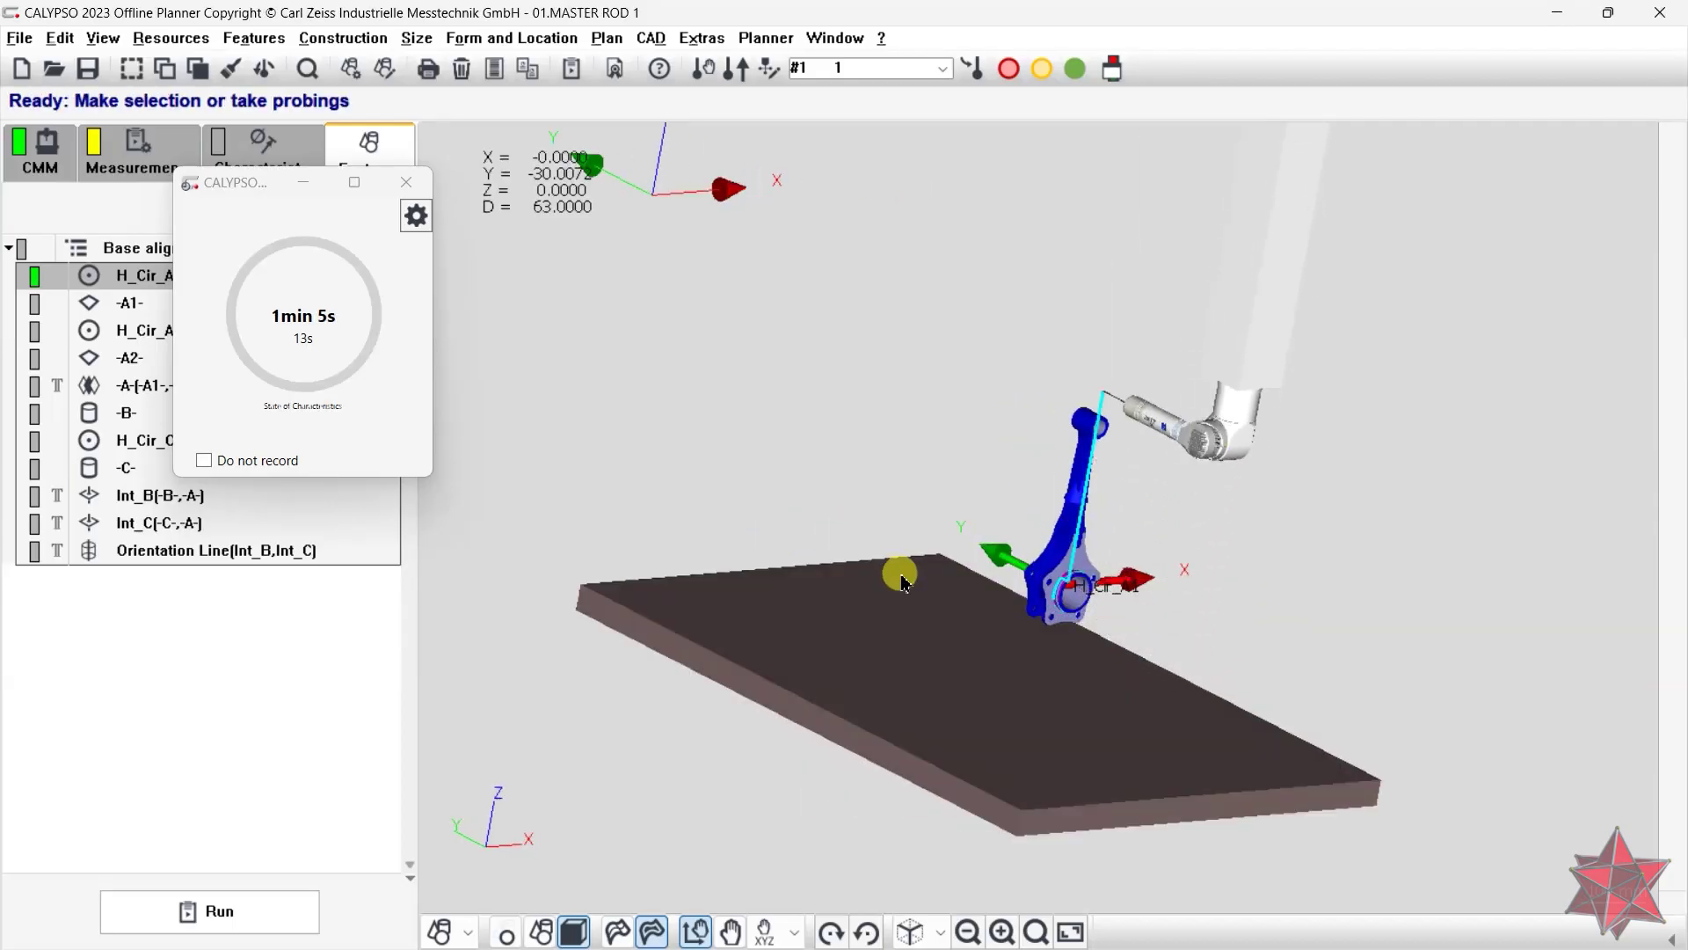
- Open the definition of circle H_Cir_A1 and set its nominal Y to -30.0000
double_click(132, 275)
left_click(1005, 552)
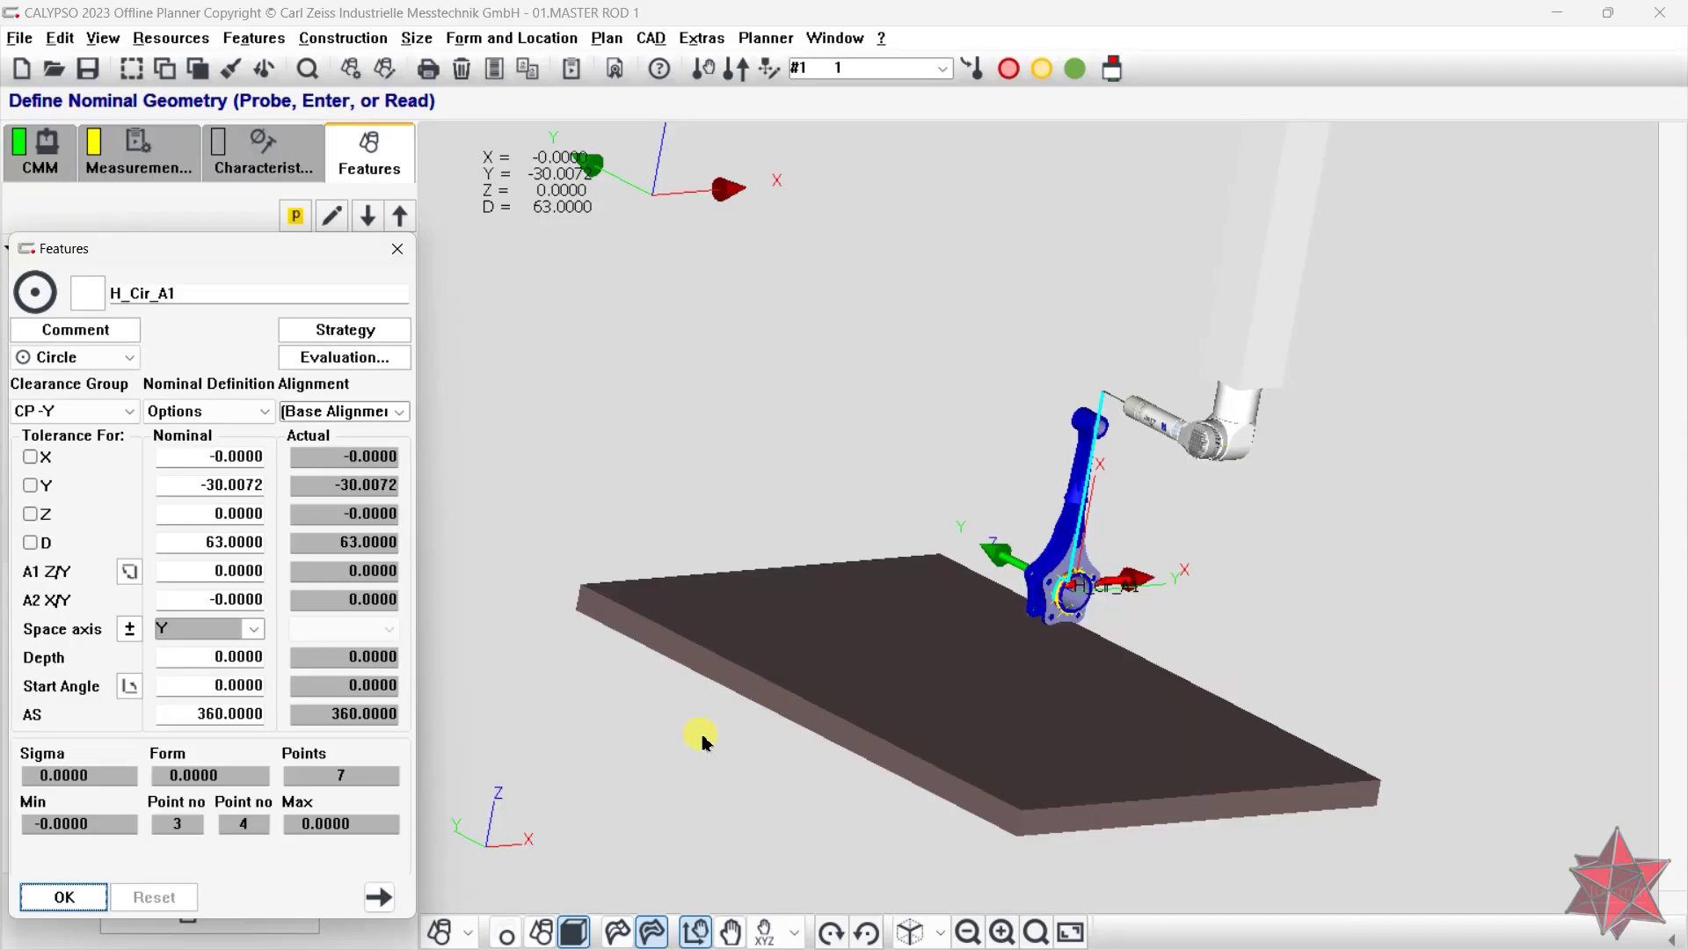
left_click_drag(703, 741, 526, 646)
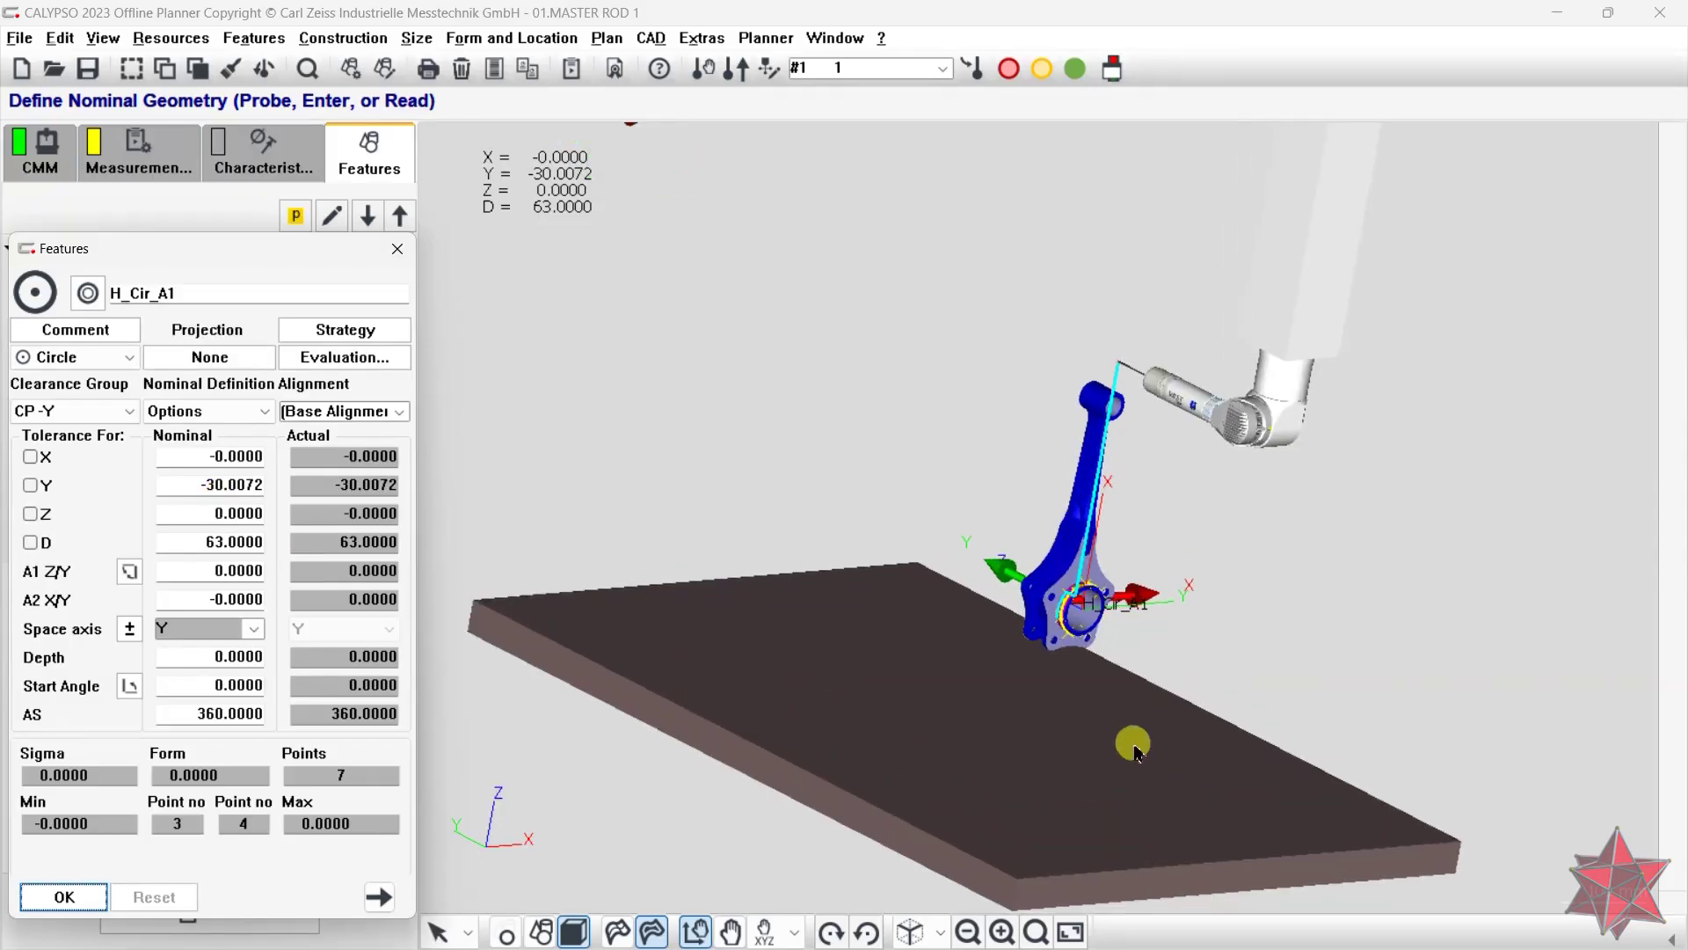
scroll(1135, 749, "up", 5)
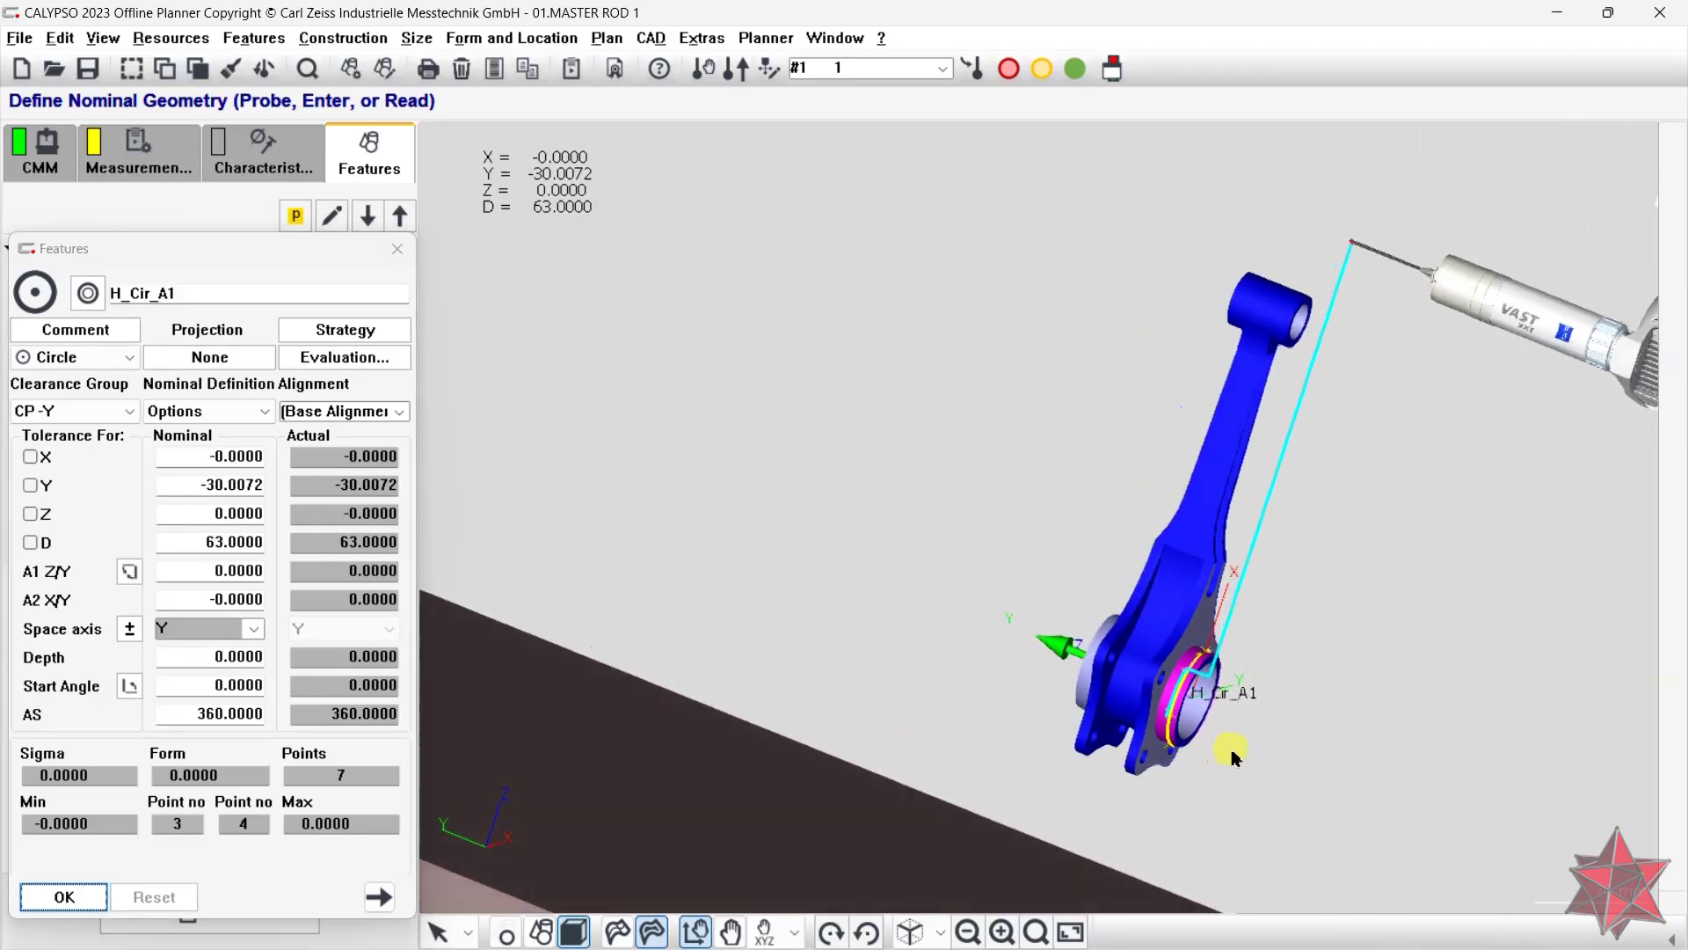
left_click_drag(1232, 756, 952, 719)
left_click(207, 484)
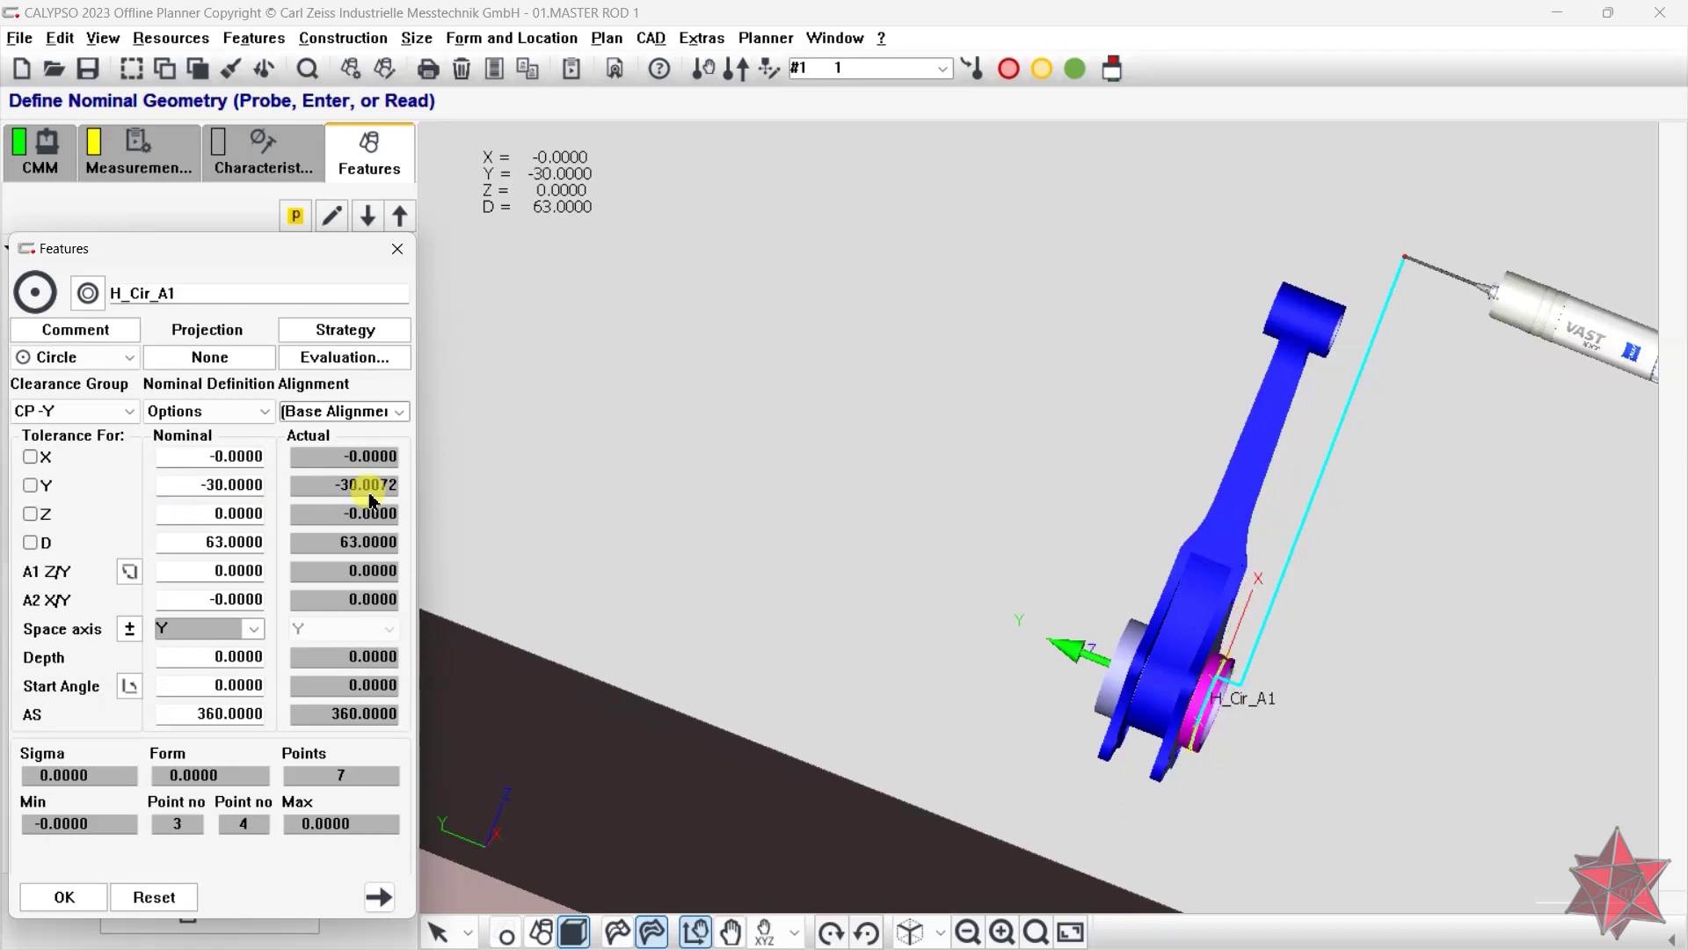
- Check the H_Cir_A1 path on the boss, set the circle's nominal Y to -28.0000, and accept the feature
scroll(1300, 798, "up", 2)
right_click_drag(1147, 749, 795, 464)
scroll(849, 501, "up", 2)
scroll(894, 543, "up", 2)
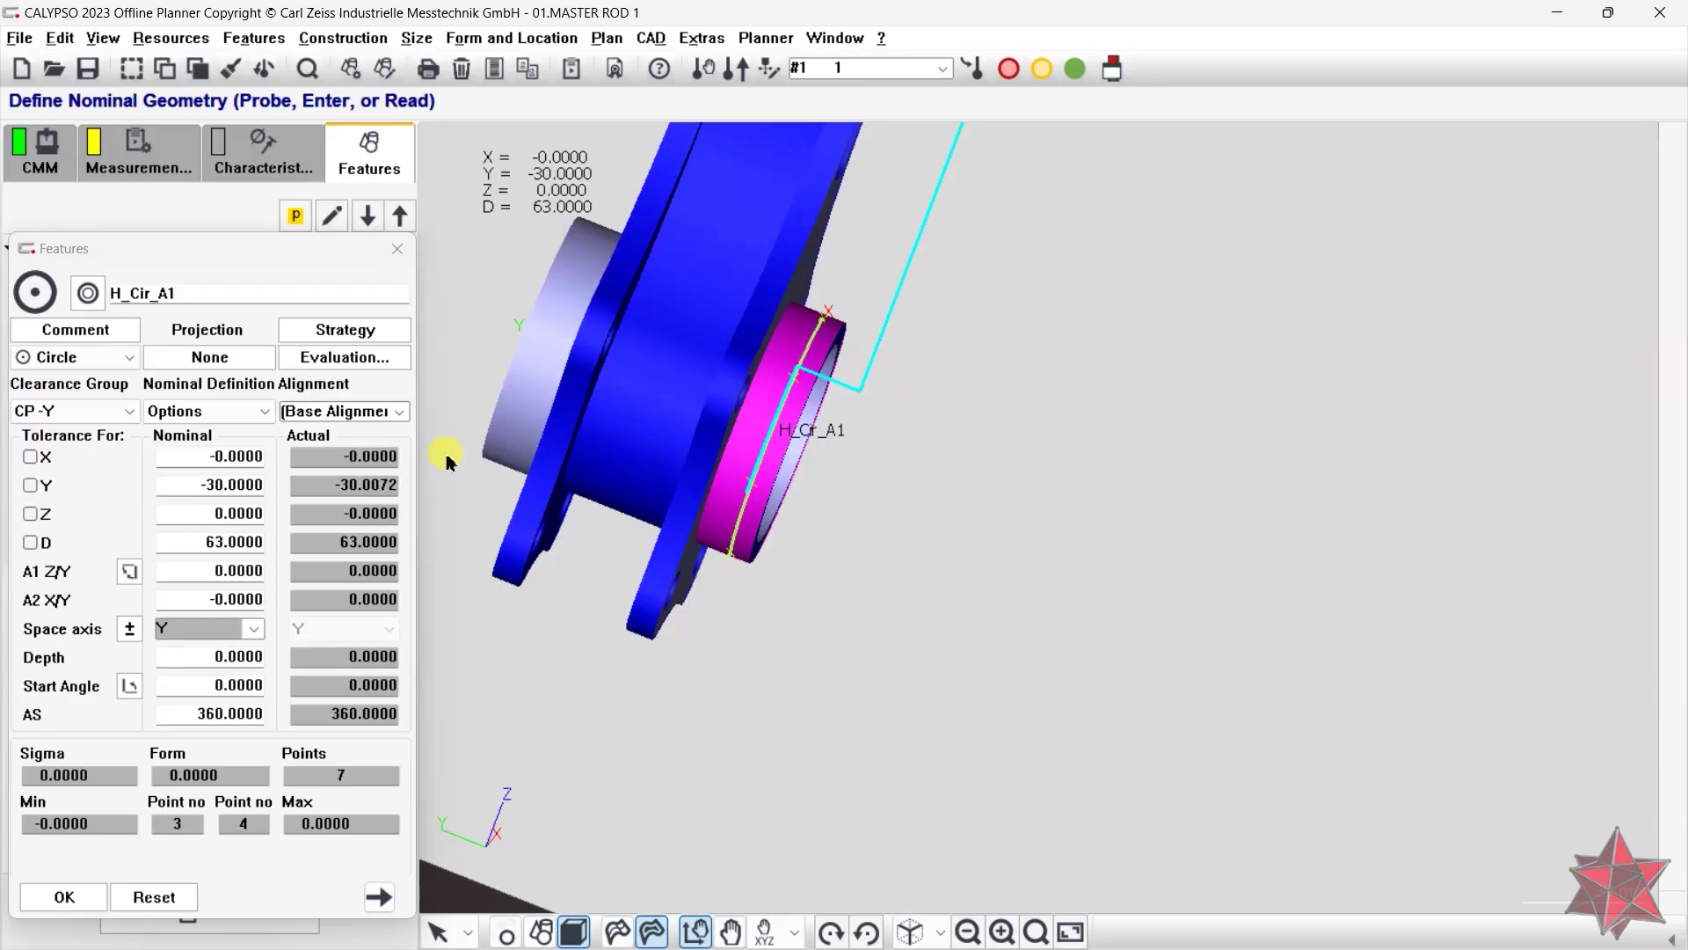
double_click(208, 485)
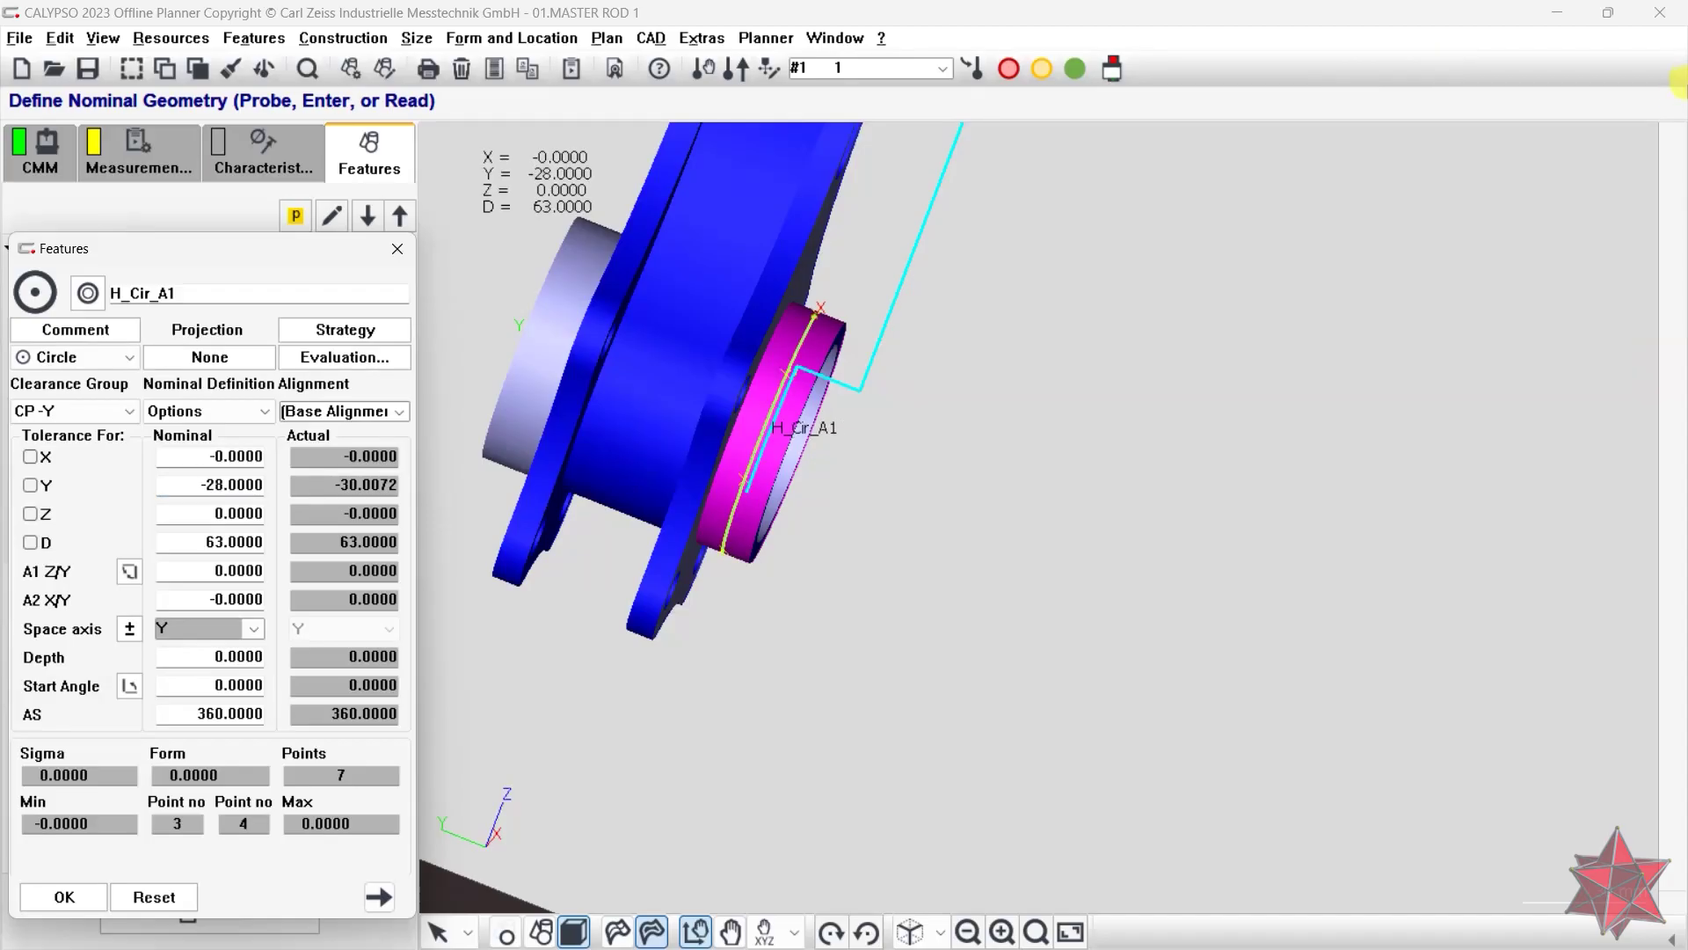
left_click(1678, 97)
left_click_drag(1160, 433, 1084, 501)
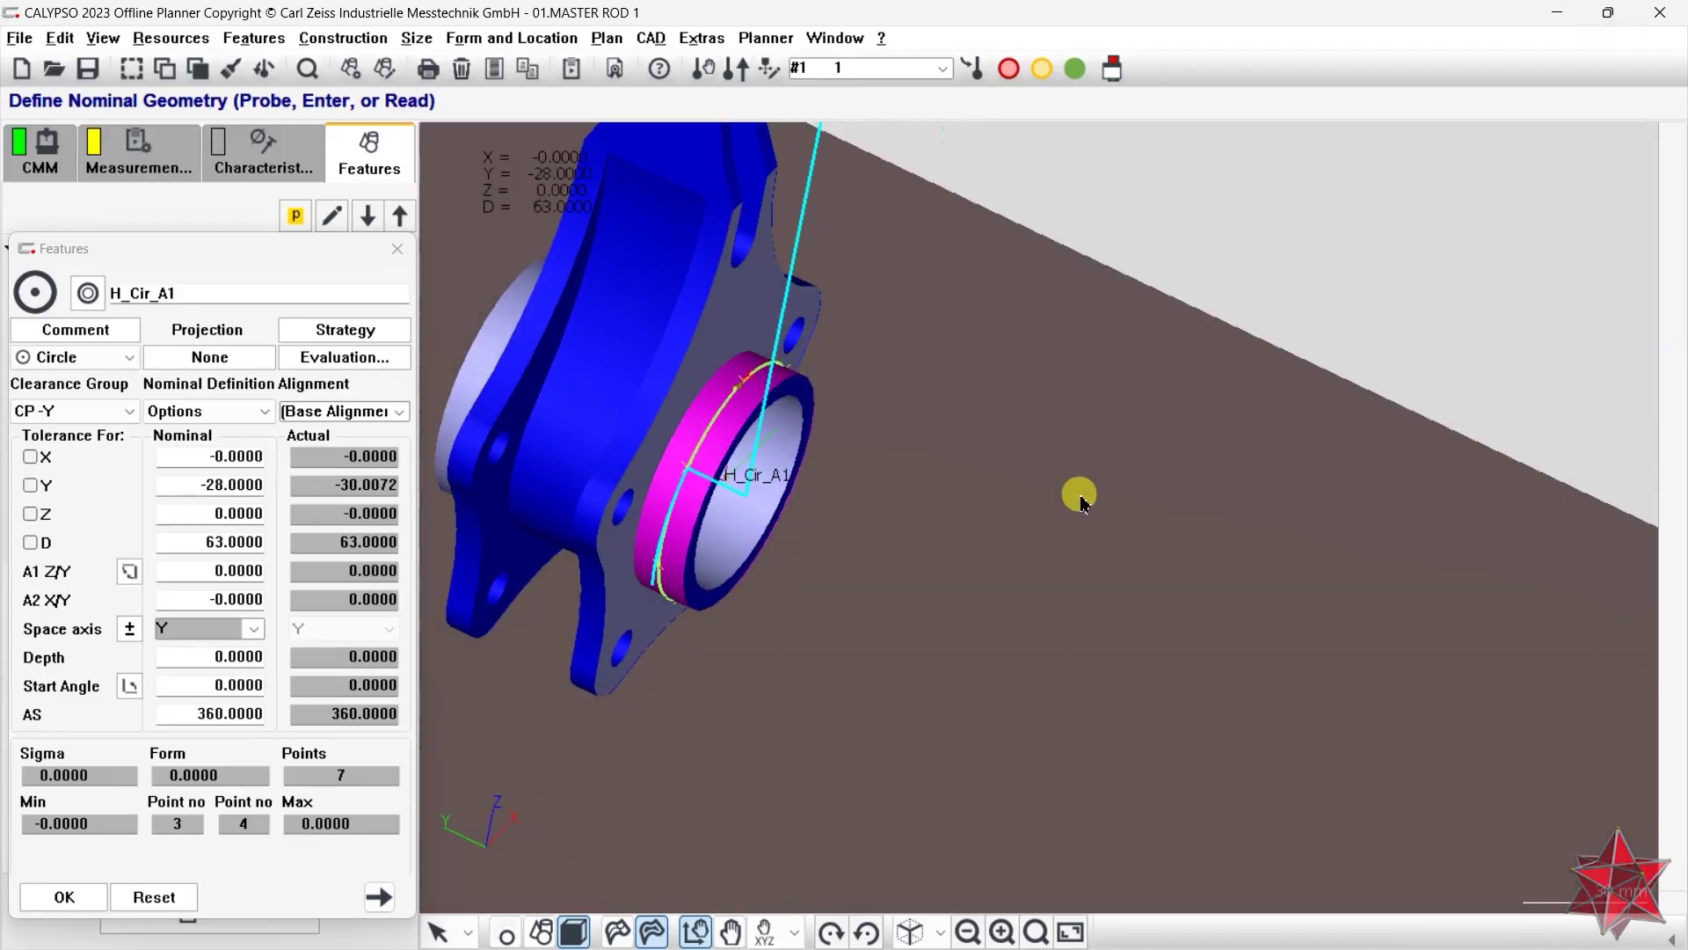
left_click(66, 897)
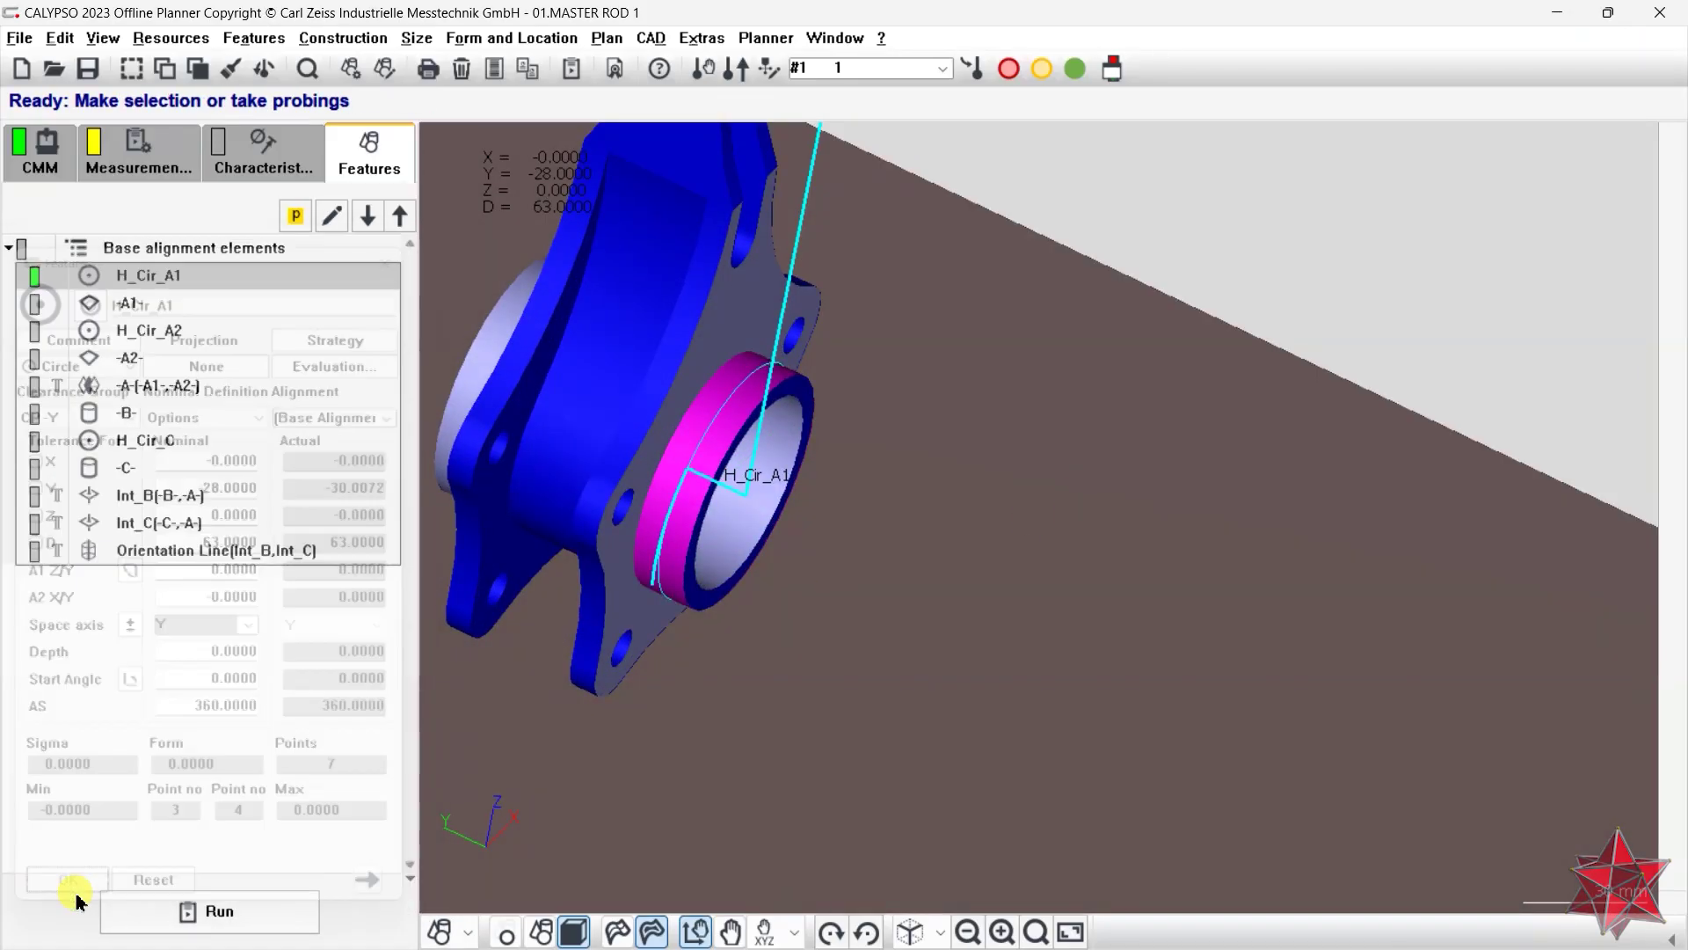
- Review the definitions of -A1- and -B-, and accept cylinder -C-'s circle path strategy with a 360° angle range
double_click(197, 303)
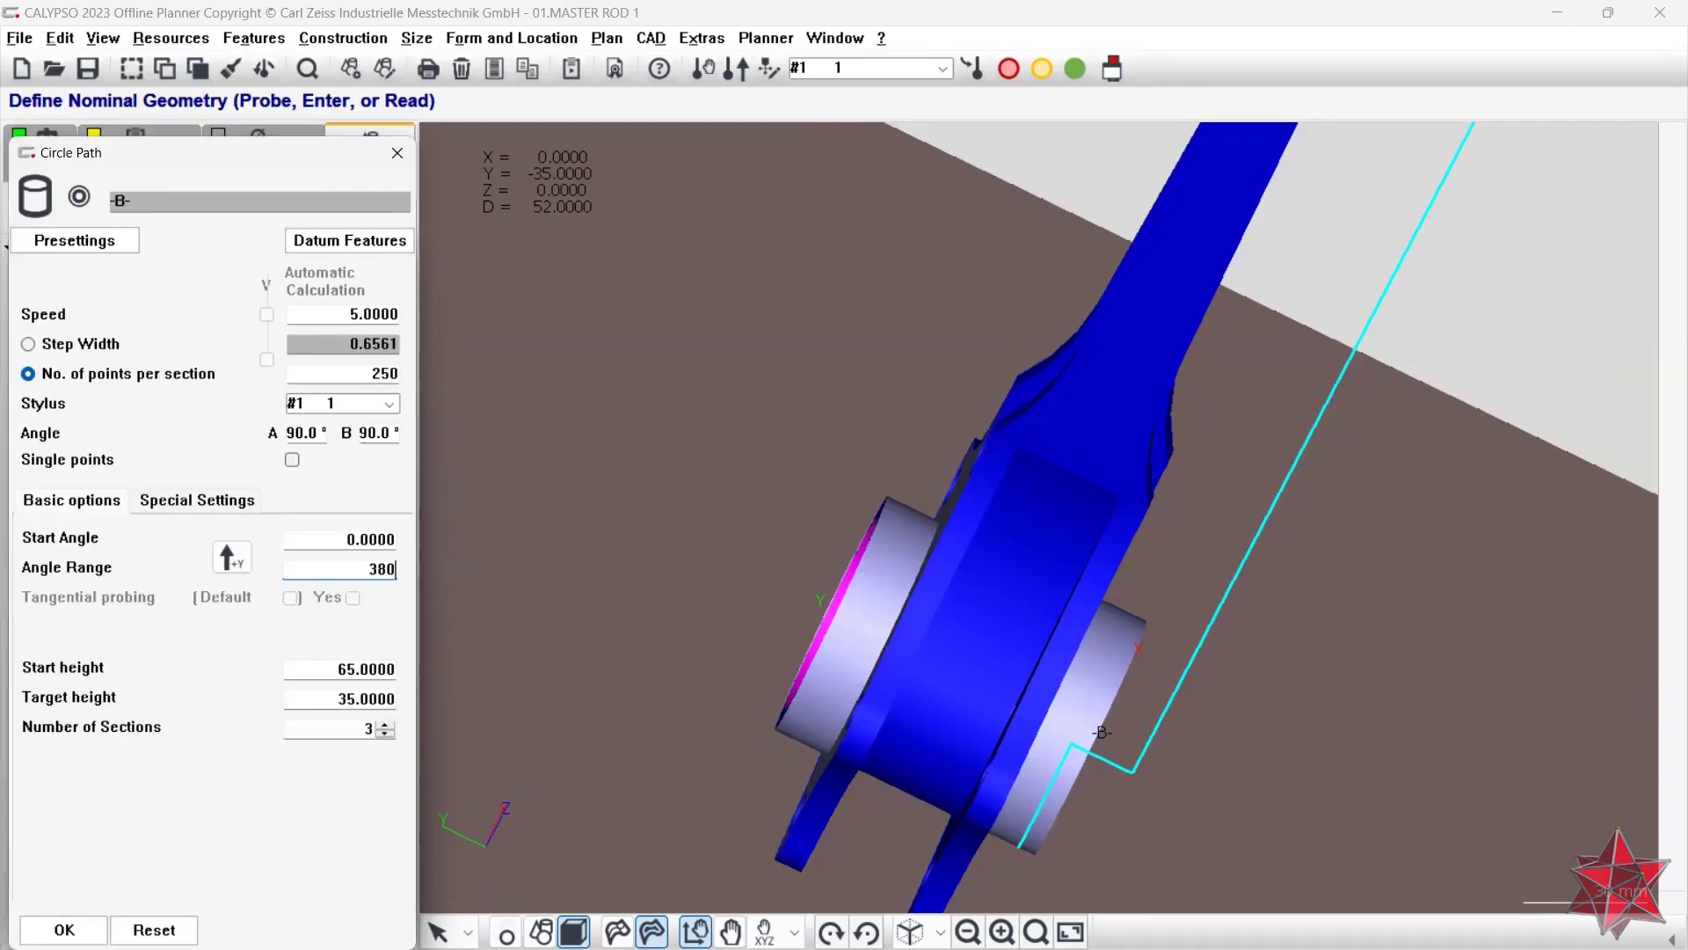
left_click(68, 922)
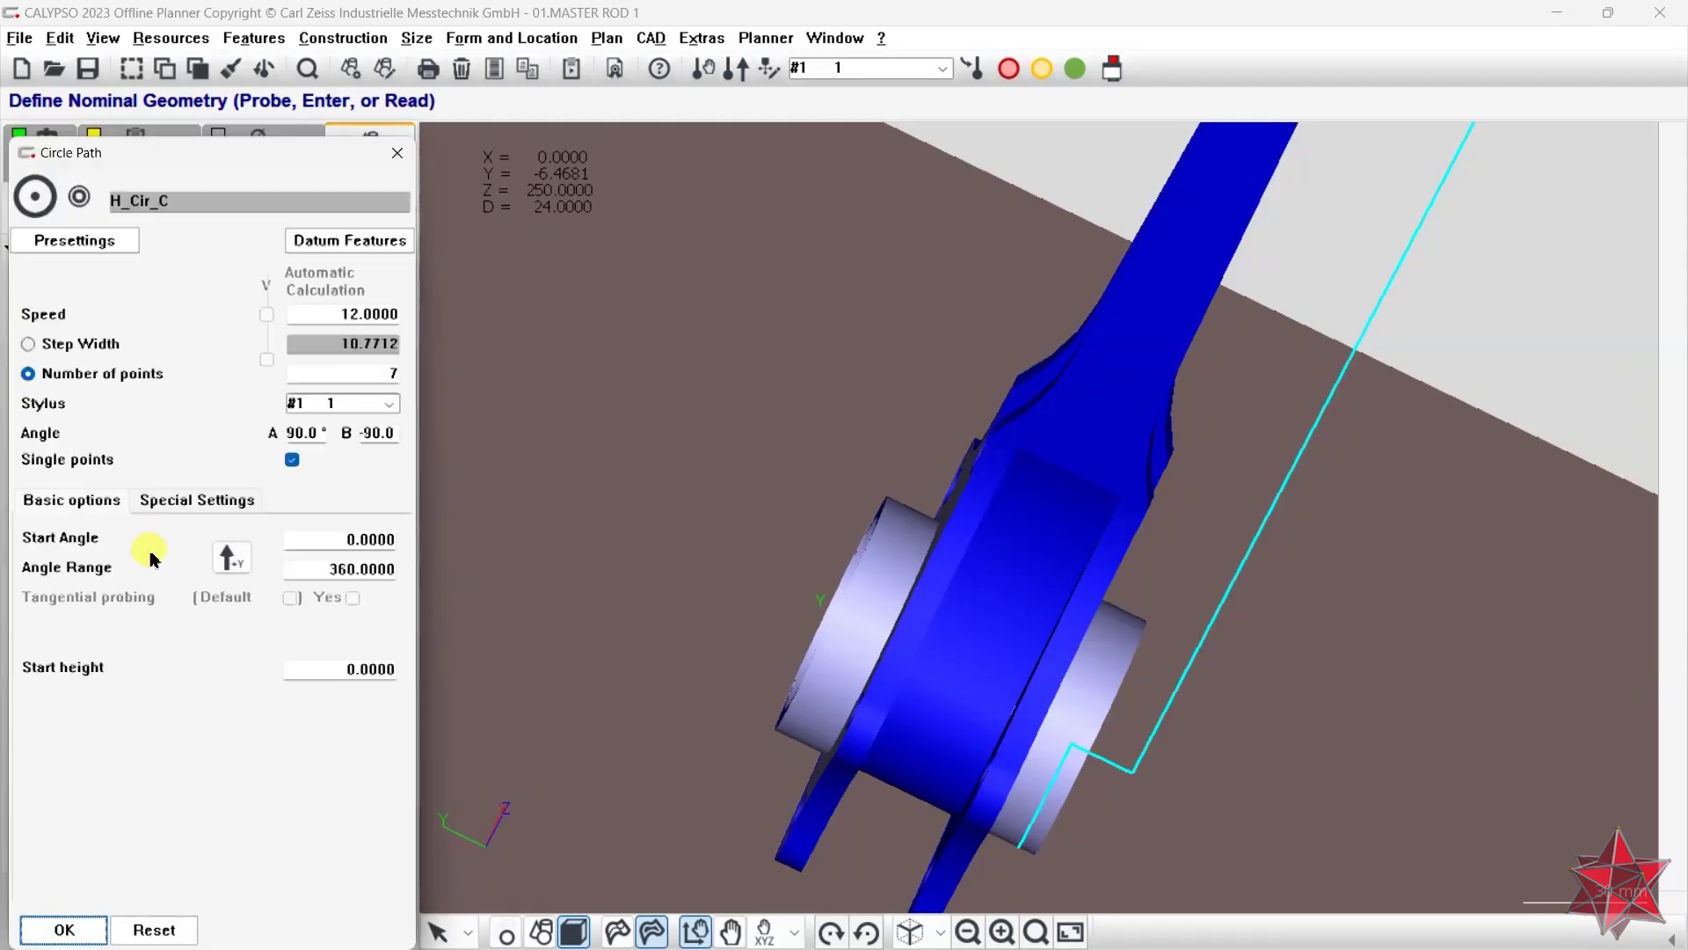
left_click(71, 925)
left_click(74, 915)
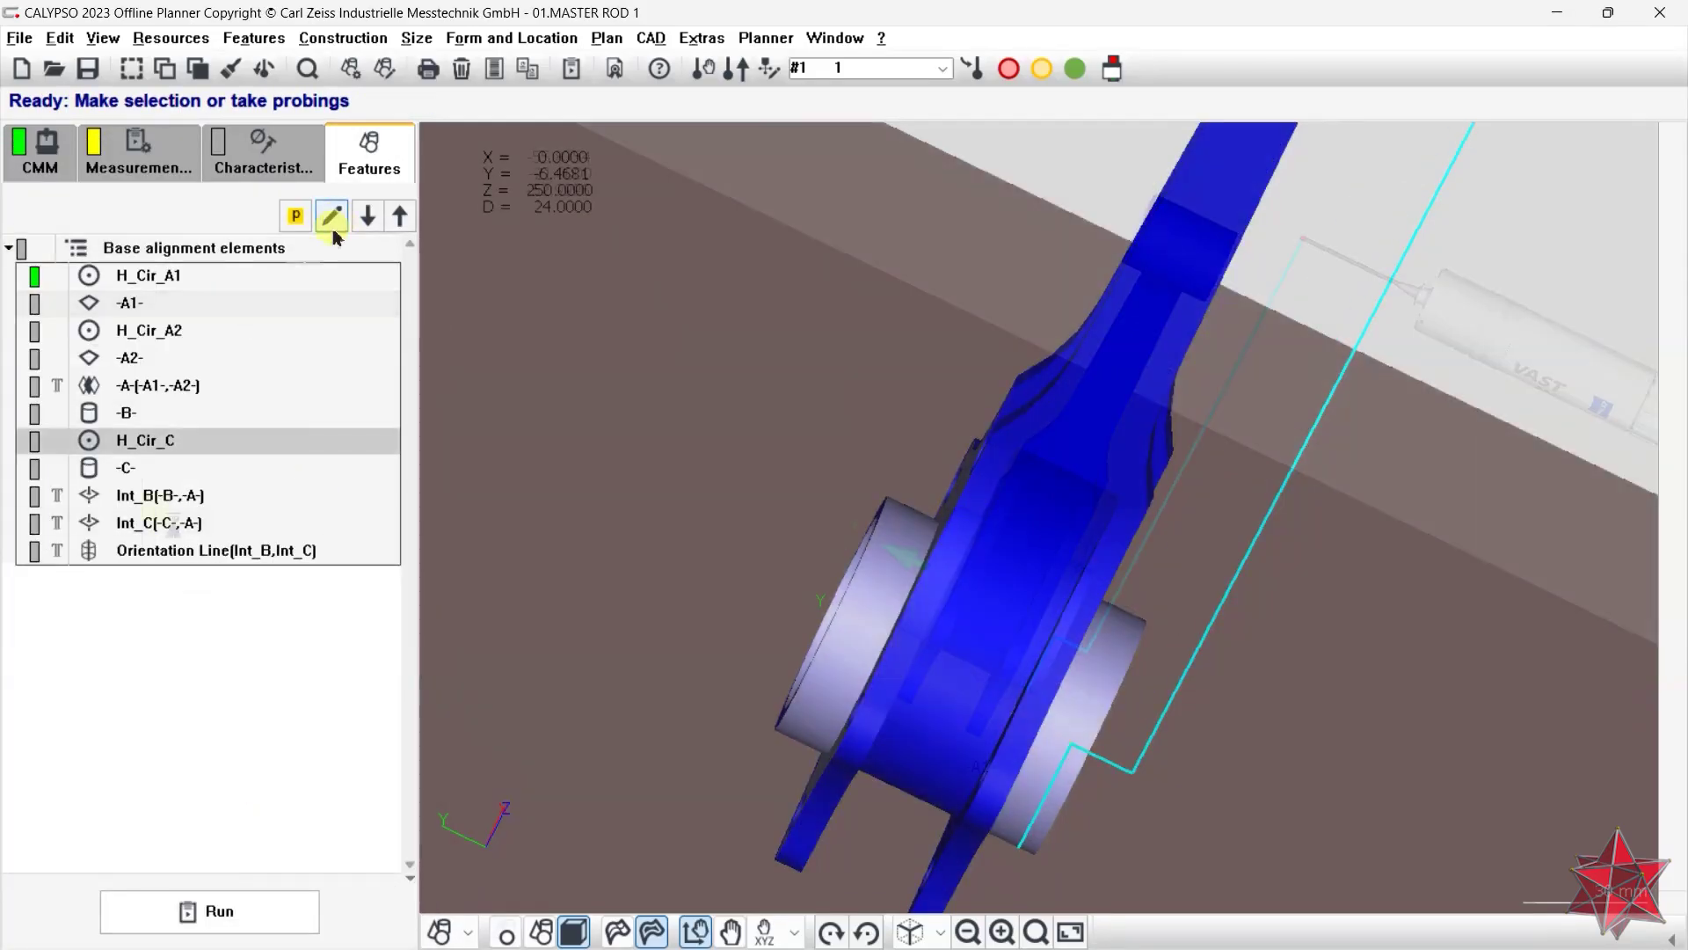
- Run the measured features from -A1- through cylinder -C- in simulation, and close the run-time window
double_click(233, 302)
scroll(1055, 514, "down", 5)
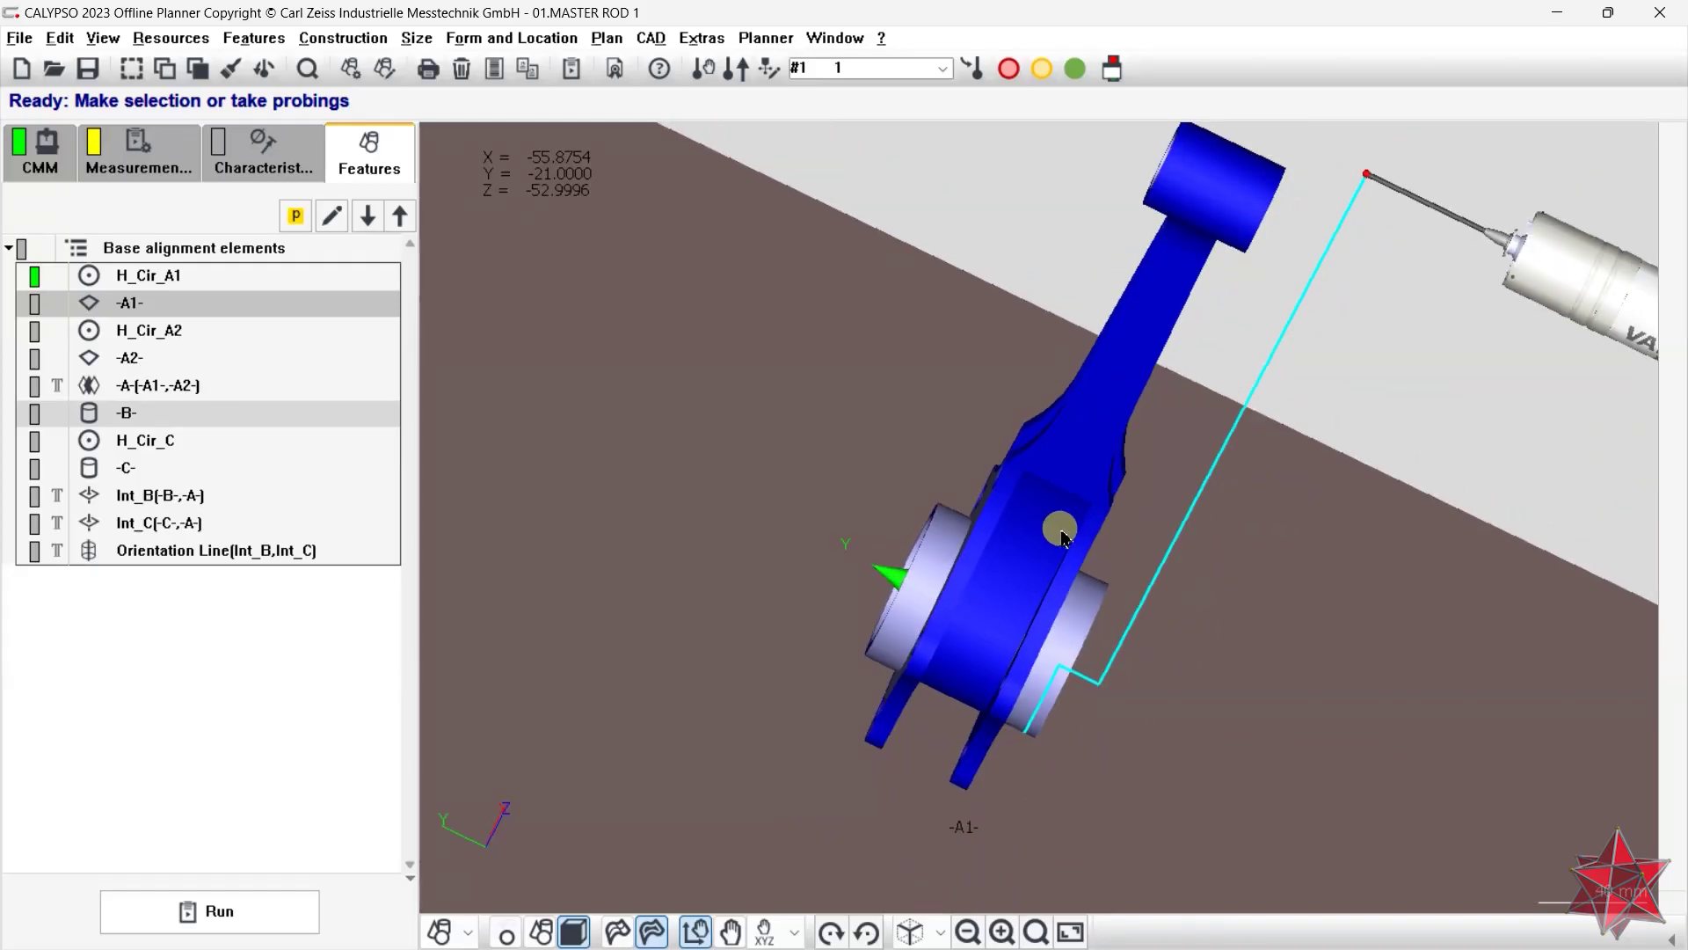
left_click(171, 525, "shift")
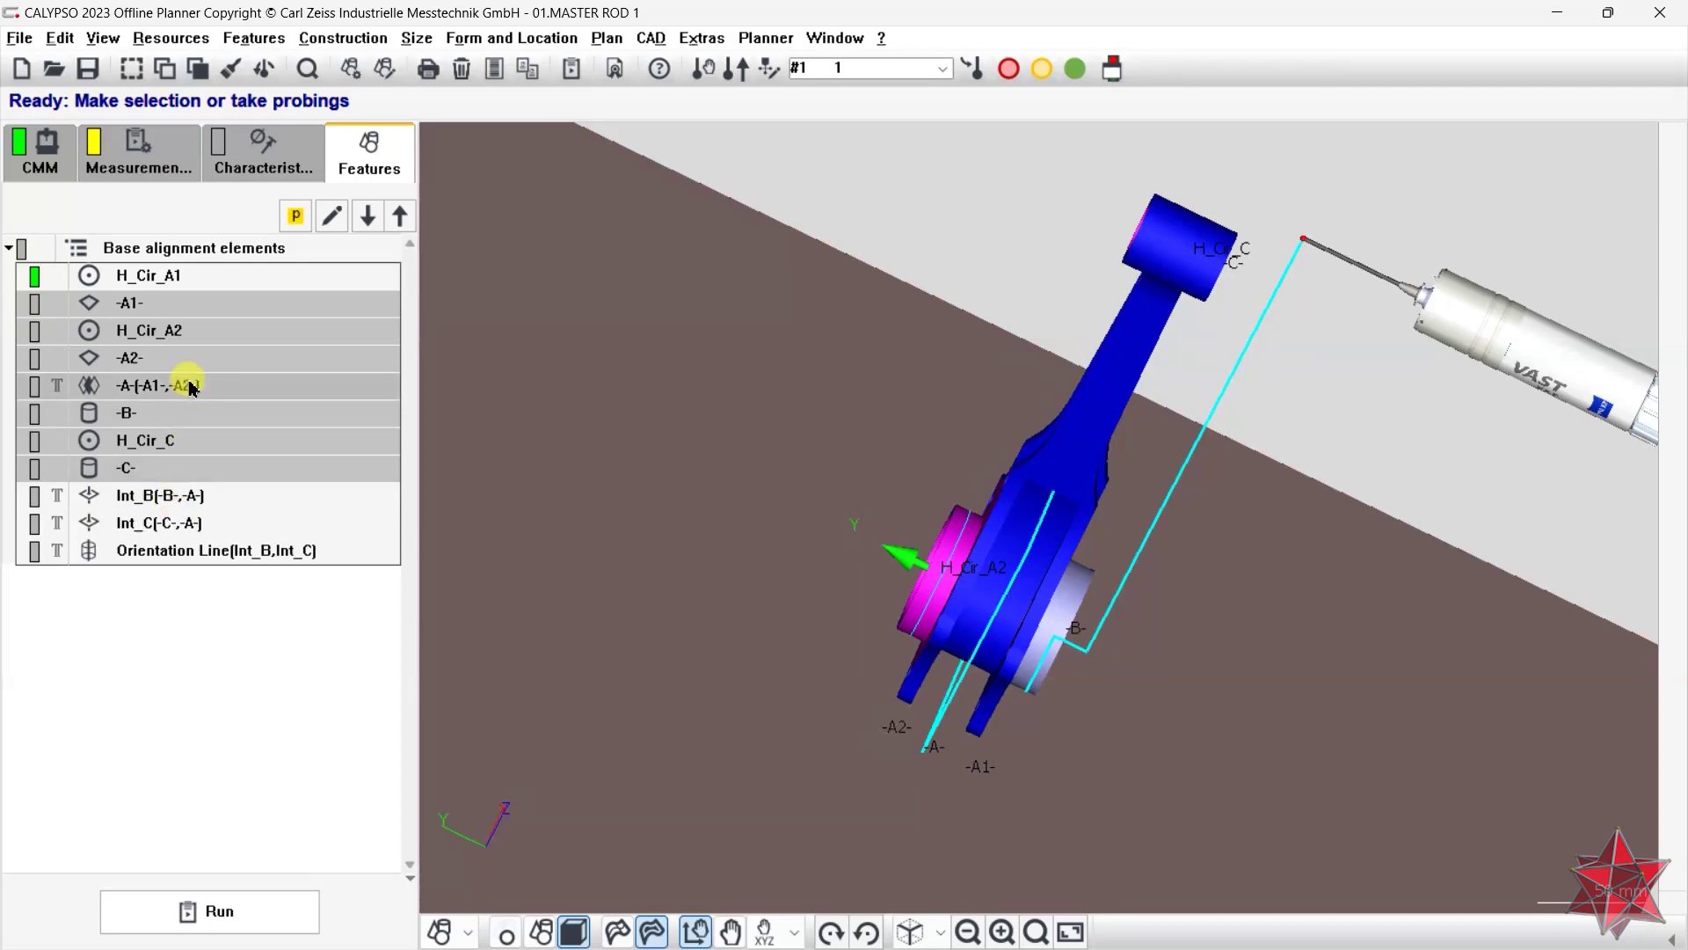
right_click(193, 456)
left_click(223, 715)
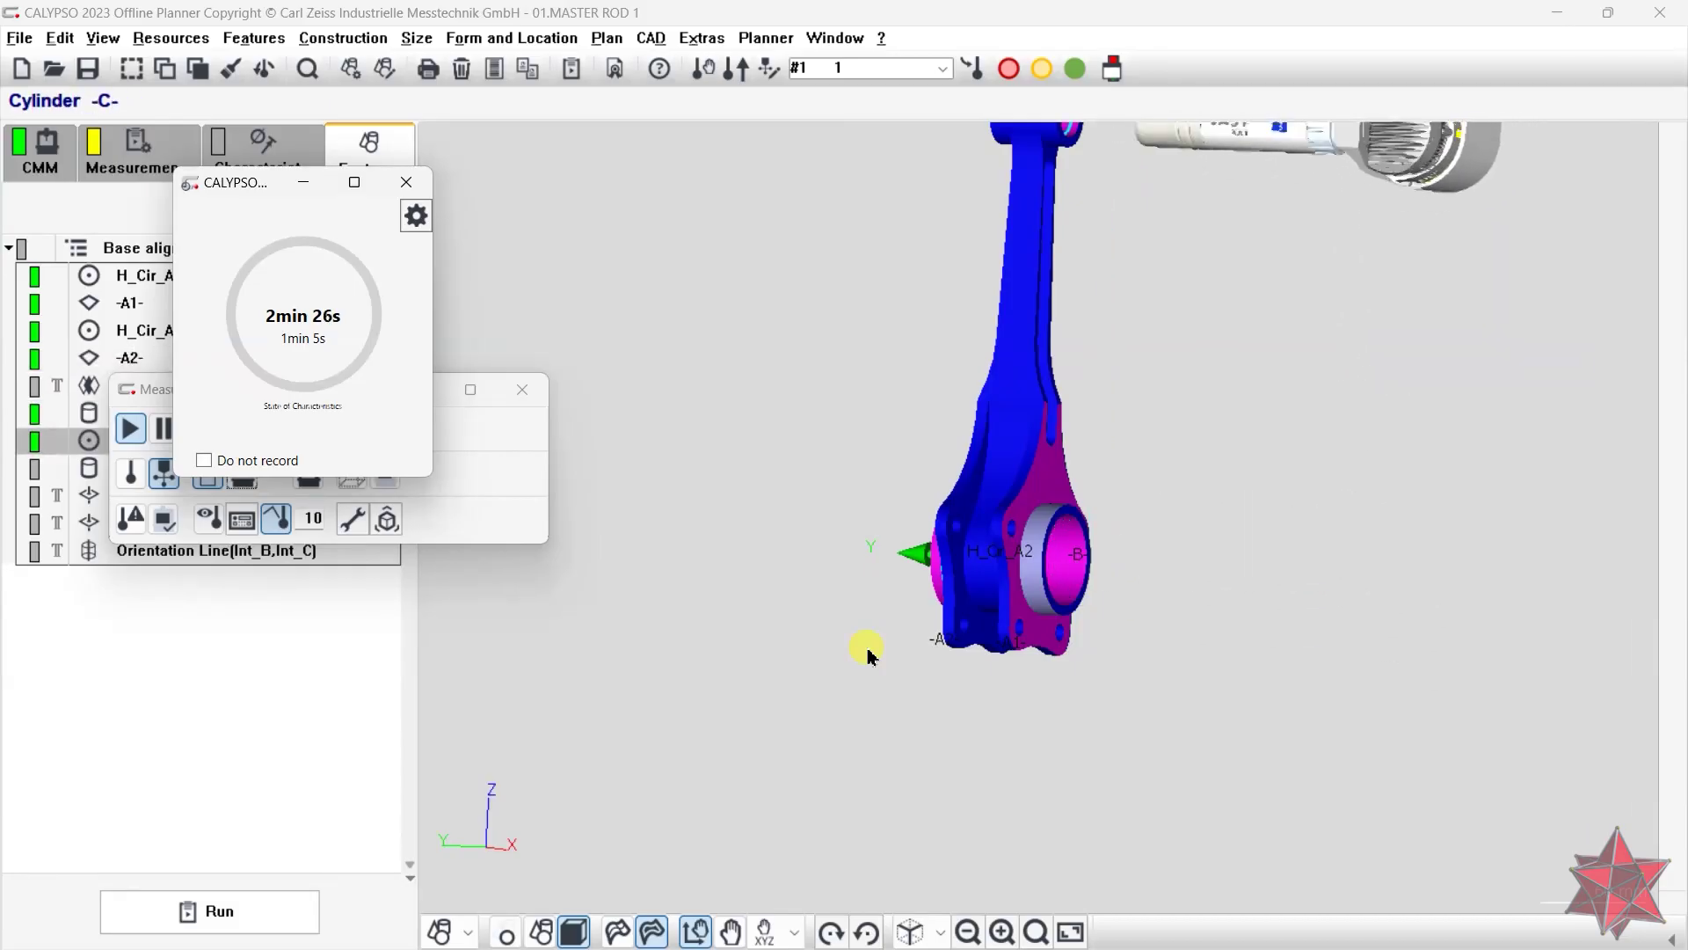
left_click(406, 182)
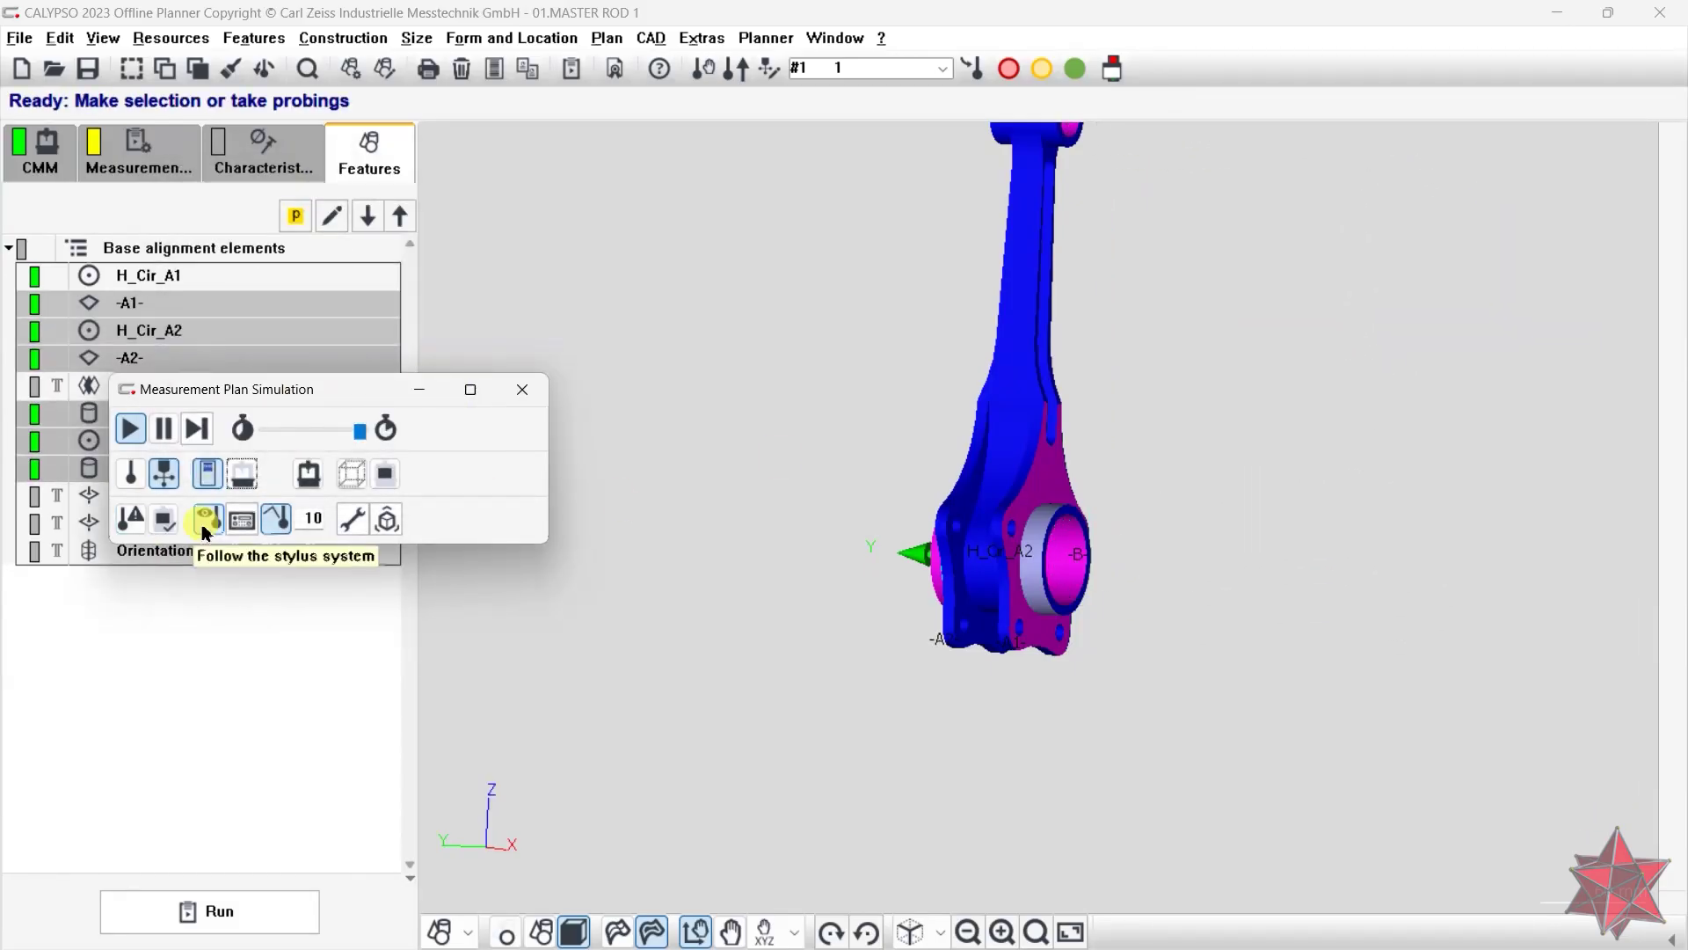
- Turn on collision checking in the Measurement Plan Simulation and rerun the selected features from -A1- through -C-
left_click(130, 519)
left_click_drag(280, 388, 437, 397)
right_click(181, 468)
left_click(322, 725)
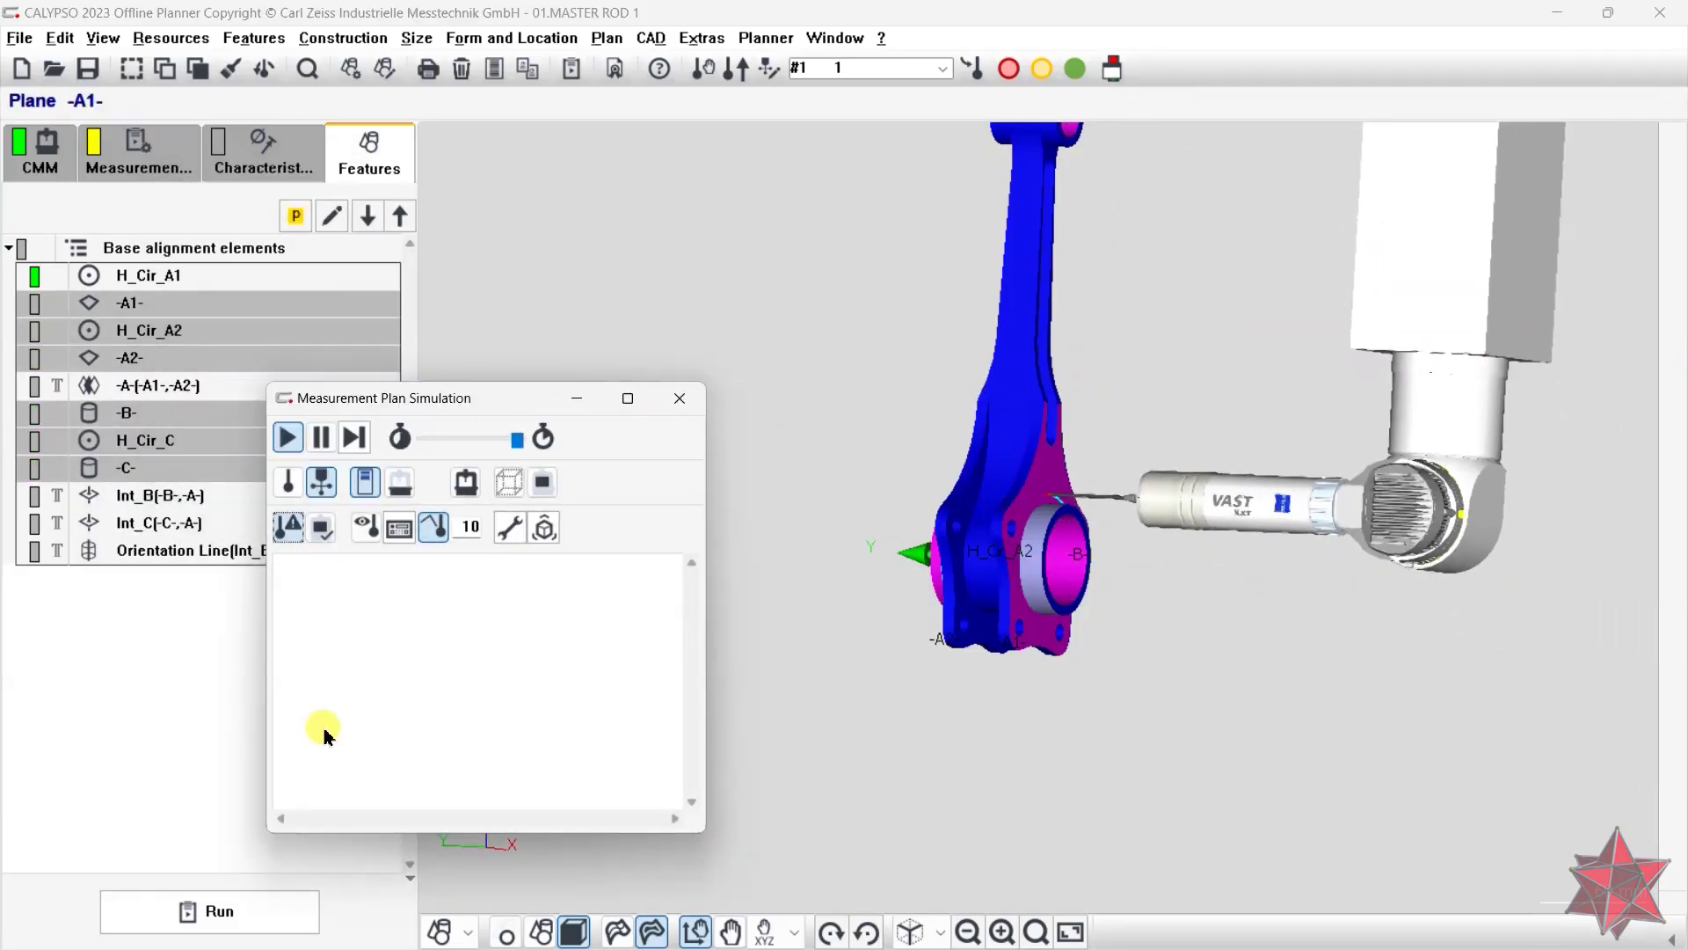